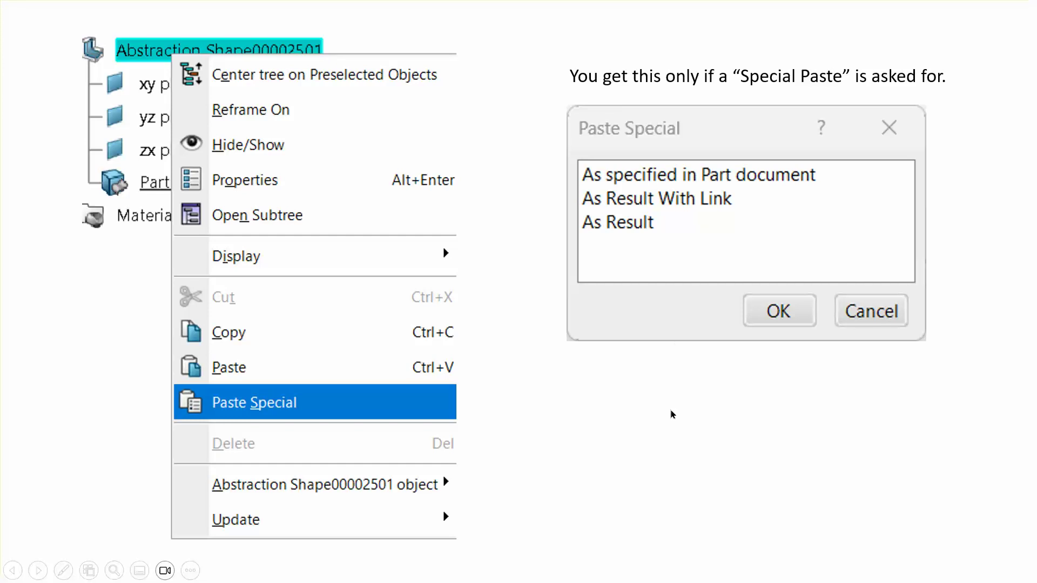
Exit the finished slide show and switch to the 3DEXPERIENCE window containing the empty physical product.
{"action": "key", "text": "alt+Tab"}
{"action": "key", "text": "alt+Tab"}
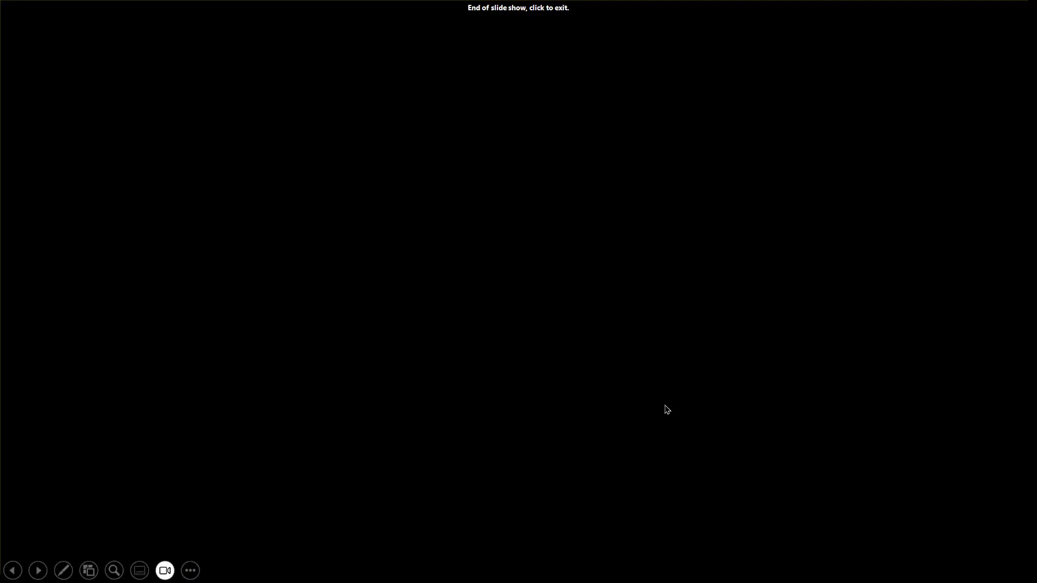
{"action": "left_click", "coordinate": [666, 409]}
{"action": "left_click", "coordinate": [124, 122]}
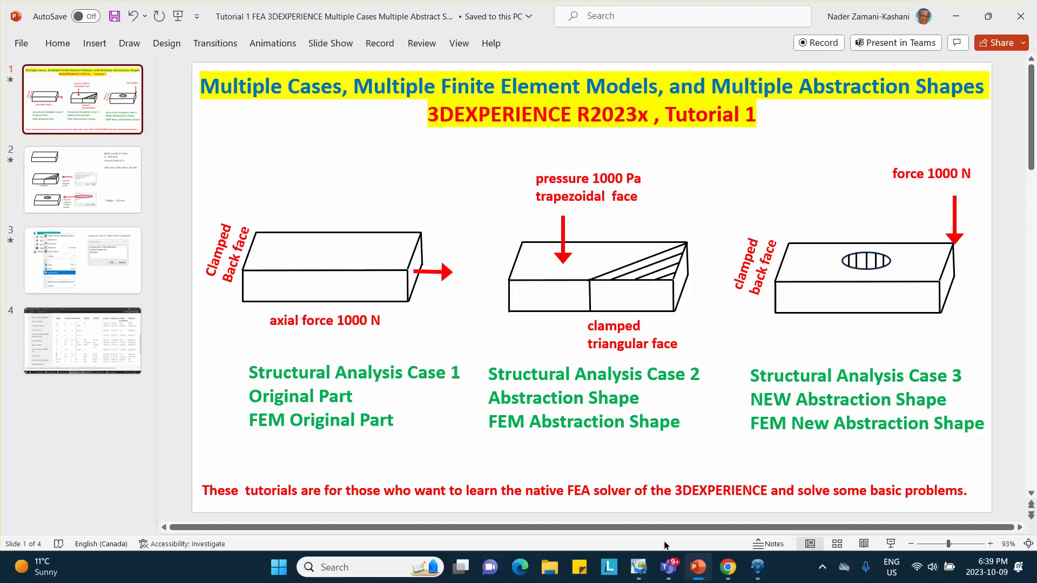
{"action": "mouse_move", "coordinate": [756, 565]}
{"action": "left_click", "coordinate": [754, 520]}
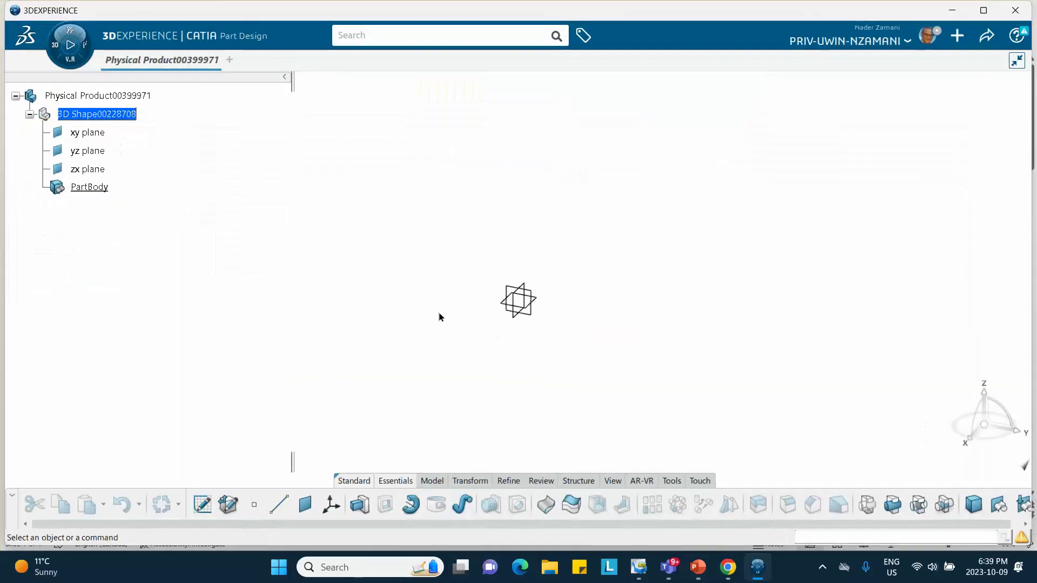
Sketch a rectangle about 161 mm by 62 mm on the xy plane, with one corner at the origin.
{"action": "left_click", "coordinate": [533, 298]}
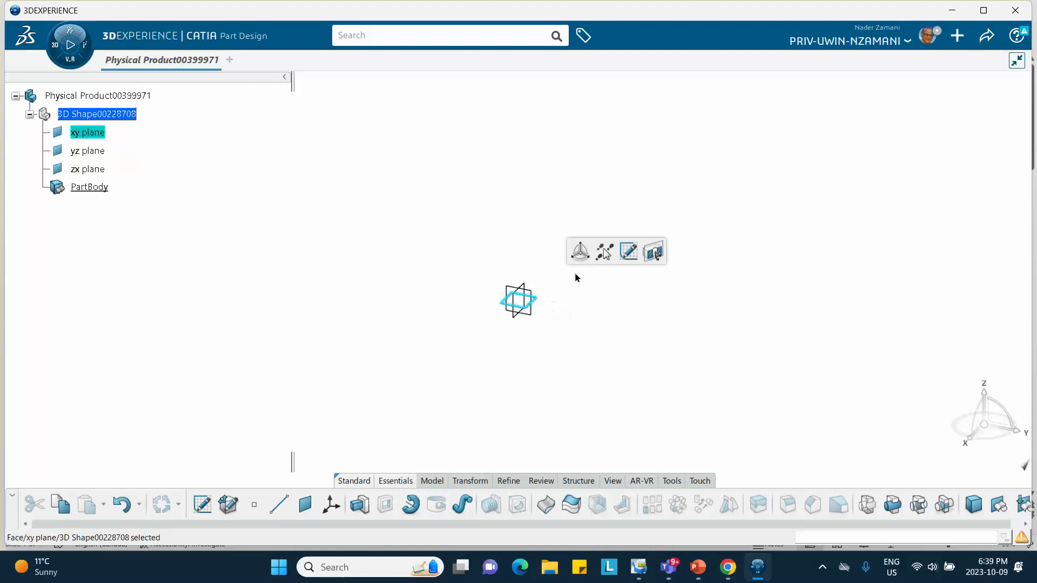
{"action": "left_click", "coordinate": [627, 250]}
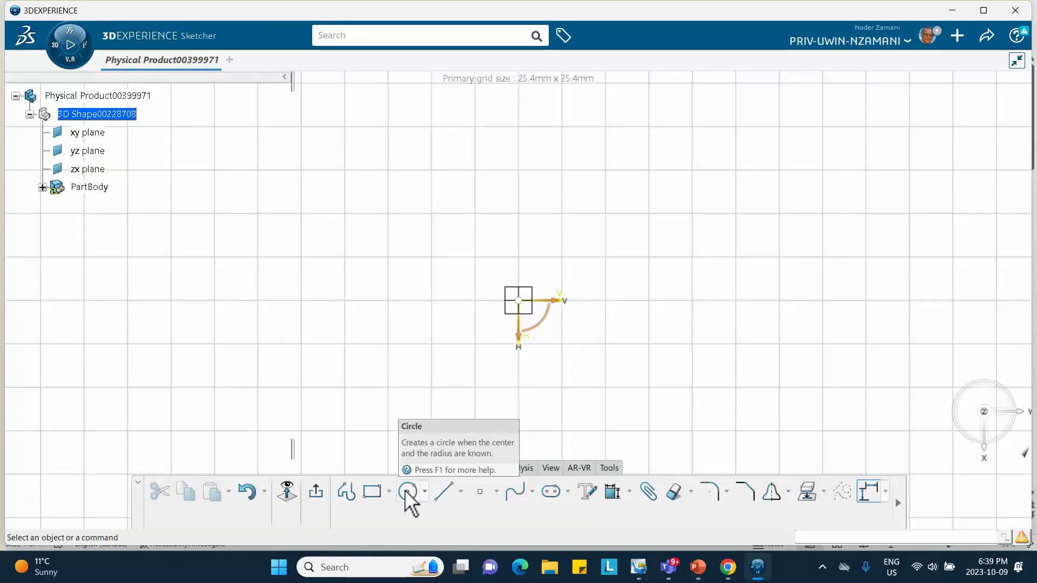
{"action": "left_click", "coordinate": [373, 492]}
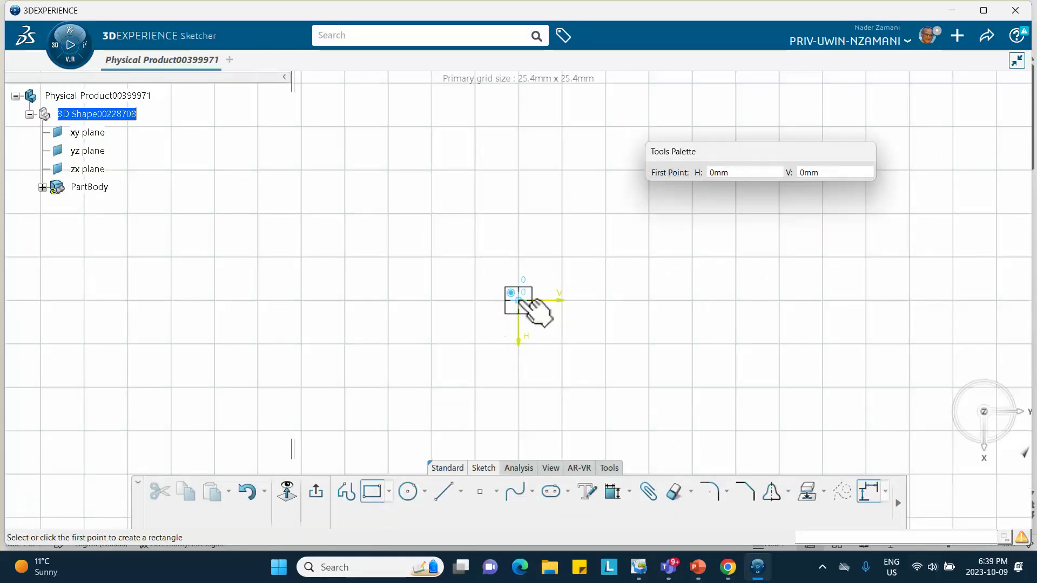
{"action": "left_click", "coordinate": [518, 301]}
{"action": "left_click", "coordinate": [793, 195]}
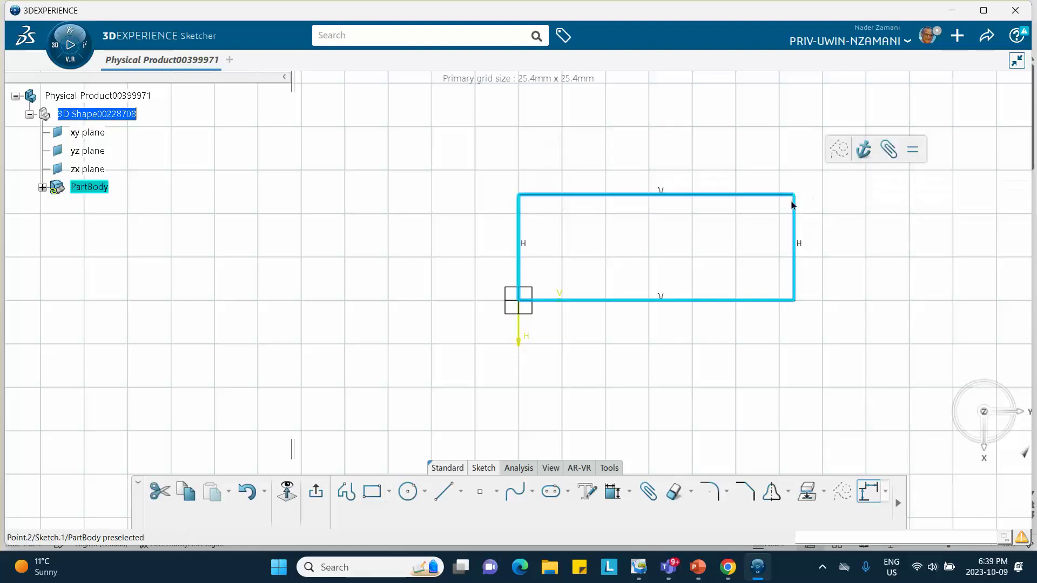
{"action": "middle_click_drag", "start_coordinate": [701, 342], "coordinate": [595, 378]}
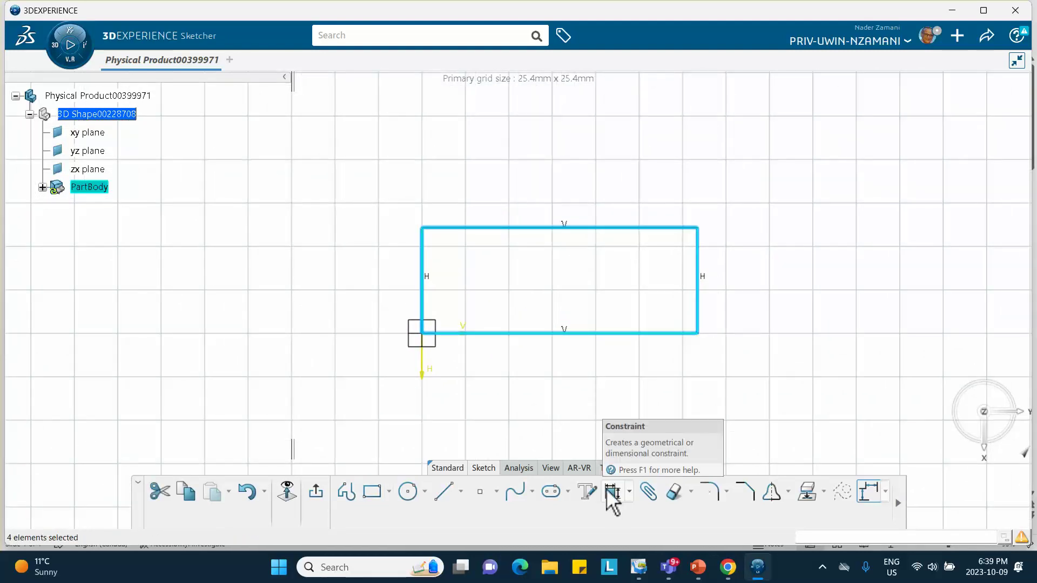
Constrain the length of the rectangle's long side to 200 mm.
{"action": "left_click", "coordinate": [612, 491]}
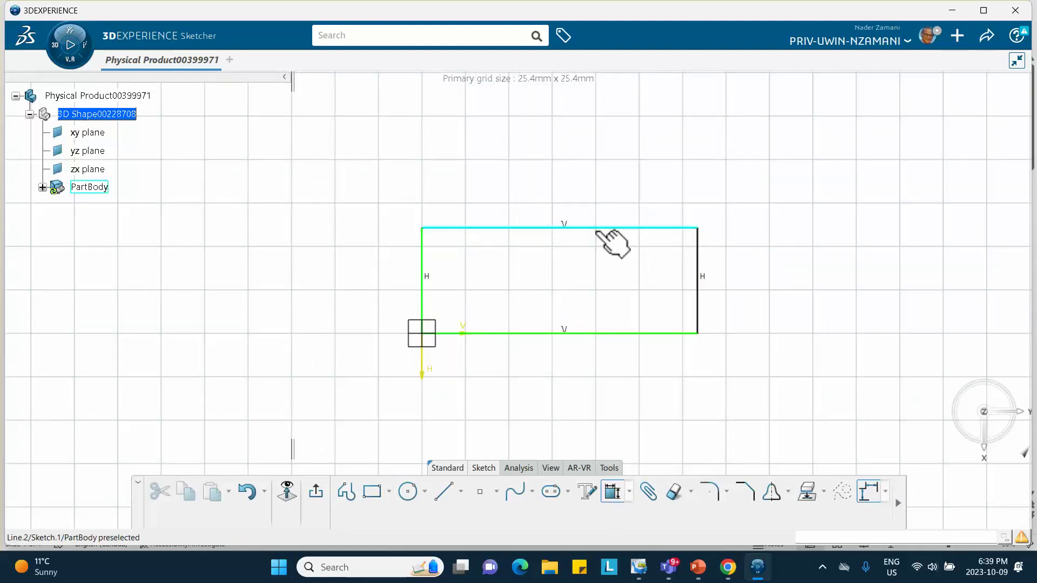
{"action": "left_click", "coordinate": [613, 243]}
{"action": "left_click", "coordinate": [600, 192]}
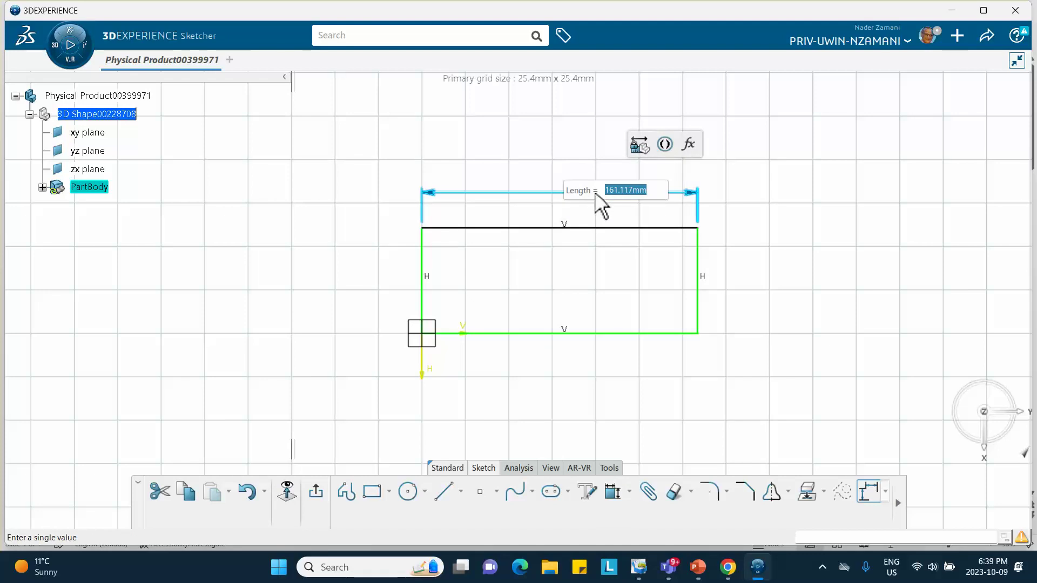
{"action": "type", "text": "200mm"}
{"action": "key", "text": "Return"}
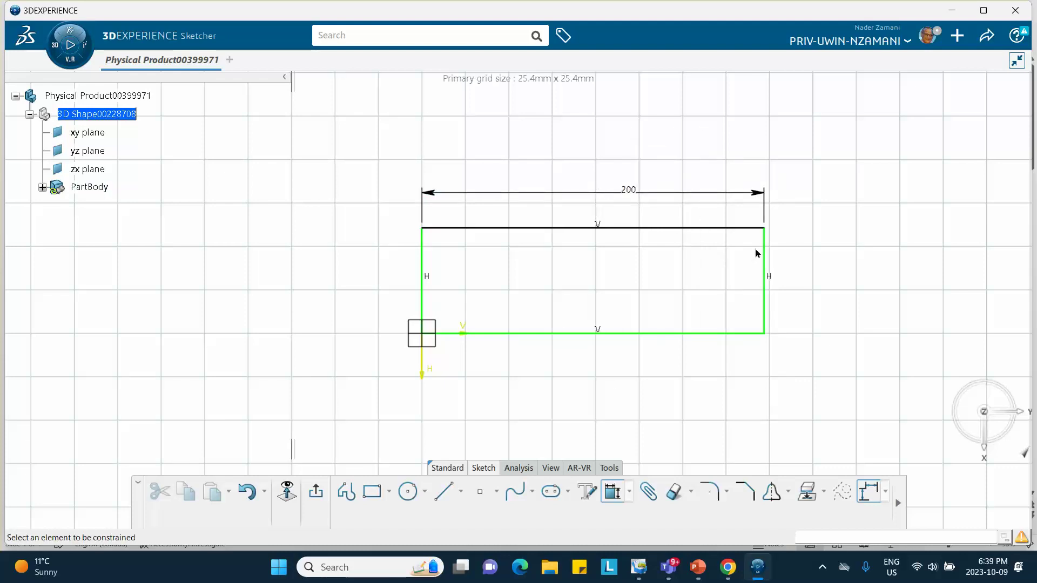
Constrain the length of the rectangle's short side to 100 mm.
{"action": "left_click", "coordinate": [765, 259]}
{"action": "left_click", "coordinate": [810, 272]}
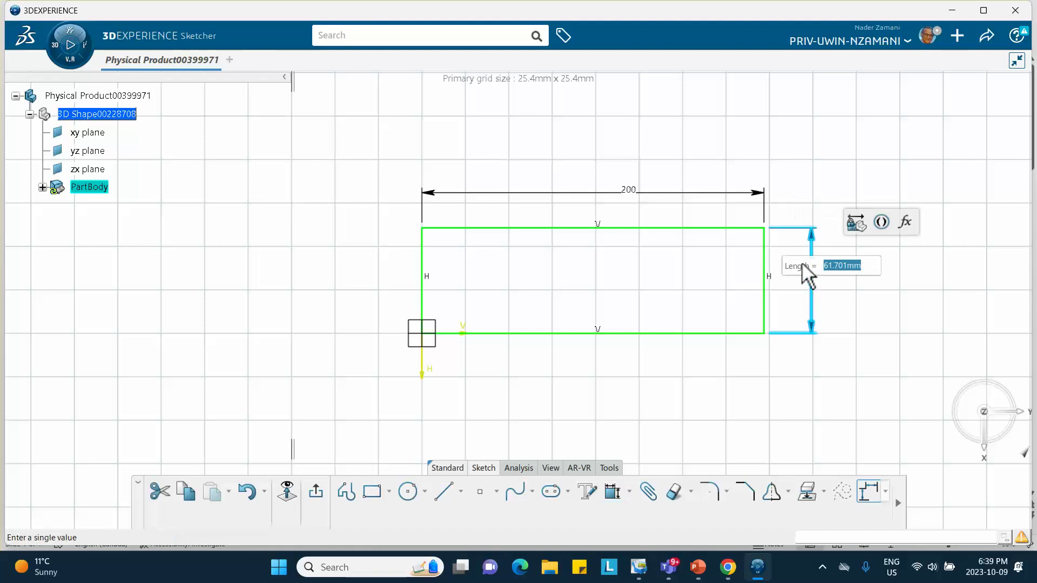
{"action": "type", "text": "100"}
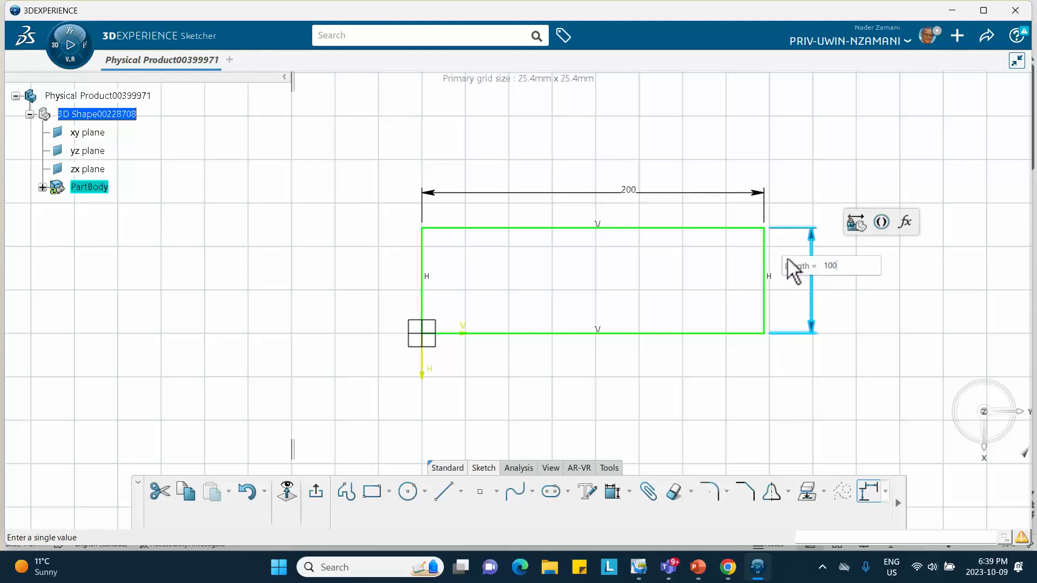
{"action": "type", "text": "mm"}
{"action": "key", "text": "Return"}
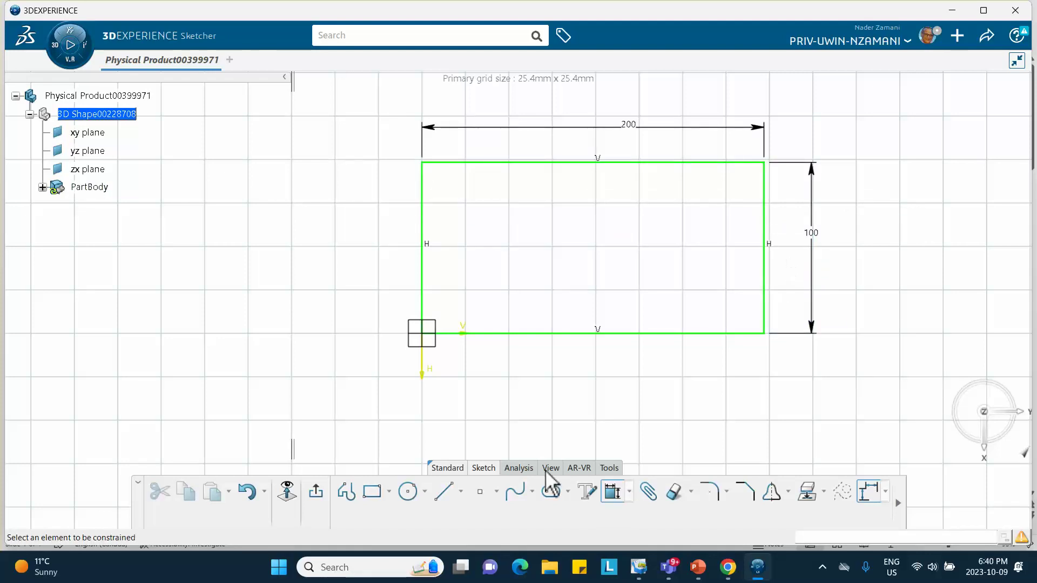
Leave the sketch and extrude the rectangle as a standard pad with a 20 mm length.
{"action": "left_click", "coordinate": [317, 494]}
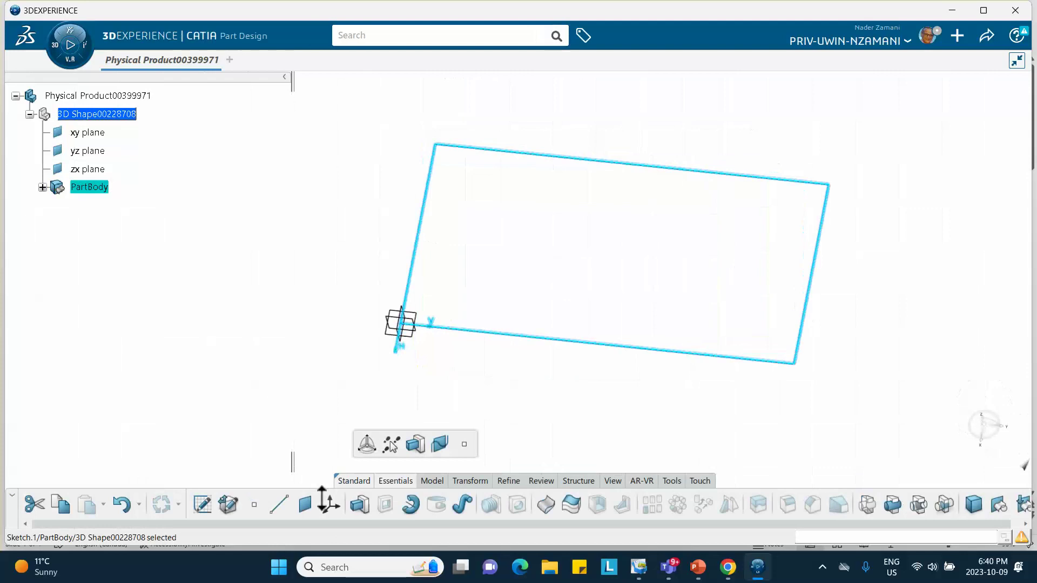
{"action": "left_click", "coordinate": [359, 504]}
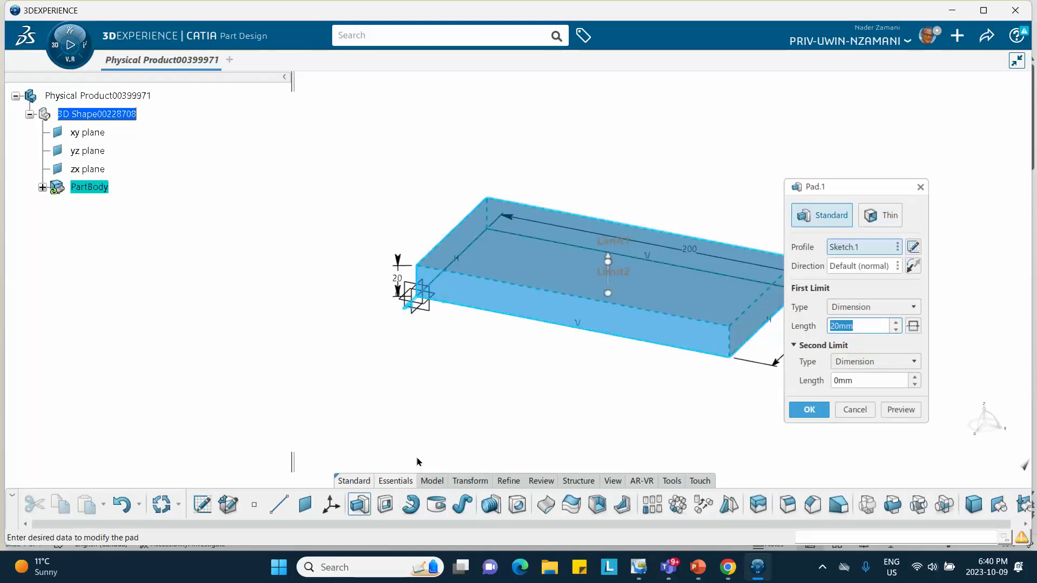
{"action": "left_click", "coordinate": [805, 412]}
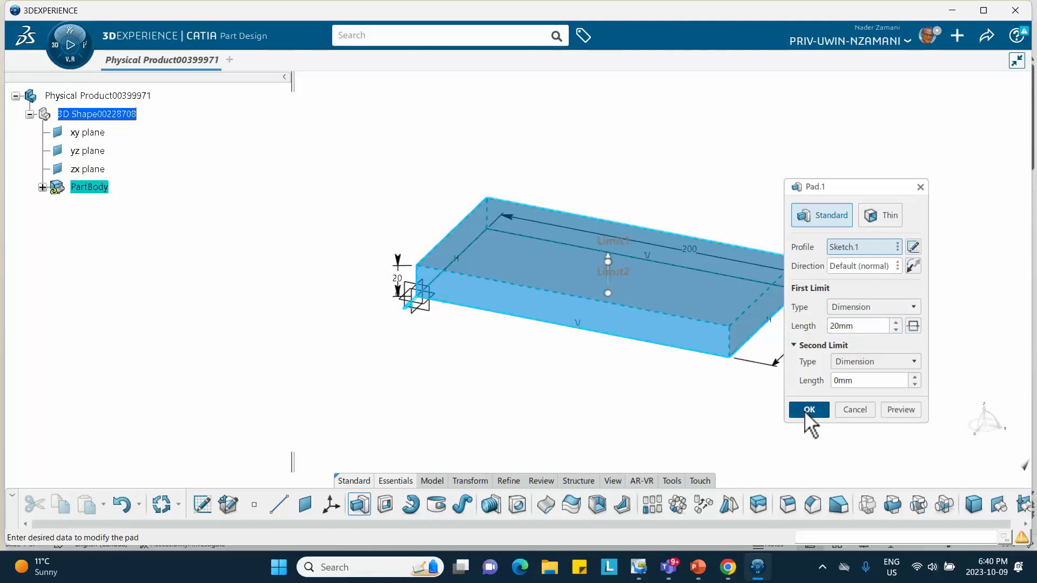
{"action": "left_click", "coordinate": [683, 406]}
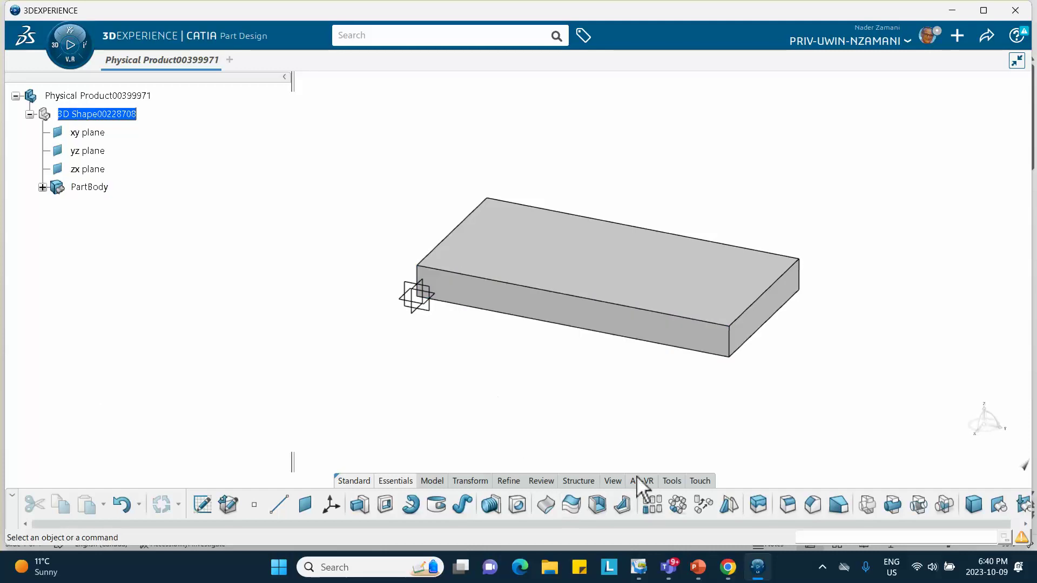
Apply the core material steel-plate_Oct_4_2023 from the Material Browser to the physical product.
{"action": "left_click", "coordinate": [670, 481]}
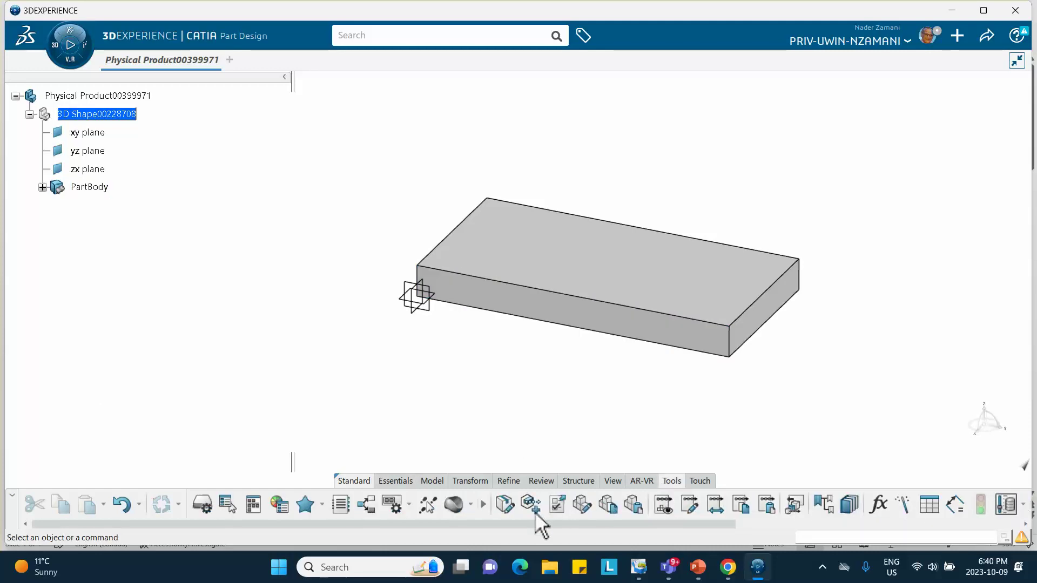
{"action": "left_click", "coordinate": [471, 505]}
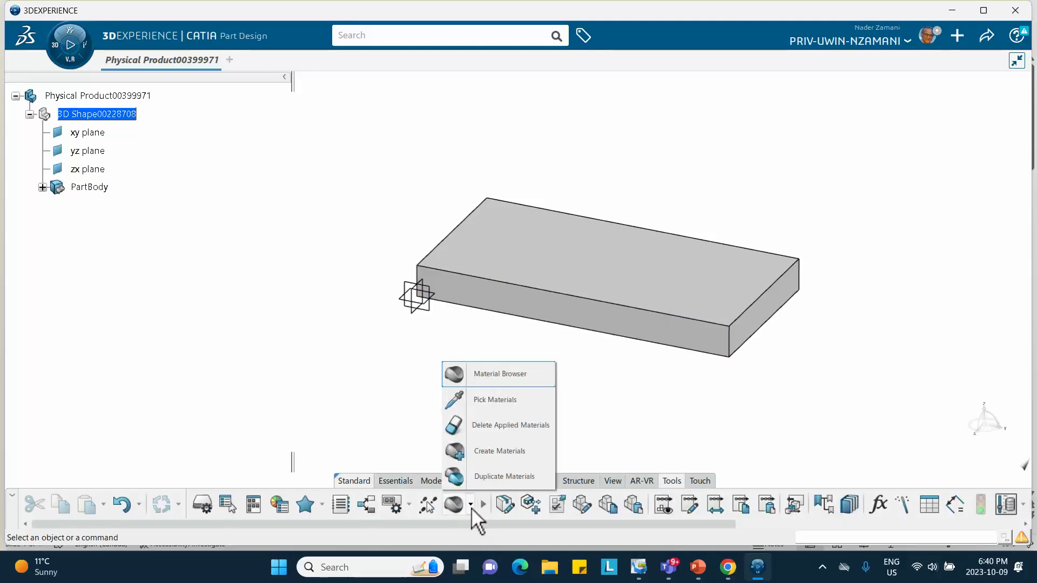
{"action": "left_click", "coordinate": [493, 379]}
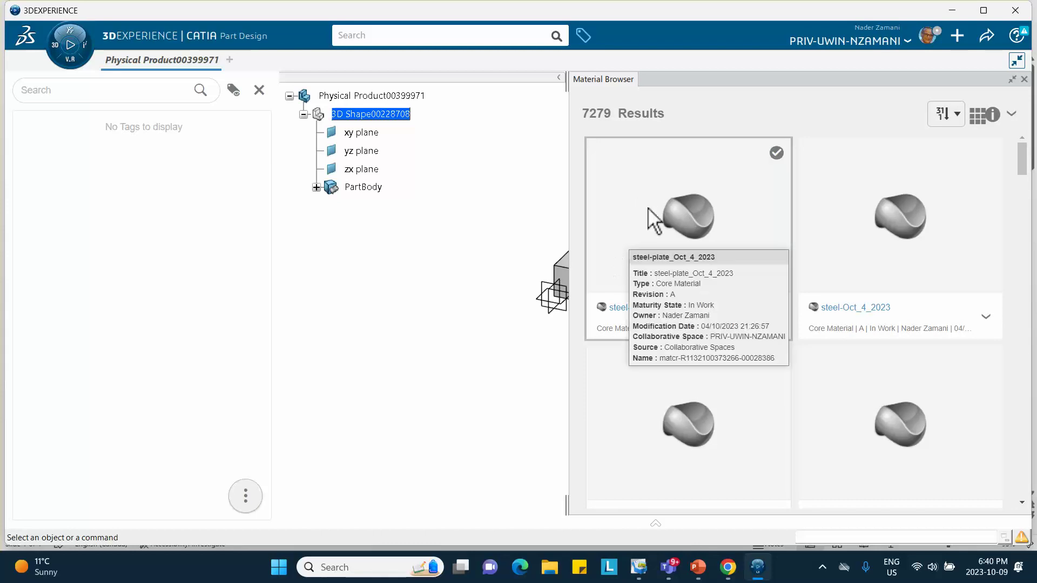
{"action": "left_click", "coordinate": [774, 318]}
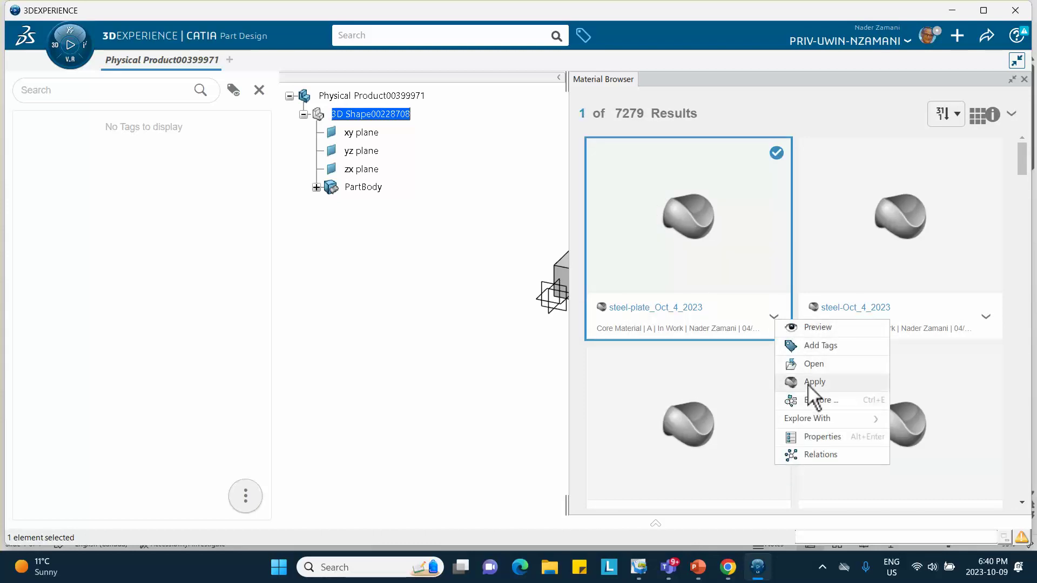
{"action": "left_click", "coordinate": [814, 382]}
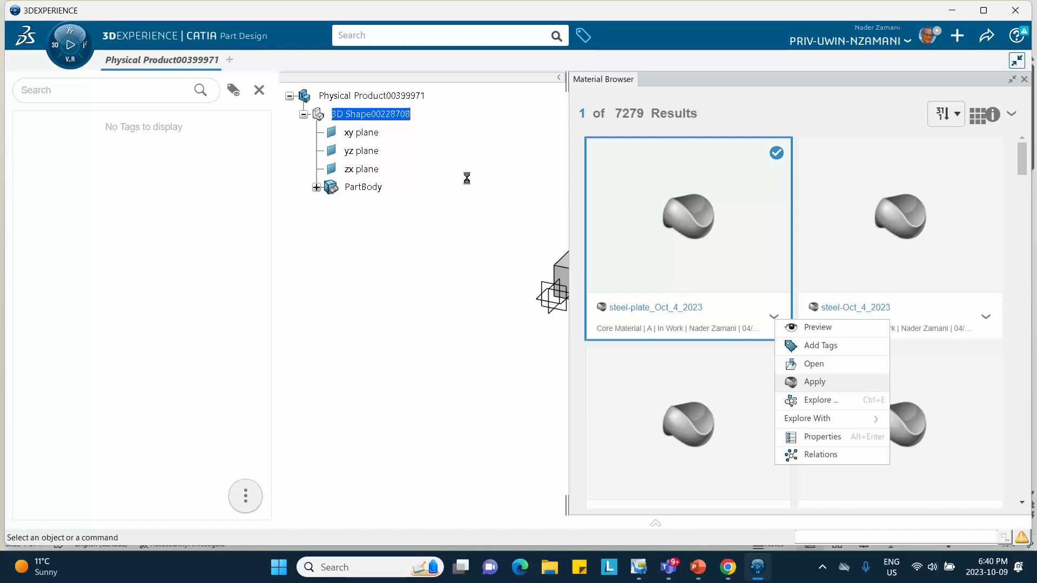
{"action": "left_click", "coordinate": [398, 102]}
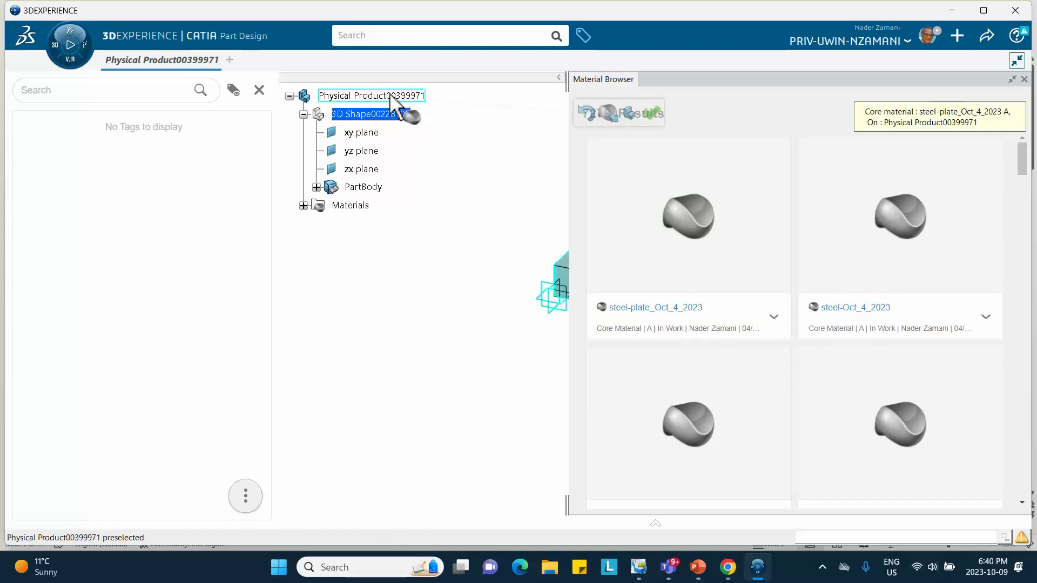
{"action": "left_click", "coordinate": [1024, 79]}
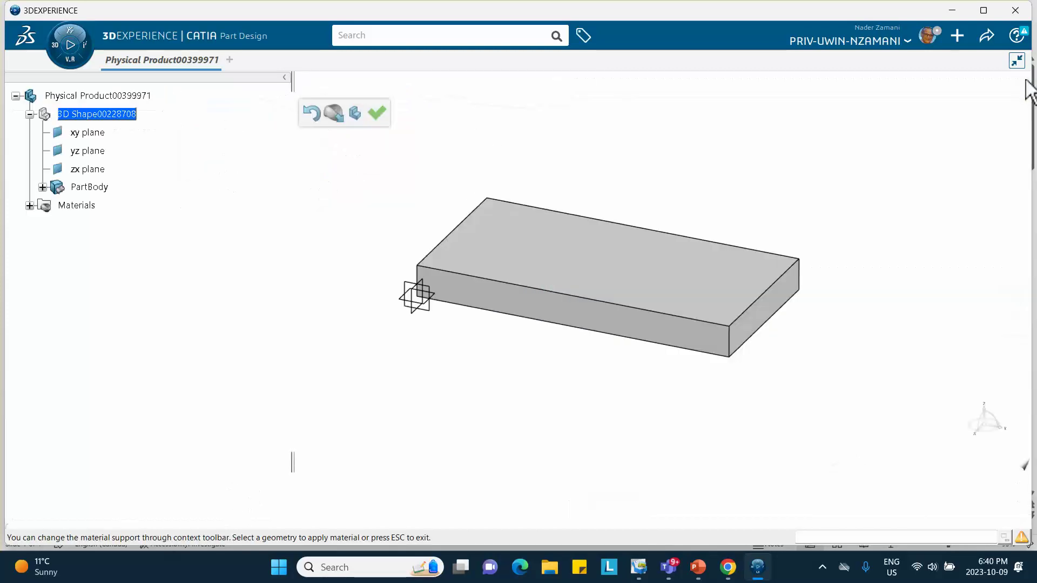
{"action": "left_click", "coordinate": [377, 112]}
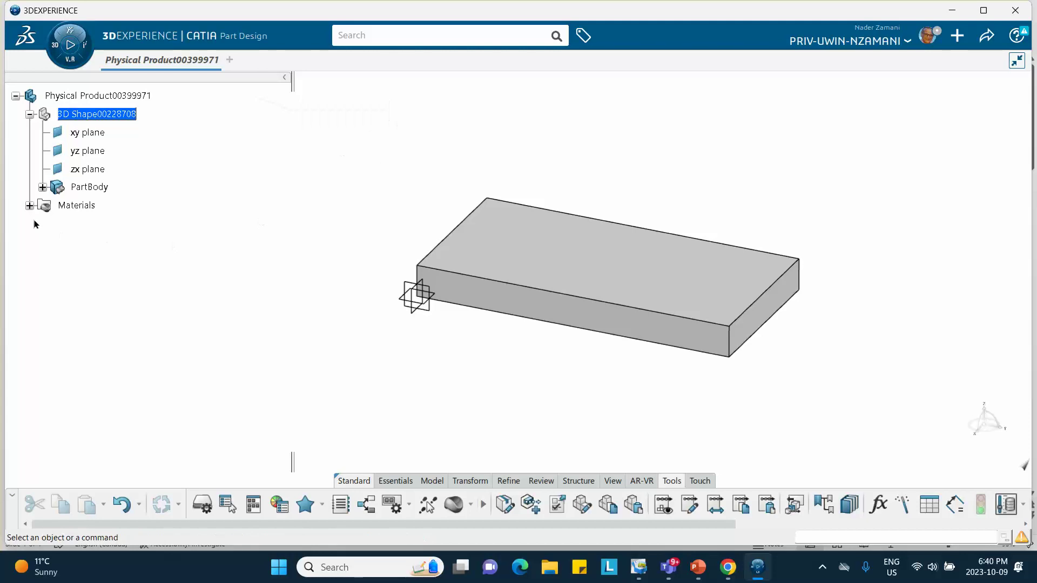
Examine the elastic properties in the simulation domain of the applied steel-plate material.
{"action": "left_click", "coordinate": [29, 206]}
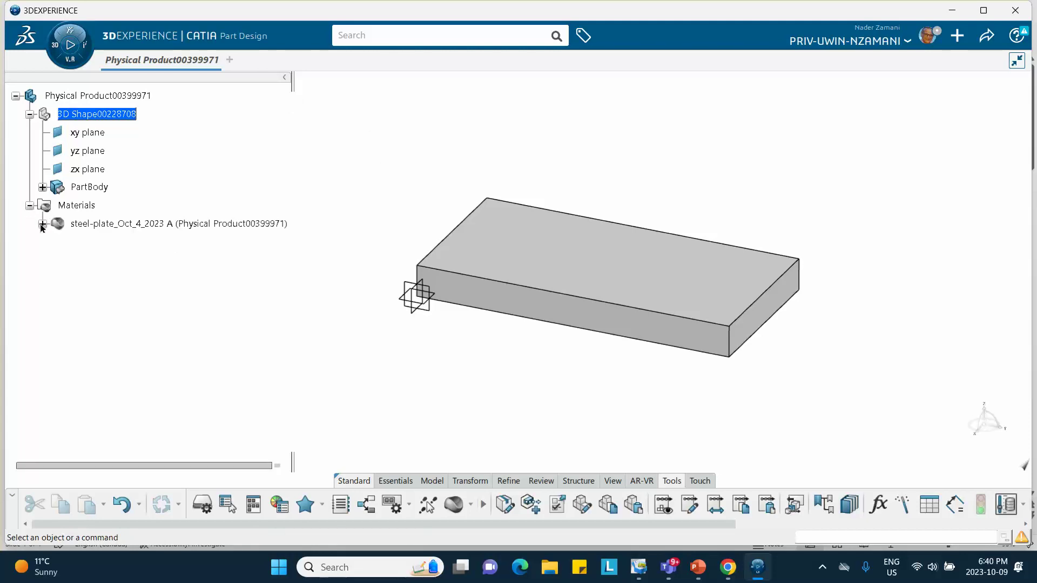
{"action": "left_click", "coordinate": [42, 224]}
{"action": "left_click", "coordinate": [123, 242]}
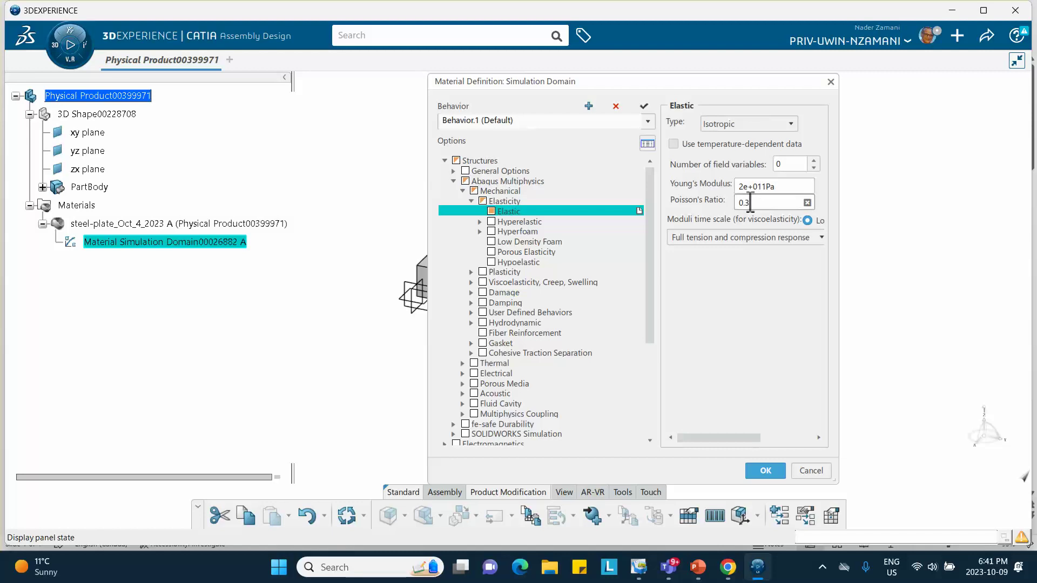
{"action": "left_click", "coordinate": [763, 471]}
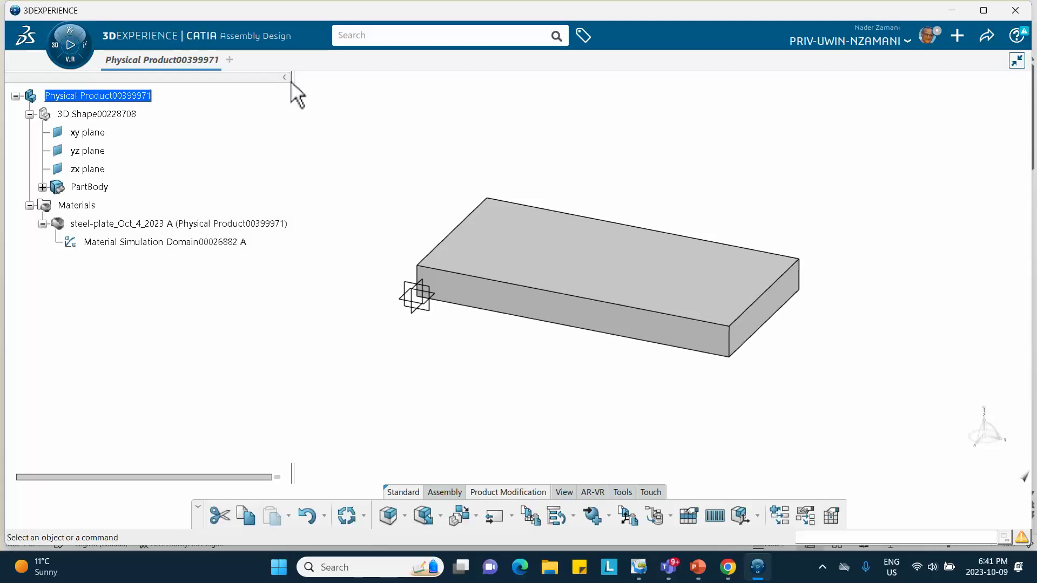
Insert an abstraction shape titled "Abstraction Shape" under the physical product and expand its node in the tree.
{"action": "left_click_drag", "start_coordinate": [297, 81], "coordinate": [305, 81]}
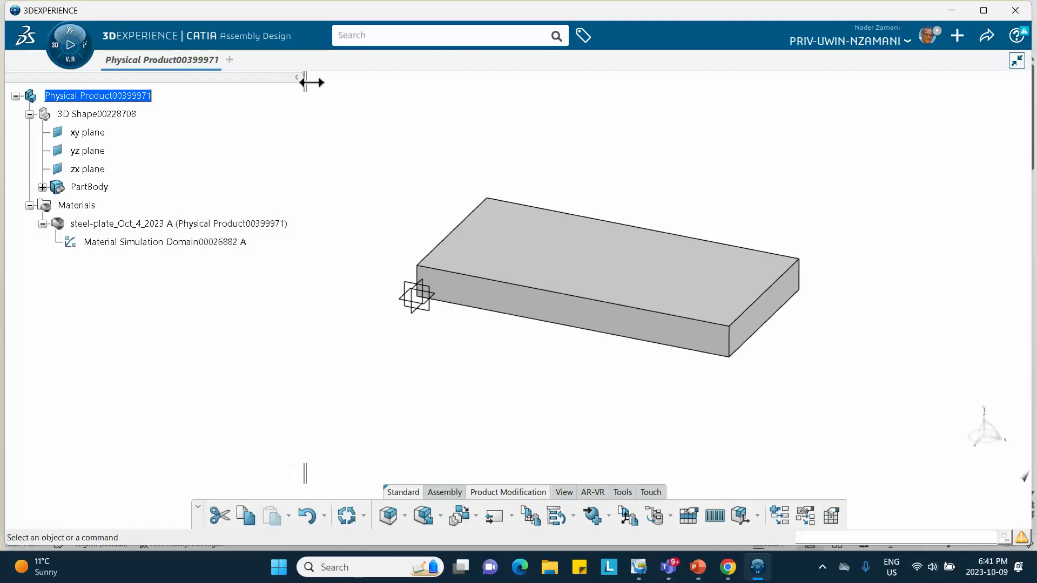
{"action": "right_click", "coordinate": [119, 96]}
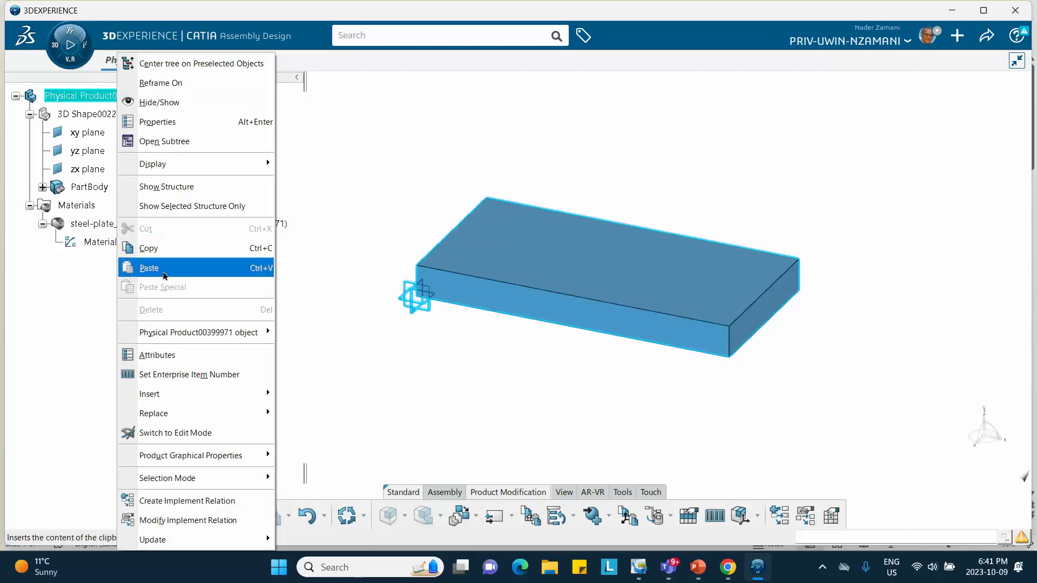
{"action": "mouse_move", "coordinate": [180, 404]}
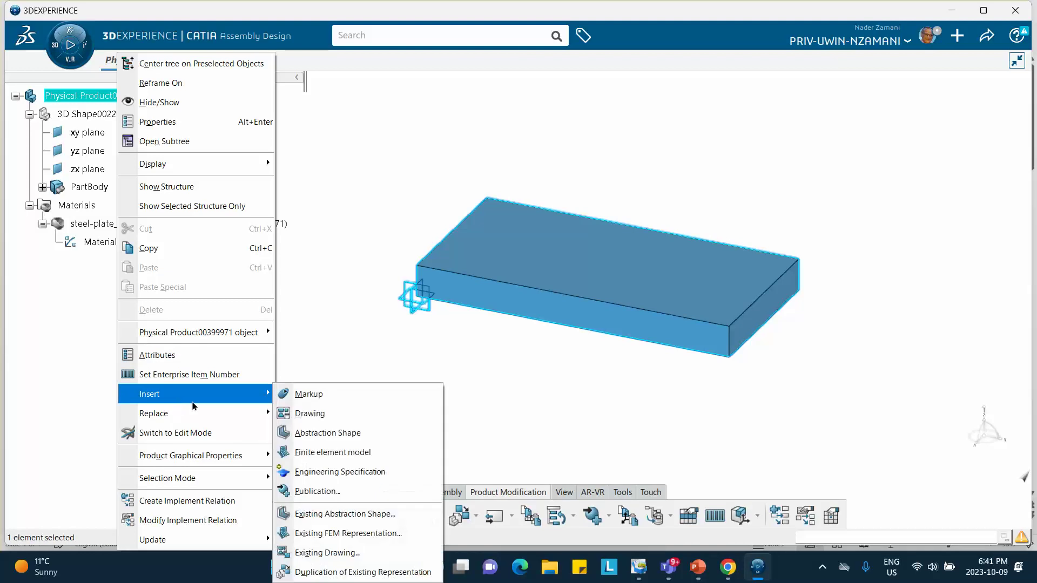
{"action": "left_click", "coordinate": [308, 435]}
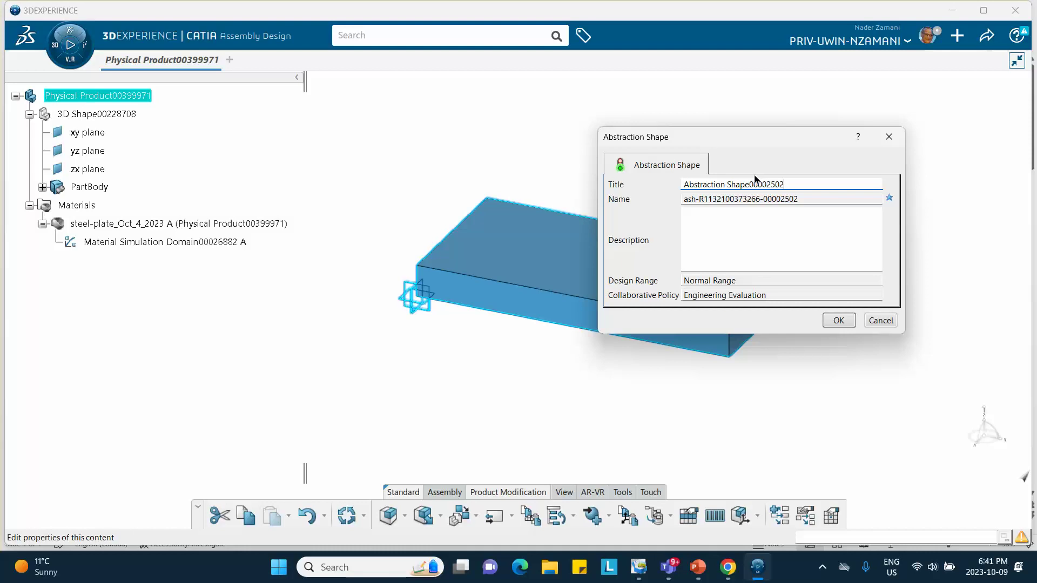
{"action": "key", "text": "BackSpace"}
{"action": "key", "text": "BackSpace"}
{"action": "key", "text": "BackSpace"}
{"action": "key", "text": "BackSpace"}
{"action": "key", "text": "BackSpace"}
{"action": "left_click", "coordinate": [838, 321]}
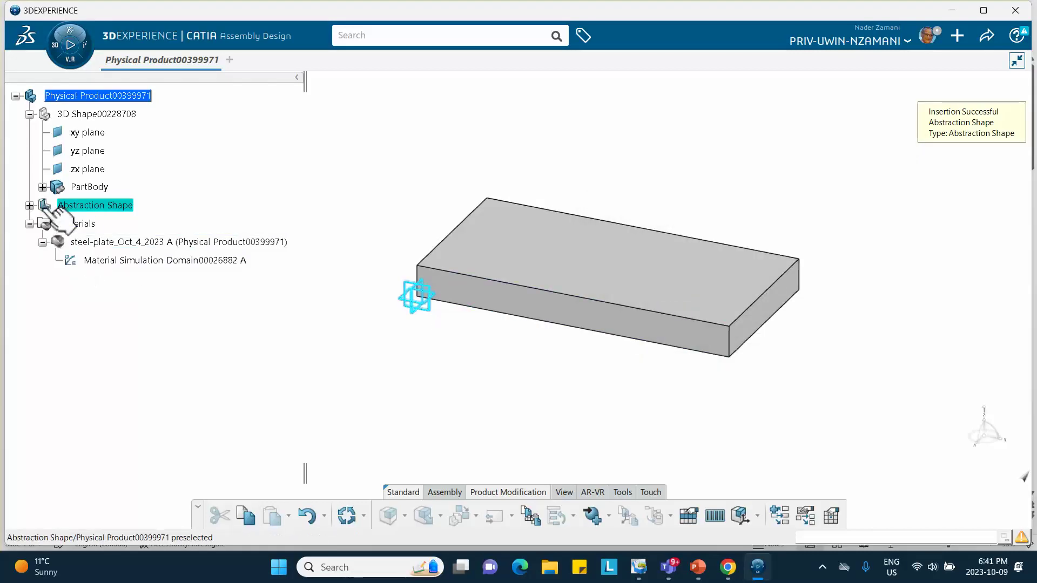
{"action": "left_click", "coordinate": [30, 206]}
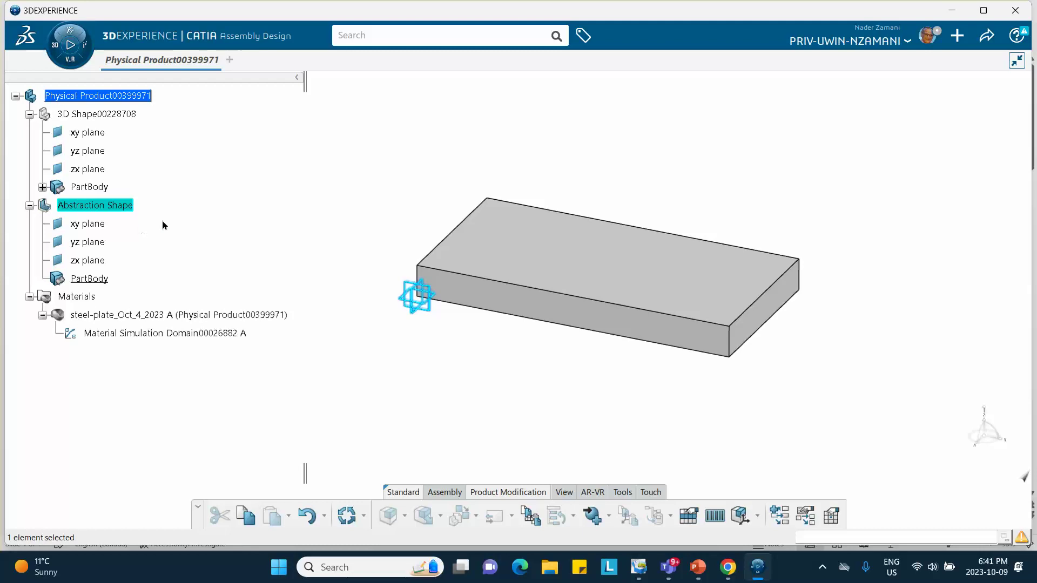
Insert a second abstraction shape titled "NEW Abstraction Shape" under the physical product and expand its node in the tree.
{"action": "left_click", "coordinate": [129, 417]}
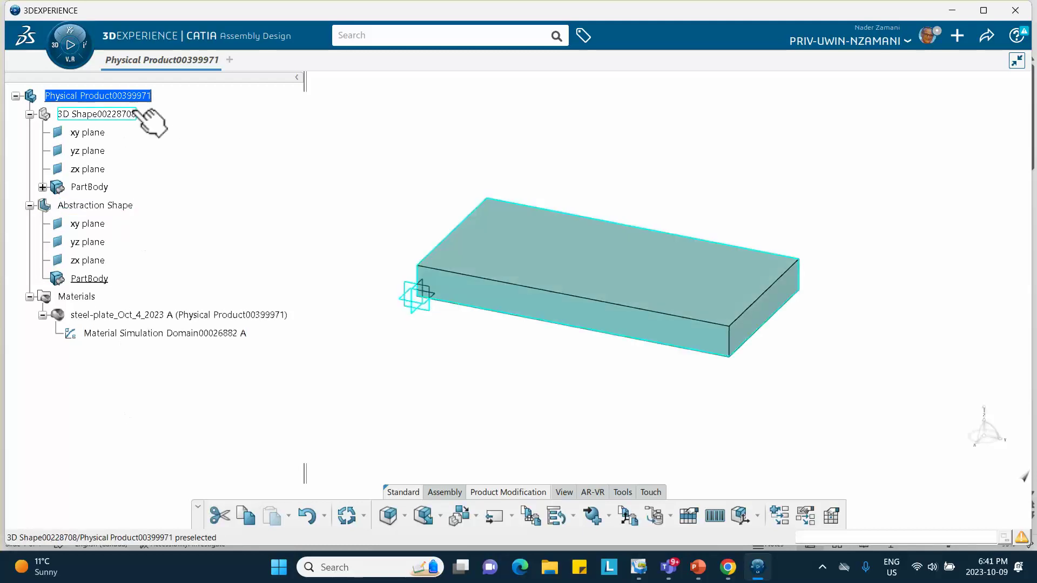
{"action": "right_click", "coordinate": [122, 98]}
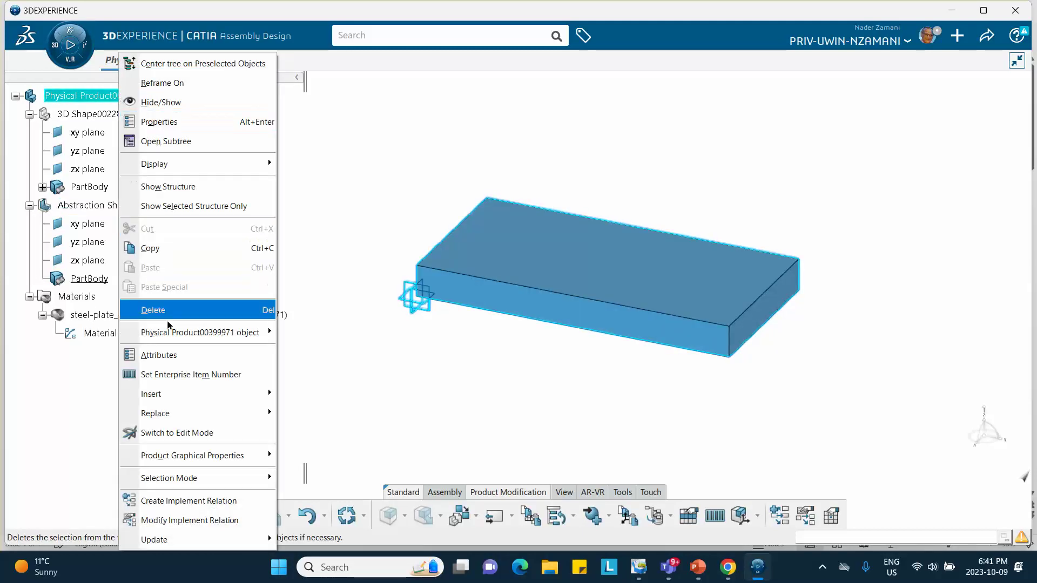
{"action": "mouse_move", "coordinate": [180, 394]}
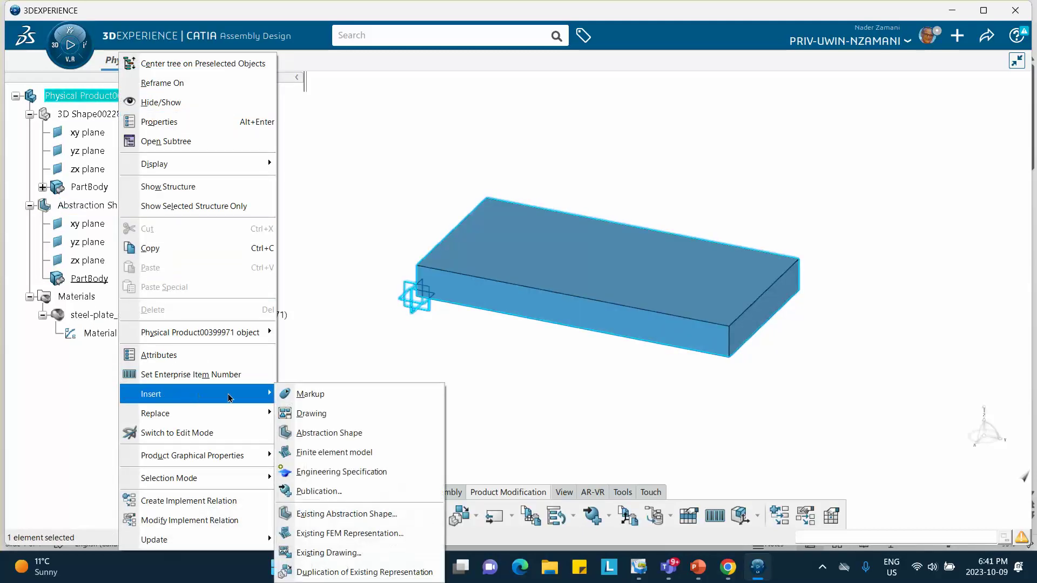
{"action": "left_click", "coordinate": [313, 435]}
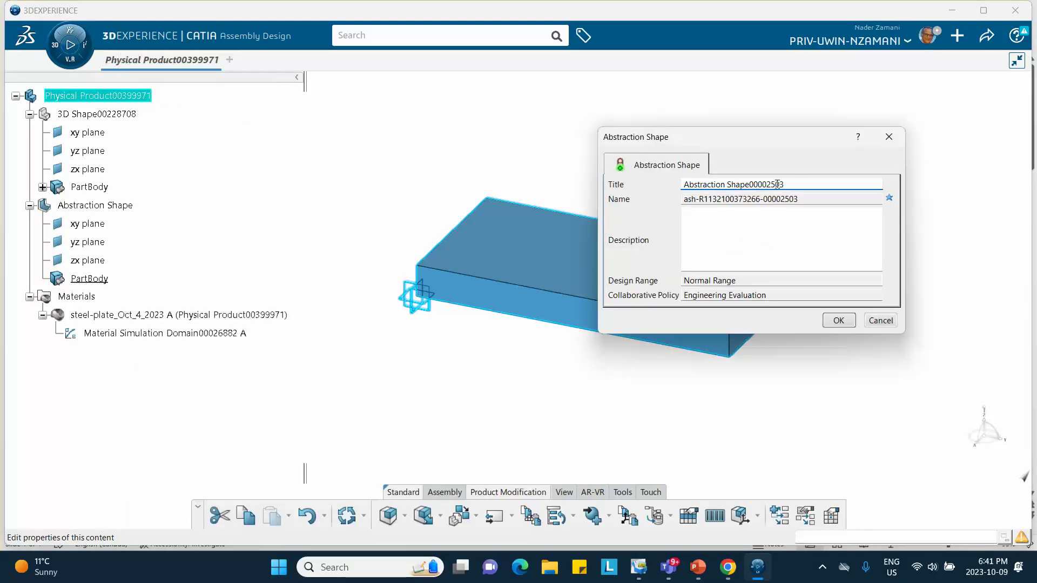
{"action": "key", "text": "BackSpace"}
{"action": "key", "text": "BackSpace"}
{"action": "key", "text": "BackSpace"}
{"action": "key", "text": "BackSpace"}
{"action": "key", "text": "BackSpace"}
{"action": "key", "text": "BackSpace"}
{"action": "key", "text": "BackSpace"}
{"action": "key", "text": "BackSpace"}
{"action": "type", "text": "New"}
{"action": "key", "text": "BackSpace"}
{"action": "key", "text": "BackSpace"}
{"action": "type", "text": "EW"}
{"action": "left_click", "coordinate": [838, 320]}
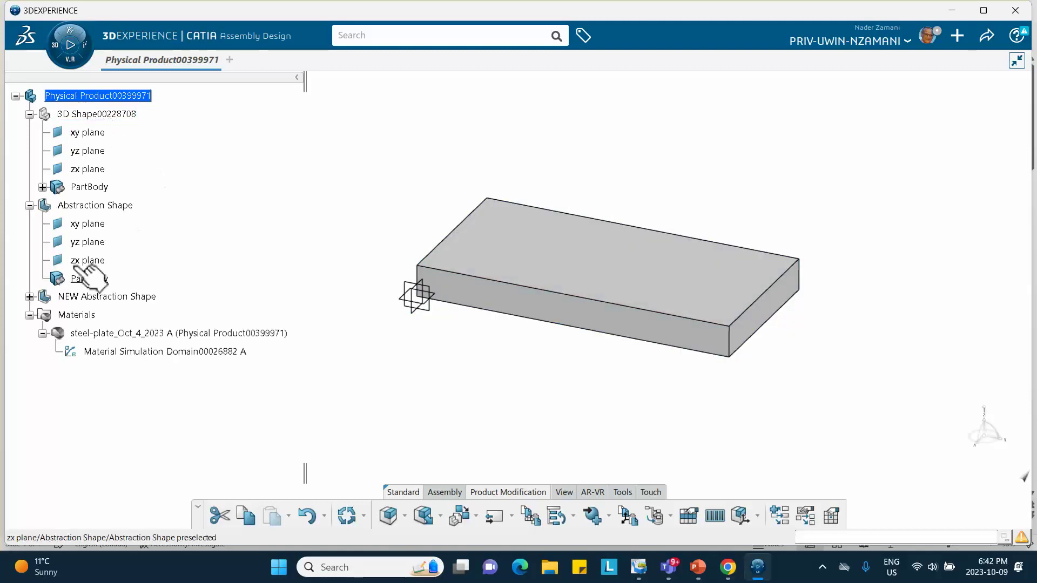
{"action": "left_click", "coordinate": [30, 297]}
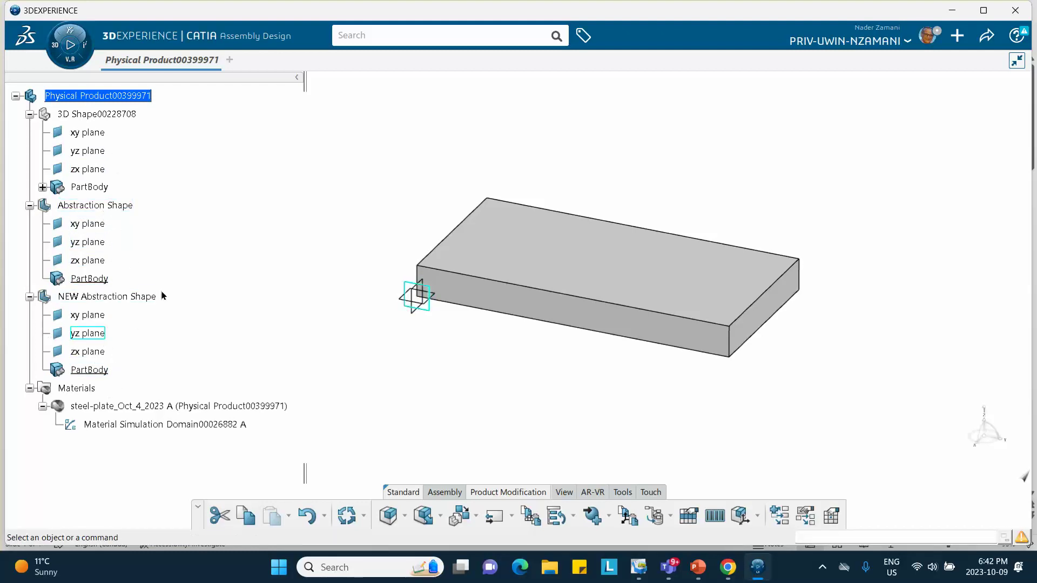
Activate the block's 3D shape and change its title to "Oriiginal Part" in its reference properties.
{"action": "left_click_drag", "start_coordinate": [132, 118], "coordinate": [124, 113]}
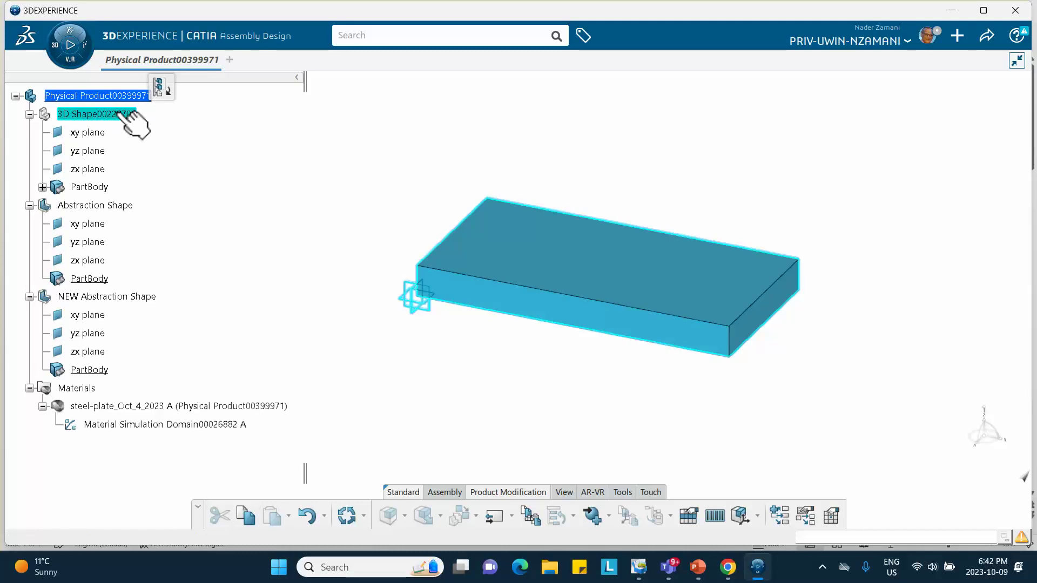
{"action": "double_click", "coordinate": [120, 114]}
{"action": "right_click", "coordinate": [119, 113]}
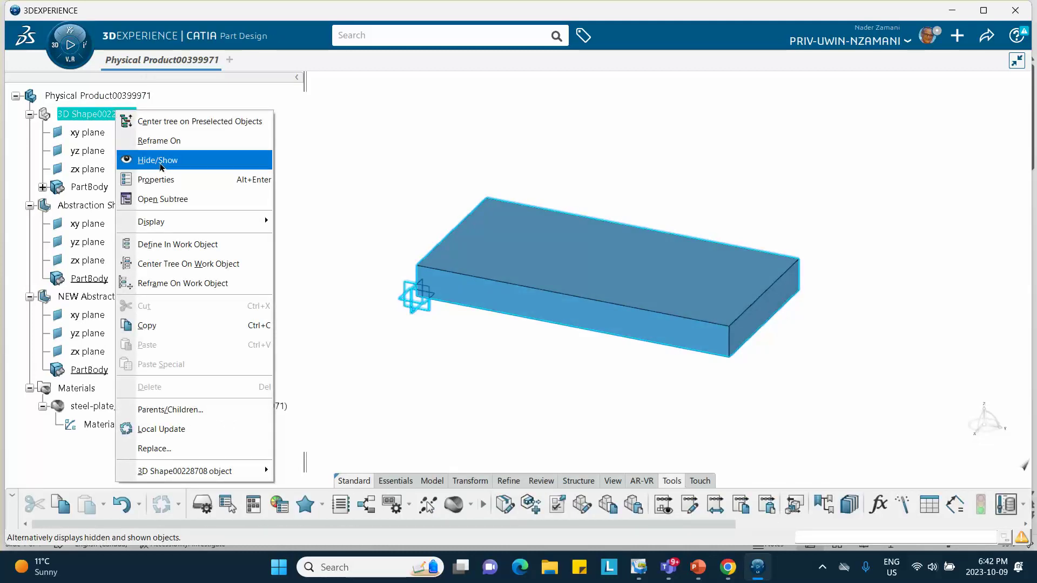
{"action": "left_click", "coordinate": [157, 179]}
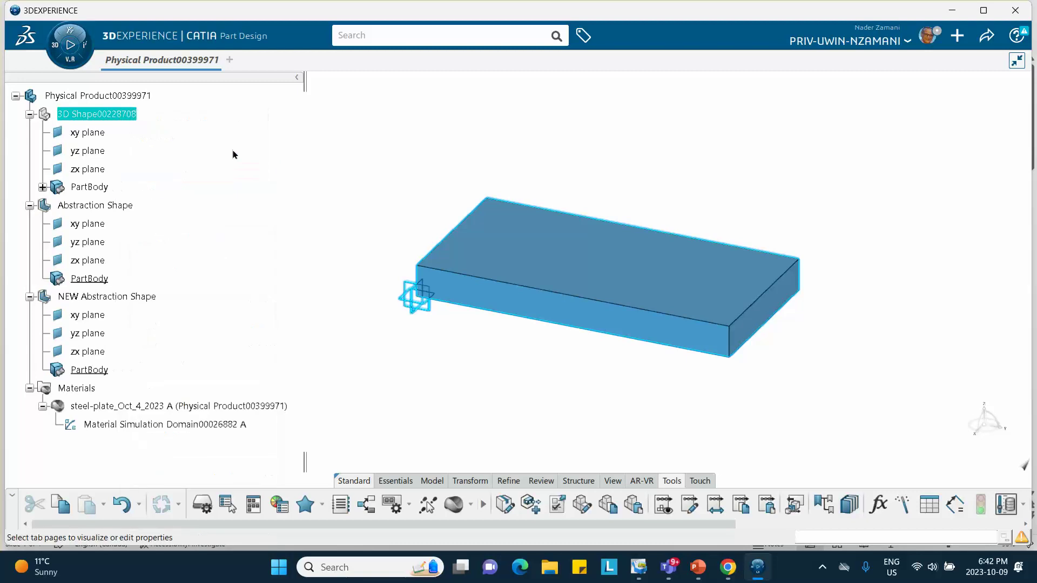
{"action": "left_click", "coordinate": [819, 176]}
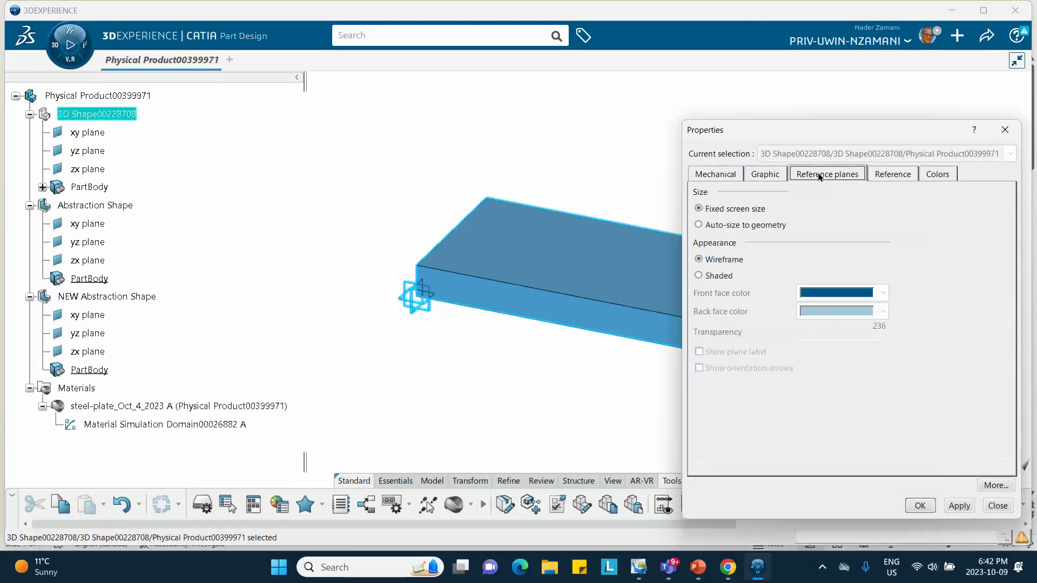
{"action": "left_click", "coordinate": [769, 173]}
{"action": "left_click", "coordinate": [719, 175]}
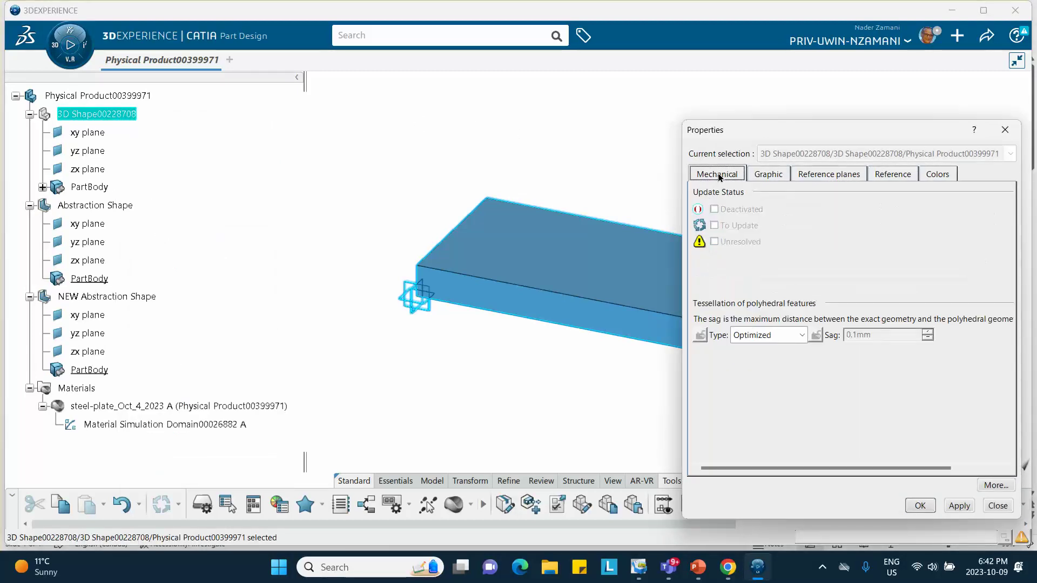
{"action": "left_click", "coordinate": [878, 177]}
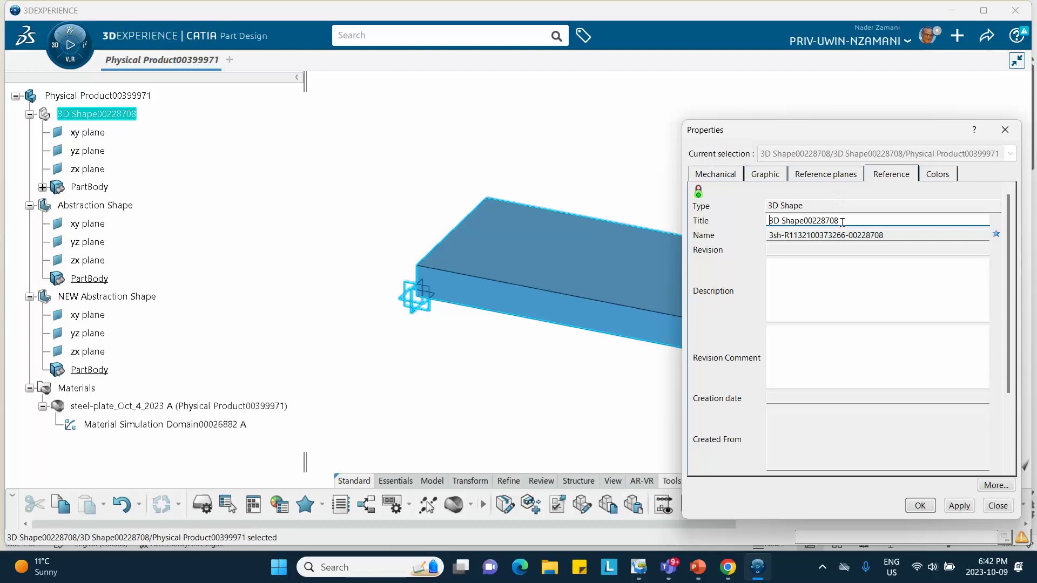
{"action": "left_click_drag", "start_coordinate": [841, 222], "coordinate": [728, 221]}
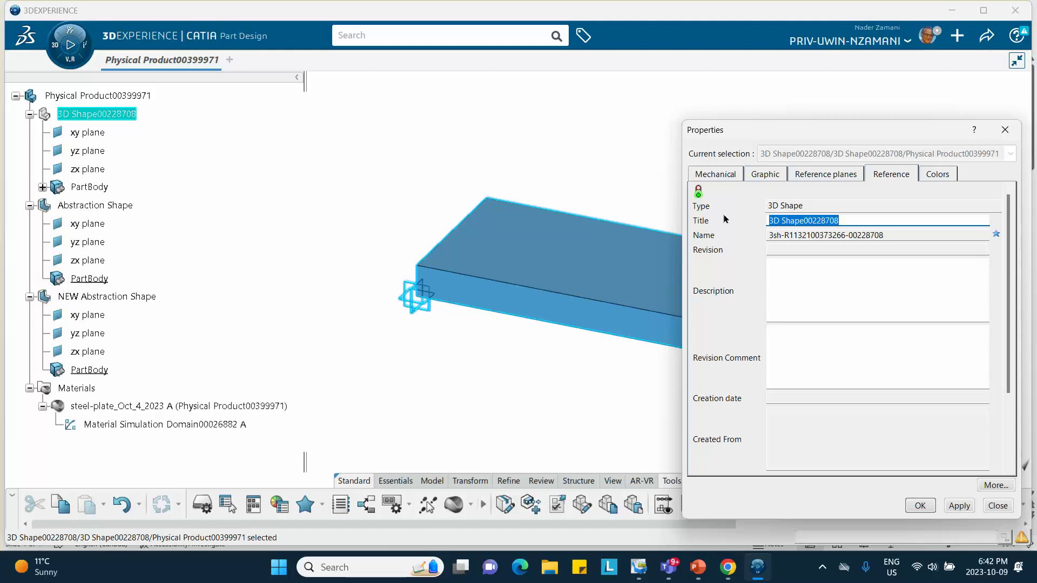
{"action": "type", "text": "Oriiginal Part"}
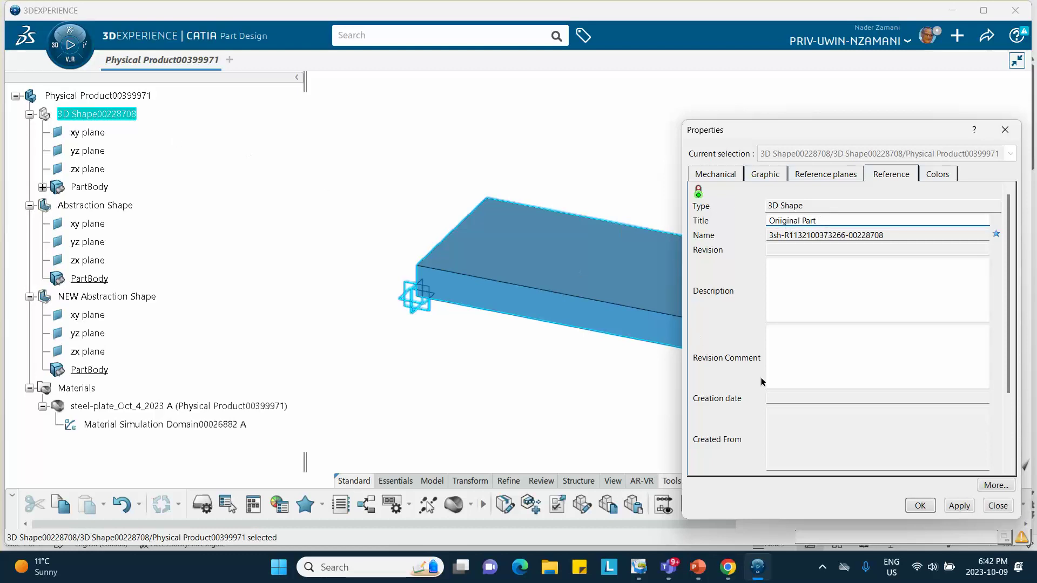
{"action": "left_click", "coordinate": [920, 506]}
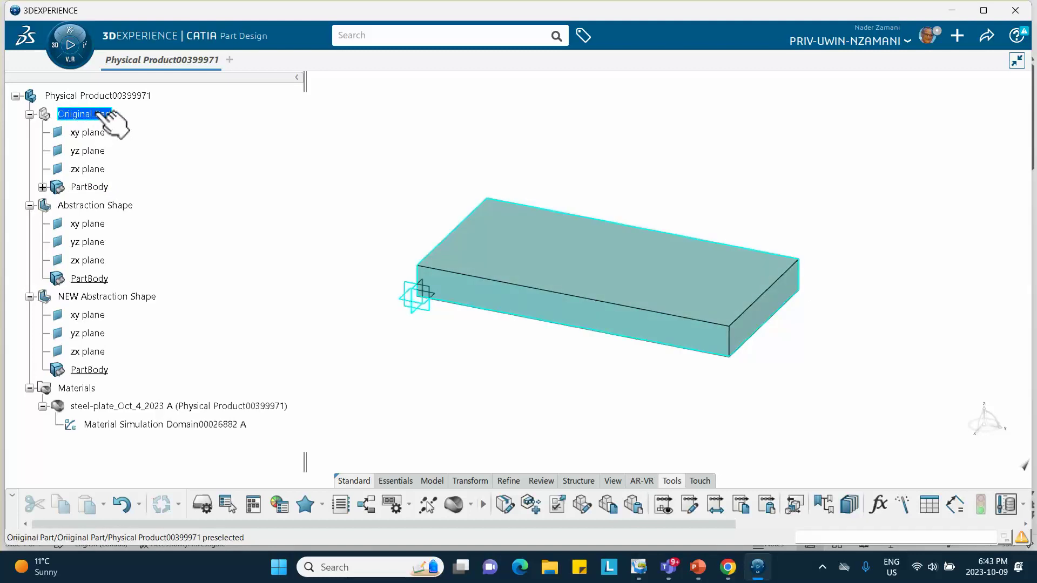
Copy the original part's PartBody, paste it into Abstraction Shape using As Result With Link, and expand the pasted body.
{"action": "right_click", "coordinate": [85, 189]}
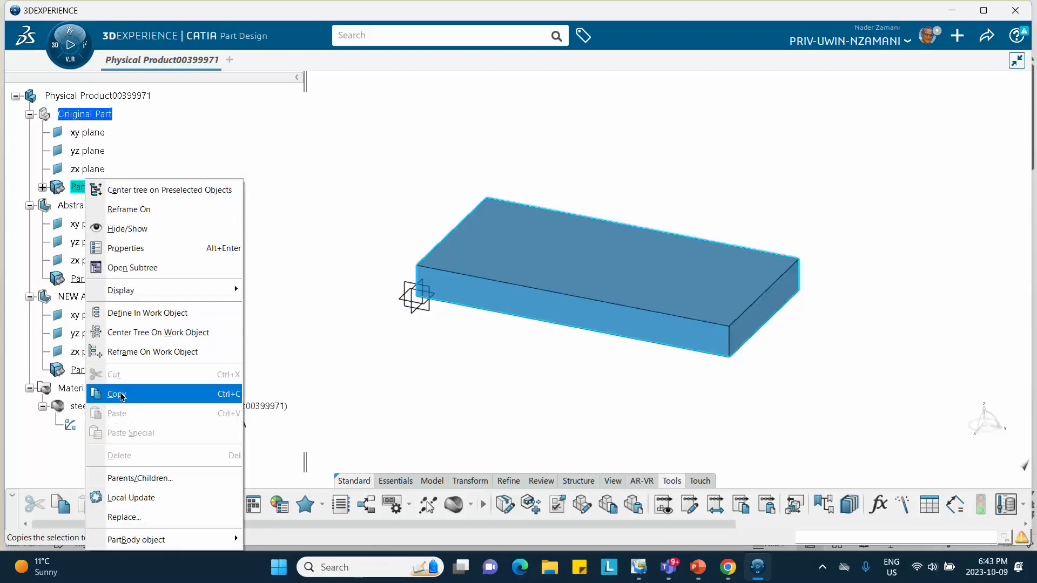
{"action": "left_click", "coordinate": [141, 394]}
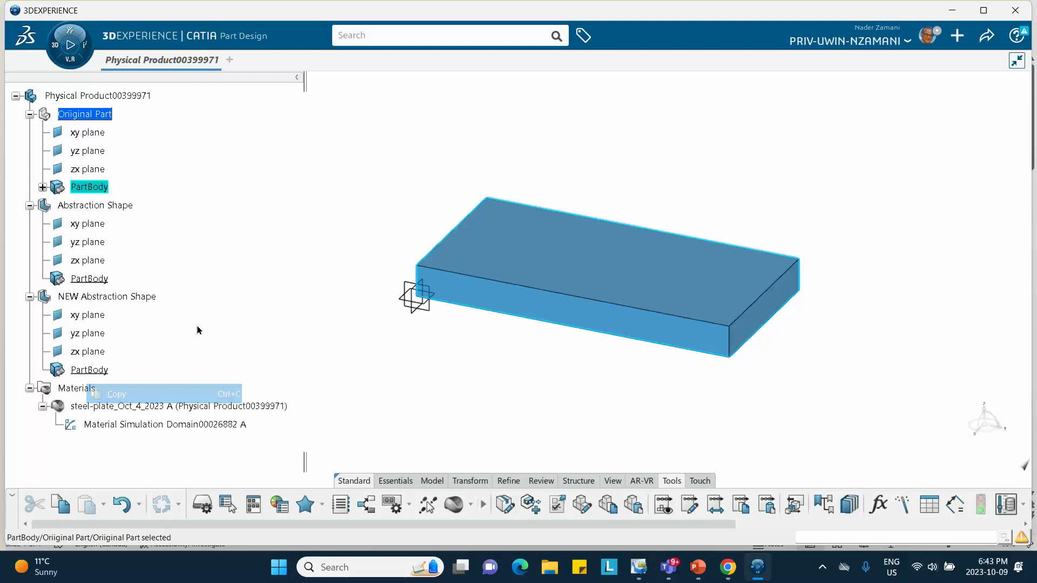
{"action": "left_click", "coordinate": [101, 206]}
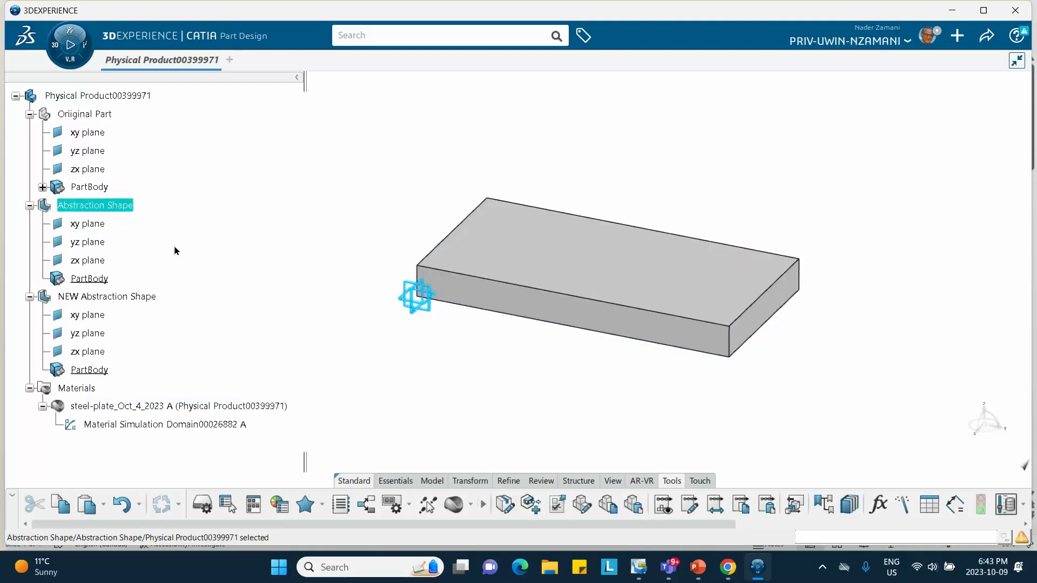
{"action": "right_click", "coordinate": [95, 208]}
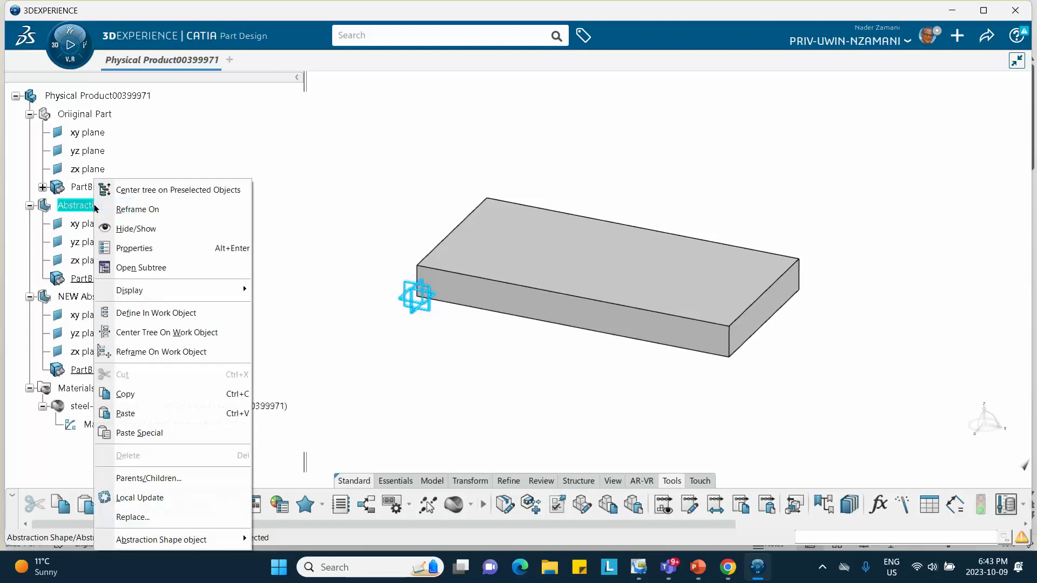
{"action": "left_click", "coordinate": [132, 433]}
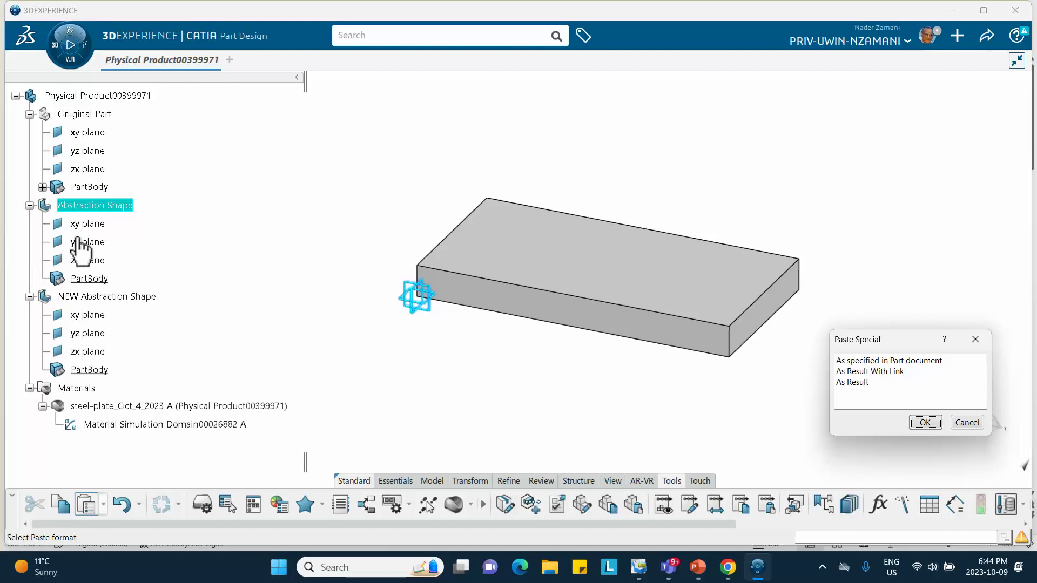
{"action": "left_click", "coordinate": [868, 373]}
{"action": "left_click", "coordinate": [923, 424]}
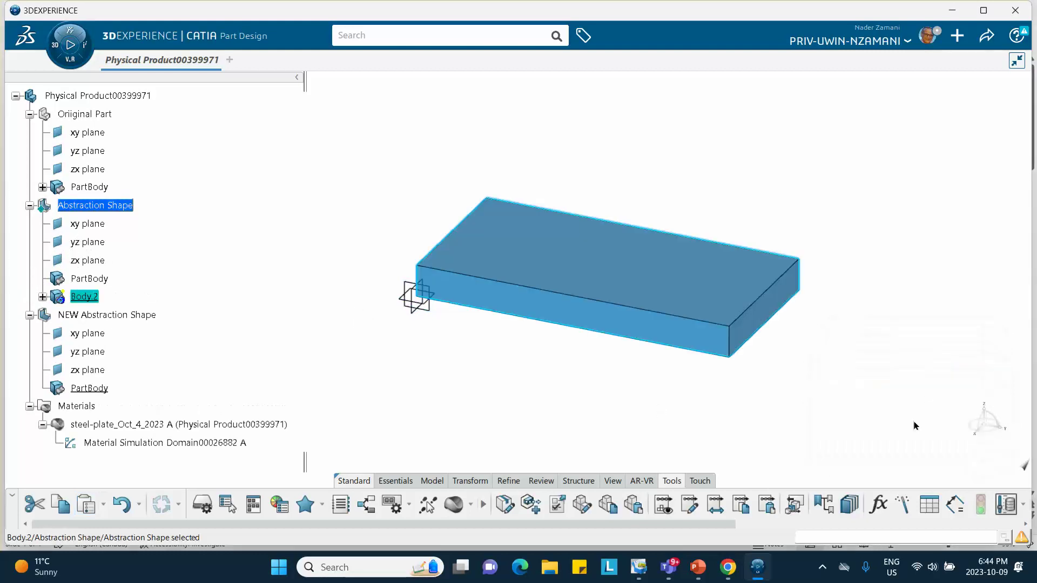
{"action": "left_click", "coordinate": [43, 297]}
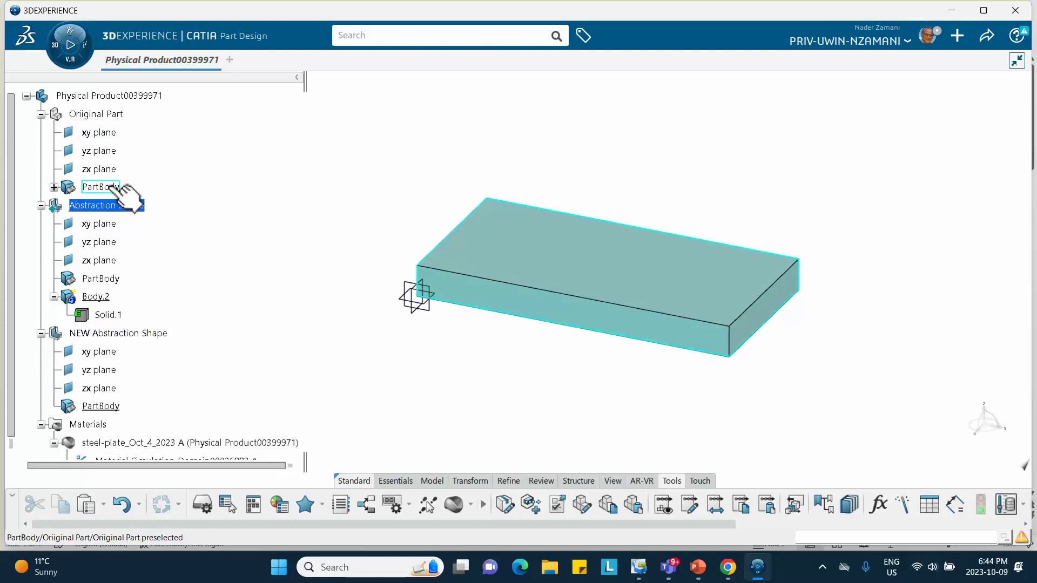
Paste the copied PartBody into NEW Abstraction Shape using As specified in Part document, and expand the pasted body to check its features.
{"action": "scroll", "coordinate": [116, 192], "scroll_direction": "down", "scroll_amount": 1}
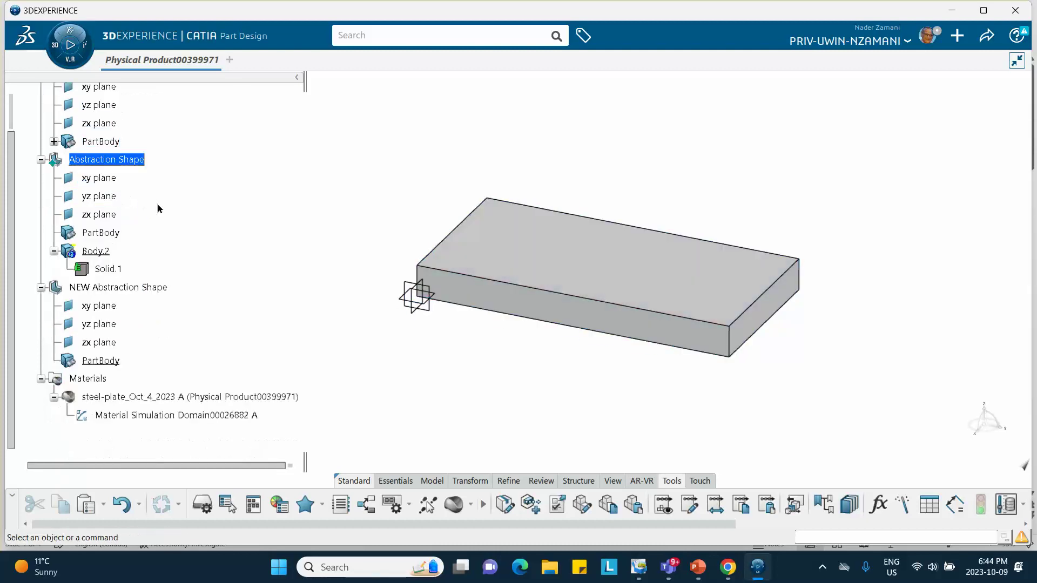
{"action": "scroll", "coordinate": [158, 210], "scroll_direction": "up", "scroll_amount": 1}
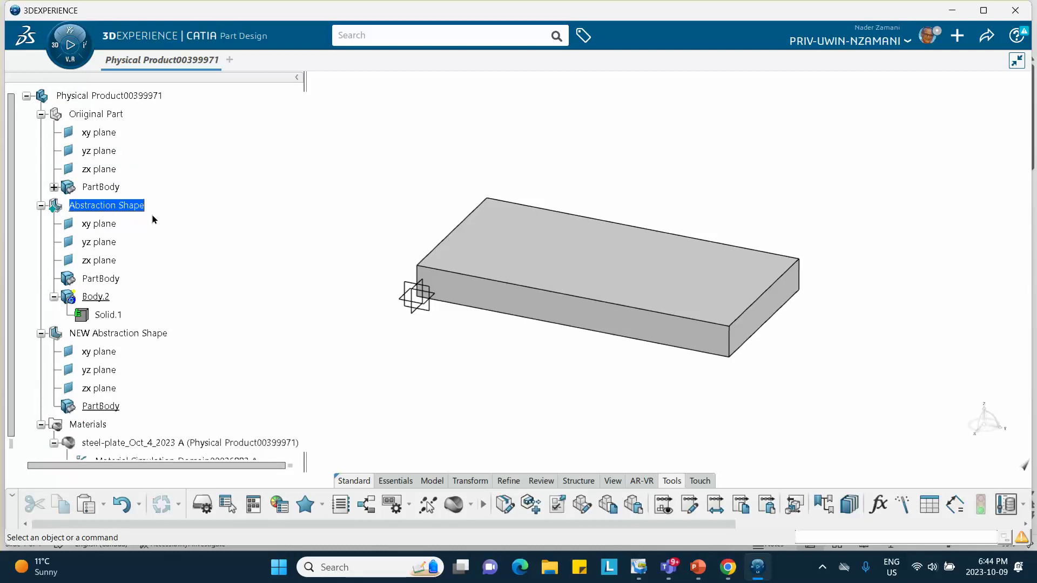
{"action": "scroll", "coordinate": [153, 219], "scroll_direction": "down", "scroll_amount": 1}
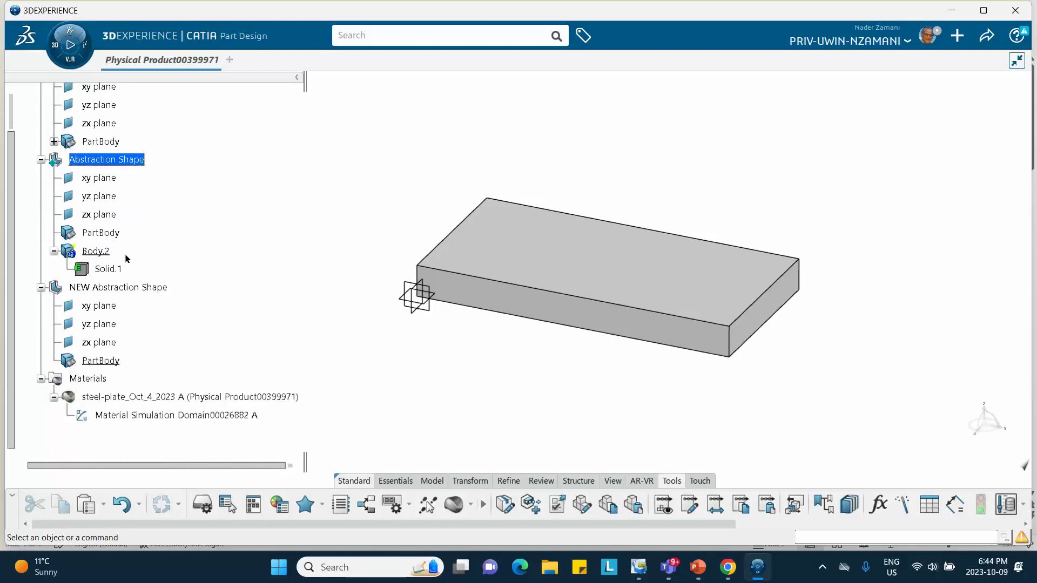
{"action": "left_click", "coordinate": [112, 286]}
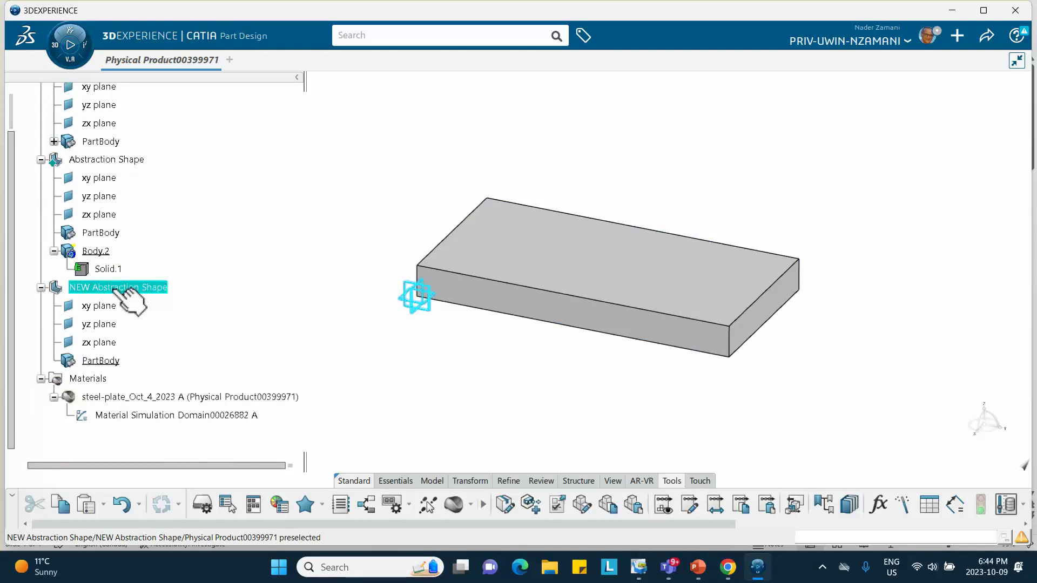
{"action": "right_click", "coordinate": [118, 288]}
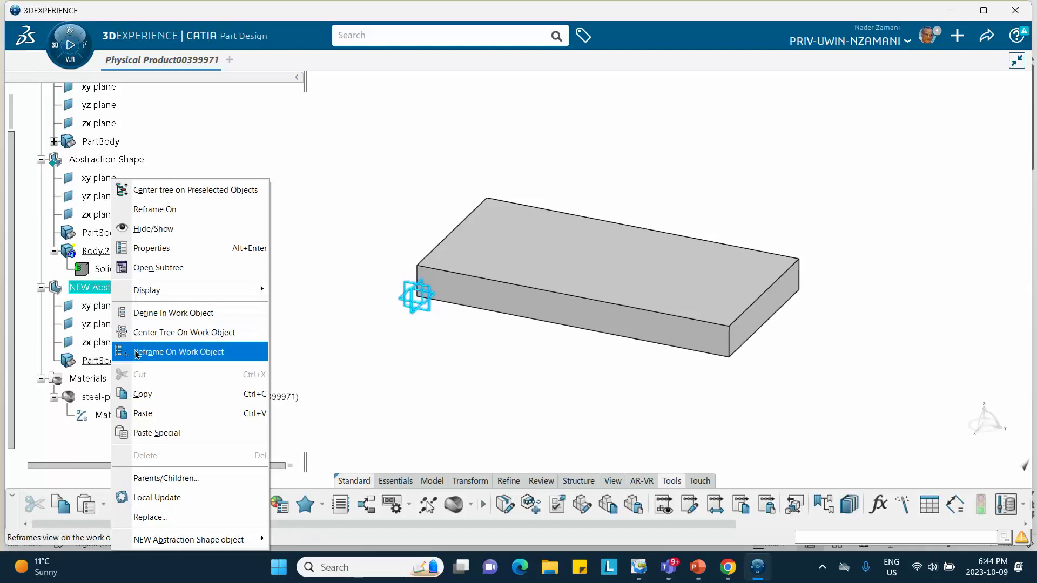
{"action": "left_click", "coordinate": [157, 433]}
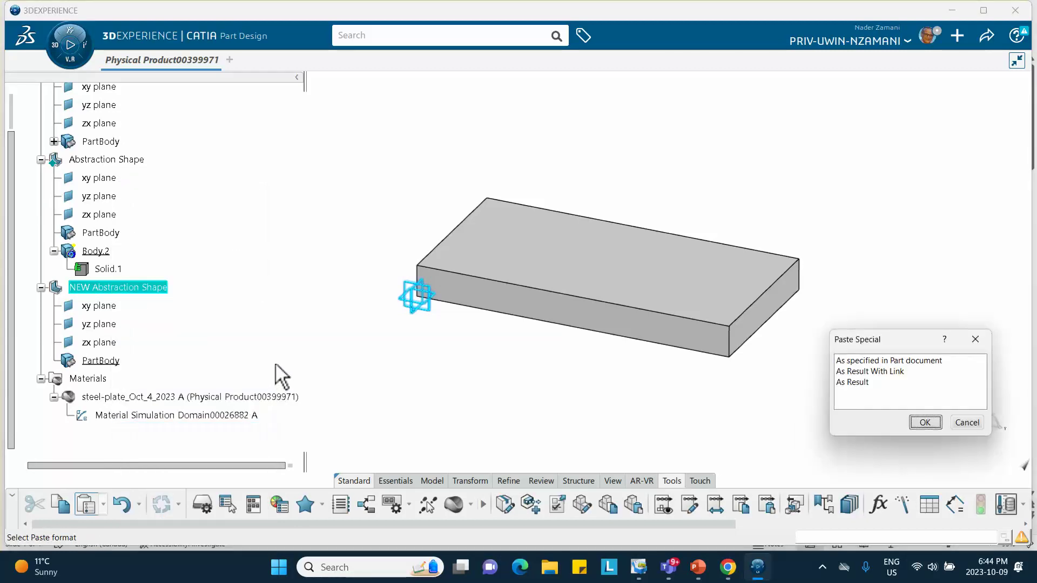
{"action": "left_click", "coordinate": [858, 360]}
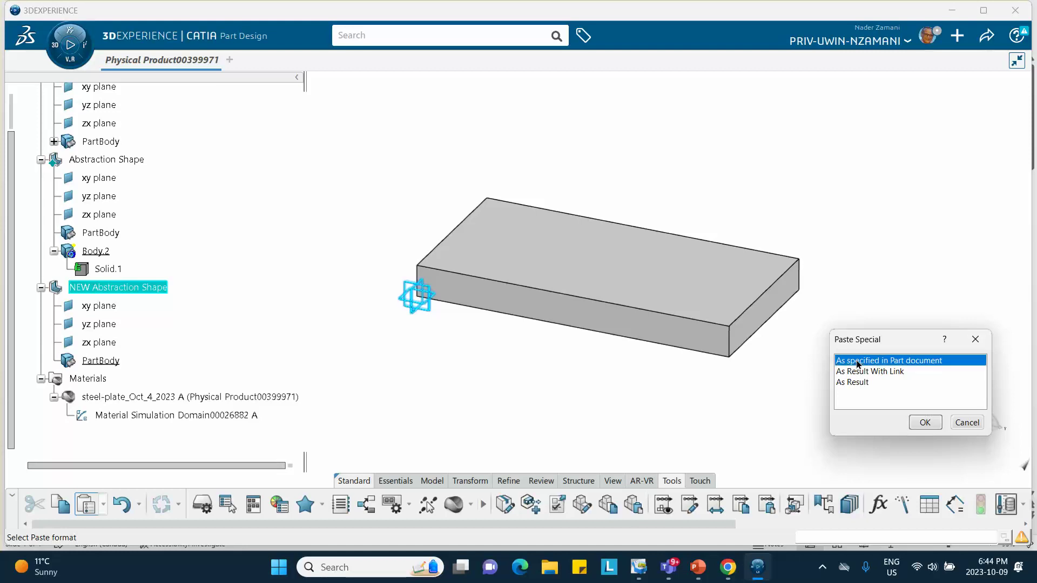
{"action": "left_click", "coordinate": [925, 423]}
{"action": "scroll", "coordinate": [167, 331], "scroll_direction": "down", "scroll_amount": 2}
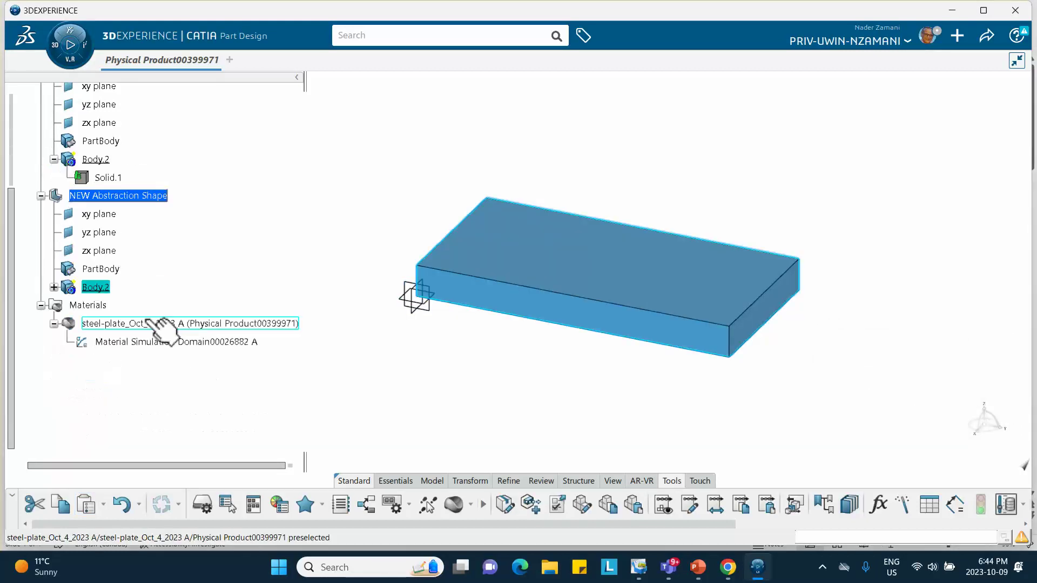
{"action": "left_click", "coordinate": [53, 287]}
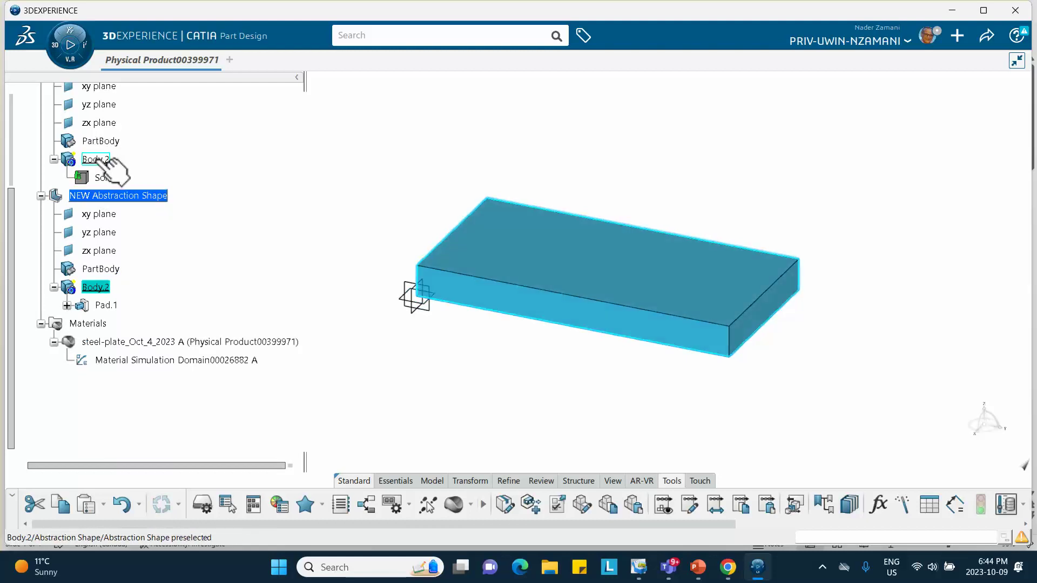
{"action": "left_click", "coordinate": [67, 305]}
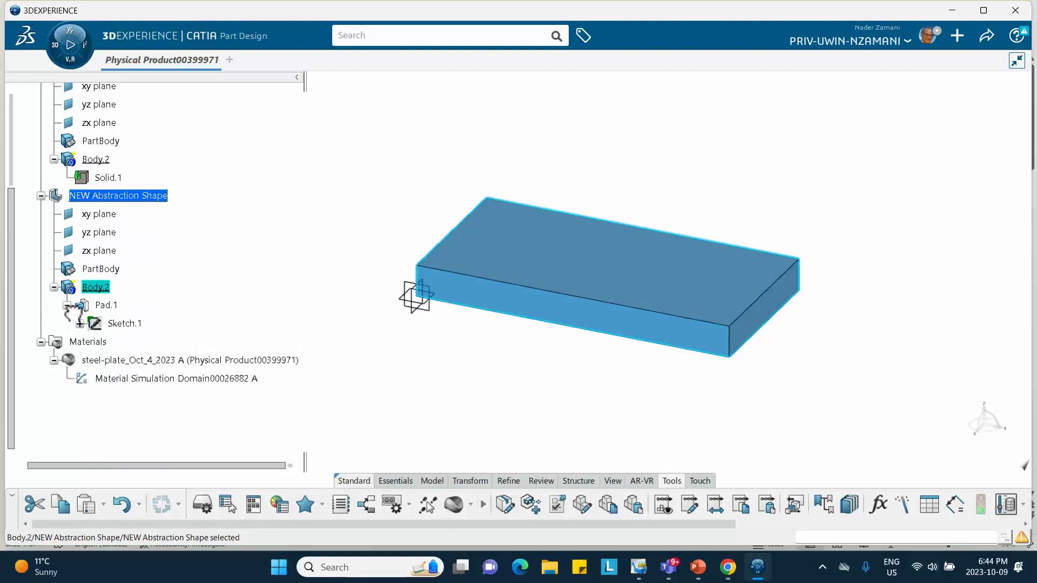
{"action": "left_click", "coordinate": [67, 306]}
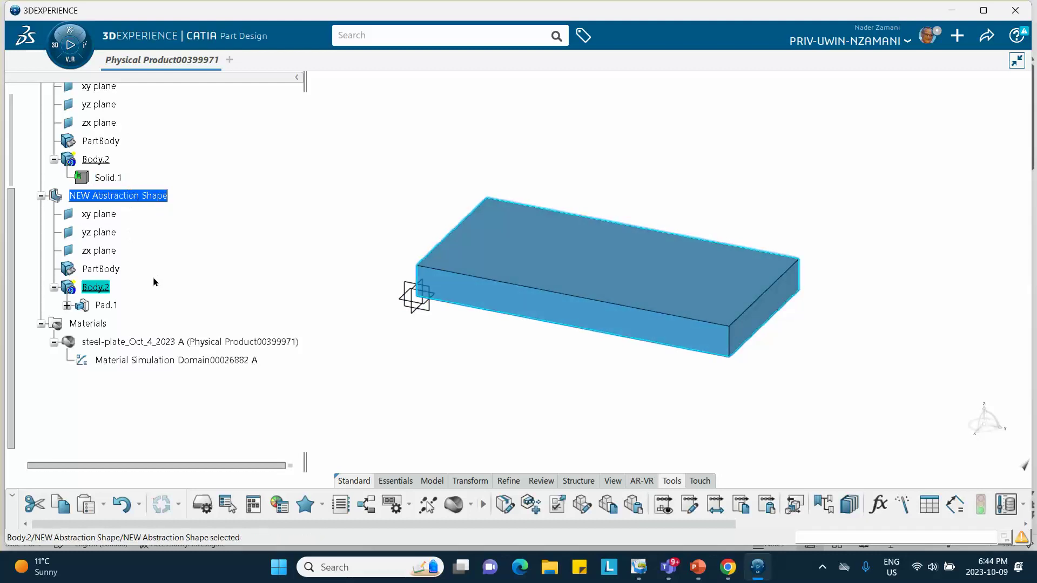
{"action": "scroll", "coordinate": [169, 293], "scroll_direction": "up", "scroll_amount": 2}
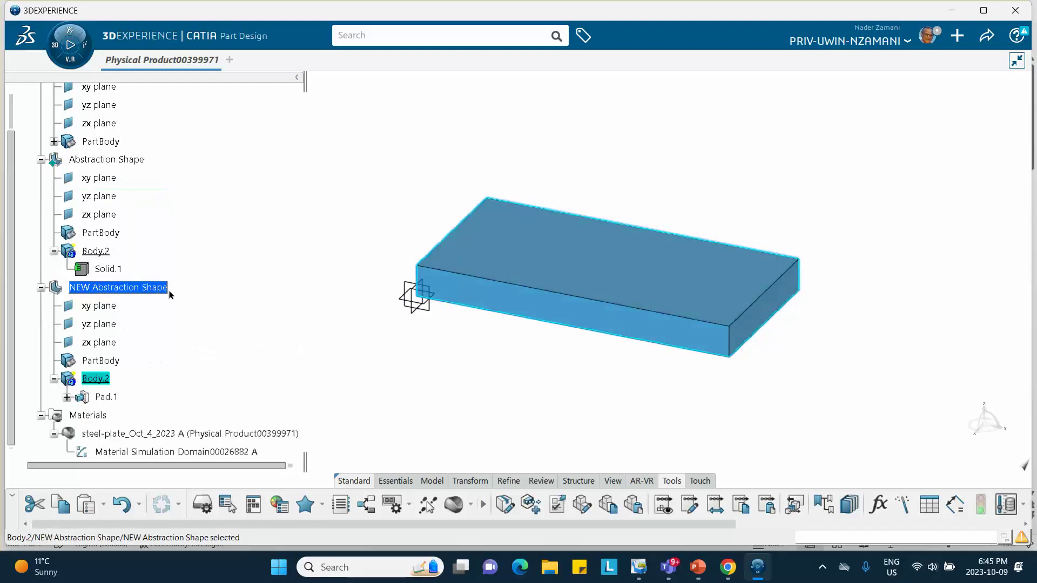
{"action": "scroll", "coordinate": [142, 222], "scroll_direction": "up", "scroll_amount": 3}
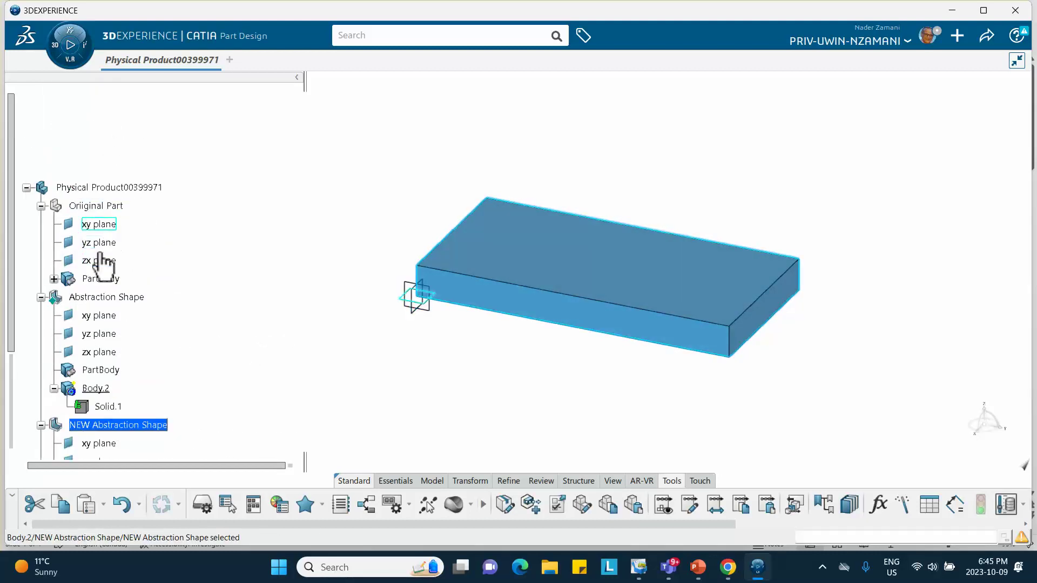
Activate Abstraction Shape and start a sketch on the top face of its linked block.
{"action": "scroll", "coordinate": [122, 236], "scroll_direction": "down", "scroll_amount": 6}
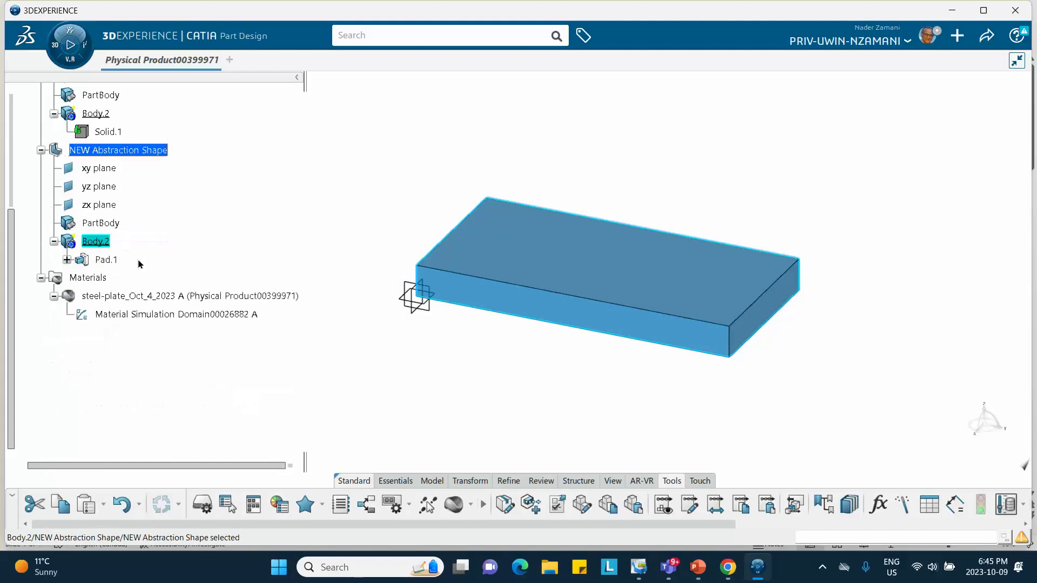
{"action": "scroll", "coordinate": [152, 255], "scroll_direction": "up", "scroll_amount": 5}
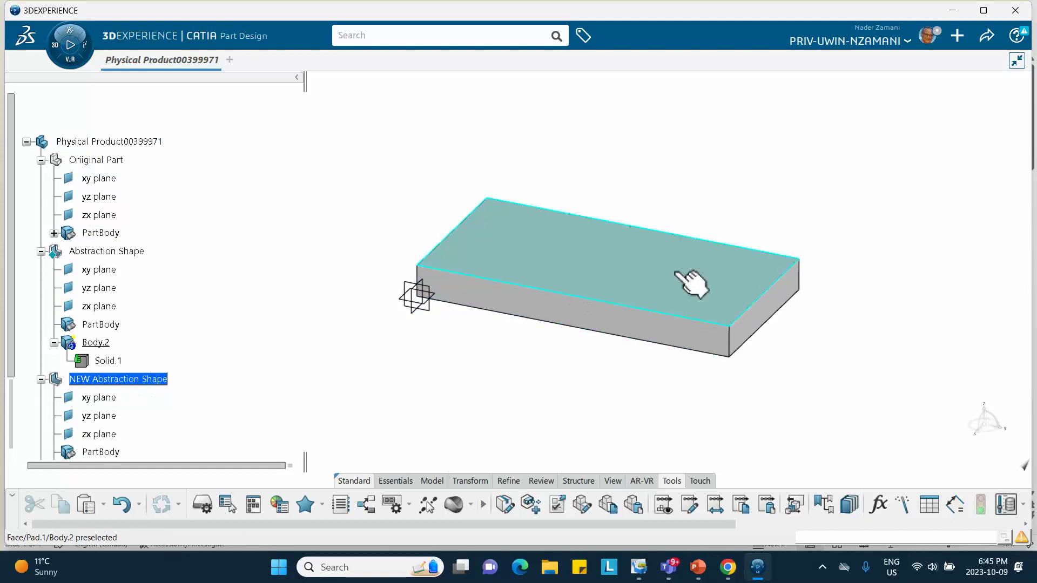
{"action": "scroll", "coordinate": [236, 211], "scroll_direction": "down", "scroll_amount": 3}
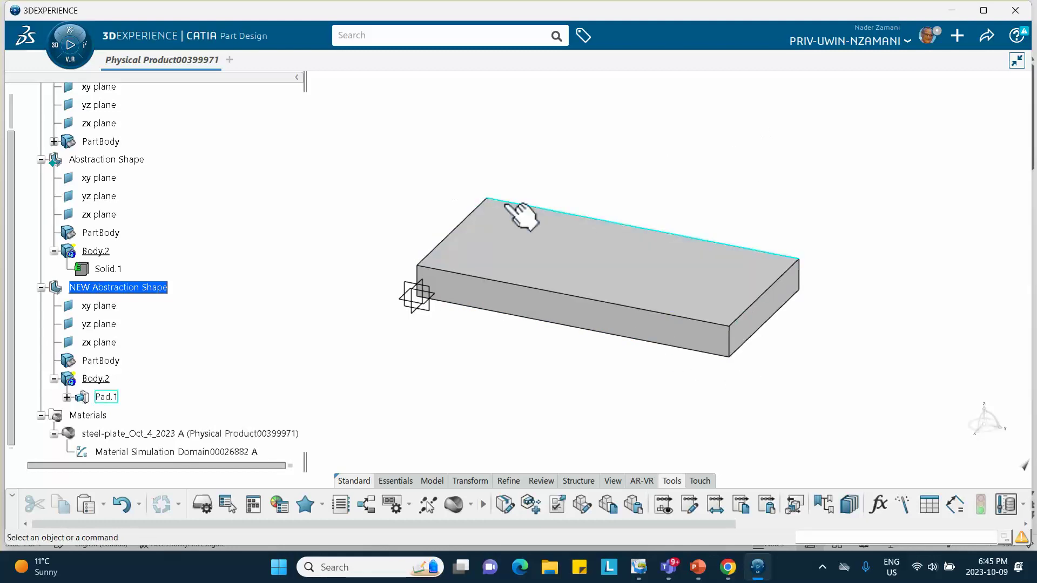
{"action": "left_click", "coordinate": [116, 158]}
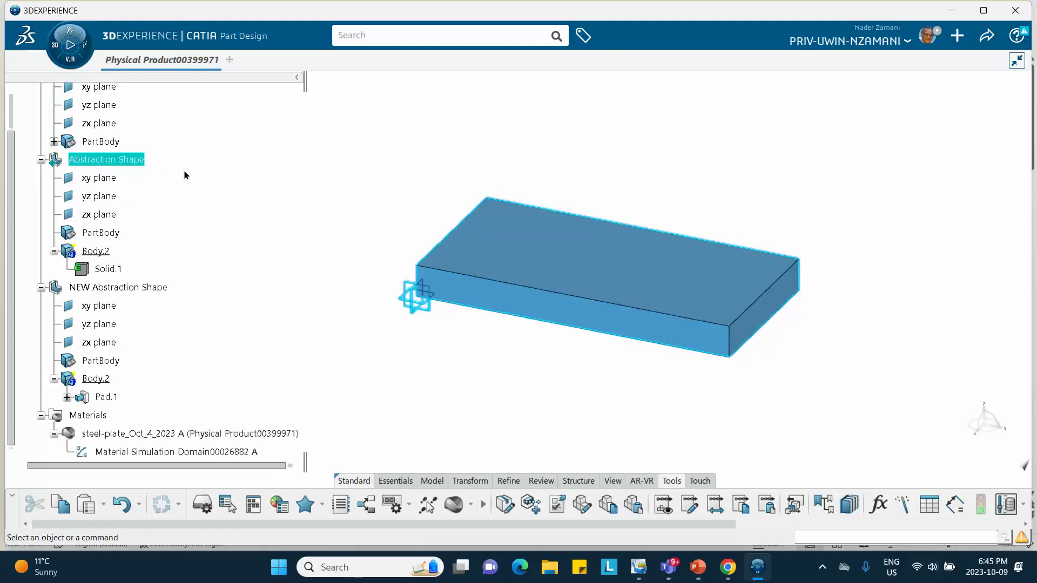
{"action": "left_click", "coordinate": [546, 262]}
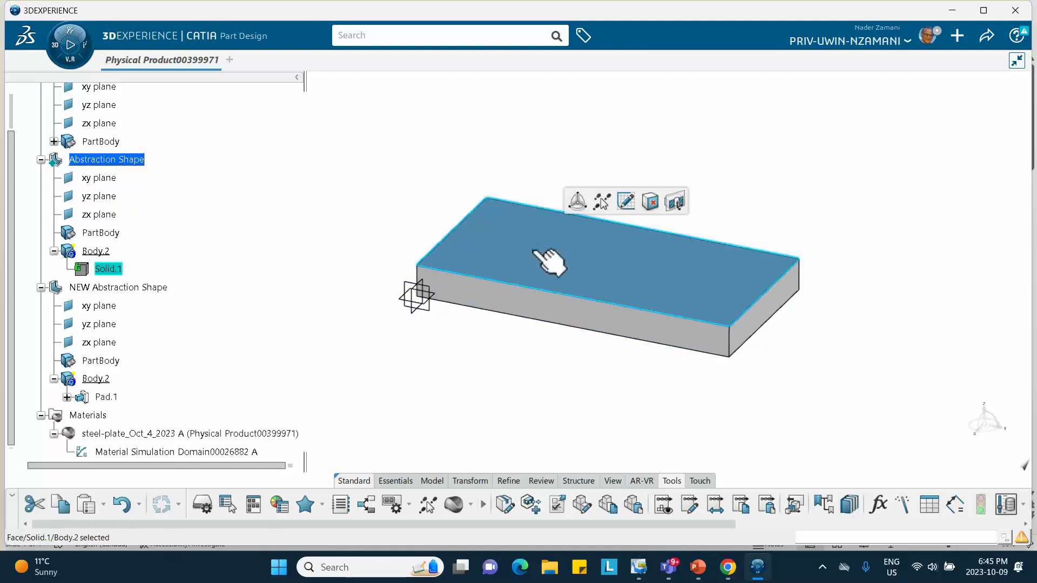
{"action": "left_click", "coordinate": [625, 201]}
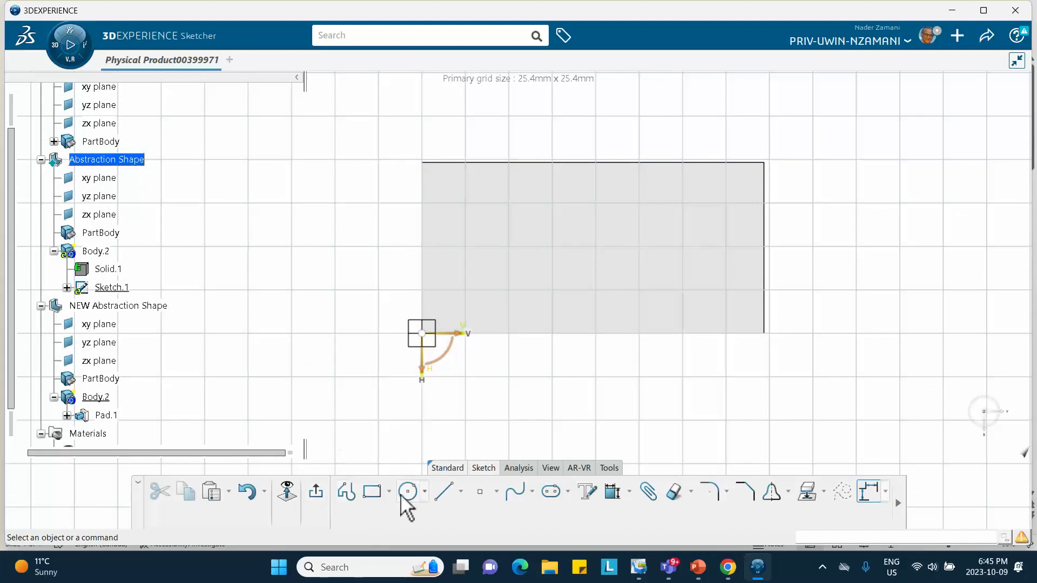
Sketch a diagonal line about 151 mm long from just outside the block's far corner to the middle of the opposite long edge.
{"action": "left_click", "coordinate": [444, 493]}
{"action": "mouse_move", "coordinate": [592, 324]}
{"action": "middle_mouse_down"}
{"action": "mouse_move", "coordinate": [585, 301]}
{"action": "mouse_move", "coordinate": [510, 352]}
{"action": "middle_mouse_up"}
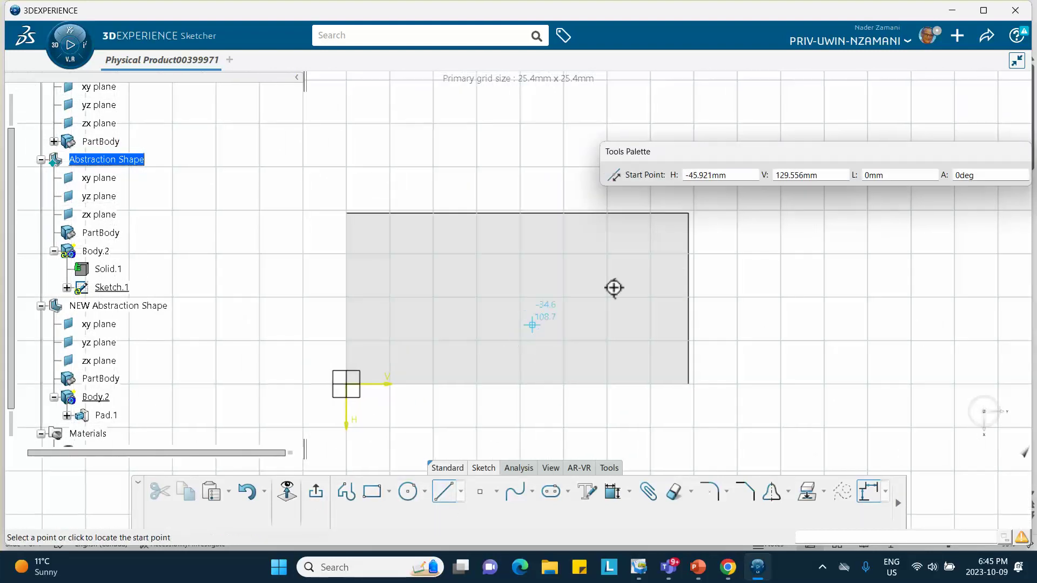
{"action": "left_click", "coordinate": [707, 207]}
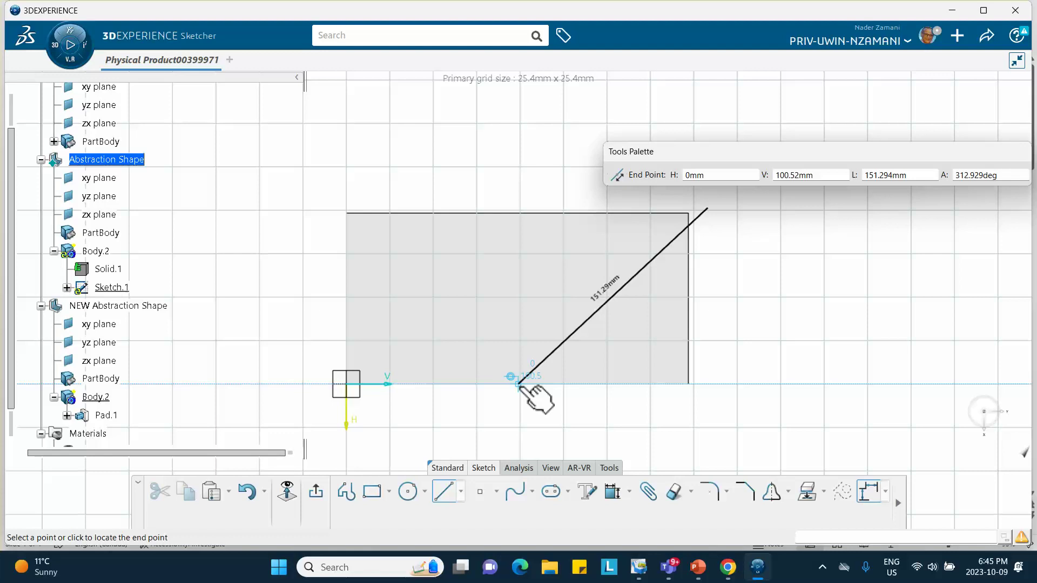
{"action": "left_click", "coordinate": [519, 384]}
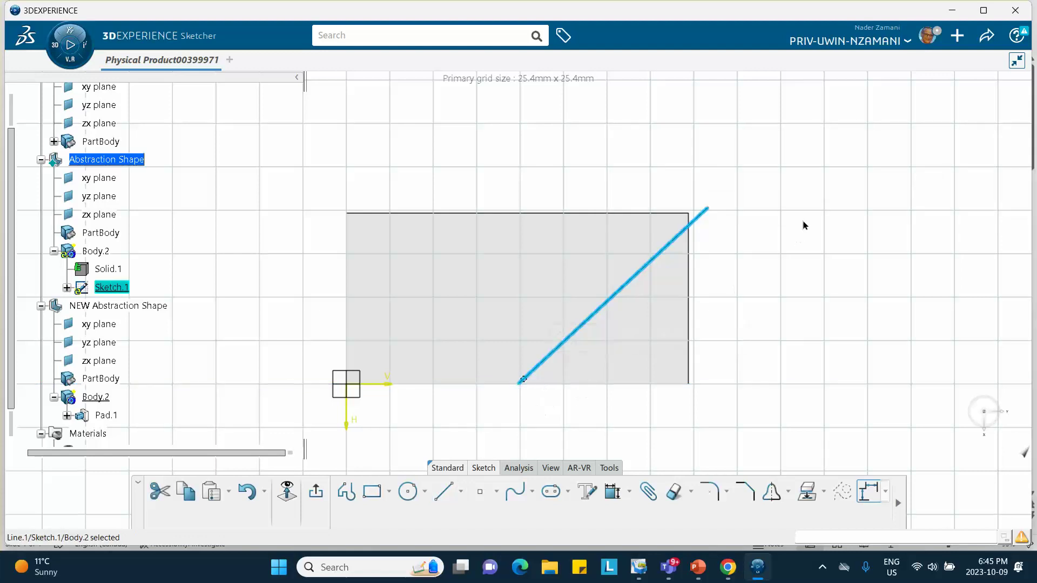
{"action": "left_click", "coordinate": [766, 217]}
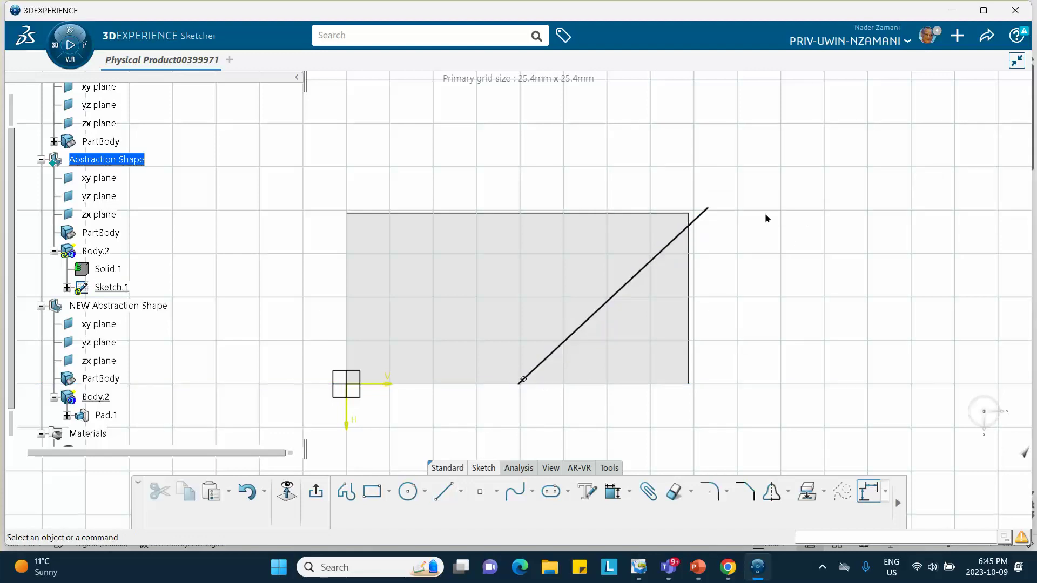
Make the line's outer endpoint coincident with the block's nearby corner vertex and exit the sketch.
{"action": "left_click", "coordinate": [708, 209]}
{"action": "left_click", "coordinate": [712, 213]}
{"action": "left_click", "coordinate": [709, 209]}
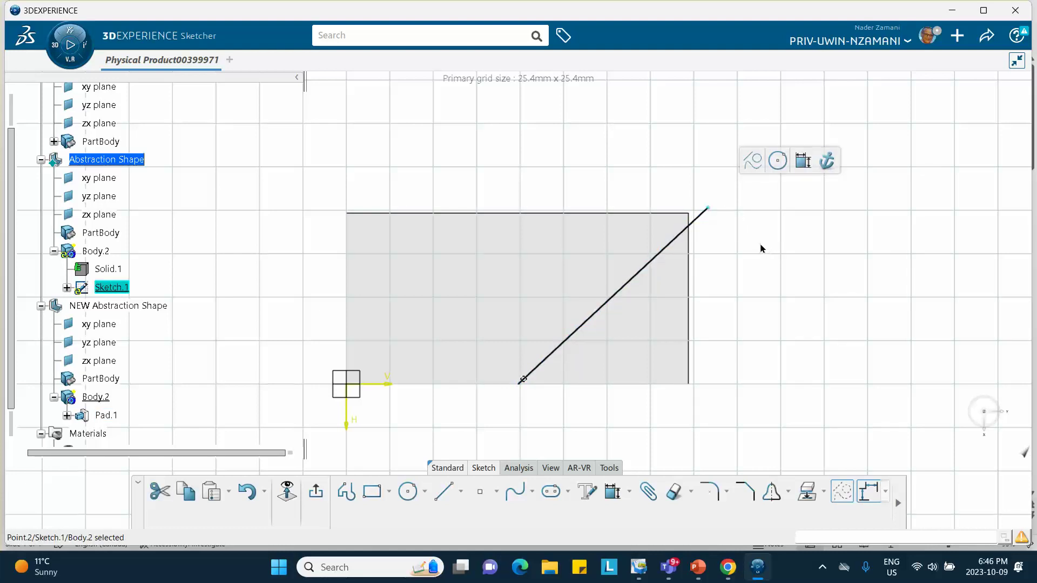
{"action": "left_click", "coordinate": [689, 214], "text": "ctrl"}
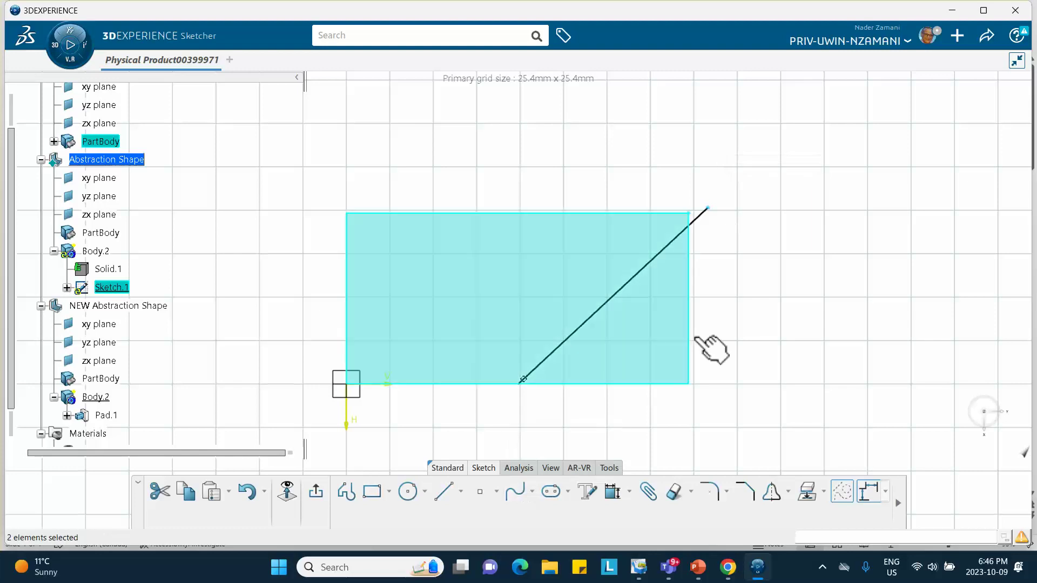
{"action": "left_click", "coordinate": [612, 498]}
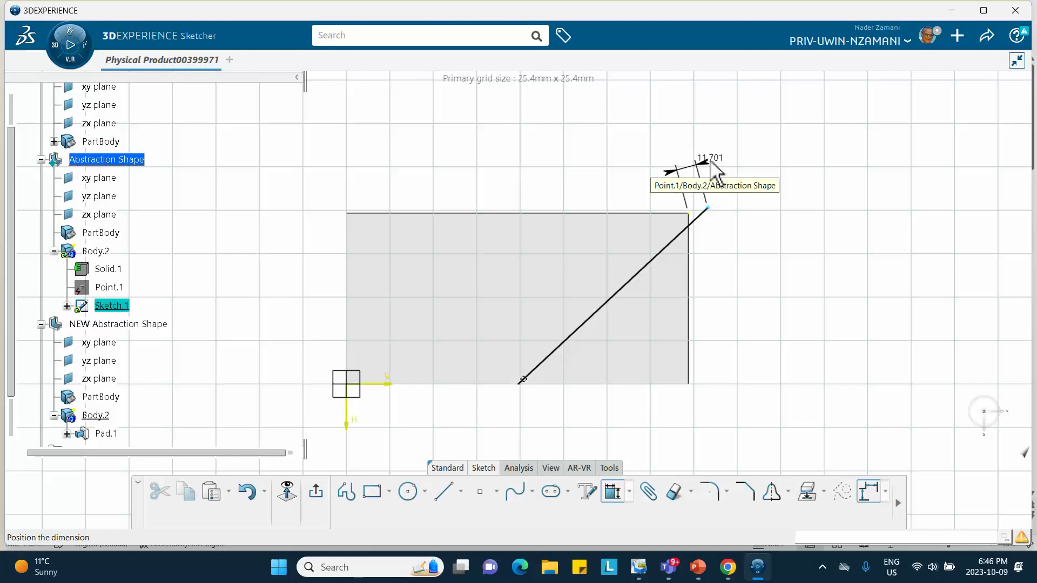
{"action": "right_click", "coordinate": [711, 164]}
{"action": "left_click", "coordinate": [733, 263]}
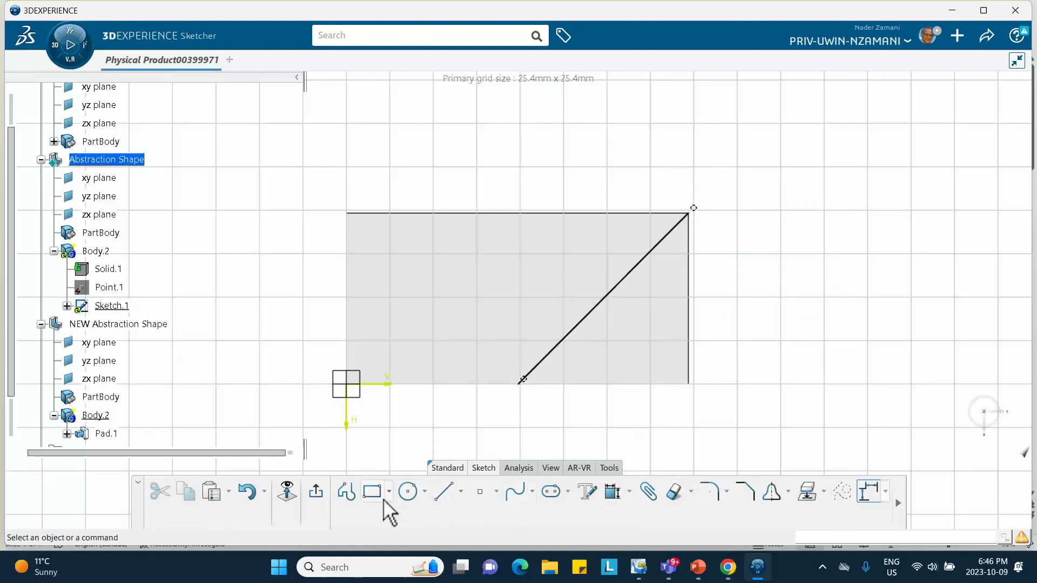
{"action": "left_click", "coordinate": [317, 492]}
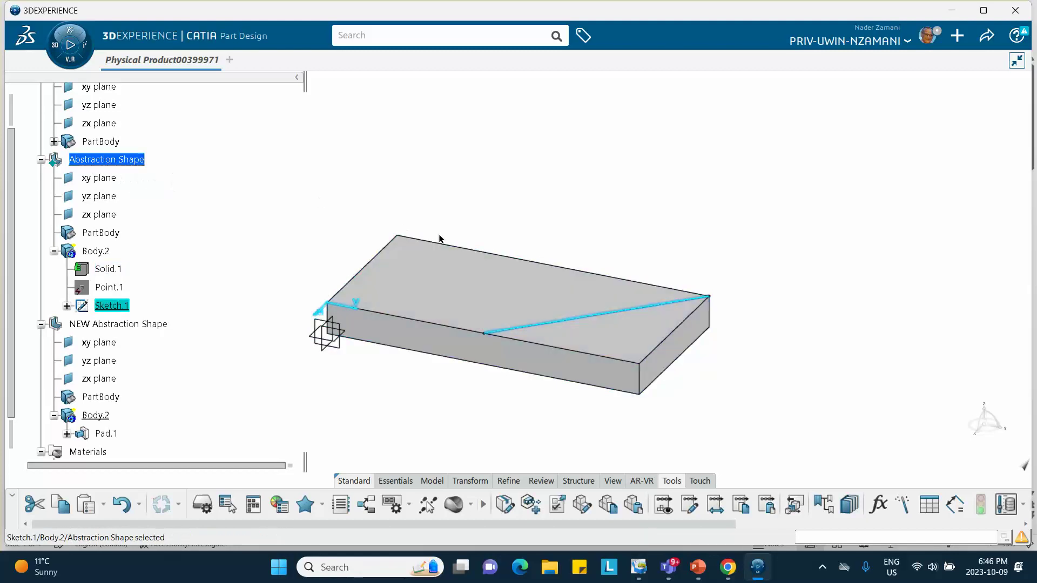
Switch to the Generative Shape Design app with the diagonal line sketch selected.
{"action": "left_click", "coordinate": [573, 317]}
{"action": "left_click", "coordinate": [396, 481]}
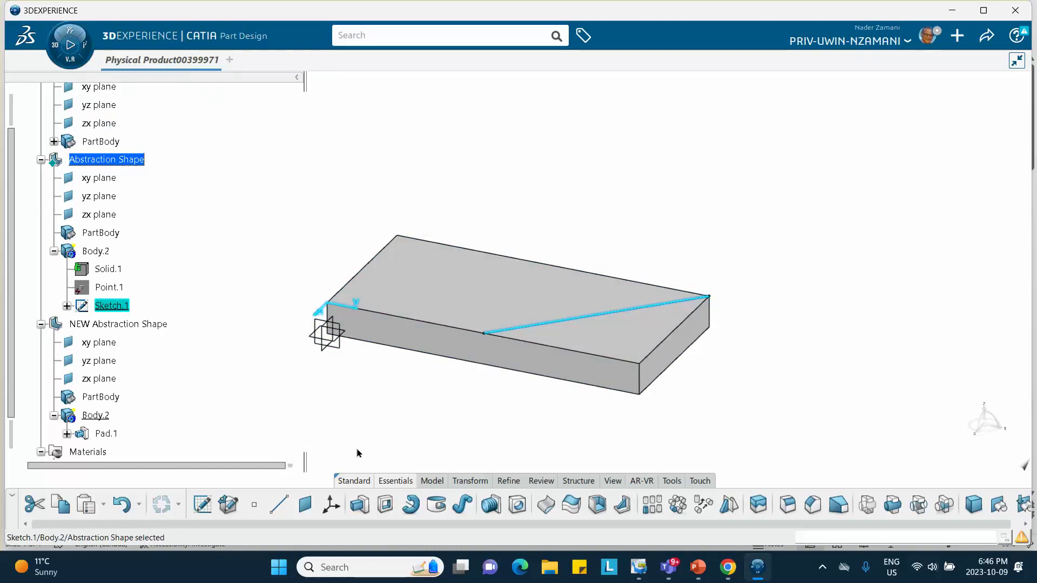
{"action": "left_click", "coordinate": [60, 52]}
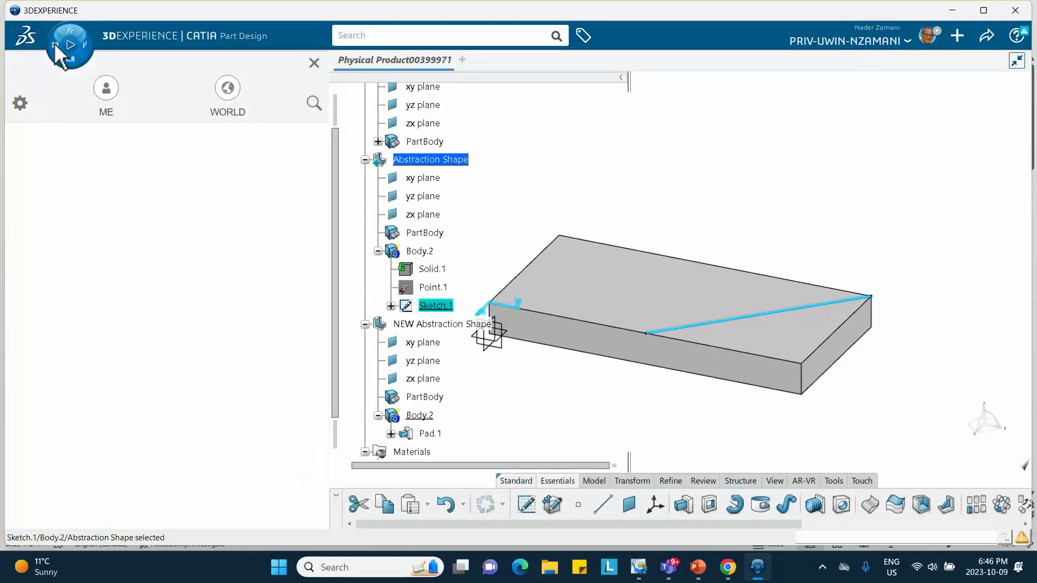
{"action": "scroll", "coordinate": [154, 275], "scroll_direction": "down", "scroll_amount": 7}
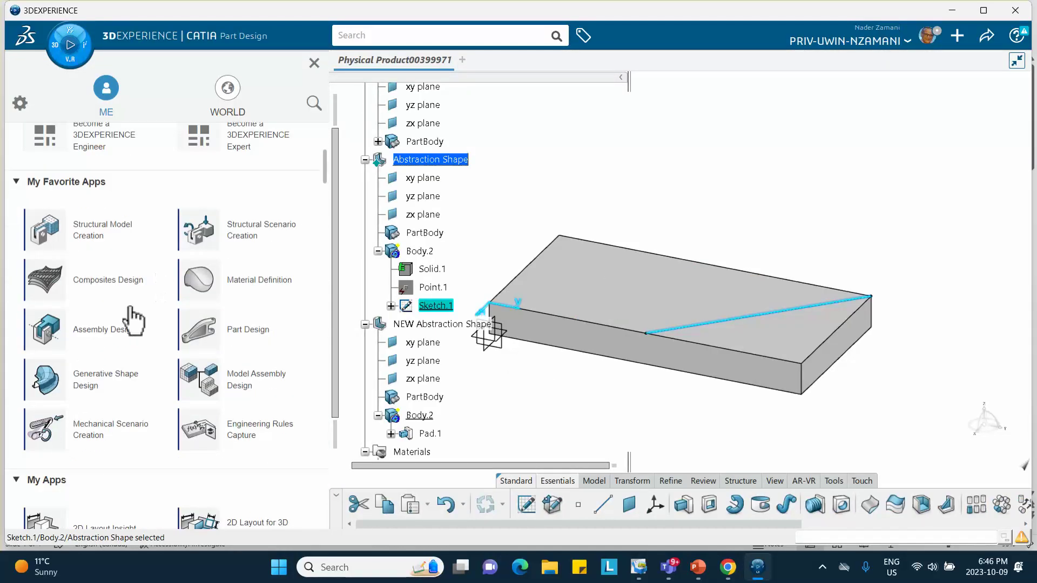
{"action": "left_click", "coordinate": [93, 384]}
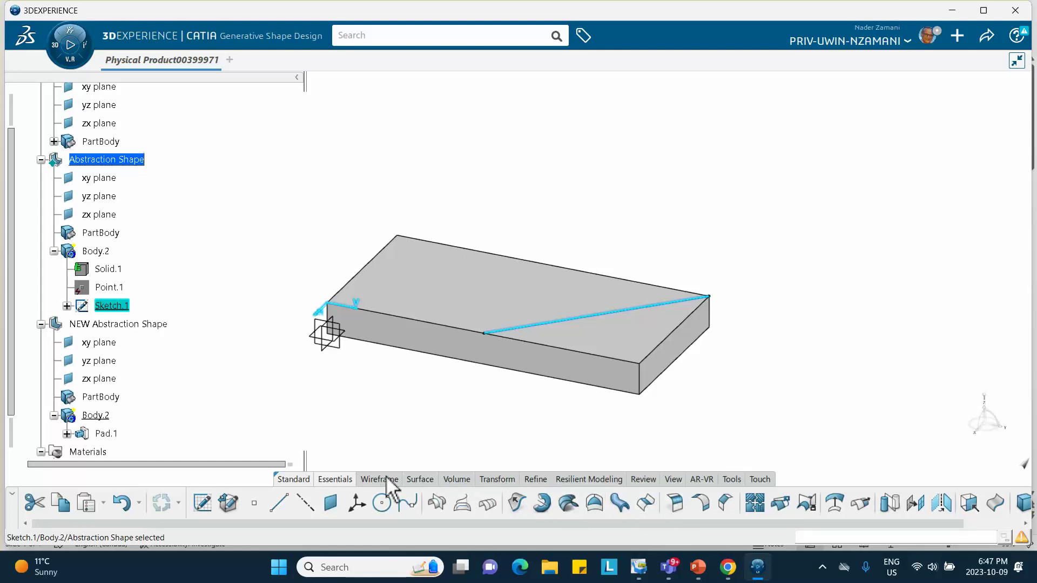
Extrude the diagonal line sketch as a surface with a 30 mm length and mirrored extent on both sides.
{"action": "left_click", "coordinate": [419, 479]}
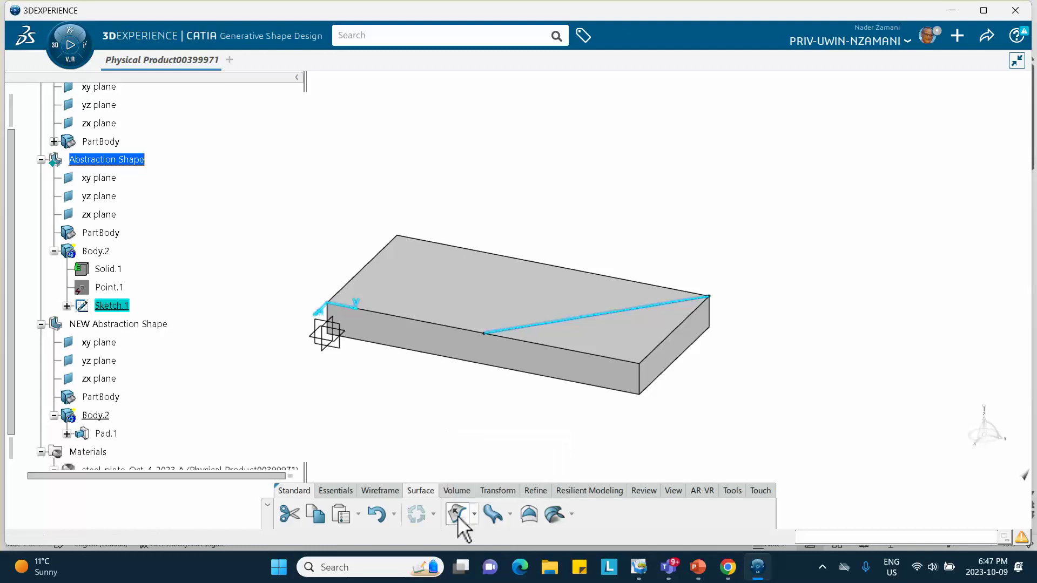
{"action": "left_click", "coordinate": [457, 514]}
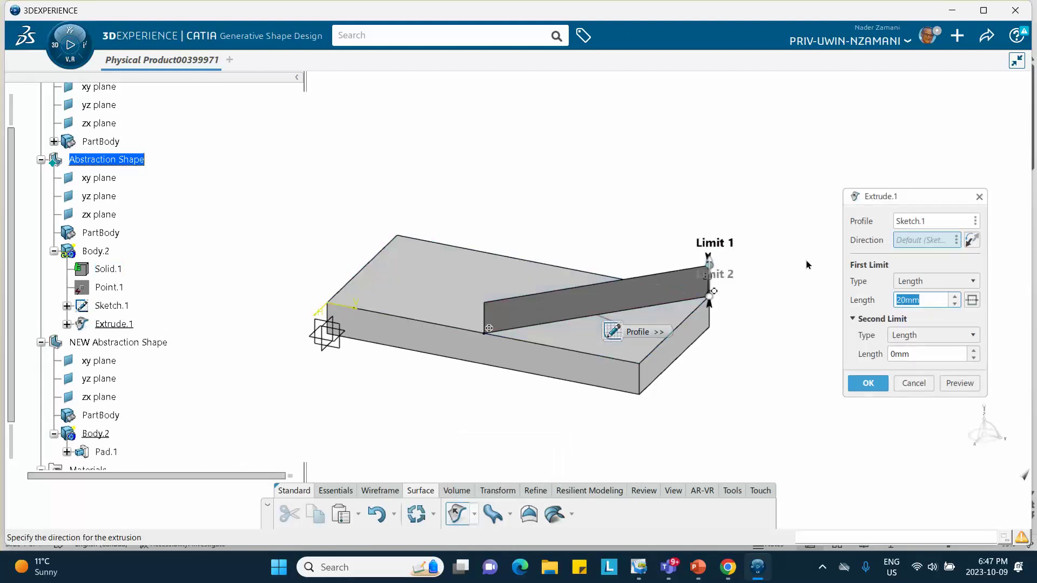
{"action": "left_click", "coordinate": [932, 300]}
{"action": "type", "text": "30"}
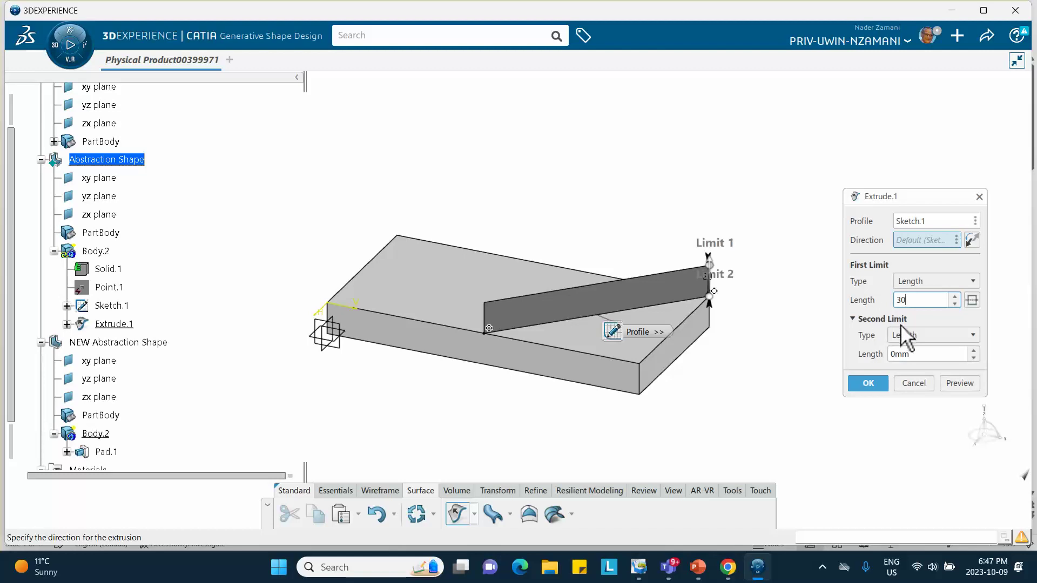
{"action": "left_click", "coordinate": [972, 300]}
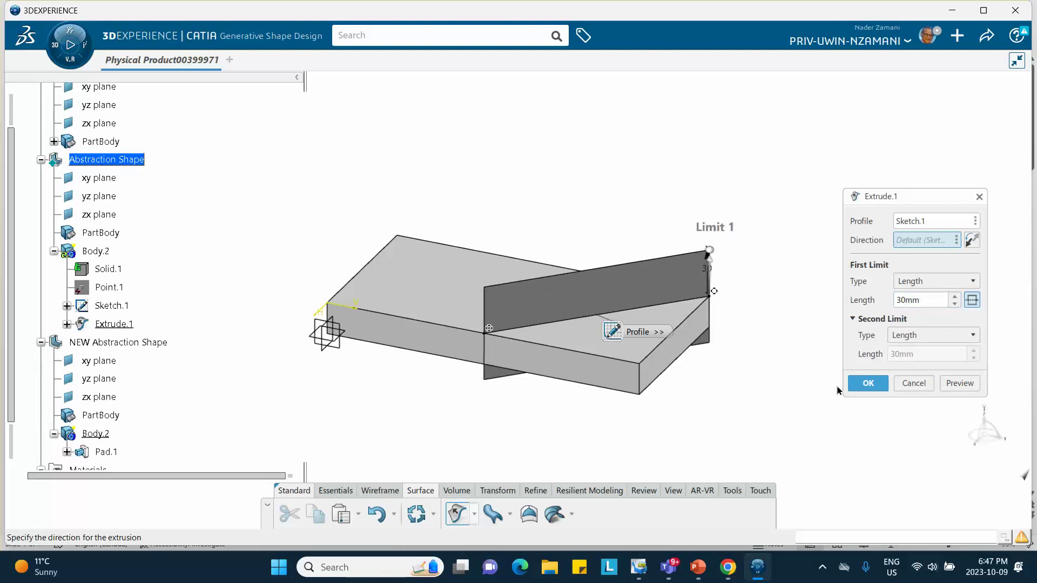
{"action": "left_click", "coordinate": [868, 382]}
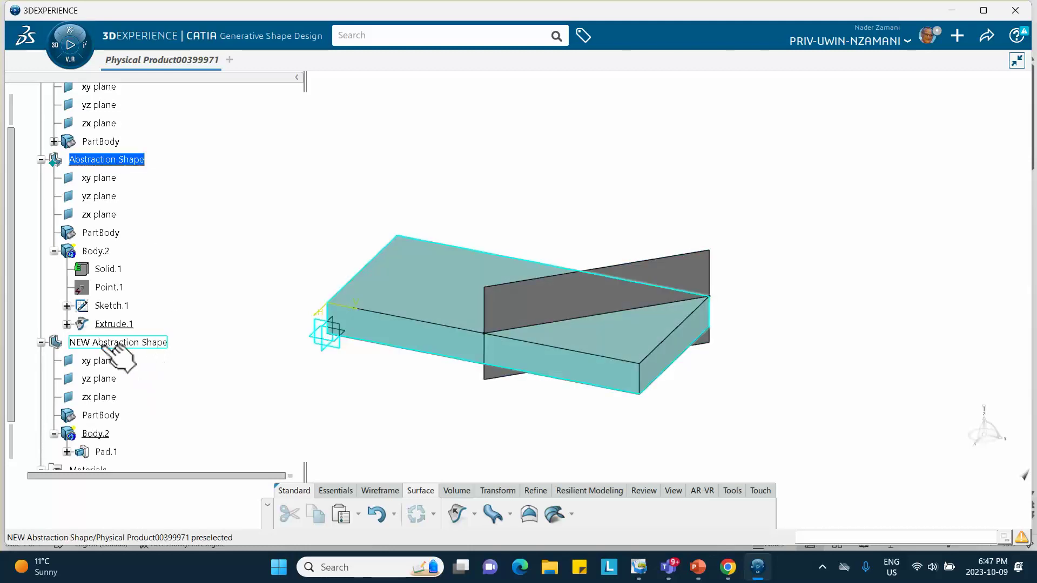
Activate NEW Abstraction Shape for editing.
{"action": "scroll", "coordinate": [169, 294], "scroll_direction": "down", "scroll_amount": 2}
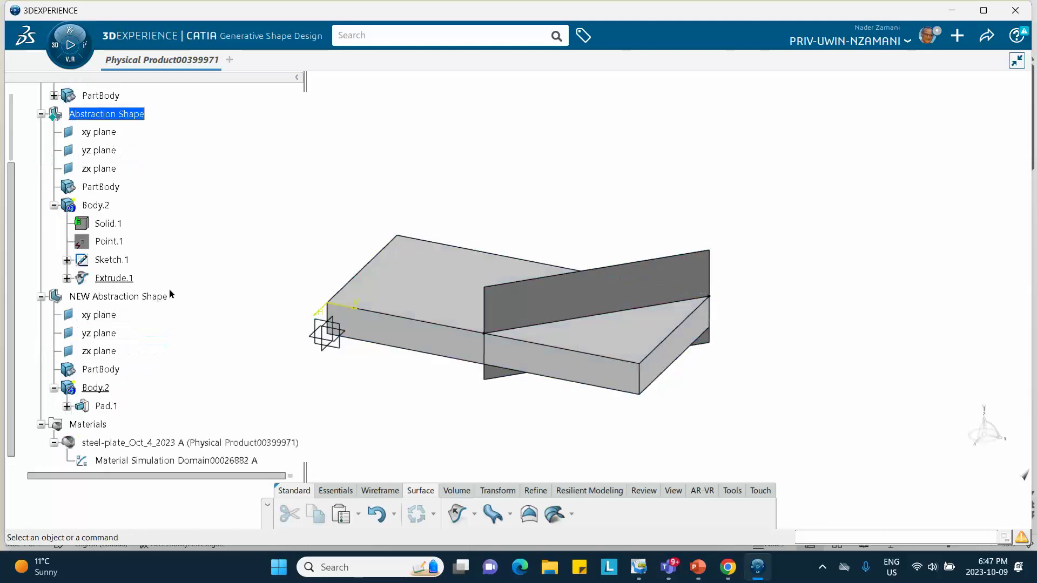
{"action": "scroll", "coordinate": [170, 294], "scroll_direction": "down", "scroll_amount": 2}
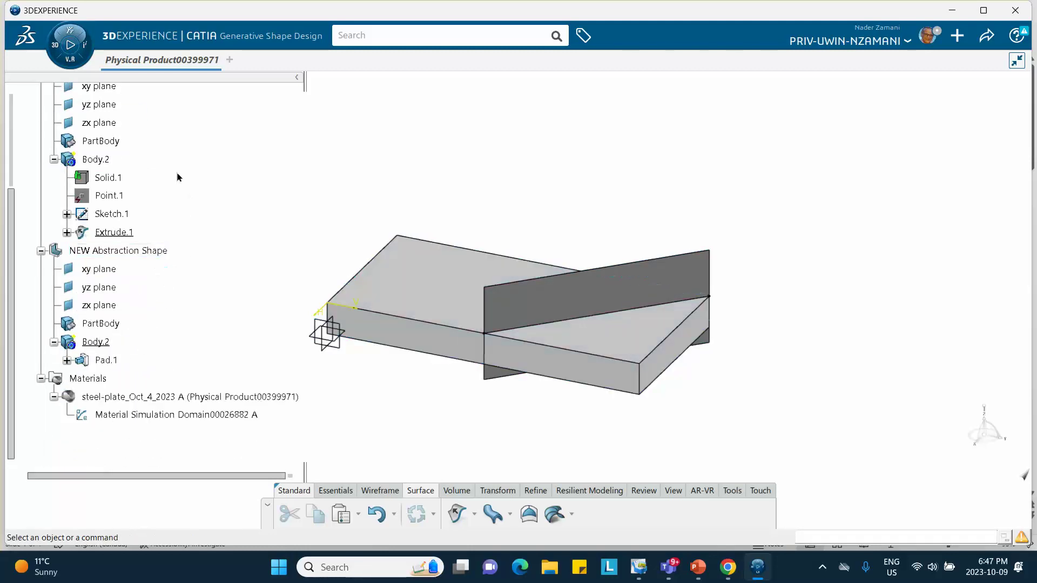
{"action": "left_click", "coordinate": [137, 250]}
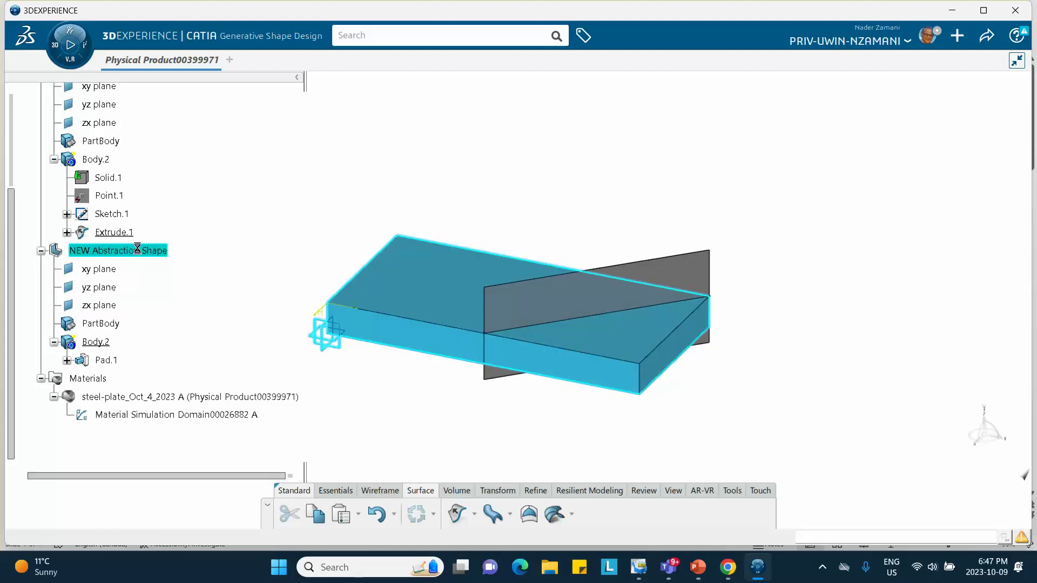
{"action": "left_click", "coordinate": [138, 250]}
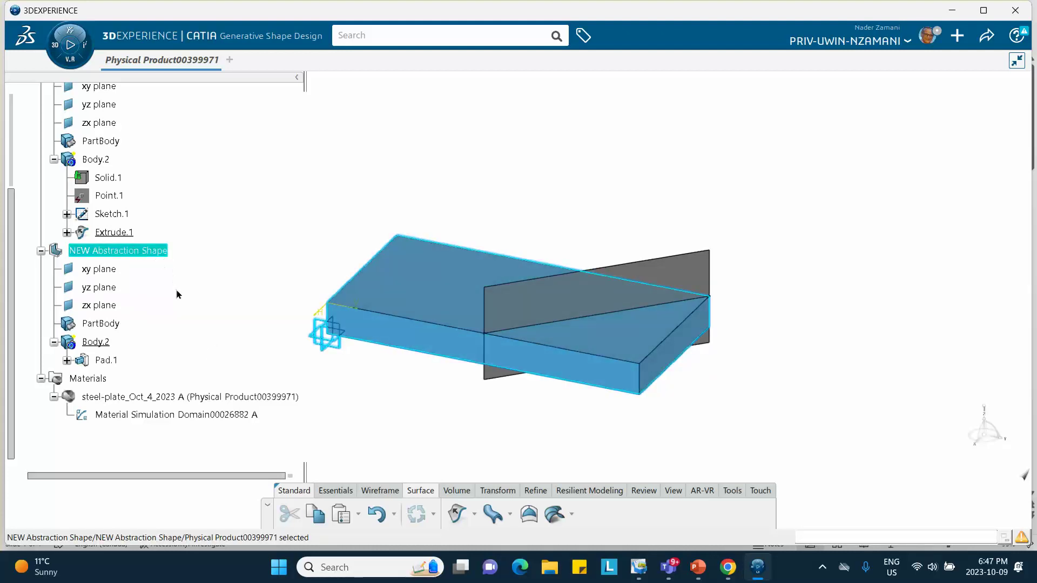
Hide Abstraction Shape together with its extruded surface.
{"action": "scroll", "coordinate": [194, 317], "scroll_direction": "up", "scroll_amount": 2}
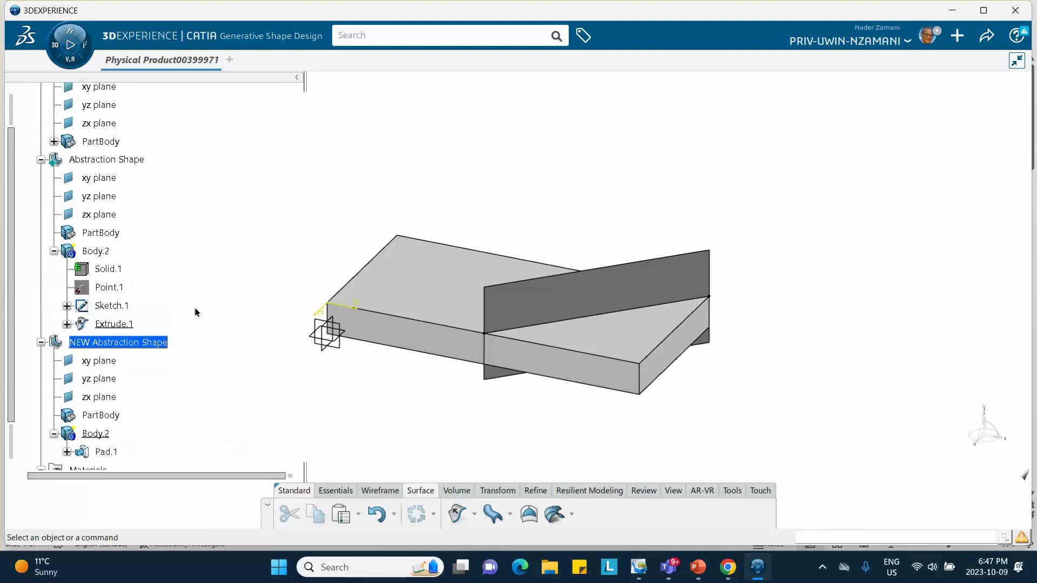
{"action": "scroll", "coordinate": [198, 309], "scroll_direction": "down", "scroll_amount": 1}
{"action": "scroll", "coordinate": [198, 308], "scroll_direction": "up", "scroll_amount": 1}
{"action": "right_click", "coordinate": [136, 159]}
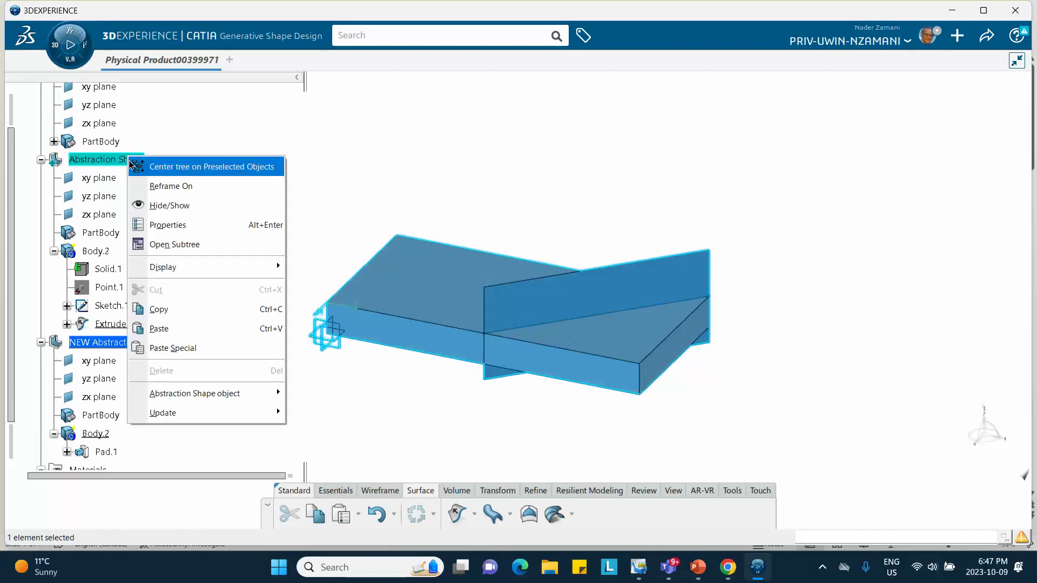
{"action": "left_click", "coordinate": [151, 206]}
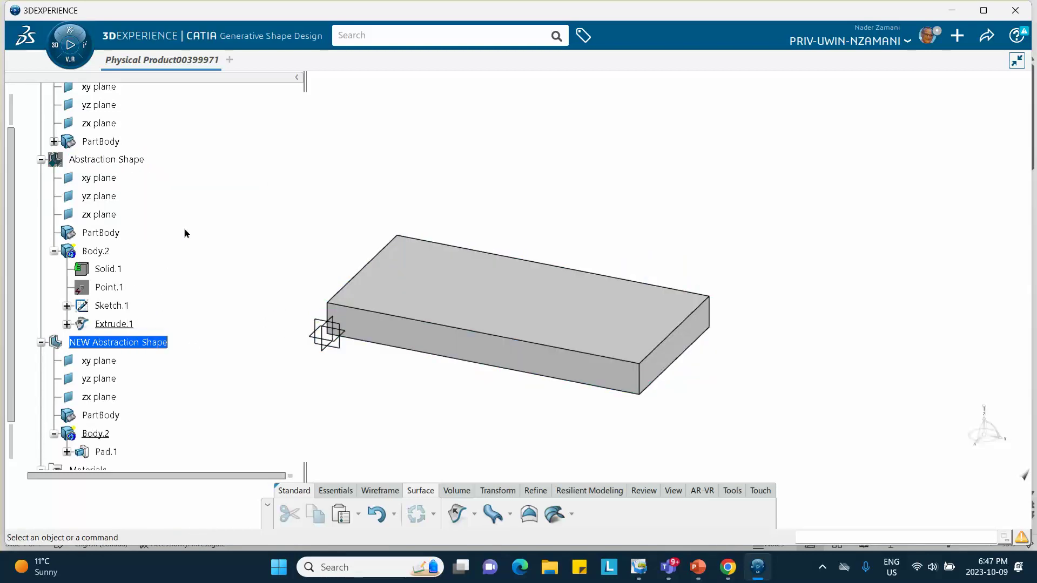
Hide Oriiginal Part so that only NEW Abstraction Shape remains displayed.
{"action": "scroll", "coordinate": [185, 233], "scroll_direction": "up", "scroll_amount": 5}
{"action": "scroll", "coordinate": [172, 216], "scroll_direction": "down", "scroll_amount": 3}
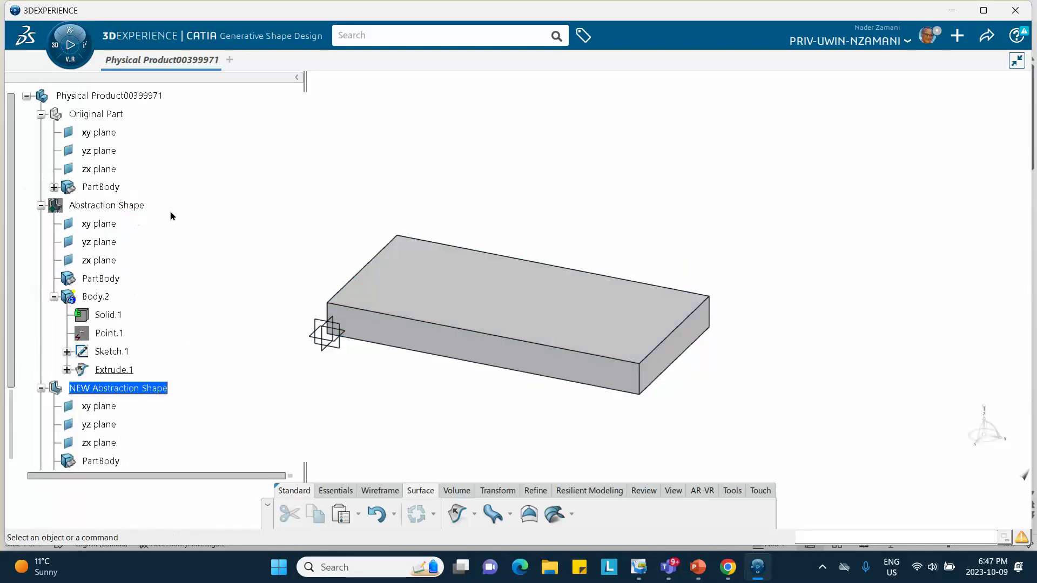
{"action": "scroll", "coordinate": [173, 216], "scroll_direction": "up", "scroll_amount": 2}
{"action": "right_click", "coordinate": [119, 160]}
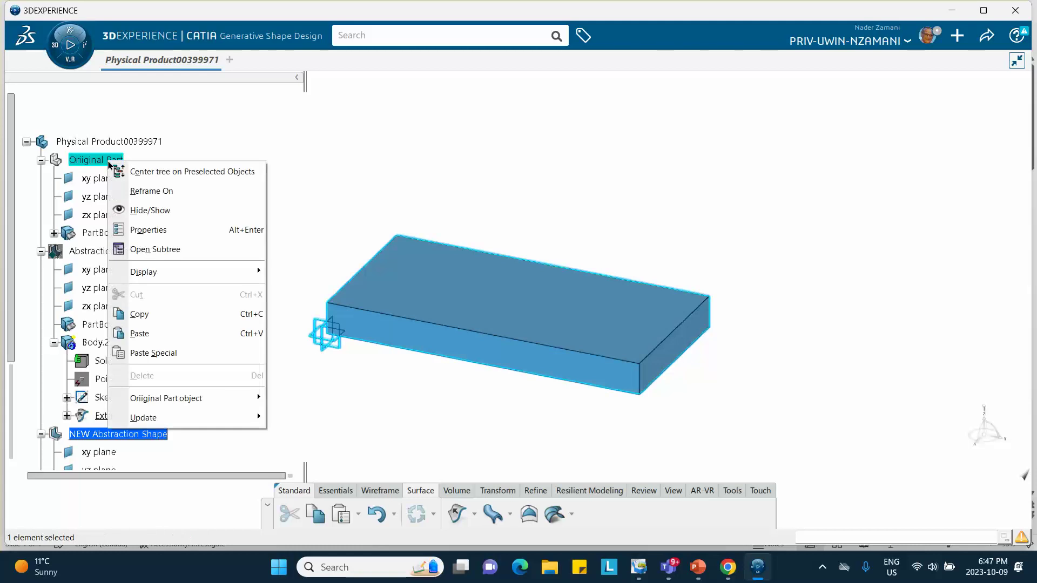
{"action": "left_click", "coordinate": [153, 211]}
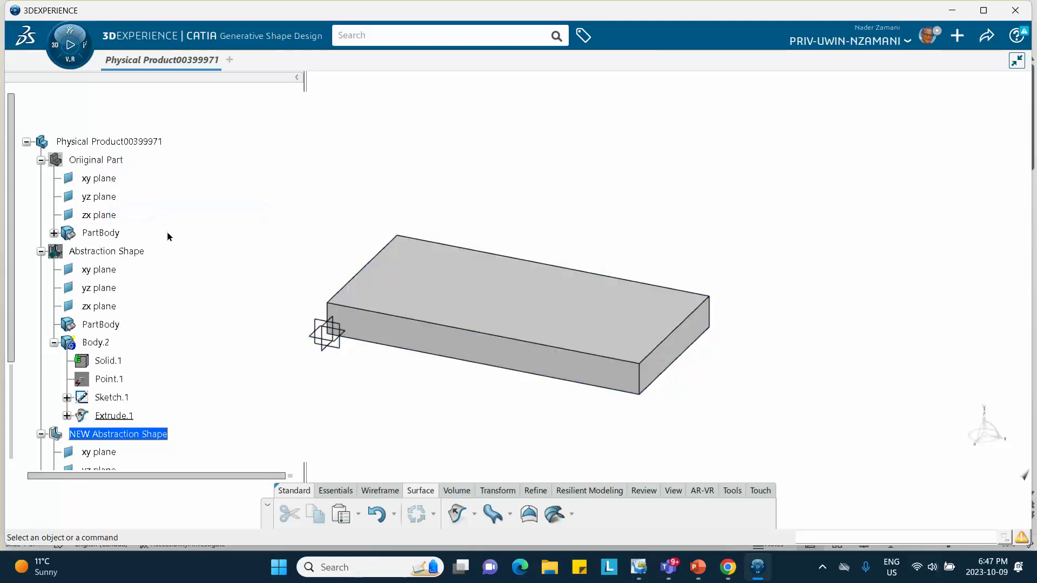
{"action": "scroll", "coordinate": [168, 235], "scroll_direction": "down", "scroll_amount": 3}
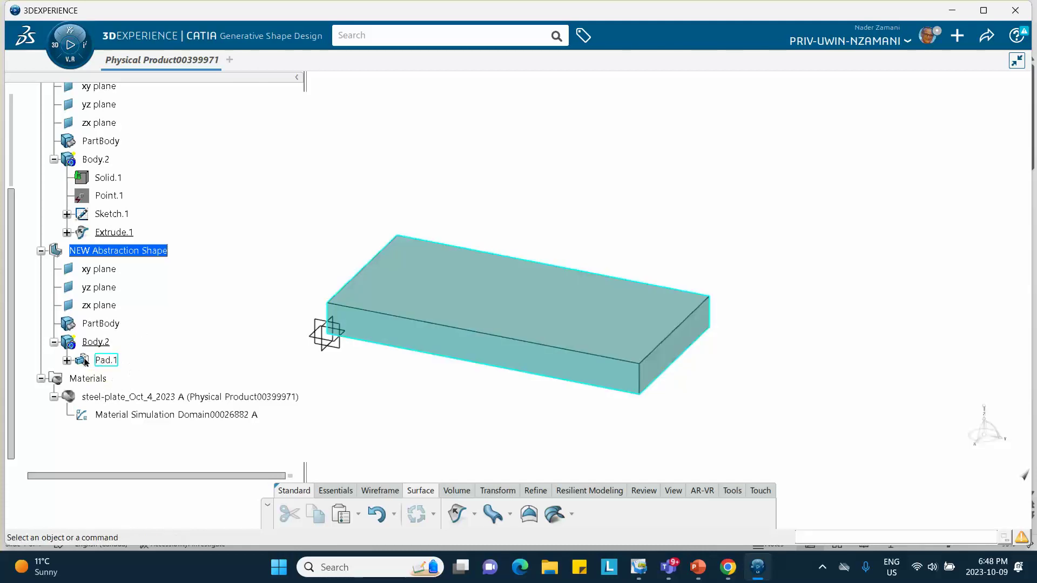
Delete the pad together with its aggregated sketch from Body.2 of NEW Abstraction Shape.
{"action": "left_click", "coordinate": [67, 361]}
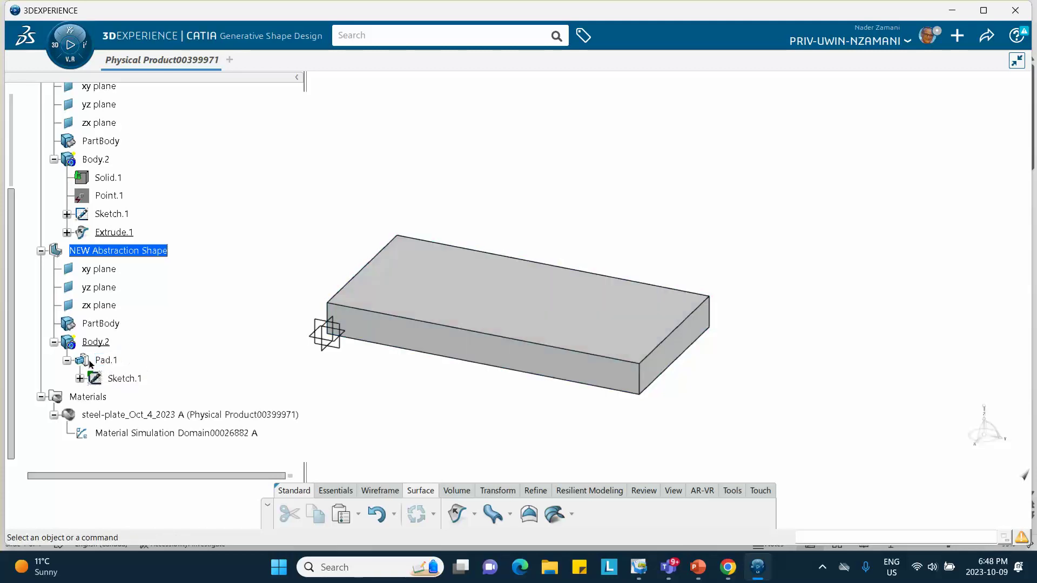
{"action": "right_click", "coordinate": [110, 362]}
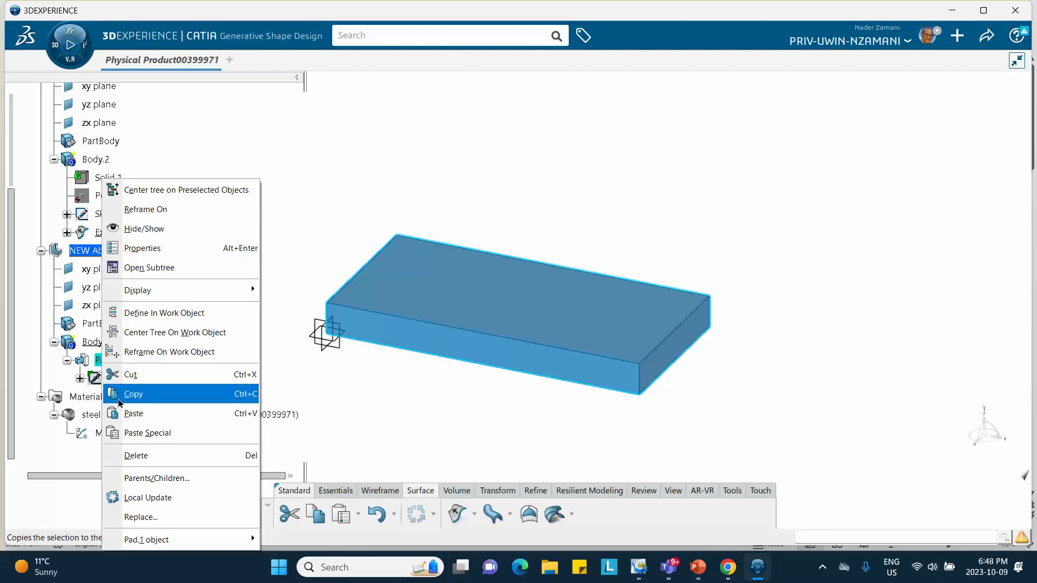
{"action": "left_click", "coordinate": [142, 462]}
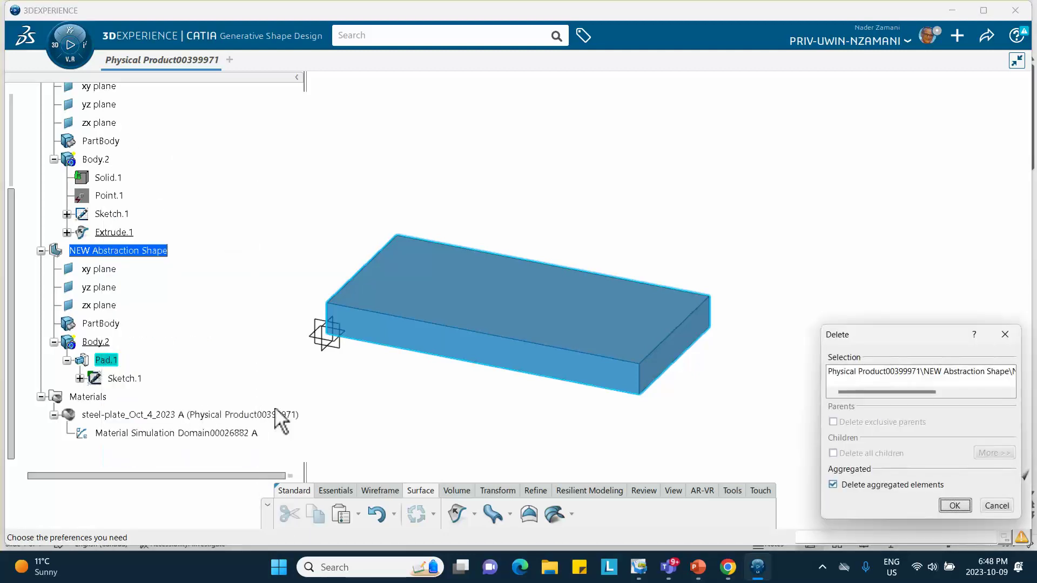
{"action": "left_click", "coordinate": [954, 506]}
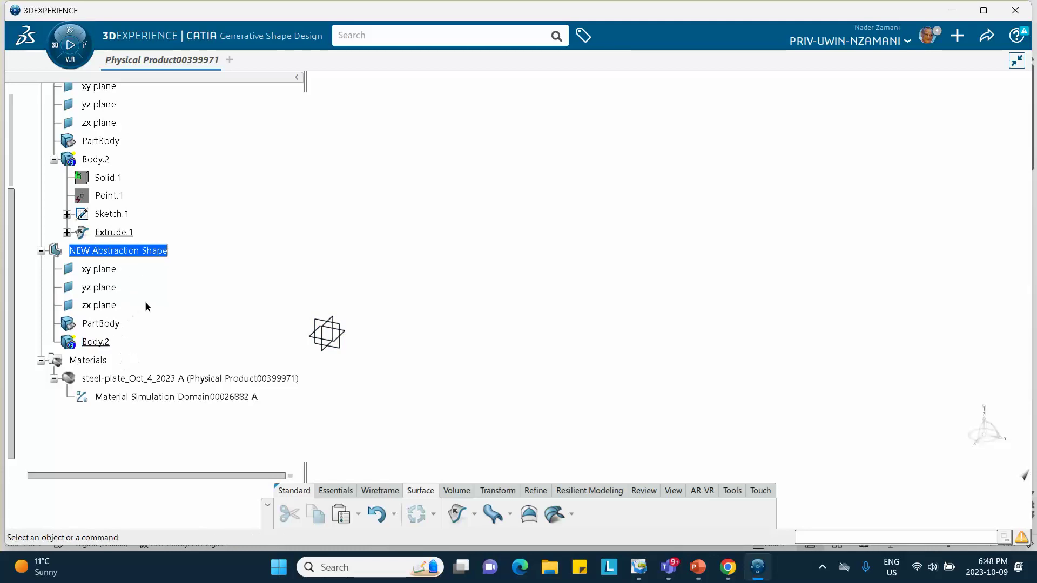
Undo the deletion of the pad in Body.2 of NEW Abstraction Shape.
{"action": "scroll", "coordinate": [135, 336], "scroll_direction": "up", "scroll_amount": 3}
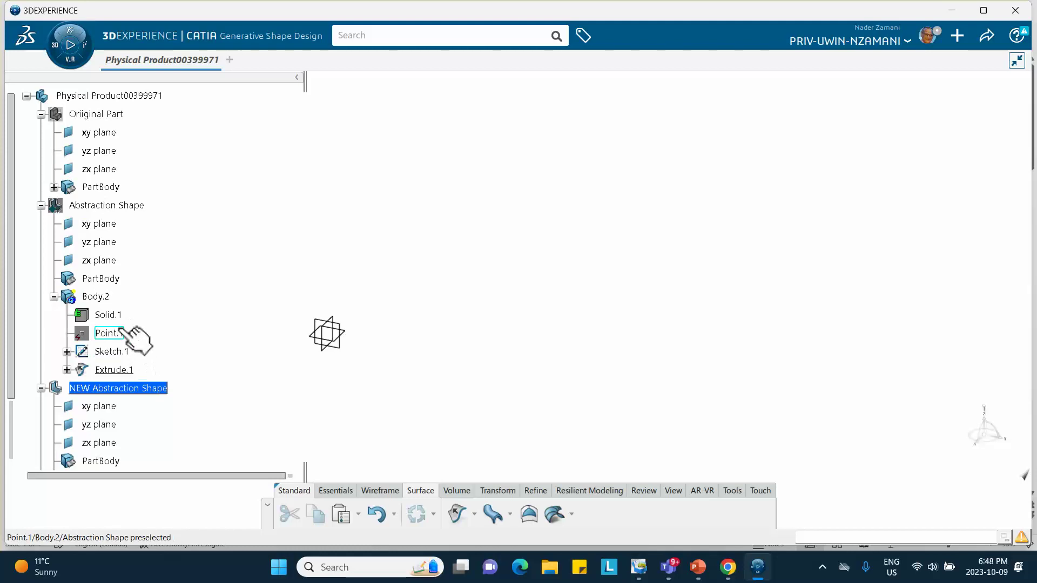
{"action": "scroll", "coordinate": [117, 327], "scroll_direction": "down", "scroll_amount": 3}
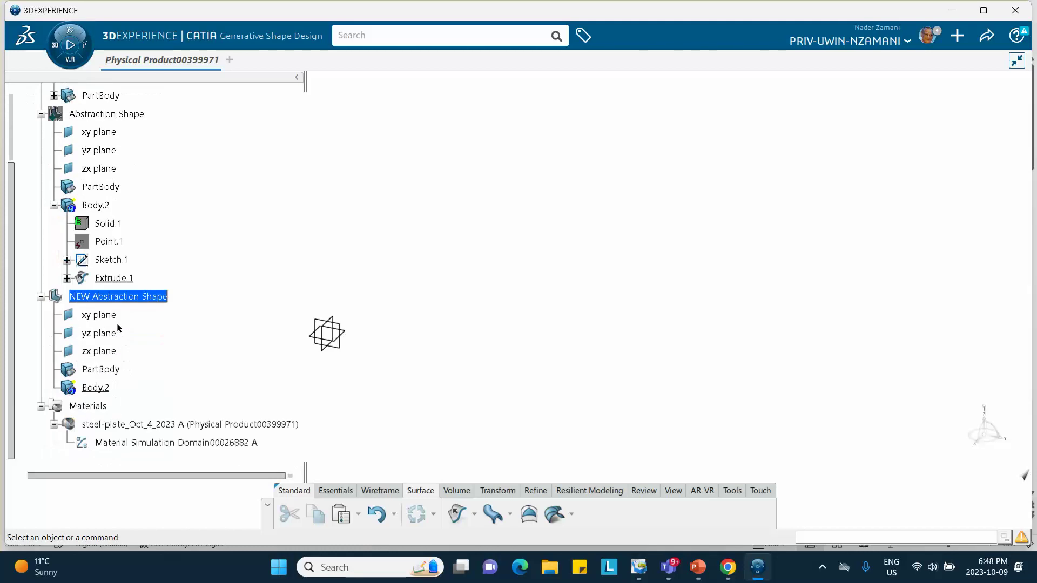
{"action": "left_click", "coordinate": [97, 387]}
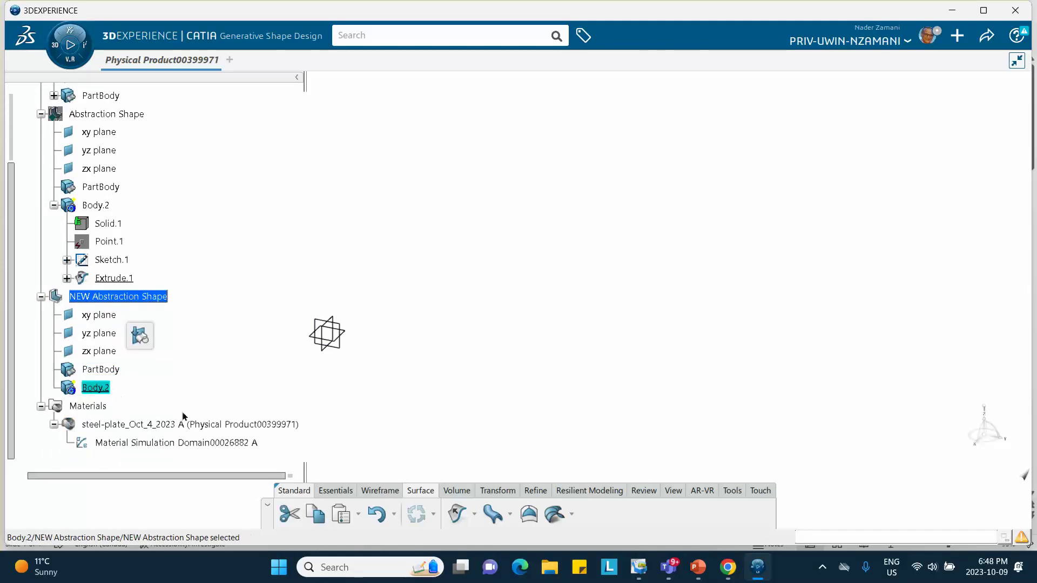
{"action": "left_click", "coordinate": [377, 515]}
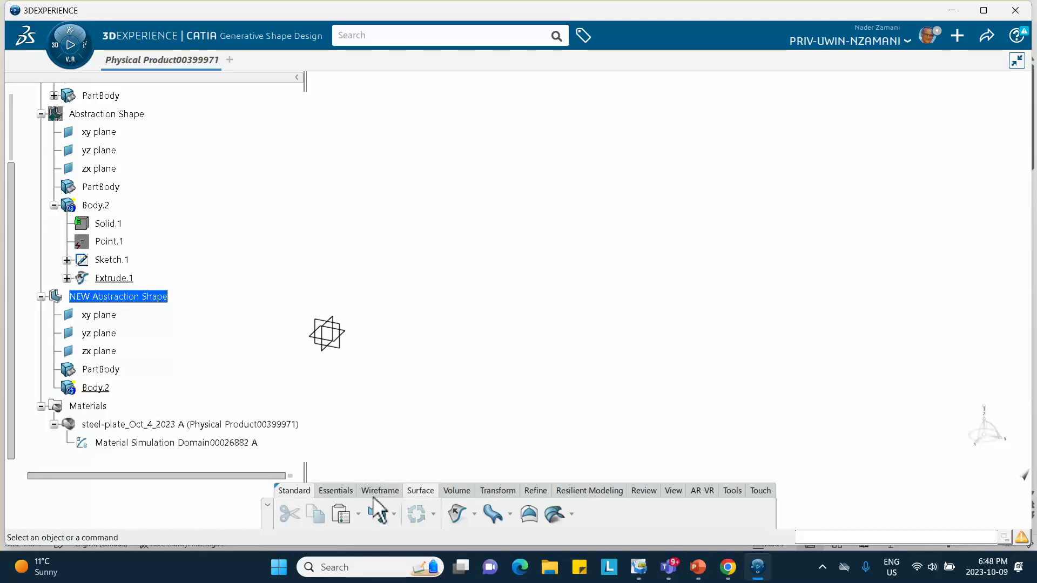
{"action": "left_click", "coordinate": [376, 515]}
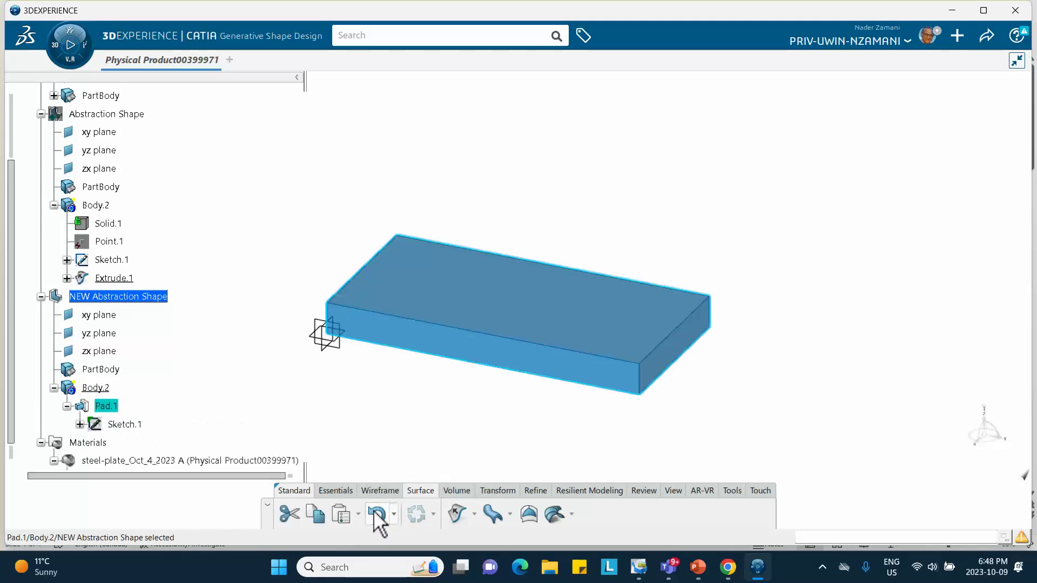
{"action": "left_click", "coordinate": [213, 393]}
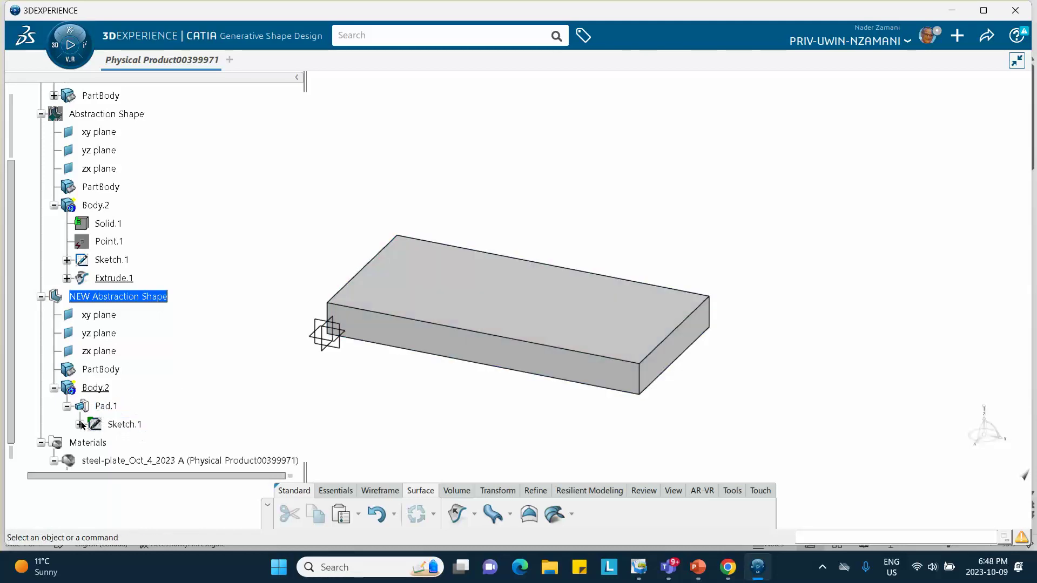
Show the pad's base sketch in NEW Abstraction Shape for inspection and hide it again.
{"action": "right_click", "coordinate": [122, 425]}
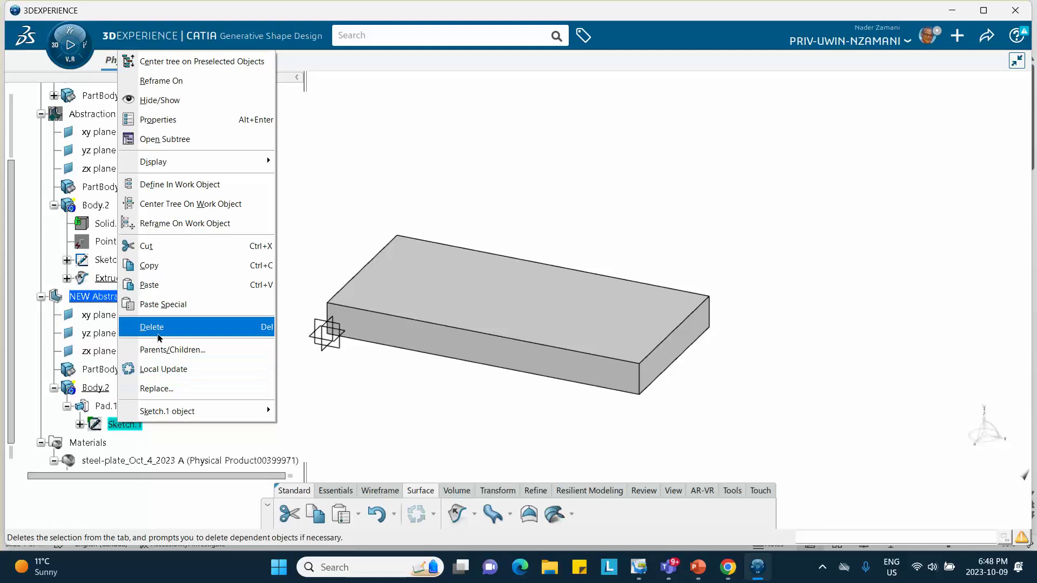
{"action": "left_click", "coordinate": [168, 101]}
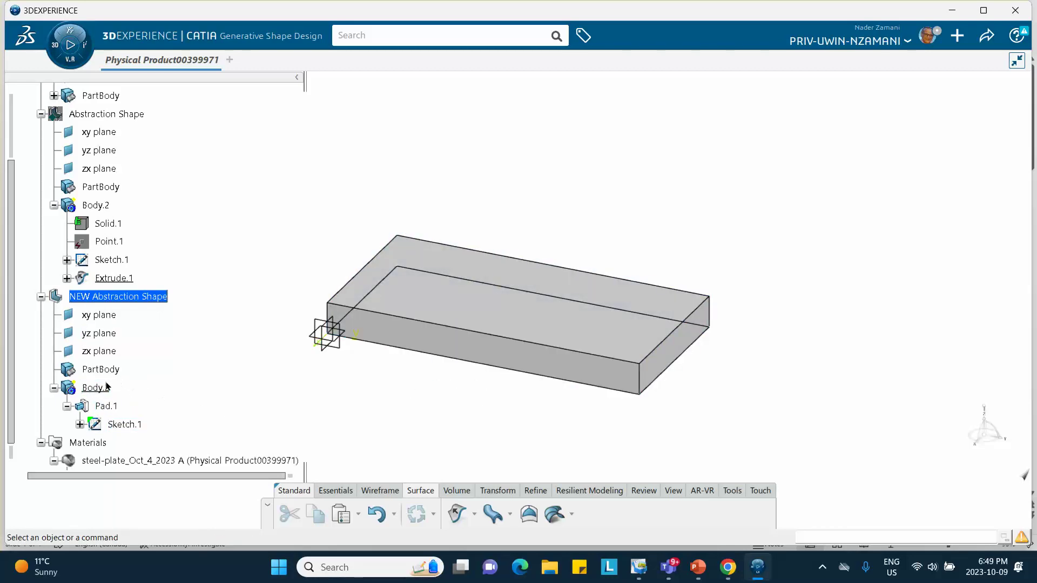
{"action": "left_click", "coordinate": [54, 388]}
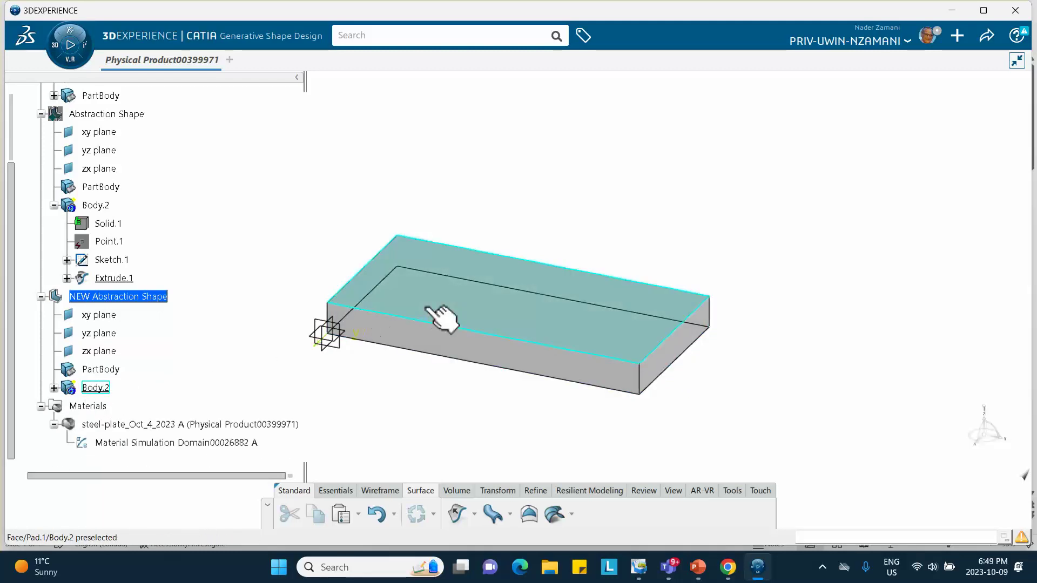
{"action": "left_click", "coordinate": [54, 388]}
{"action": "right_click", "coordinate": [128, 425]}
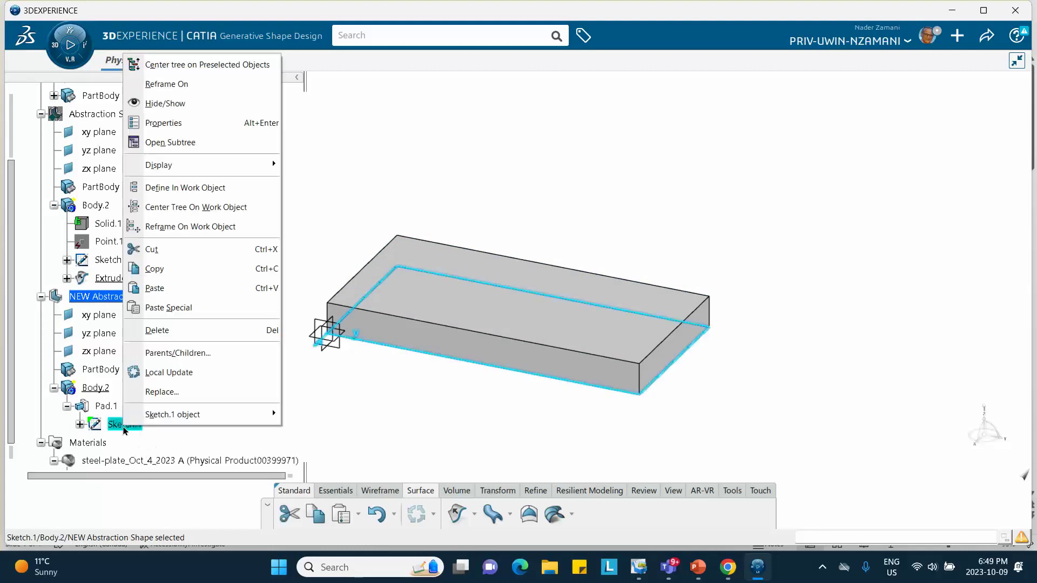
{"action": "left_click", "coordinate": [197, 110]}
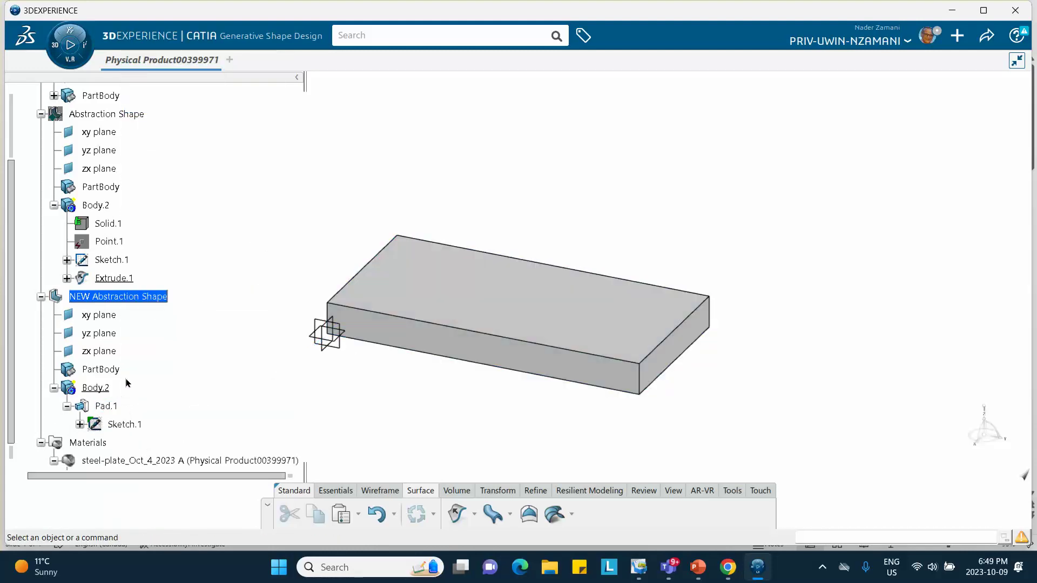
Start a sketch on the block's upper face in NEW Abstraction Shape and draw a circle near the face's centre.
{"action": "left_click", "coordinate": [502, 321]}
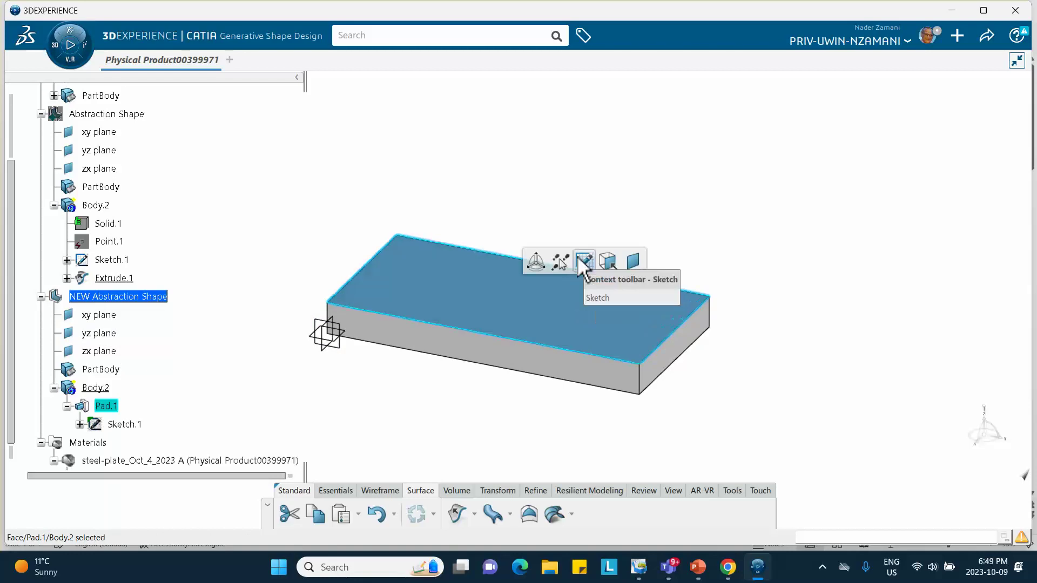
{"action": "left_click", "coordinate": [583, 263]}
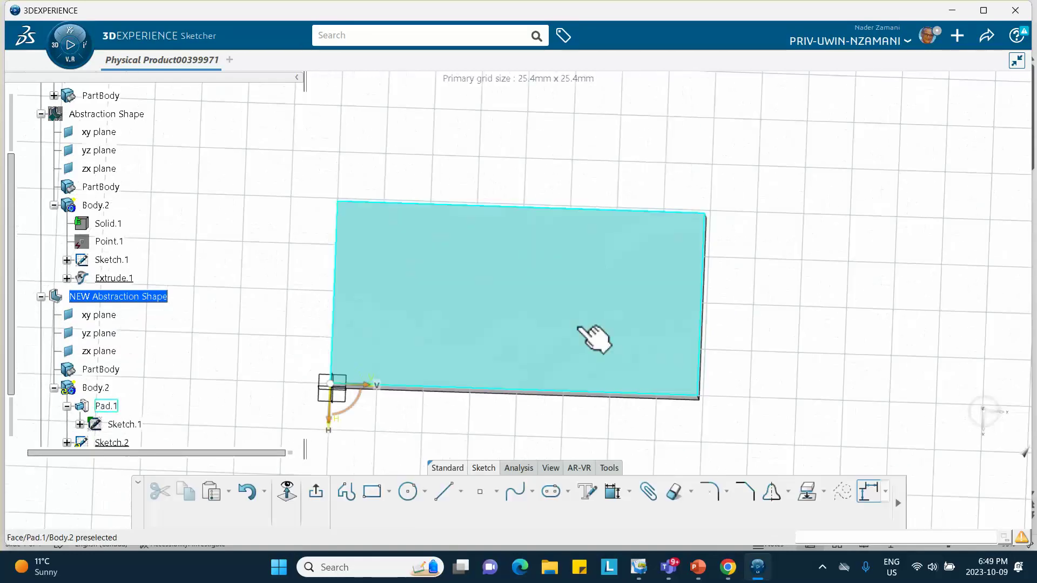
{"action": "left_click", "coordinate": [408, 492]}
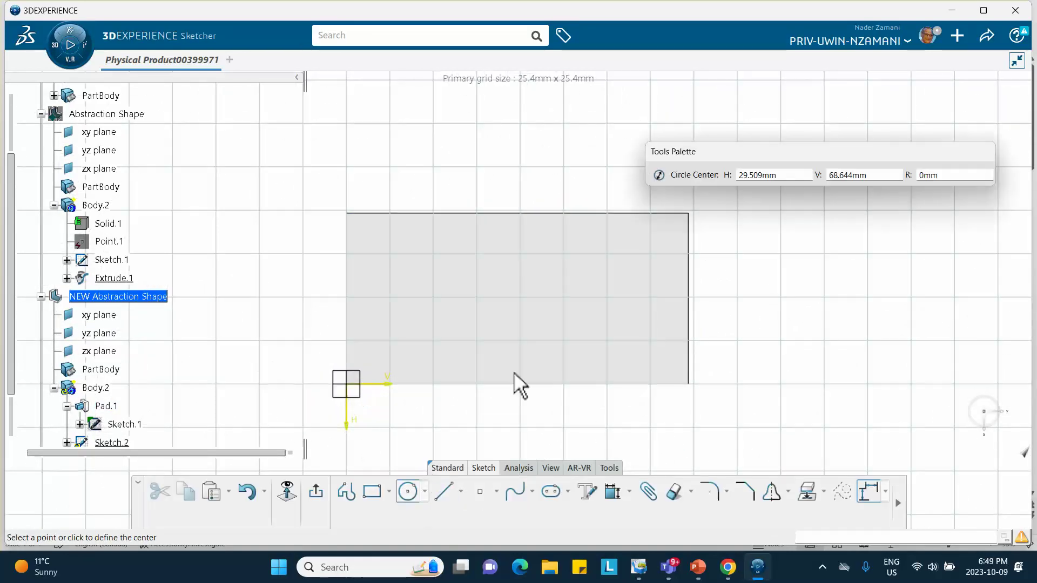
{"action": "left_click", "coordinate": [514, 307]}
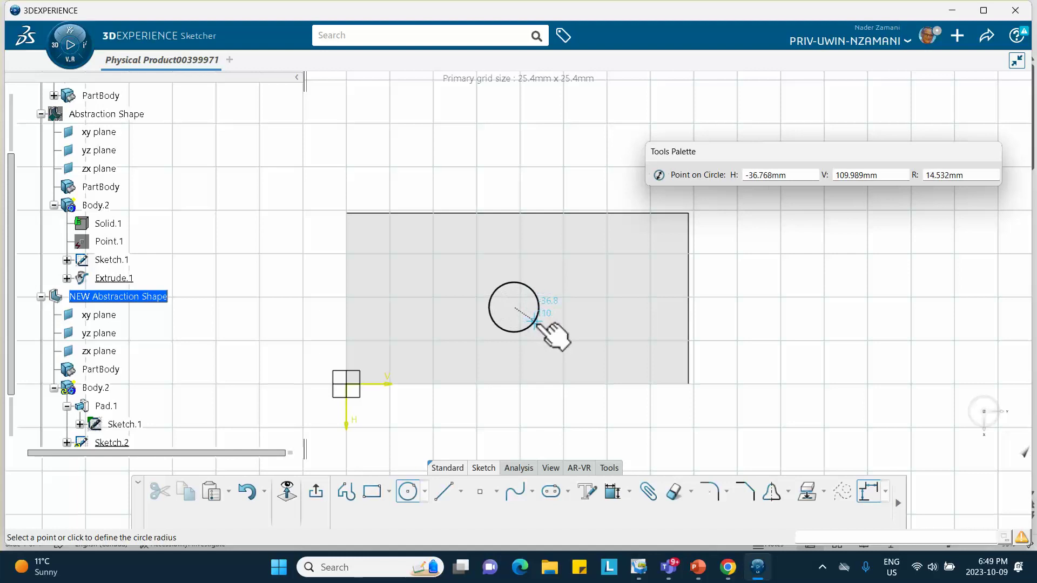
{"action": "left_click", "coordinate": [537, 323]}
{"action": "left_click", "coordinate": [788, 383]}
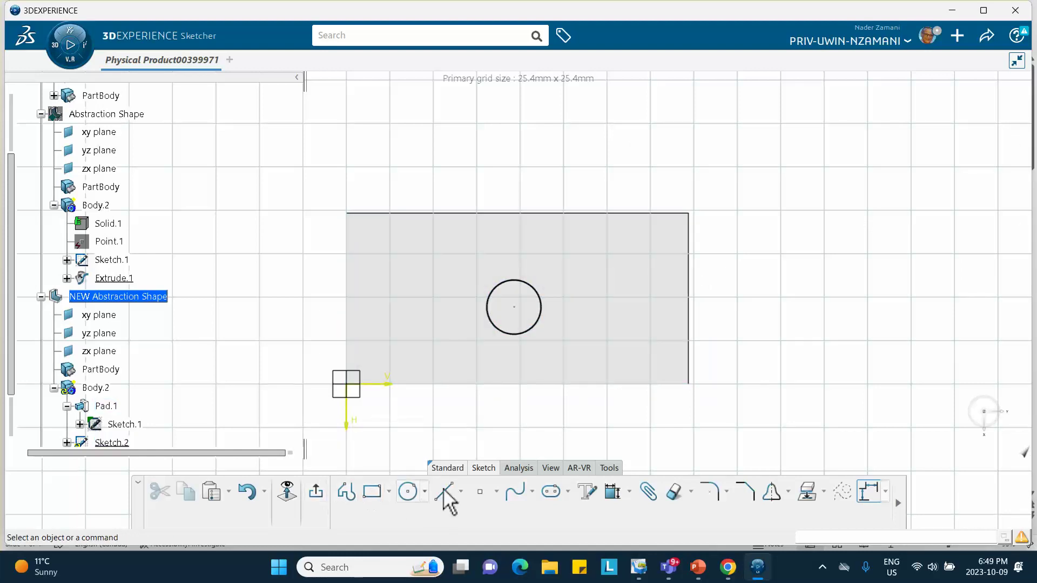
Constrain the circle's radius to 20 mm.
{"action": "left_click", "coordinate": [611, 492]}
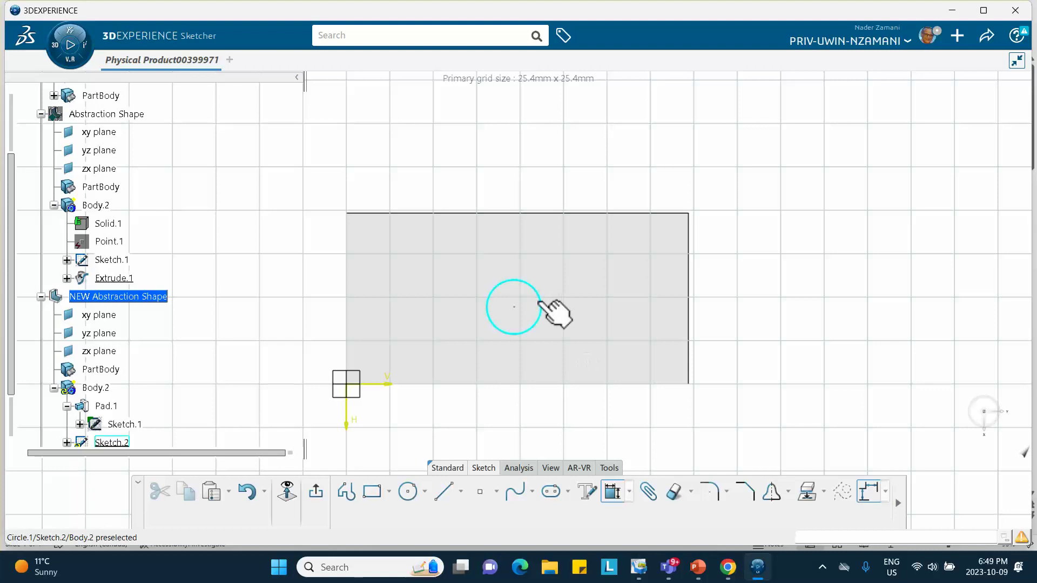
{"action": "left_click", "coordinate": [541, 306]}
{"action": "left_click", "coordinate": [589, 300]}
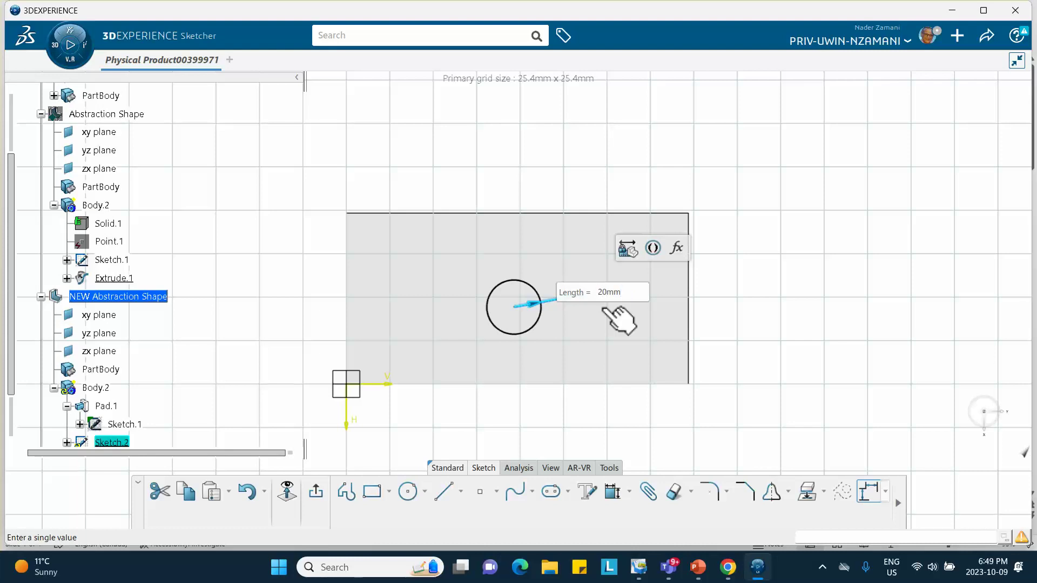
{"action": "key", "text": "Return"}
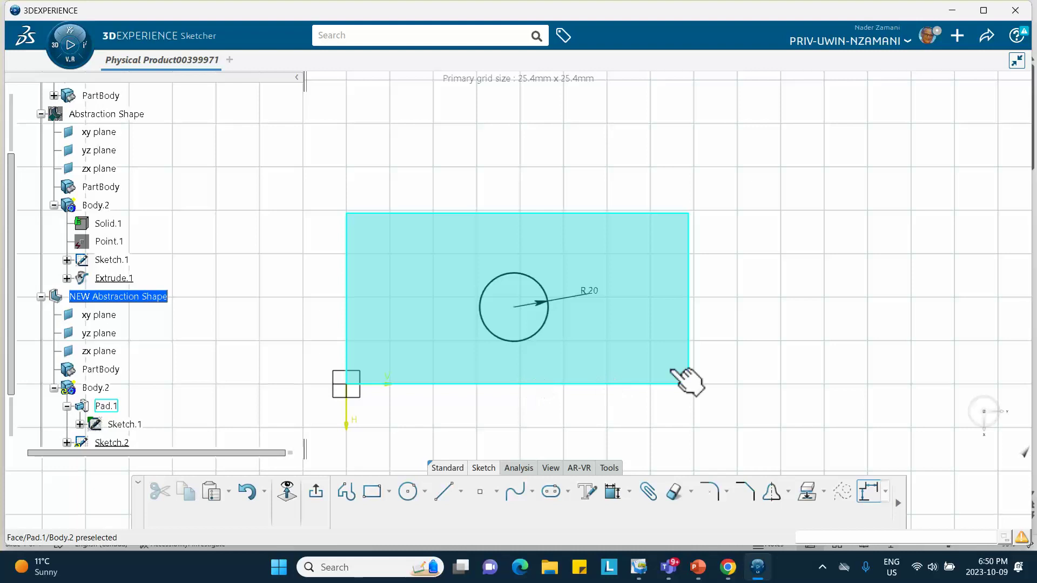
Constrain the circle's centre to a distance of 100 mm from the sketch's H axis.
{"action": "left_click", "coordinate": [613, 492]}
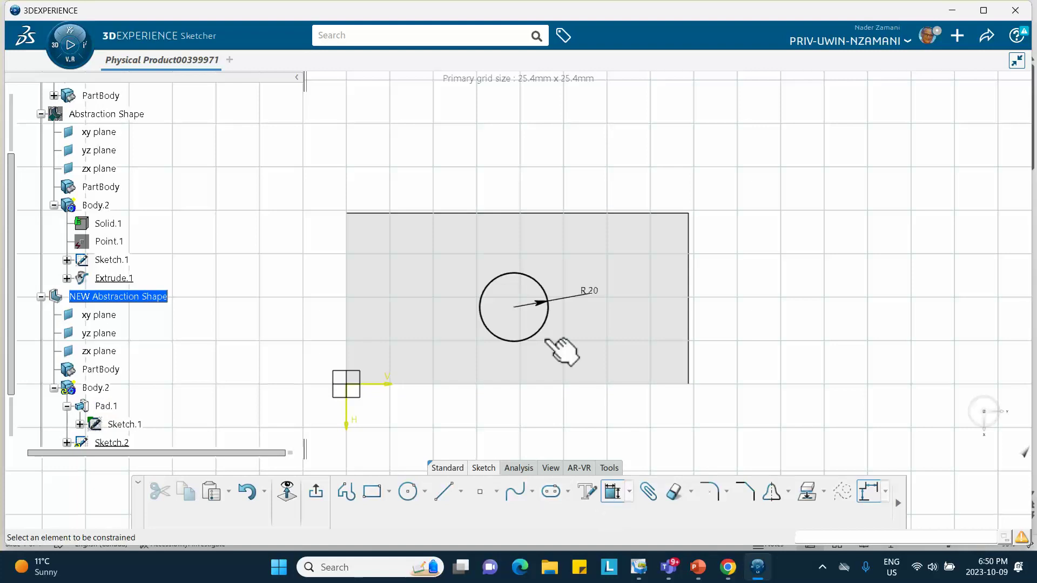
{"action": "left_click", "coordinate": [514, 307]}
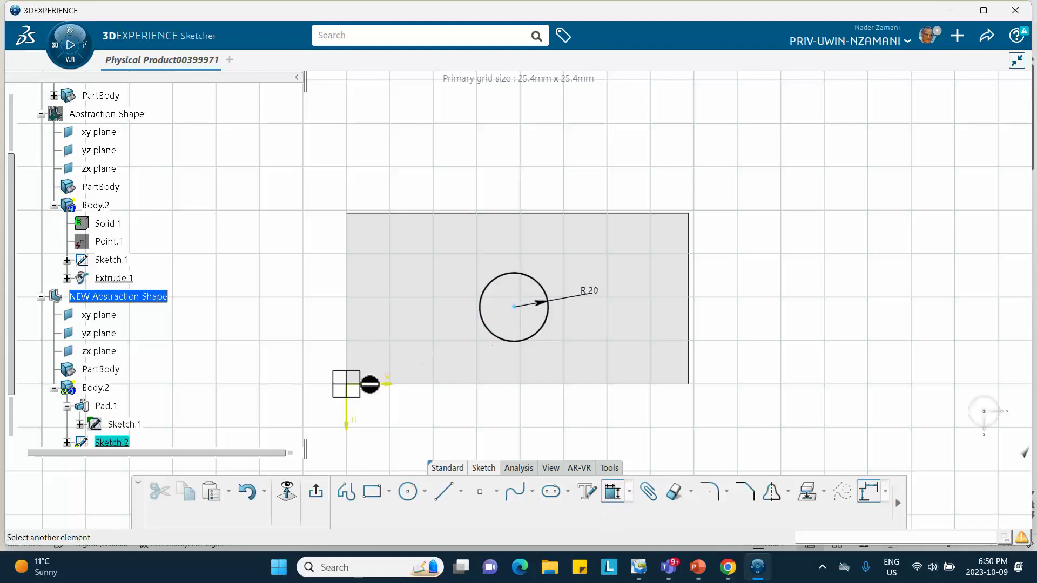
{"action": "left_click", "coordinate": [351, 420]}
{"action": "left_click", "coordinate": [432, 289]}
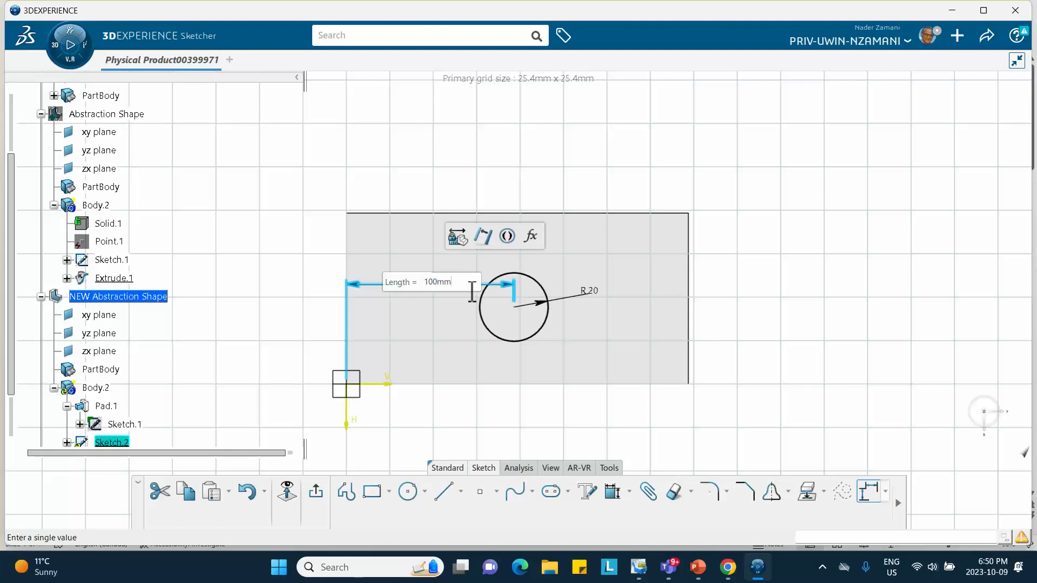
{"action": "key", "text": "Return"}
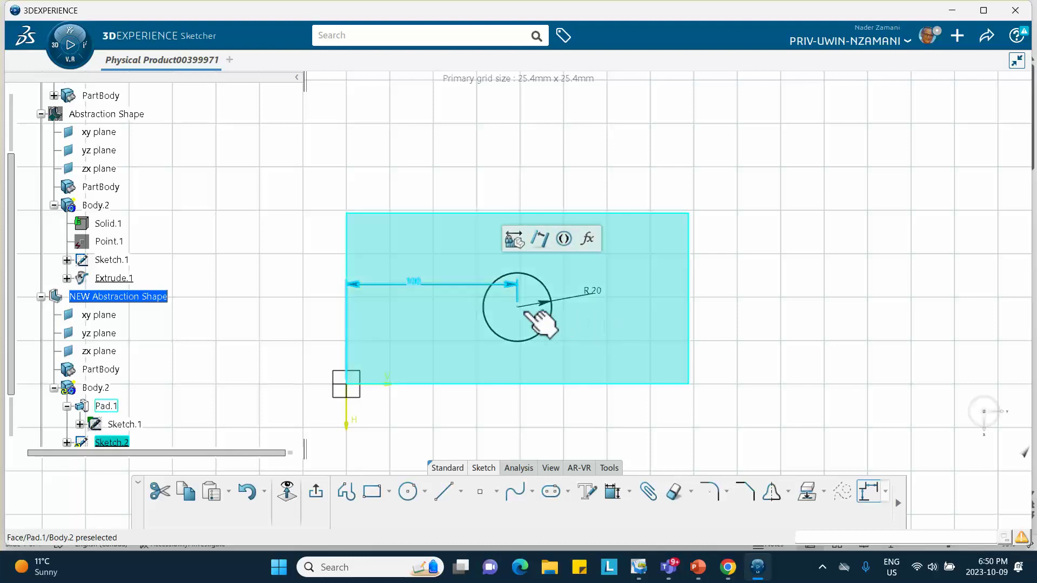
Constrain the circle's centre to 50 mm from the sketch's V axis and exit the sketch.
{"action": "left_click", "coordinate": [611, 492]}
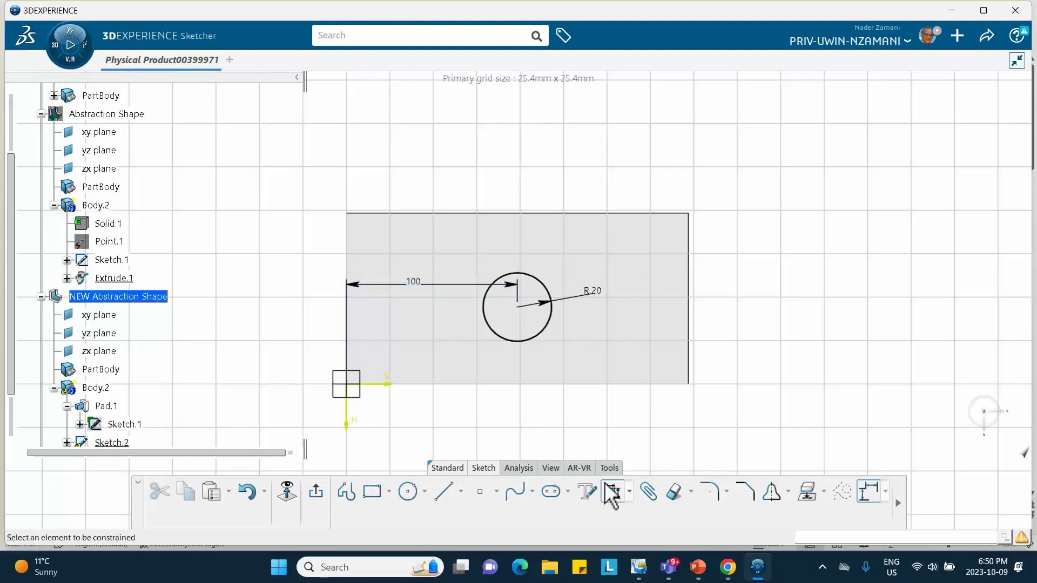
{"action": "left_click", "coordinate": [518, 307]}
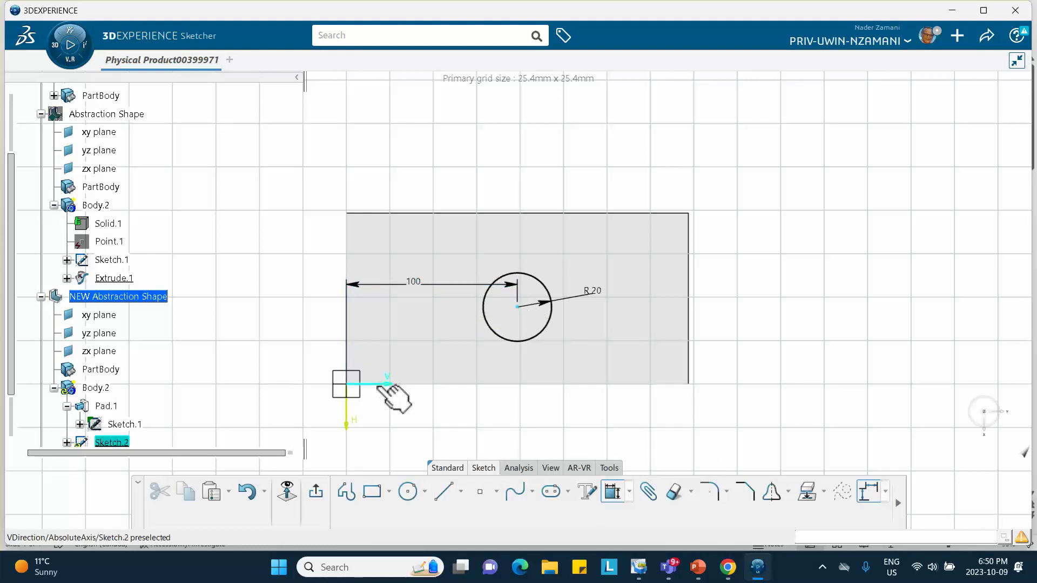
{"action": "left_click", "coordinate": [393, 385]}
{"action": "left_click", "coordinate": [428, 371]}
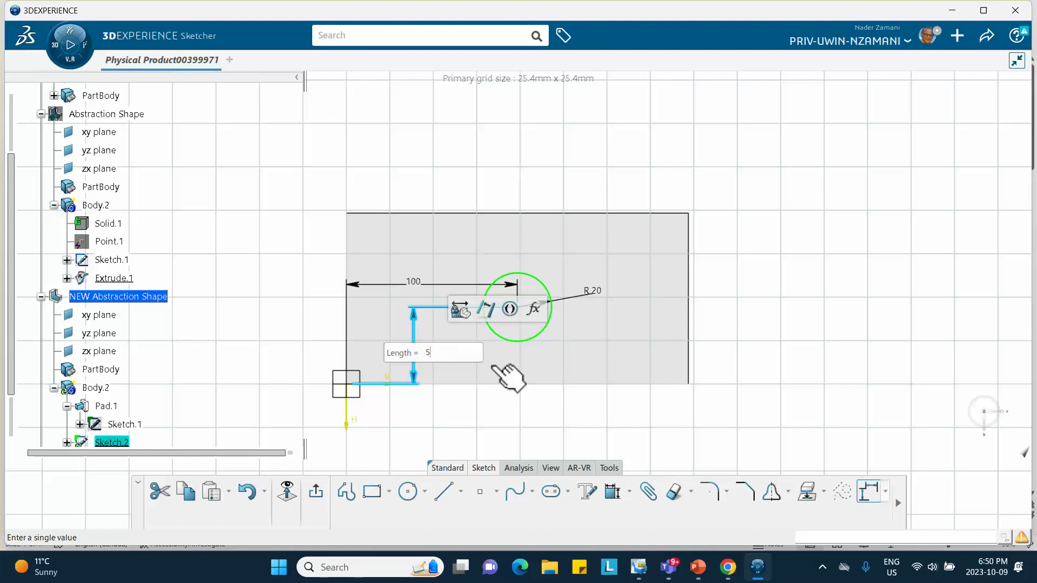
{"action": "key", "text": "Return"}
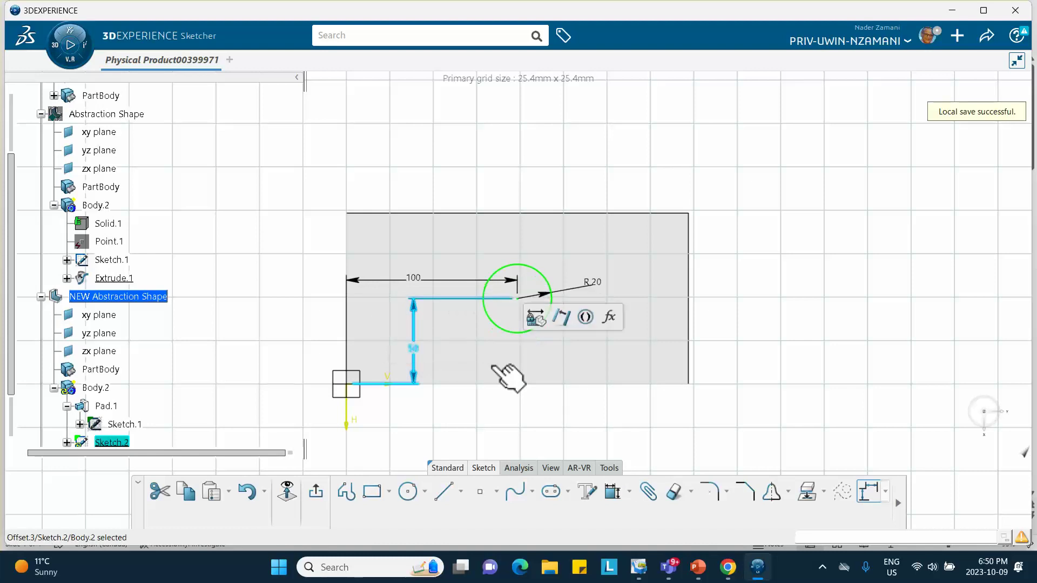
{"action": "left_click", "coordinate": [736, 167]}
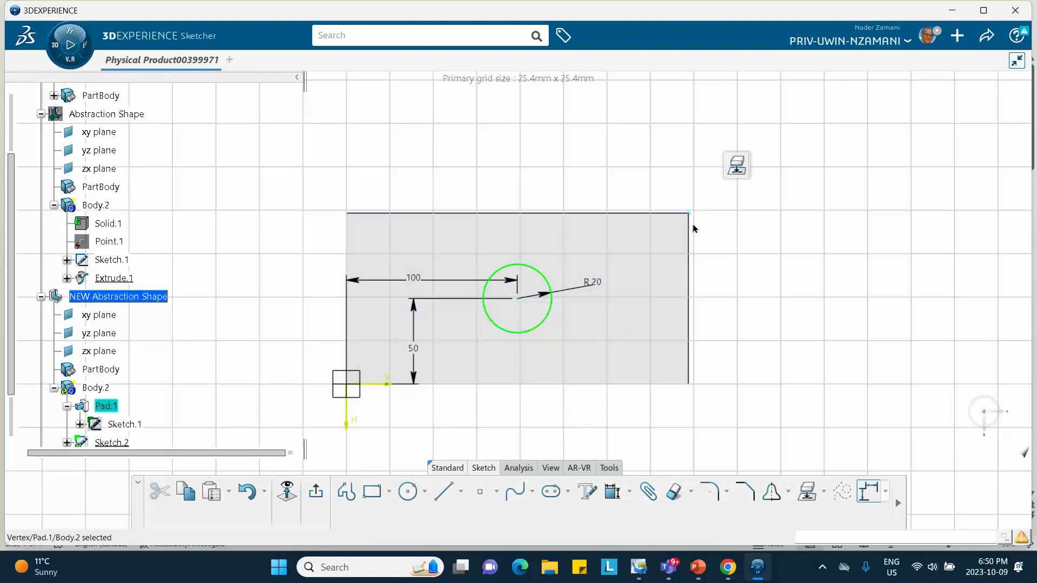
{"action": "left_click", "coordinate": [317, 493]}
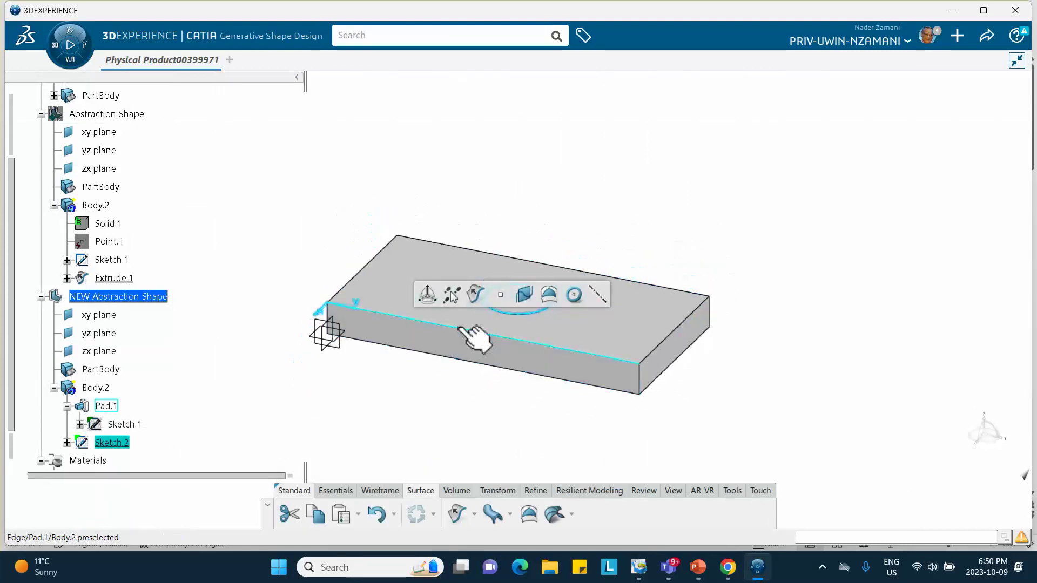
{"action": "left_click", "coordinate": [355, 407]}
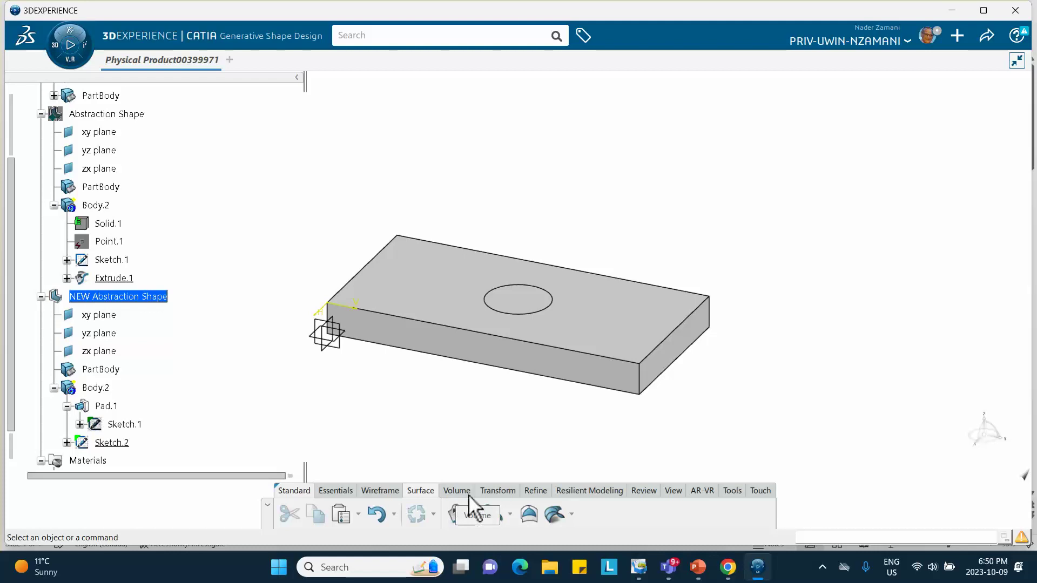
{"action": "mouse_move", "coordinate": [346, 507]}
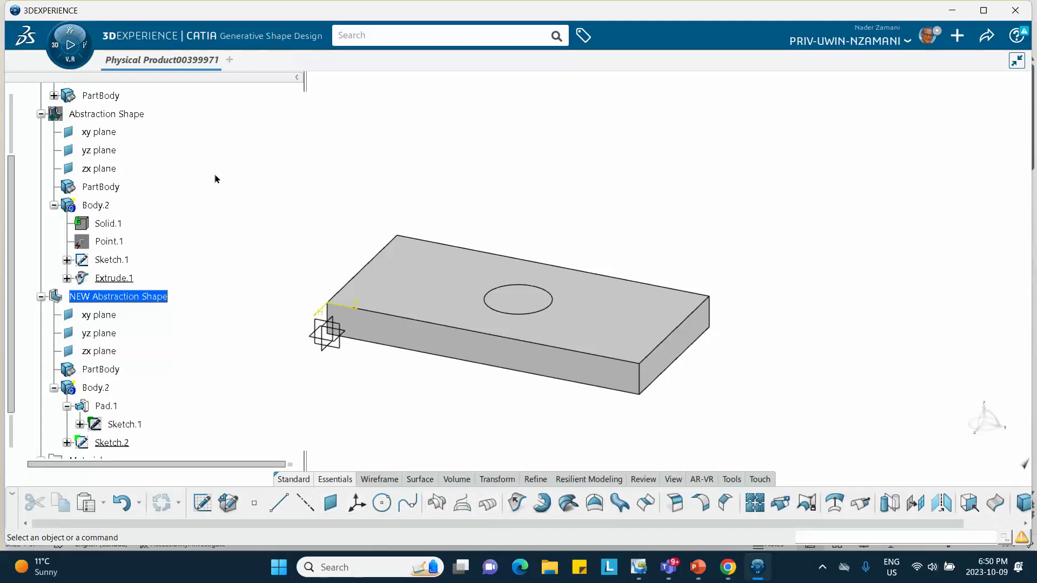
Switch to Part Design and cut a 20 mm deep pocket from the circle sketch in NEW Abstraction Shape.
{"action": "left_click", "coordinate": [58, 51]}
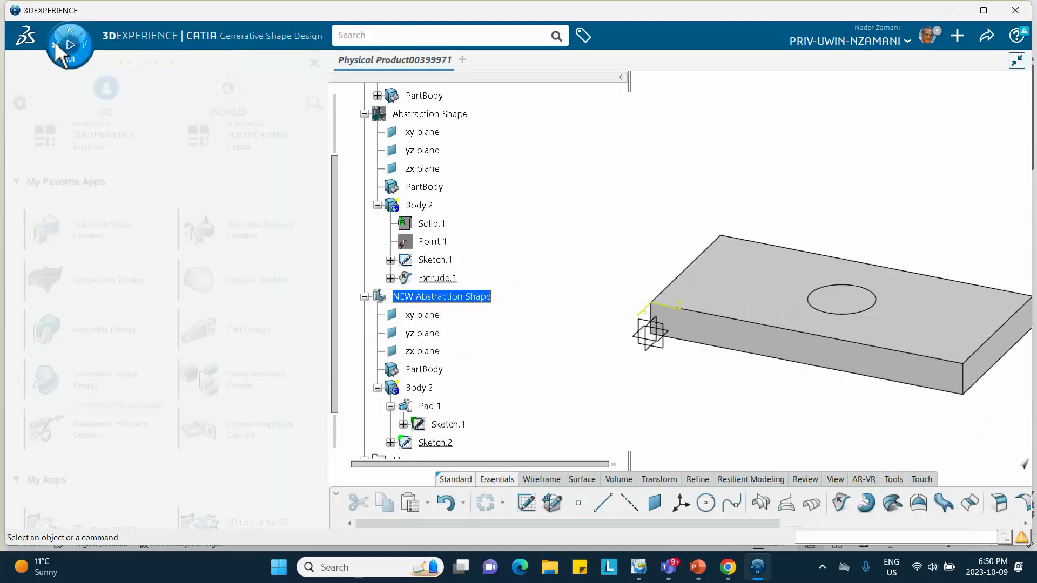
{"action": "left_click", "coordinate": [232, 332]}
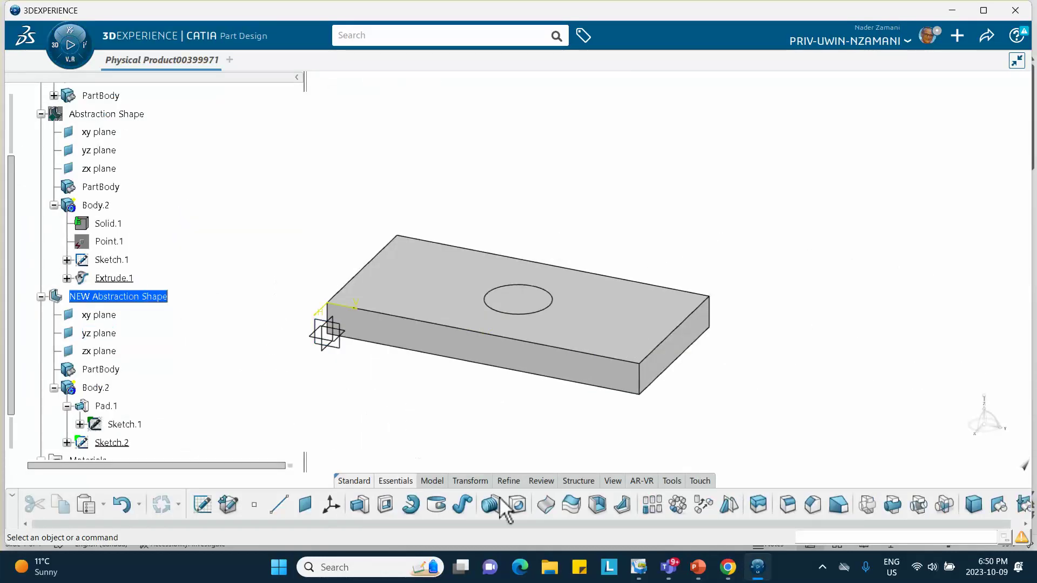
{"action": "left_click", "coordinate": [386, 505]}
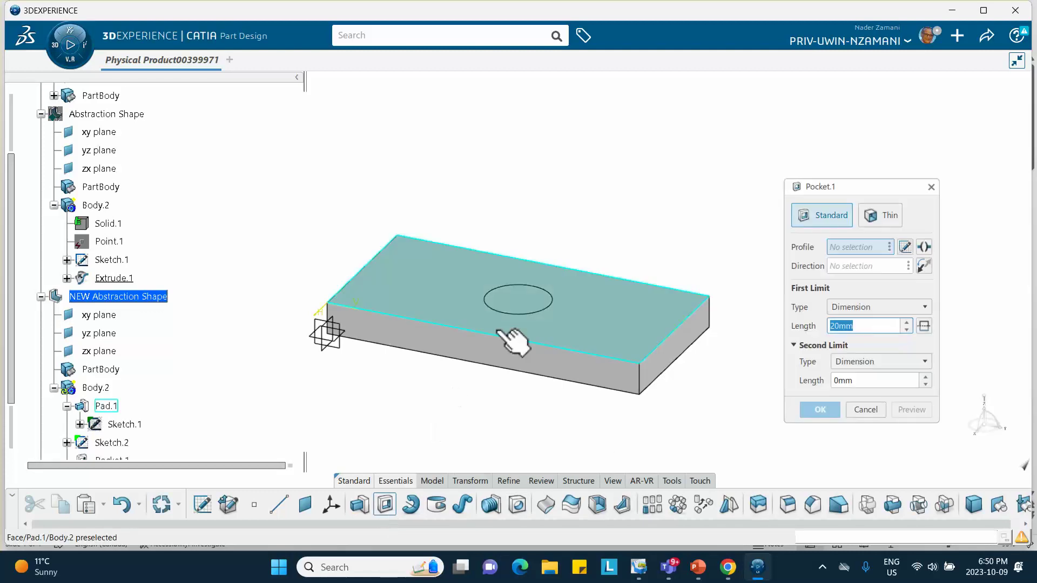
{"action": "left_click", "coordinate": [542, 316]}
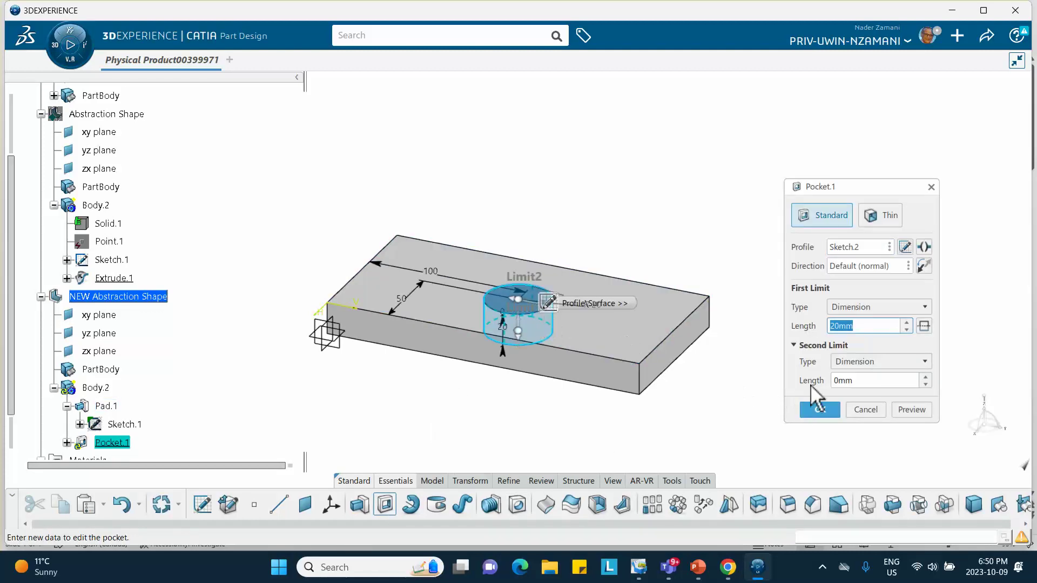
{"action": "left_click", "coordinate": [822, 412]}
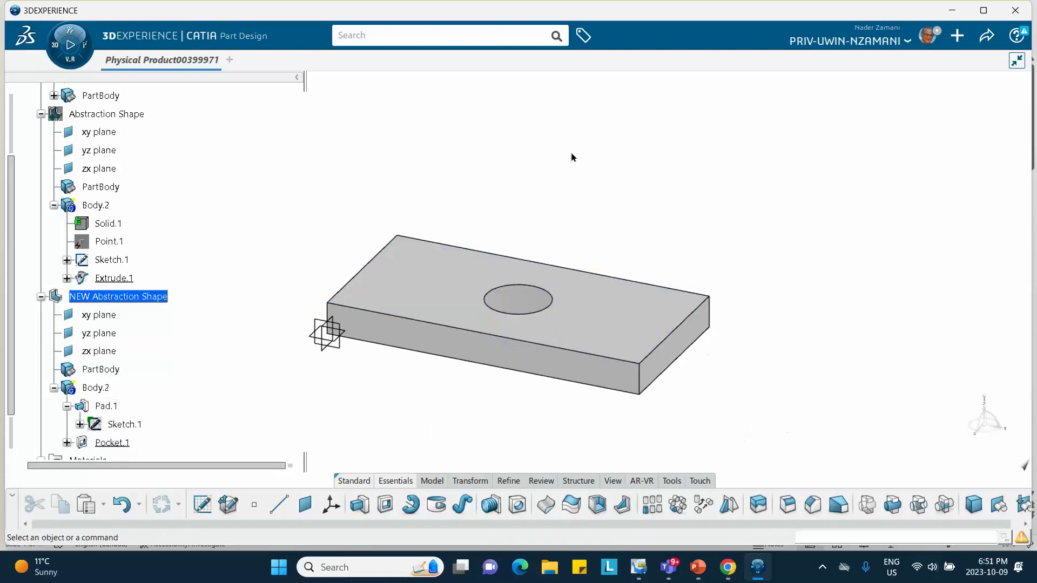
{"action": "middle_click_drag", "start_coordinate": [573, 157], "coordinate": [500, 203]}
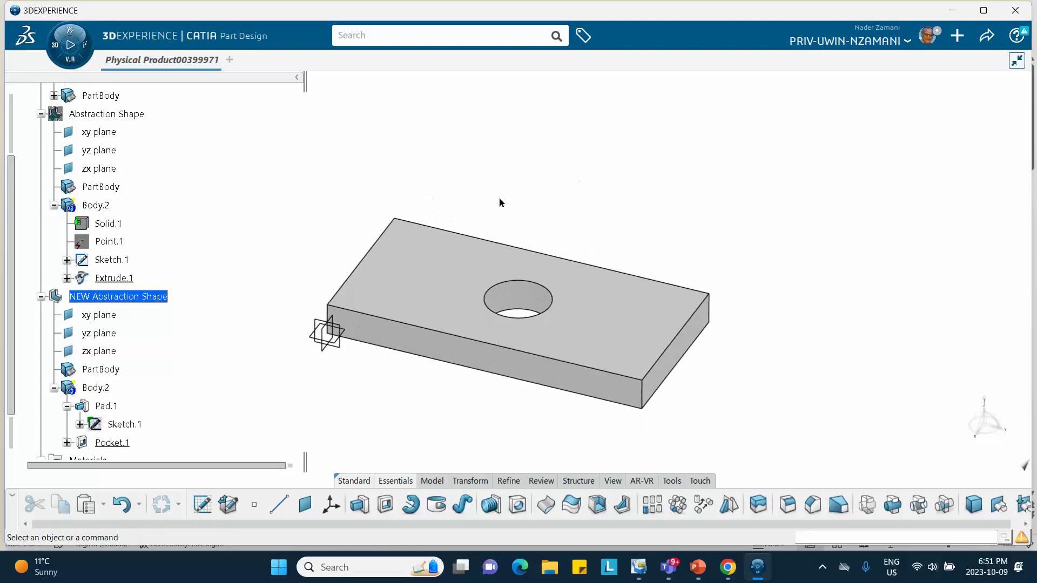
Activate the root physical product in the tree so that Assembly Design is the working app.
{"action": "scroll", "coordinate": [180, 341], "scroll_direction": "down", "scroll_amount": 3}
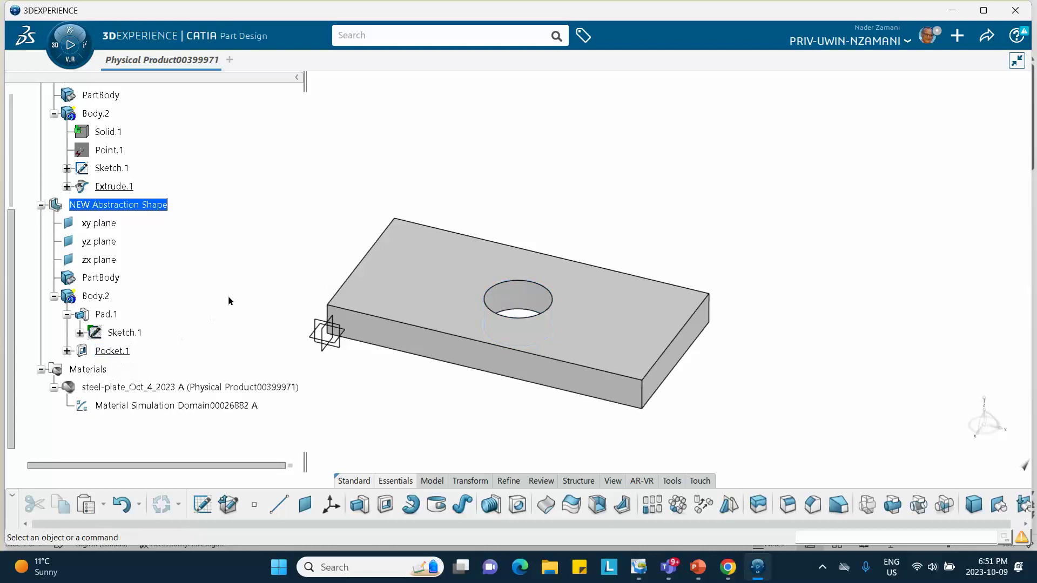
{"action": "scroll", "coordinate": [220, 316], "scroll_direction": "up", "scroll_amount": 1}
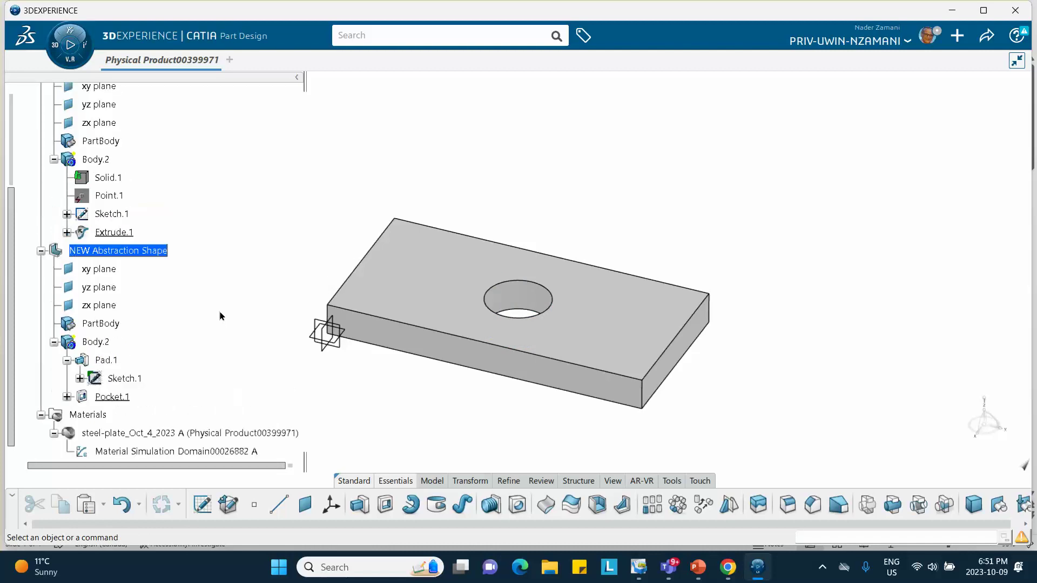
{"action": "scroll", "coordinate": [220, 316], "scroll_direction": "down", "scroll_amount": 2}
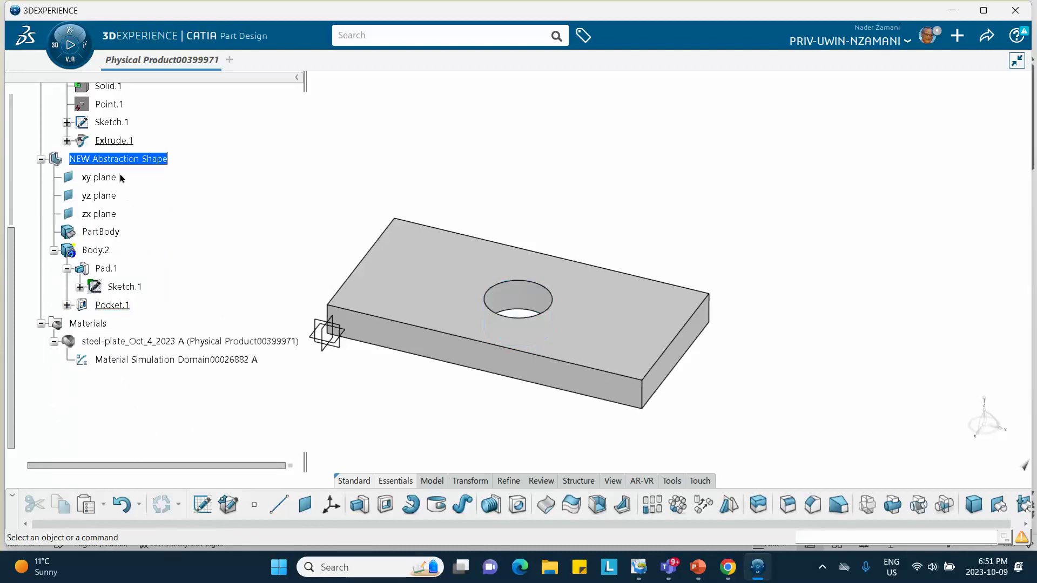
{"action": "scroll", "coordinate": [173, 240], "scroll_direction": "up", "scroll_amount": 6}
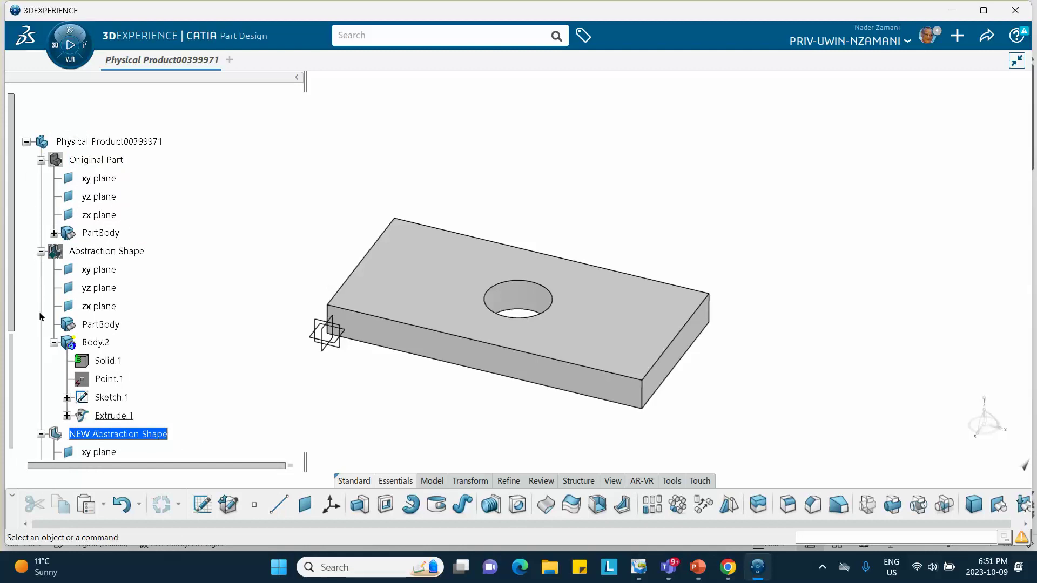
{"action": "scroll", "coordinate": [39, 315], "scroll_direction": "down", "scroll_amount": 6}
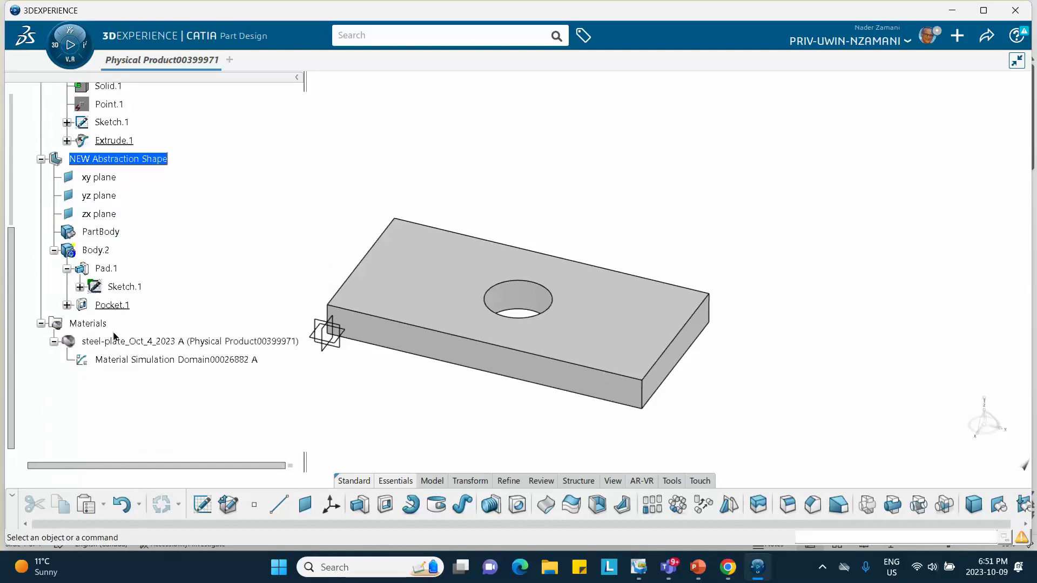
{"action": "scroll", "coordinate": [195, 294], "scroll_direction": "up", "scroll_amount": 7}
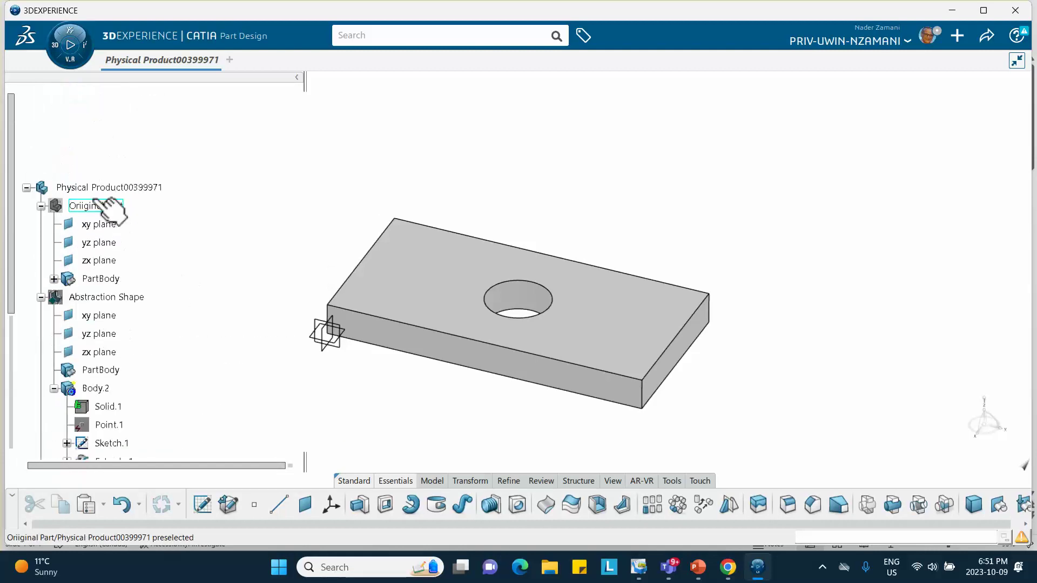
{"action": "double_click", "coordinate": [101, 188]}
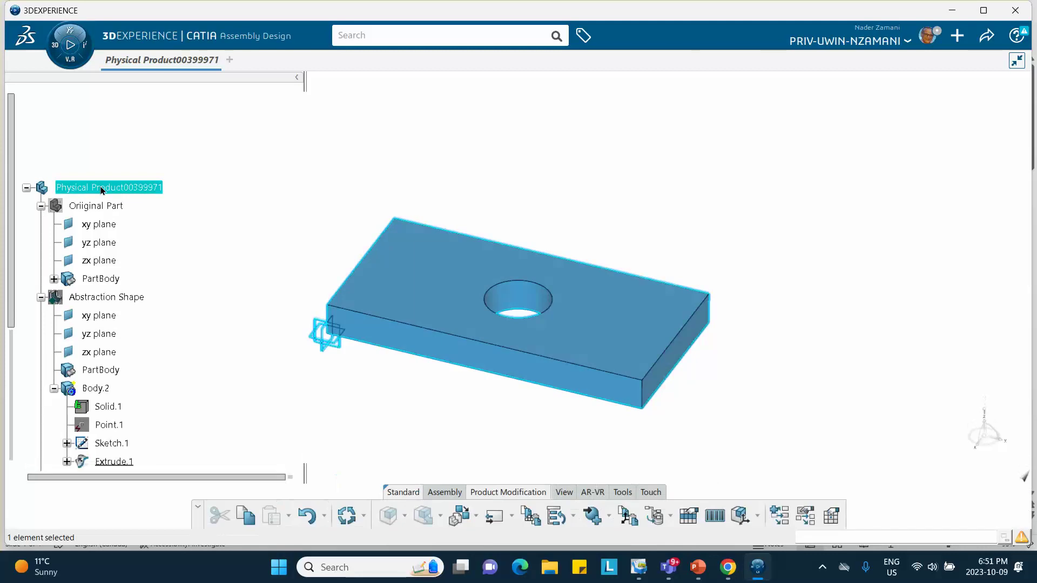
{"action": "scroll", "coordinate": [180, 183], "scroll_direction": "down", "scroll_amount": 3}
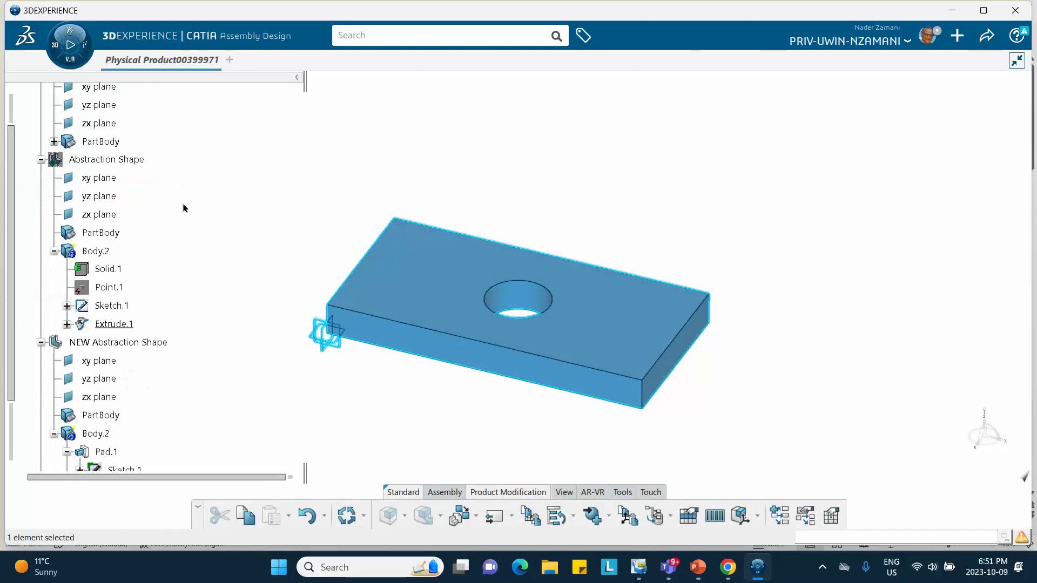
{"action": "scroll", "coordinate": [183, 208], "scroll_direction": "up", "scroll_amount": 3}
{"action": "left_click", "coordinate": [248, 128]}
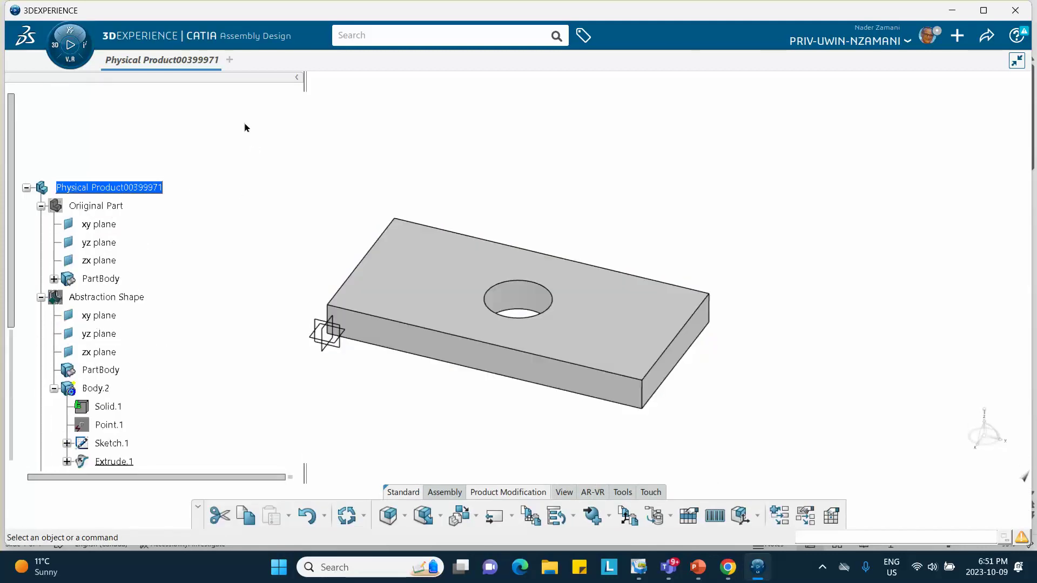
Insert a finite element model titled FEM Original Part into the root physical product and check its contents in the tree.
{"action": "left_click", "coordinate": [141, 190]}
{"action": "right_click", "coordinate": [135, 189]}
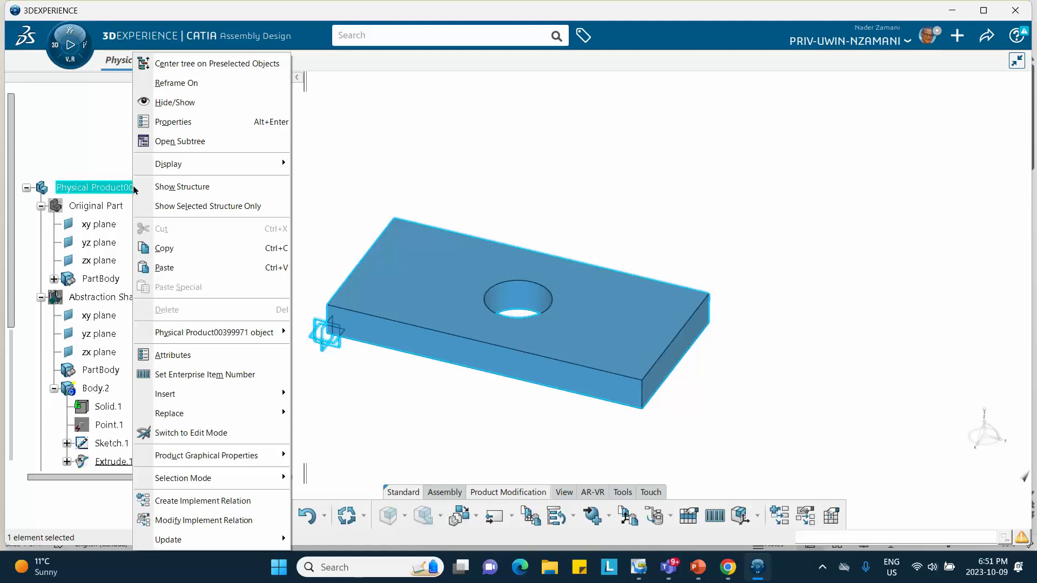
{"action": "mouse_move", "coordinate": [193, 409]}
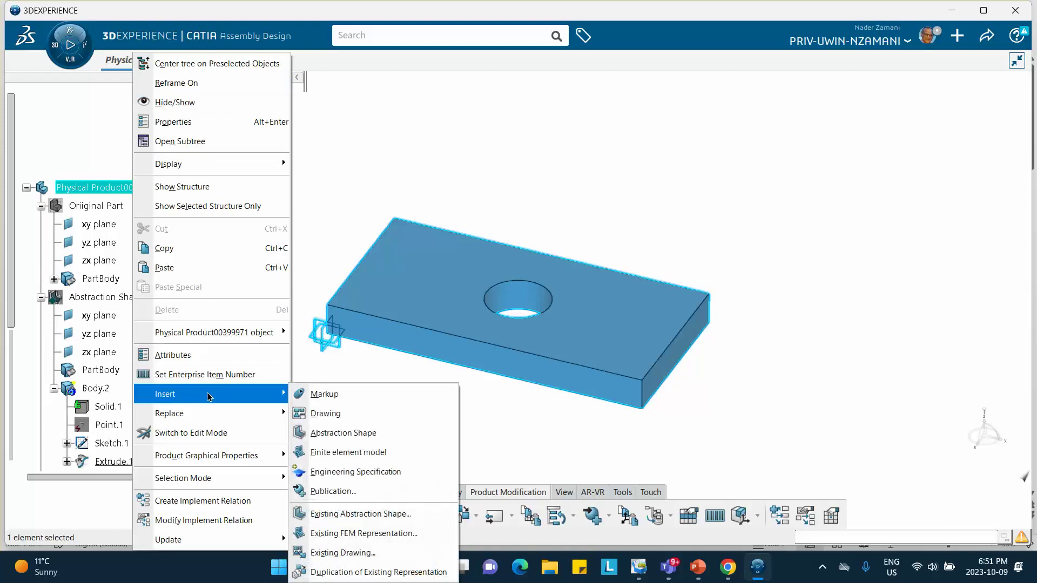
{"action": "left_click", "coordinate": [321, 458]}
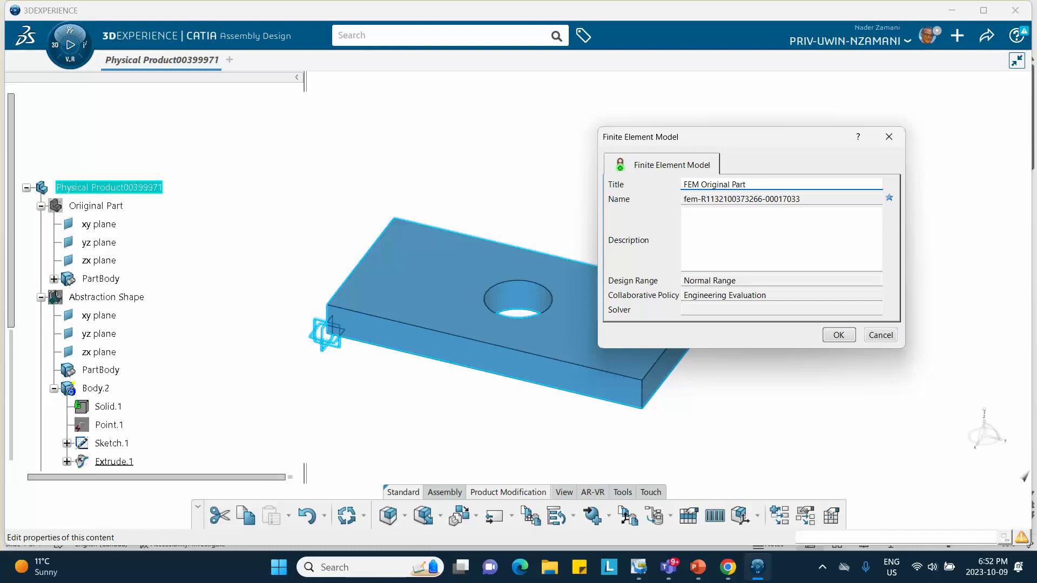
{"action": "left_click", "coordinate": [837, 336]}
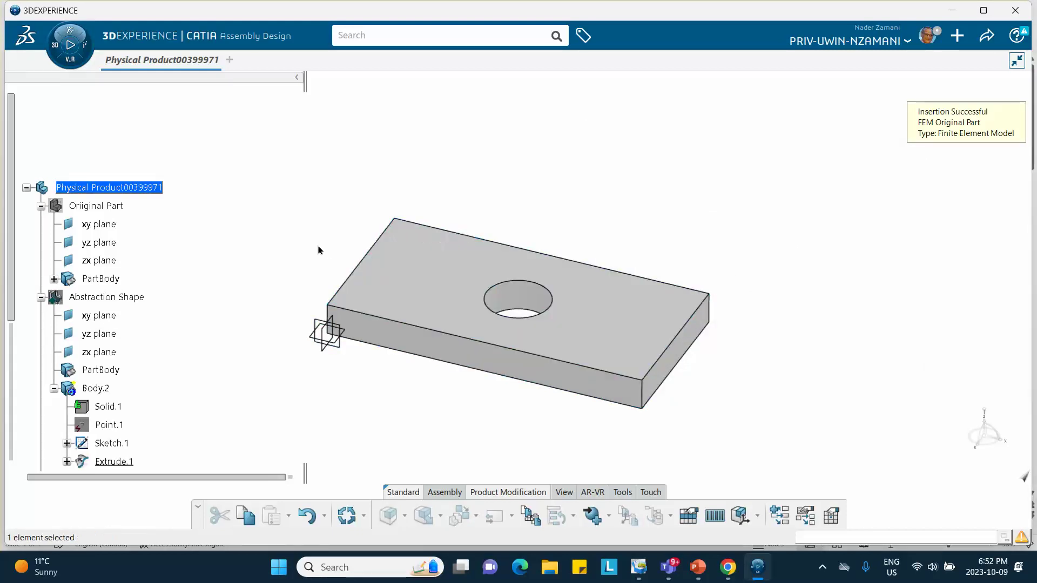
{"action": "scroll", "coordinate": [166, 234], "scroll_direction": "down", "scroll_amount": 10}
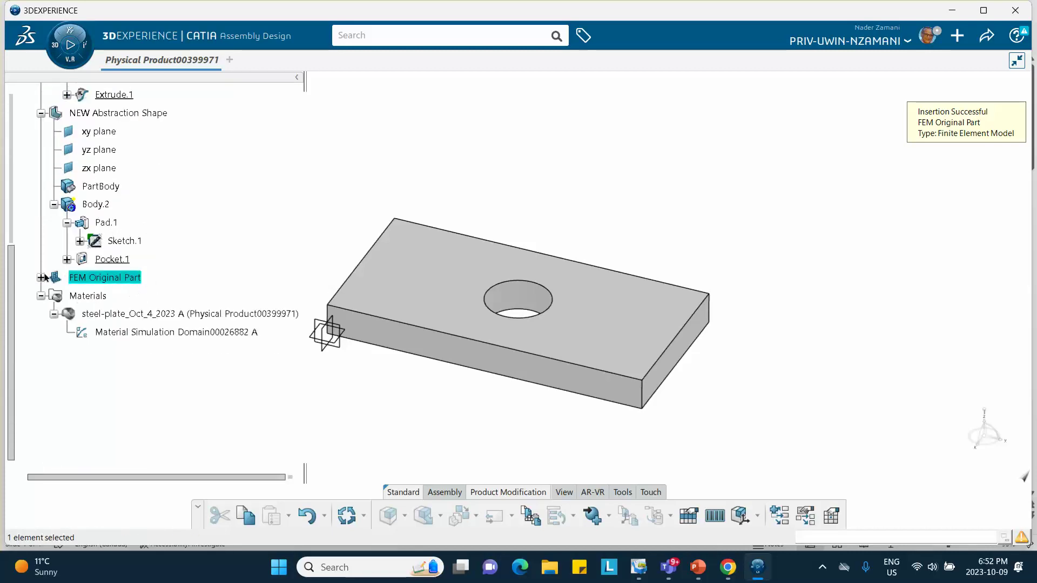
{"action": "left_click", "coordinate": [42, 277]}
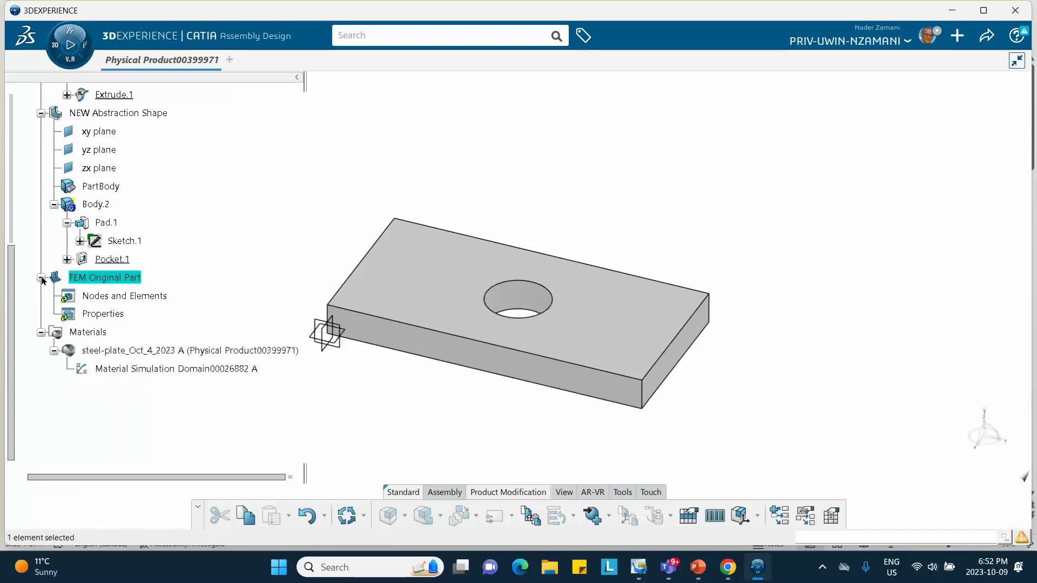
{"action": "left_click", "coordinate": [42, 278]}
Insert a second finite element model into the root physical product, titled FEM Abstraction Shape.
{"action": "scroll", "coordinate": [172, 254], "scroll_direction": "up", "scroll_amount": 10}
{"action": "left_click", "coordinate": [154, 142]}
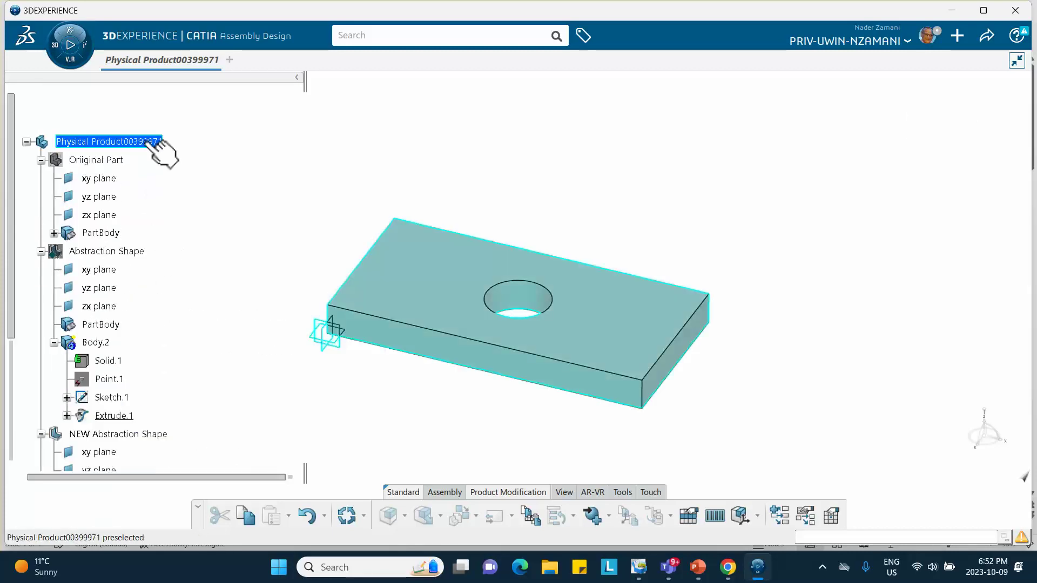
{"action": "right_click", "coordinate": [150, 142]}
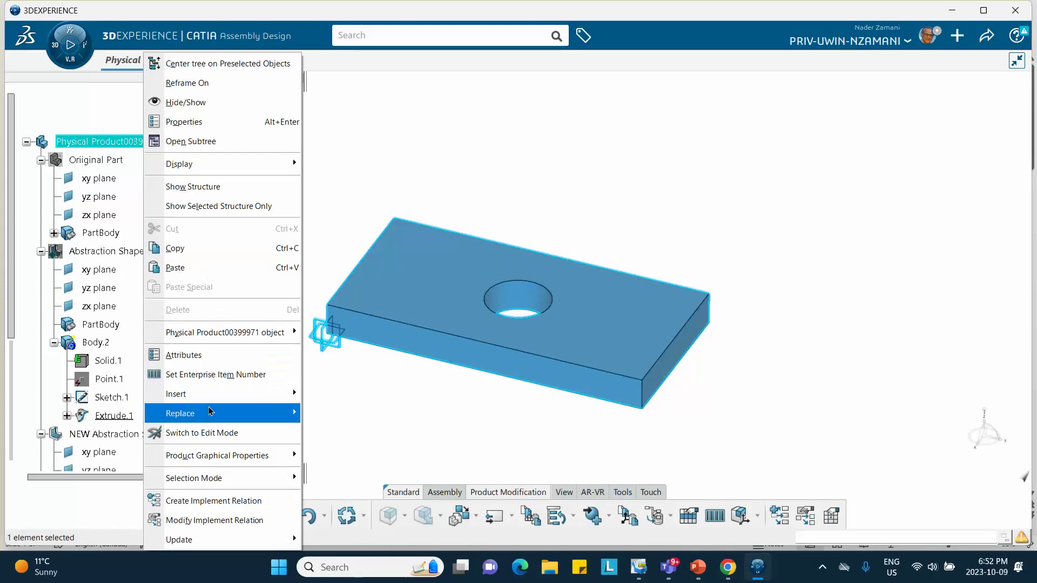
{"action": "mouse_move", "coordinate": [270, 394]}
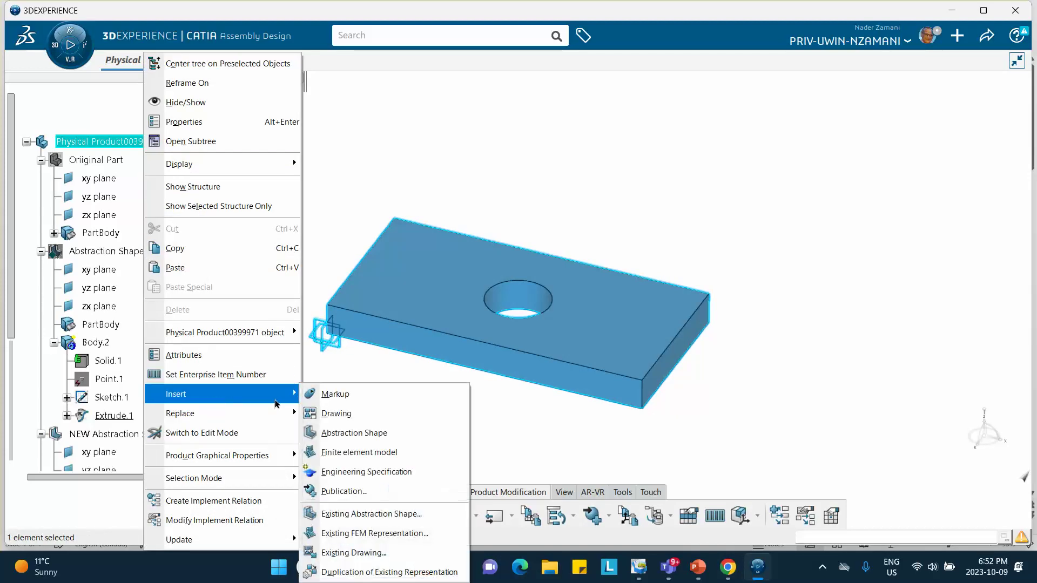
{"action": "left_click", "coordinate": [352, 452]}
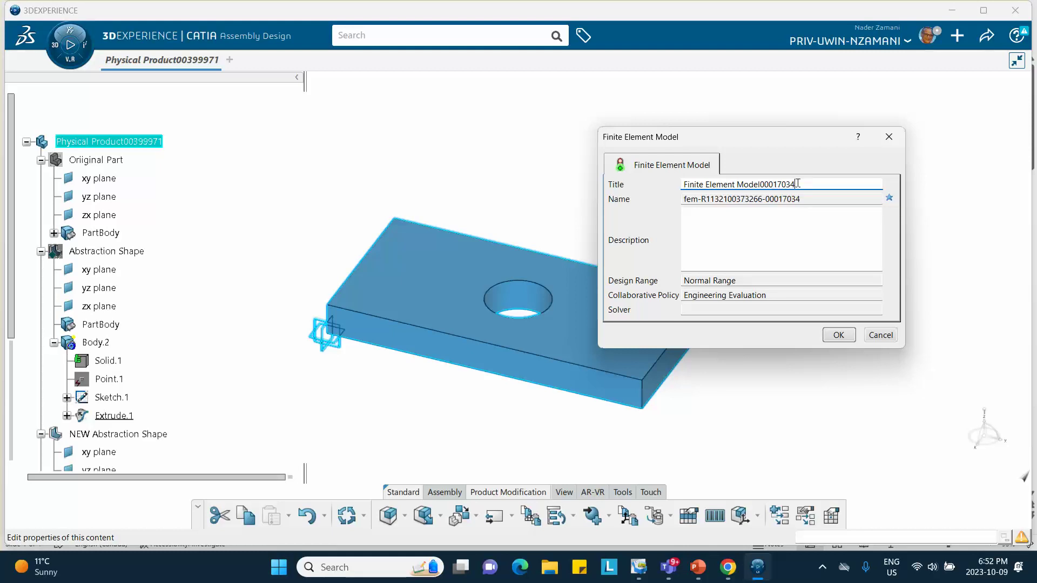
{"action": "key", "text": "BackSpace"}
{"action": "key", "text": "BackSpace"}
{"action": "key", "text": "BackSpace"}
{"action": "key", "text": "BackSpace"}
{"action": "key", "text": "BackSpace"}
{"action": "key", "text": "BackSpace"}
{"action": "key", "text": "BackSpace"}
{"action": "key", "text": "BackSpace"}
{"action": "key", "text": "BackSpace"}
{"action": "key", "text": "BackSpace"}
{"action": "key", "text": "BackSpace"}
{"action": "key", "text": "BackSpace"}
{"action": "key", "text": "BackSpace"}
{"action": "key", "text": "BackSpace"}
{"action": "key", "text": "BackSpace"}
{"action": "key", "text": "BackSpace"}
{"action": "key", "text": "BackSpace"}
{"action": "key", "text": "BackSpace"}
{"action": "key", "text": "BackSpace"}
{"action": "key", "text": "BackSpace"}
{"action": "left_click", "coordinate": [839, 336]}
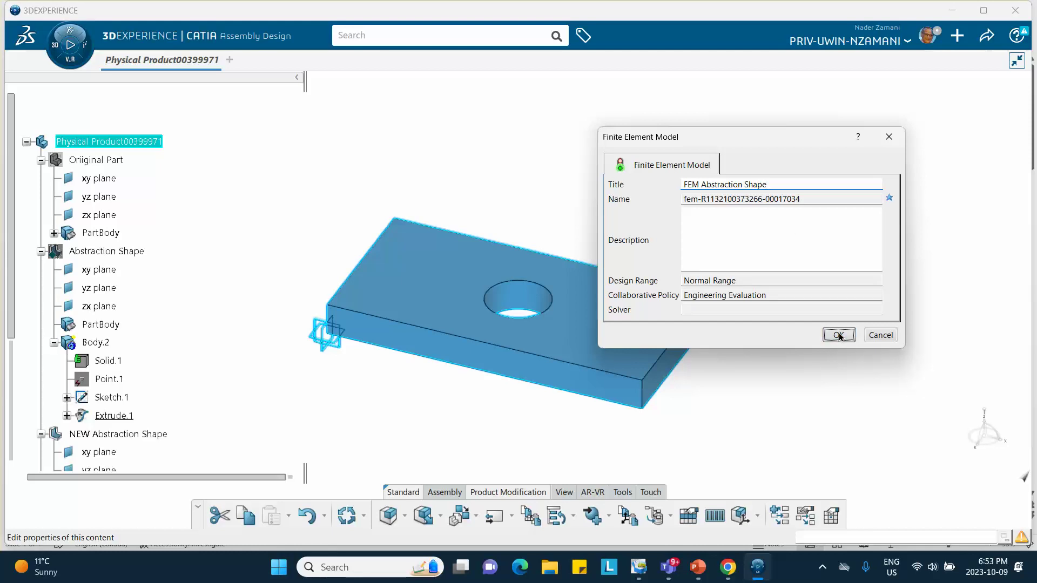
Insert a third finite element model into the root physical product, titled FEM NEW Abstraction Shape.
{"action": "scroll", "coordinate": [225, 170], "scroll_direction": "down", "scroll_amount": 2}
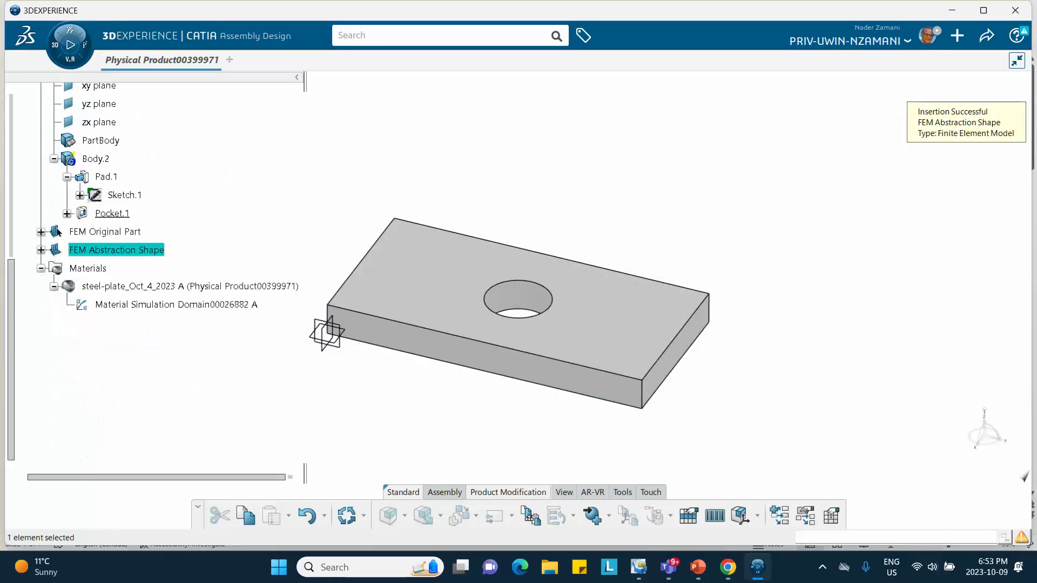
{"action": "double_click", "coordinate": [154, 260]}
{"action": "left_click", "coordinate": [140, 190]}
{"action": "right_click", "coordinate": [141, 191]}
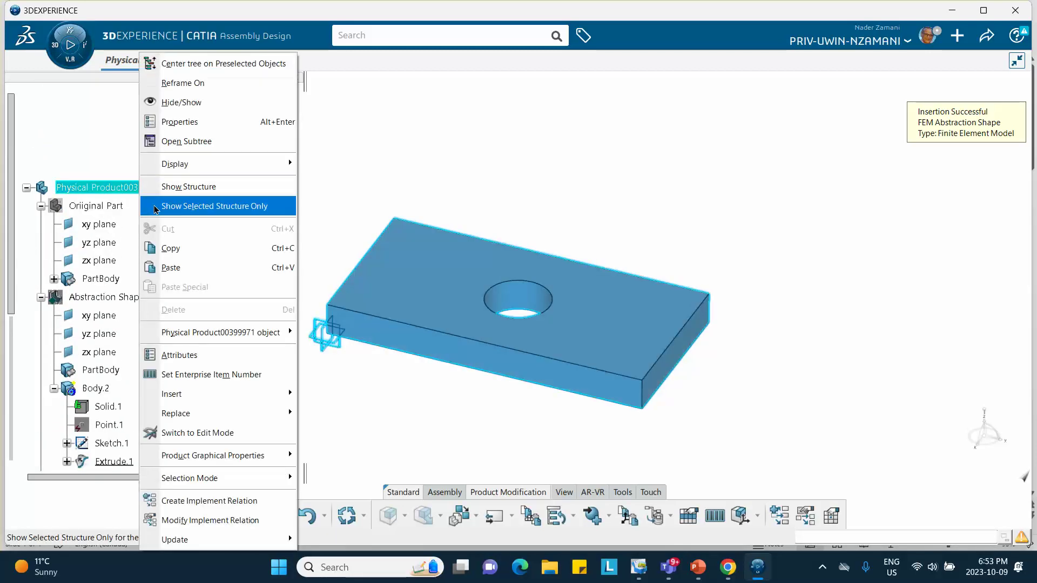
{"action": "mouse_move", "coordinate": [196, 404]}
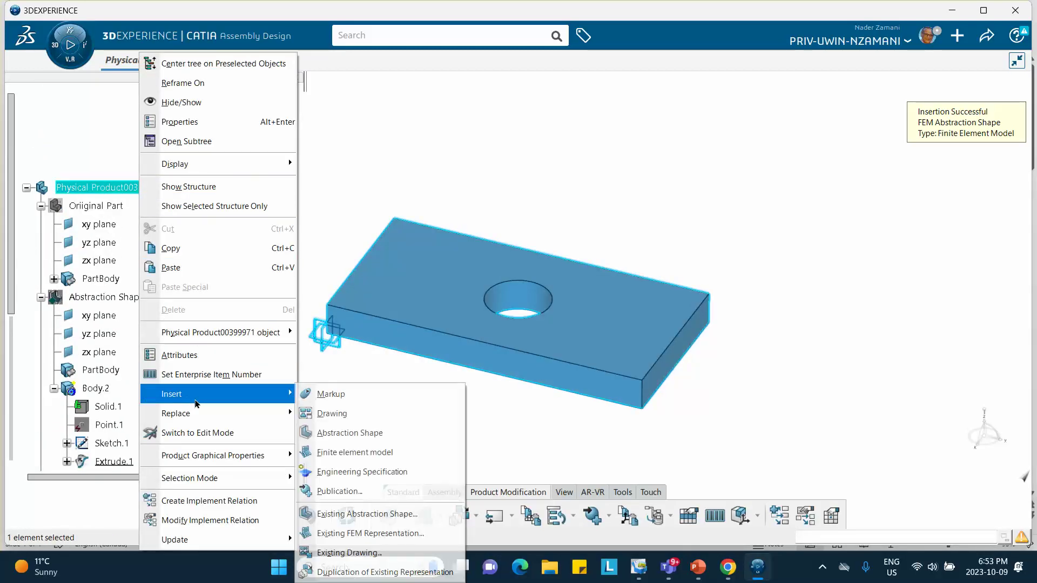
{"action": "left_click", "coordinate": [329, 456]}
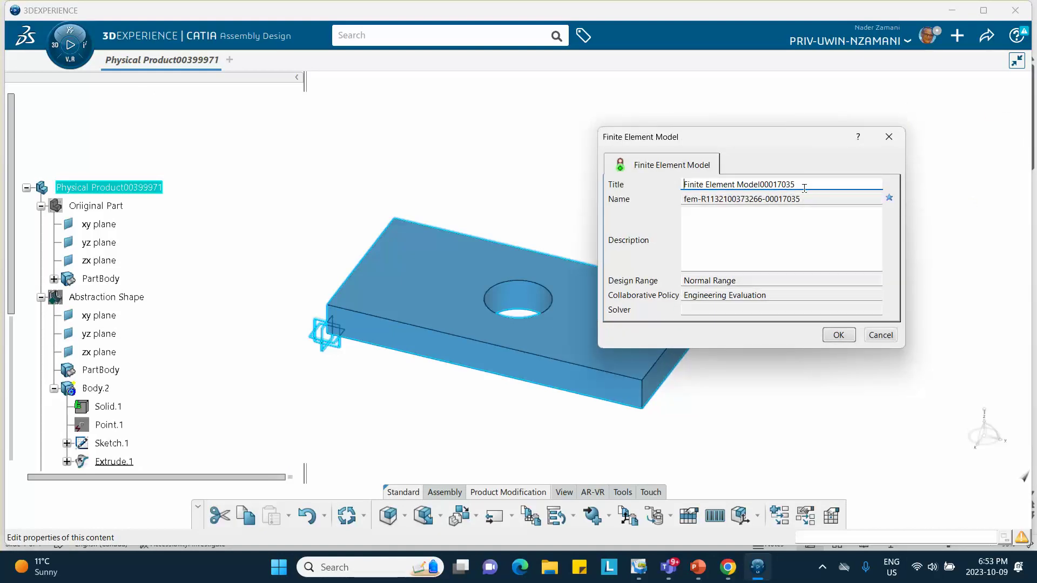
{"action": "key", "text": "BackSpace"}
{"action": "key", "text": "BackSpace"}
{"action": "key", "text": "BackSpace"}
{"action": "key", "text": "BackSpace"}
{"action": "key", "text": "BackSpace"}
{"action": "key", "text": "BackSpace"}
{"action": "key", "text": "BackSpace"}
{"action": "key", "text": "BackSpace"}
{"action": "key", "text": "BackSpace"}
{"action": "key", "text": "BackSpace"}
{"action": "key", "text": "BackSpace"}
{"action": "key", "text": "BackSpace"}
{"action": "key", "text": "BackSpace"}
{"action": "key", "text": "BackSpace"}
{"action": "key", "text": "BackSpace"}
{"action": "key", "text": "BackSpace"}
{"action": "key", "text": "BackSpace"}
{"action": "key", "text": "BackSpace"}
{"action": "key", "text": "BackSpace"}
{"action": "key", "text": "BackSpace"}
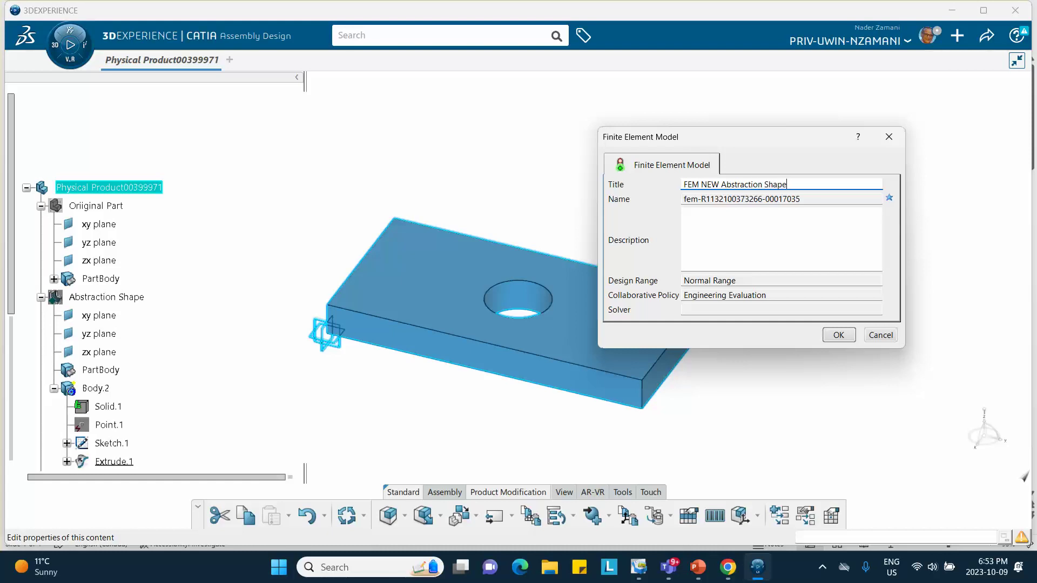
{"action": "left_click", "coordinate": [836, 334]}
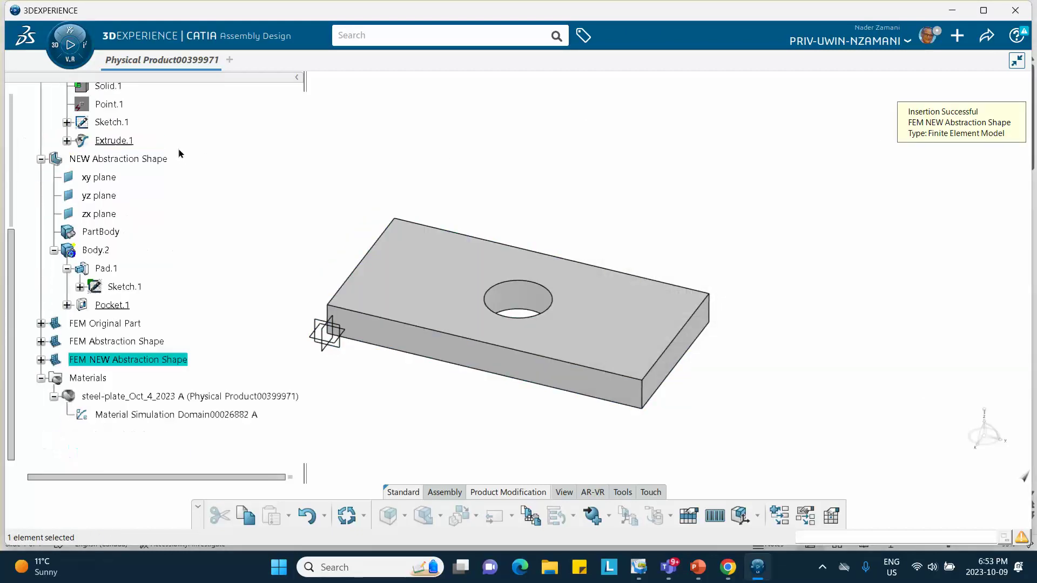
Expand the three finite element models in the tree to examine their contents.
{"action": "scroll", "coordinate": [179, 153], "scroll_direction": "down", "scroll_amount": 3}
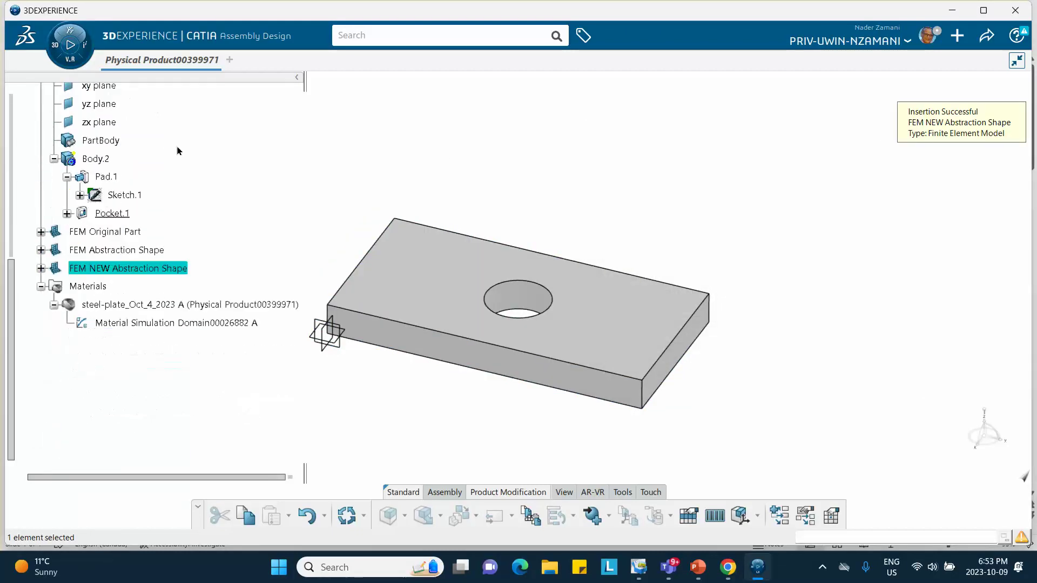
{"action": "left_click", "coordinate": [41, 231]}
{"action": "left_click", "coordinate": [41, 286]}
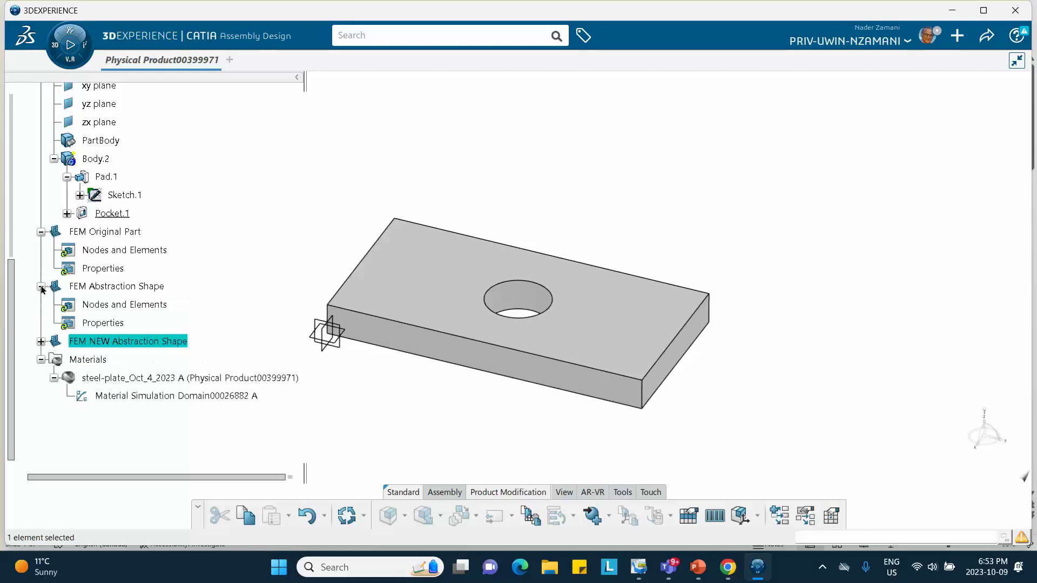
{"action": "left_click", "coordinate": [41, 341]}
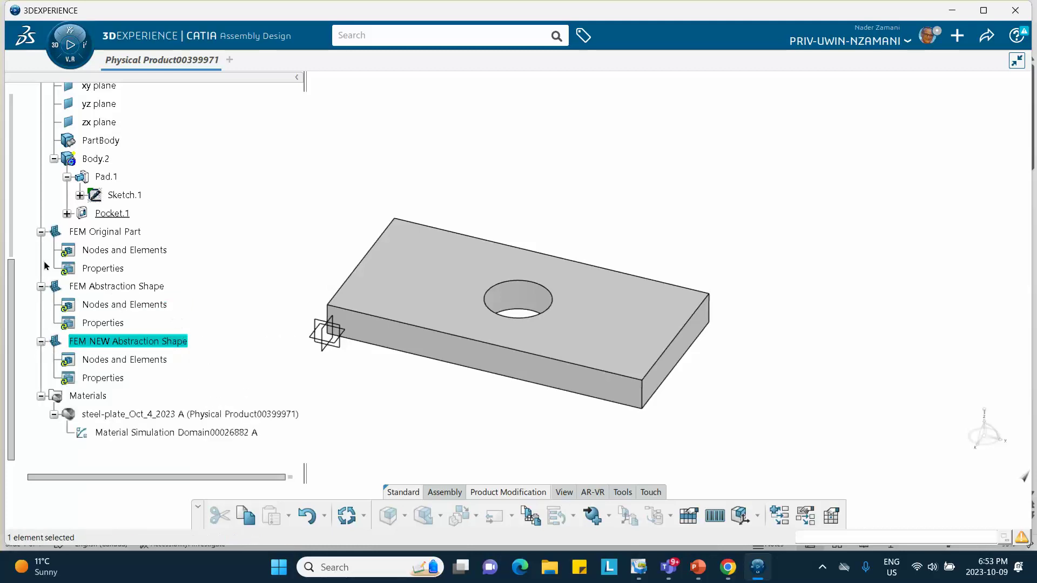
Activate the FEM Original Part model and set only the original part's 3D shape as its contributing shape.
{"action": "left_click", "coordinate": [42, 287]}
{"action": "left_click", "coordinate": [42, 305]}
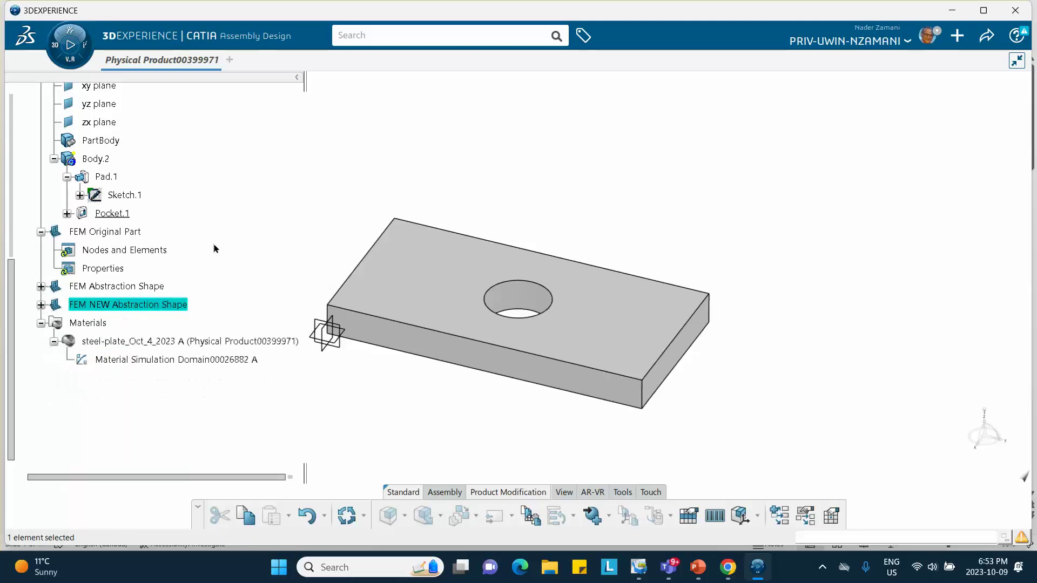
{"action": "double_click", "coordinate": [116, 249]}
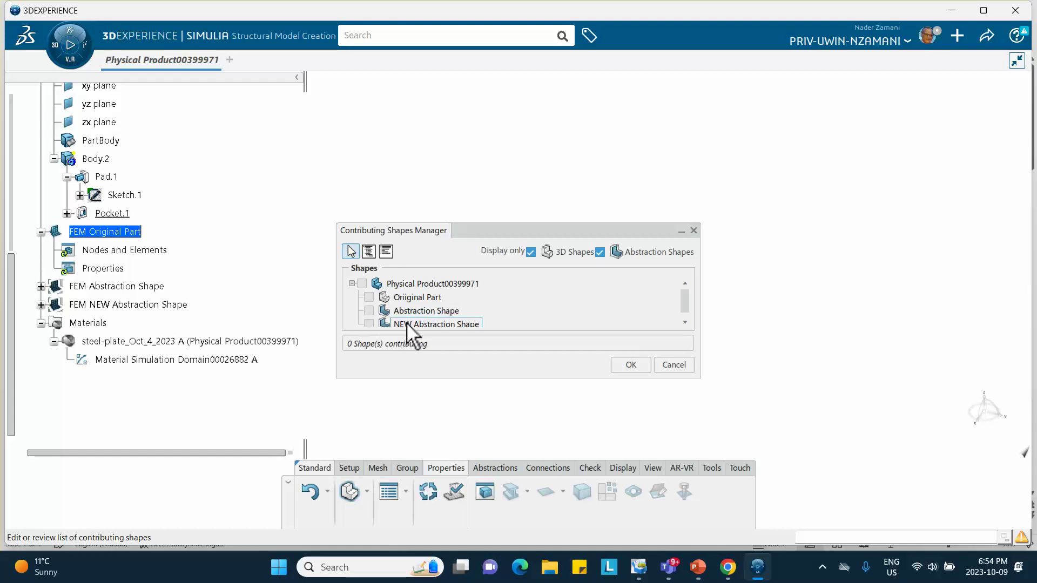
{"action": "left_click", "coordinate": [368, 298]}
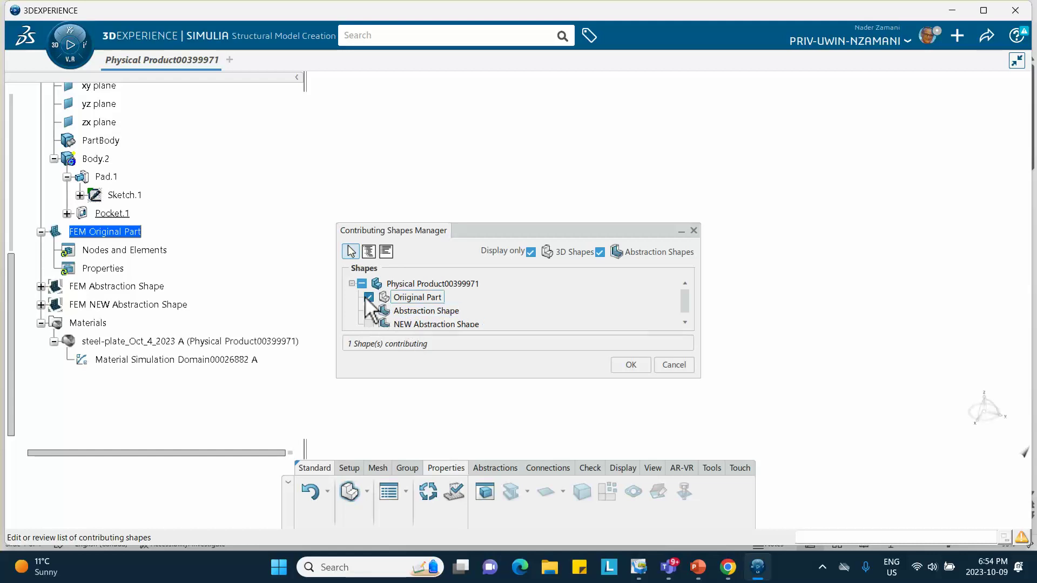
{"action": "left_click", "coordinate": [630, 365]}
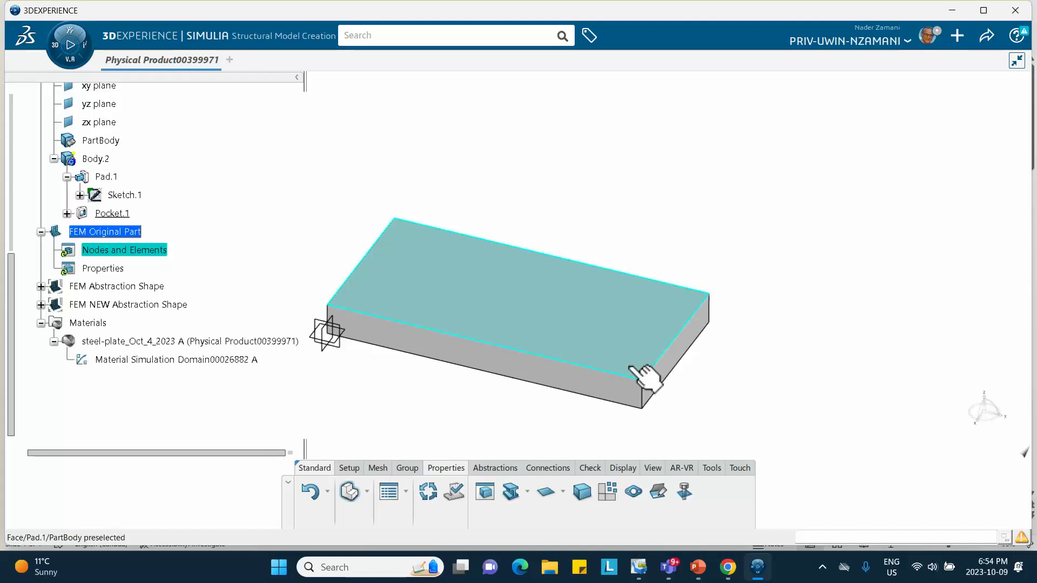
Generate a hex-only Partition Hex Mesh with a 20 mm mesh size on the original part's PartBody.
{"action": "left_click", "coordinate": [103, 246]}
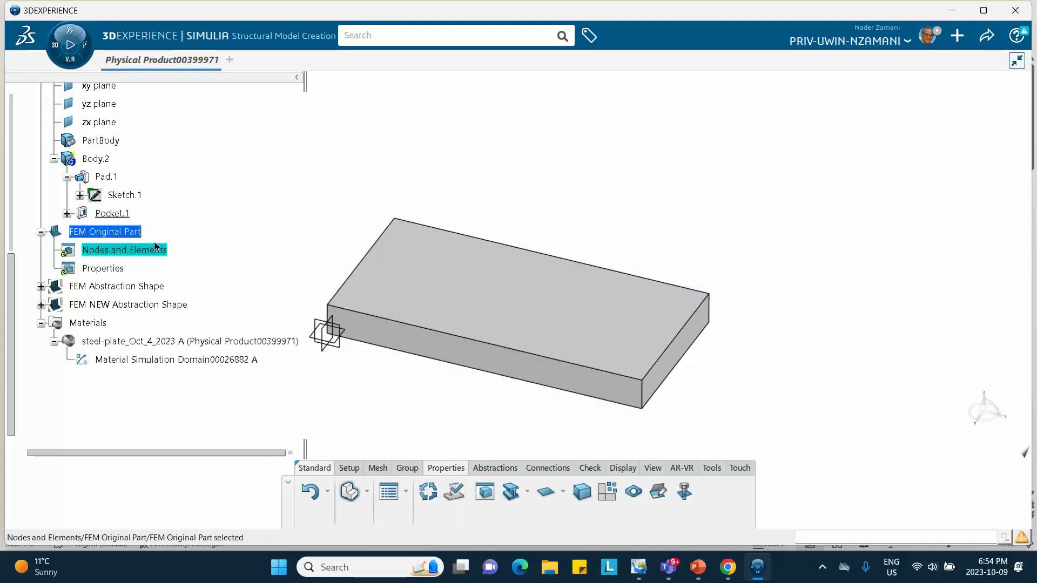
{"action": "scroll", "coordinate": [160, 255], "scroll_direction": "up", "scroll_amount": 5}
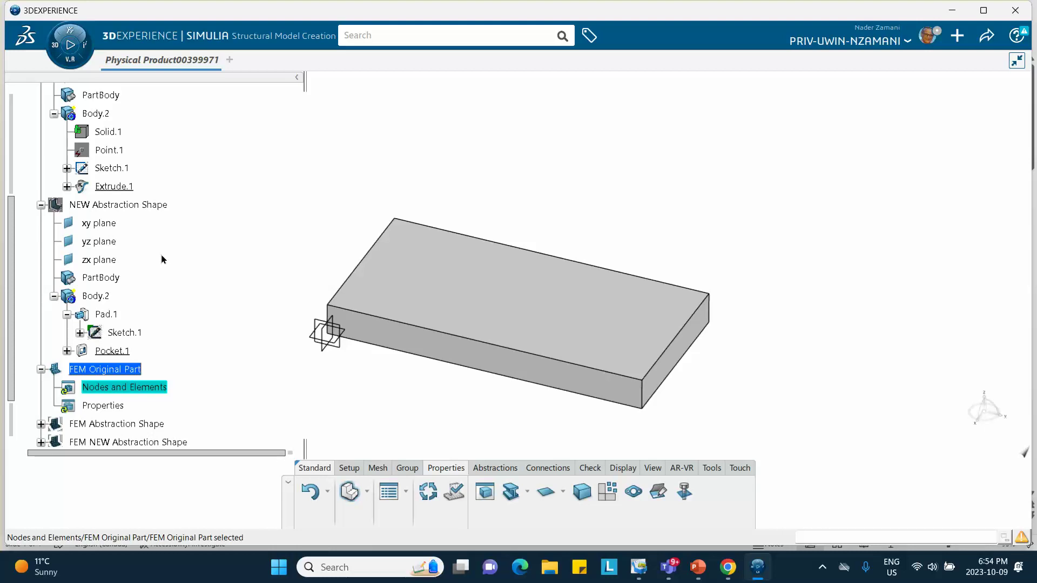
{"action": "scroll", "coordinate": [160, 254], "scroll_direction": "up", "scroll_amount": 8}
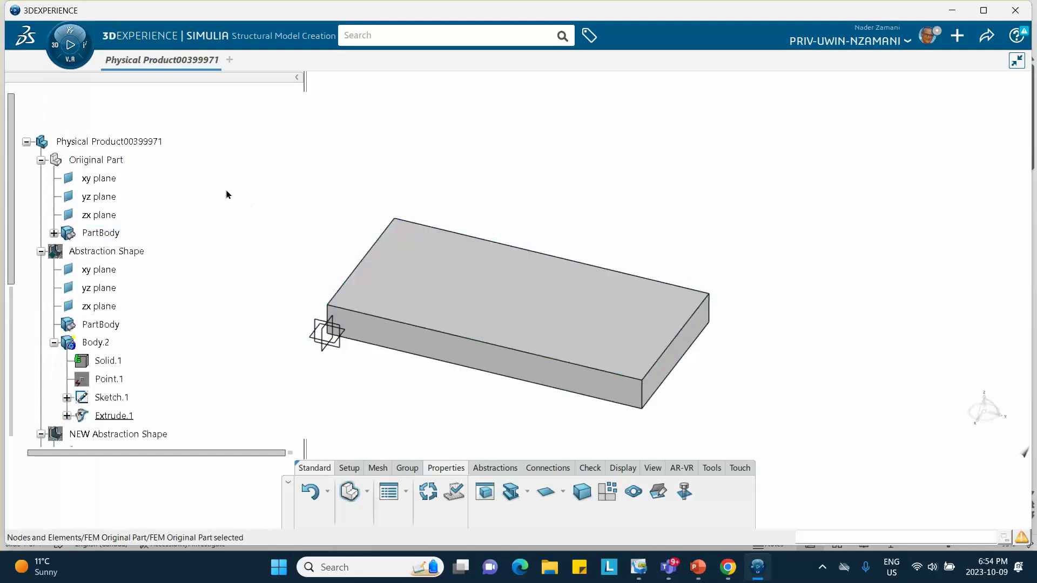
{"action": "scroll", "coordinate": [174, 186], "scroll_direction": "down", "scroll_amount": 6}
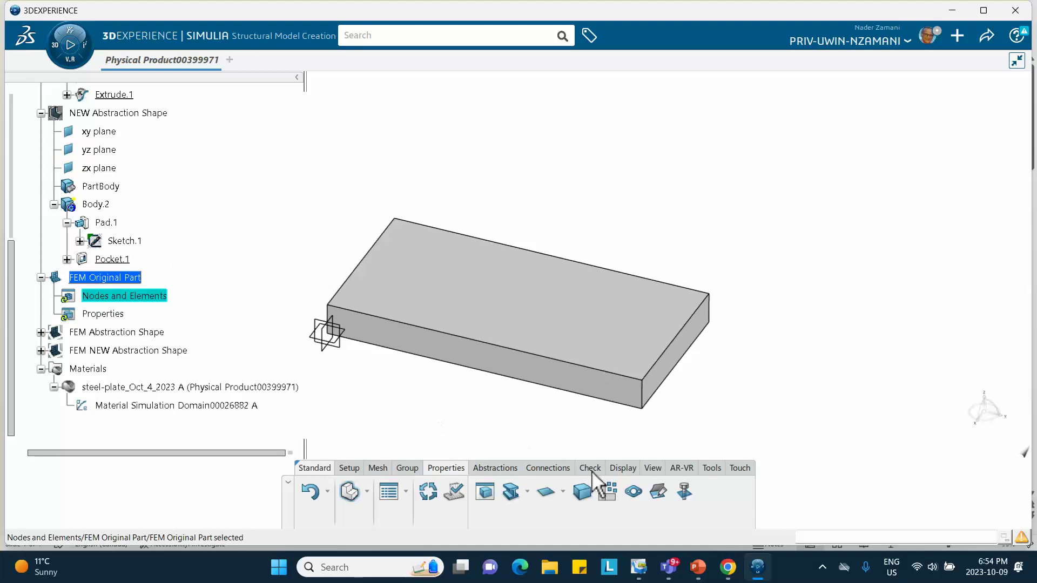
{"action": "left_click", "coordinate": [374, 471]}
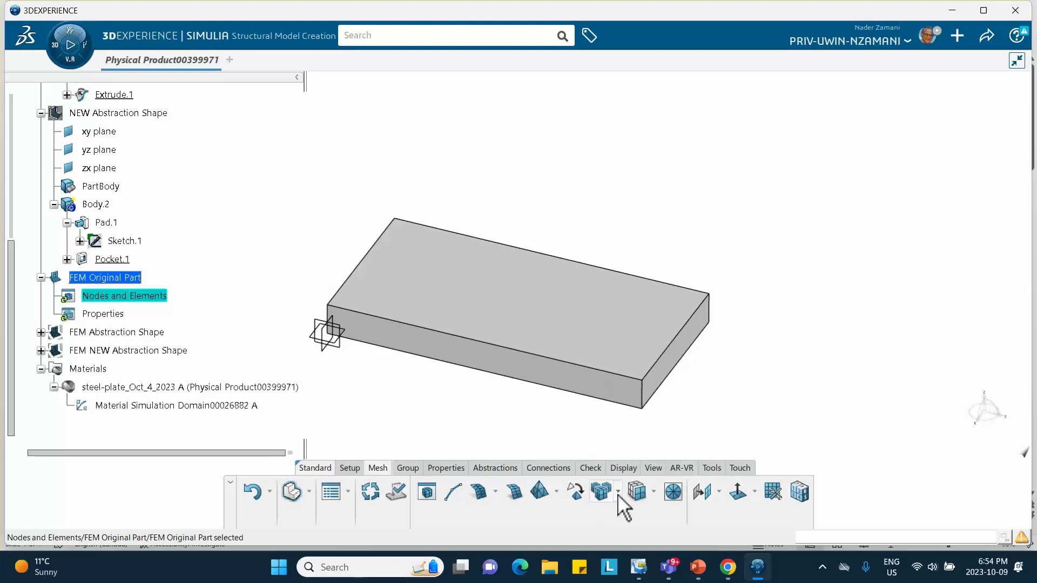
{"action": "left_click", "coordinate": [598, 490]}
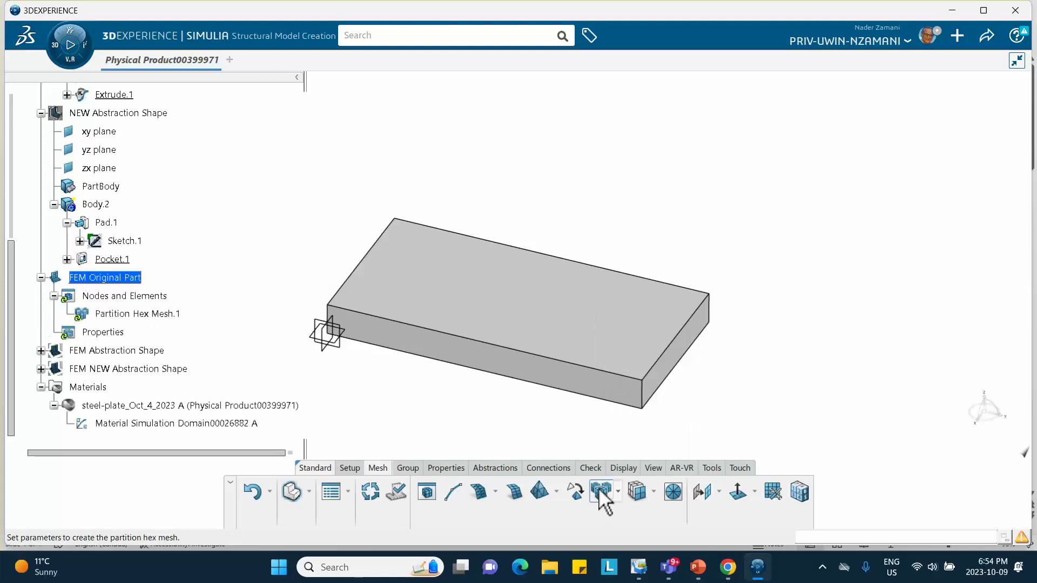
{"action": "left_click", "coordinate": [550, 346]}
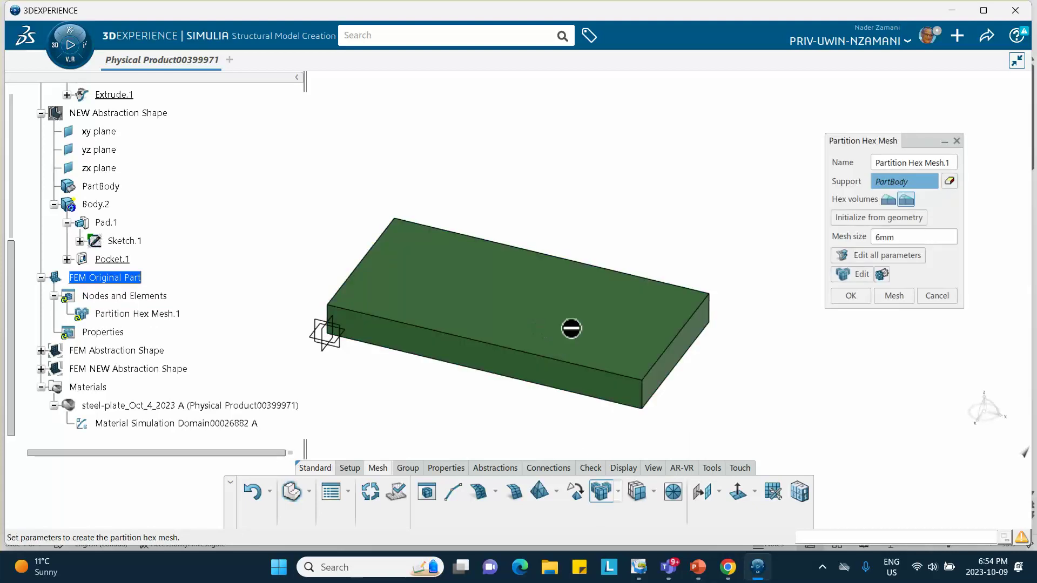
{"action": "double_click", "coordinate": [901, 238]}
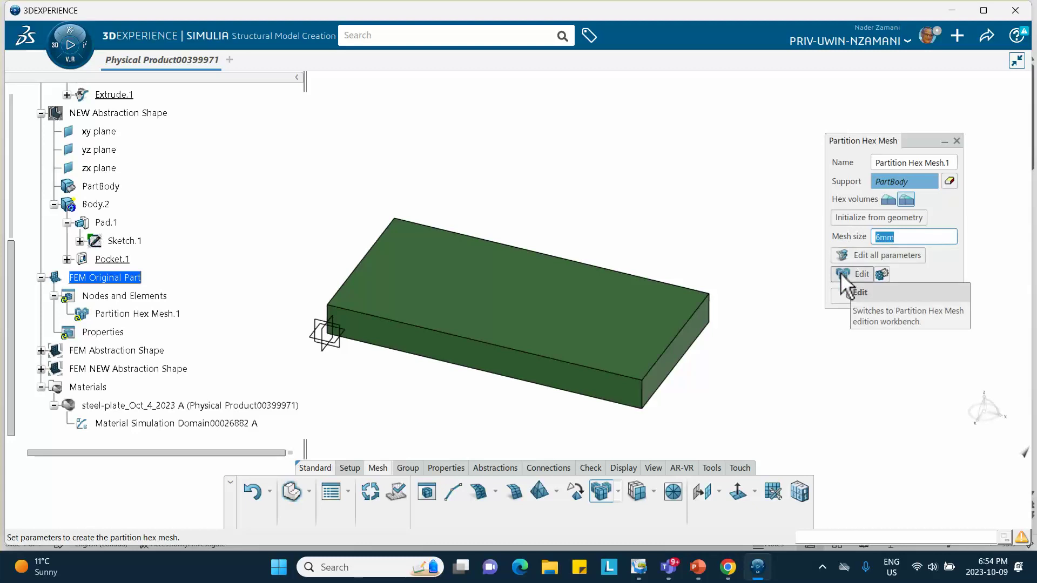
{"action": "type", "text": "20"}
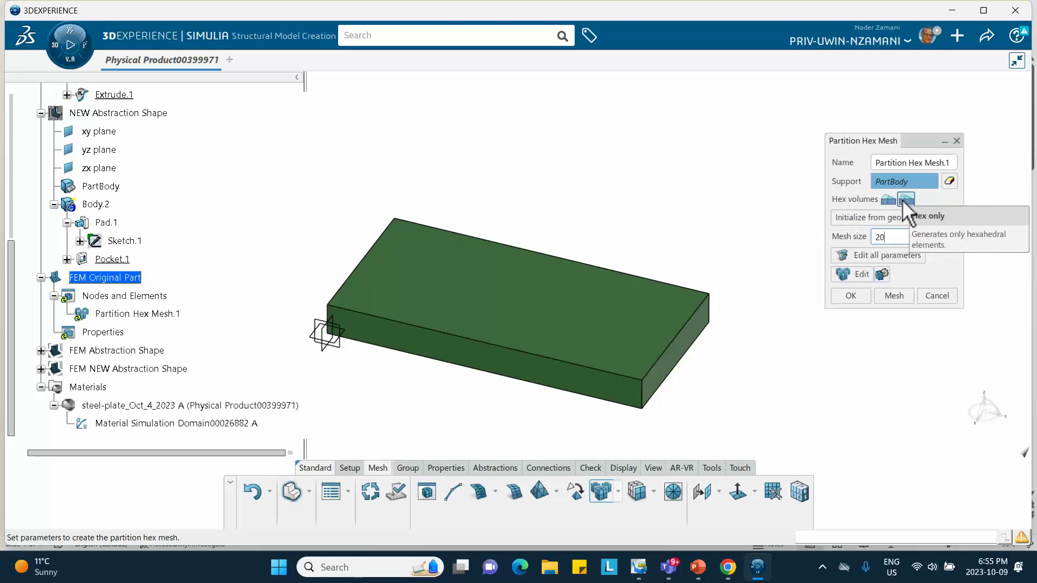
{"action": "left_click", "coordinate": [899, 296]}
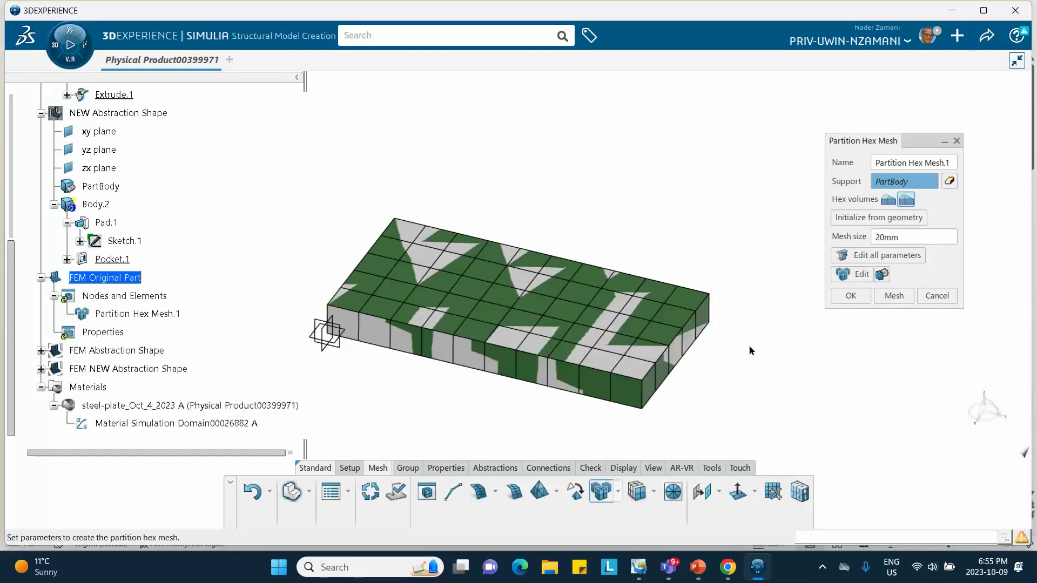
{"action": "left_click", "coordinate": [850, 297]}
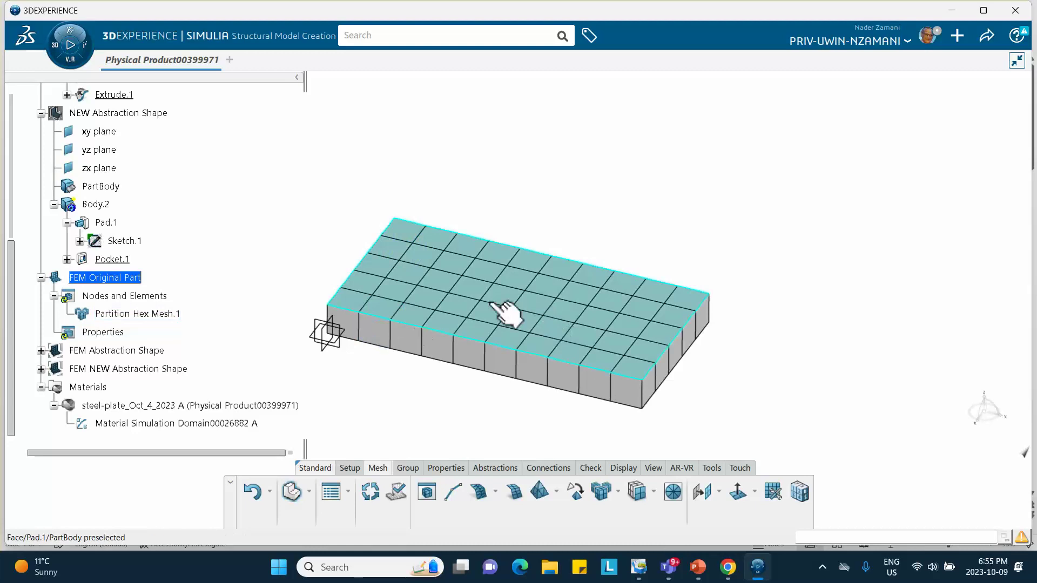
Assign a solid section with the steel-plate_Oct_4_2023 material to the original part's partition hex mesh.
{"action": "middle_click_drag", "start_coordinate": [493, 302], "coordinate": [449, 236]}
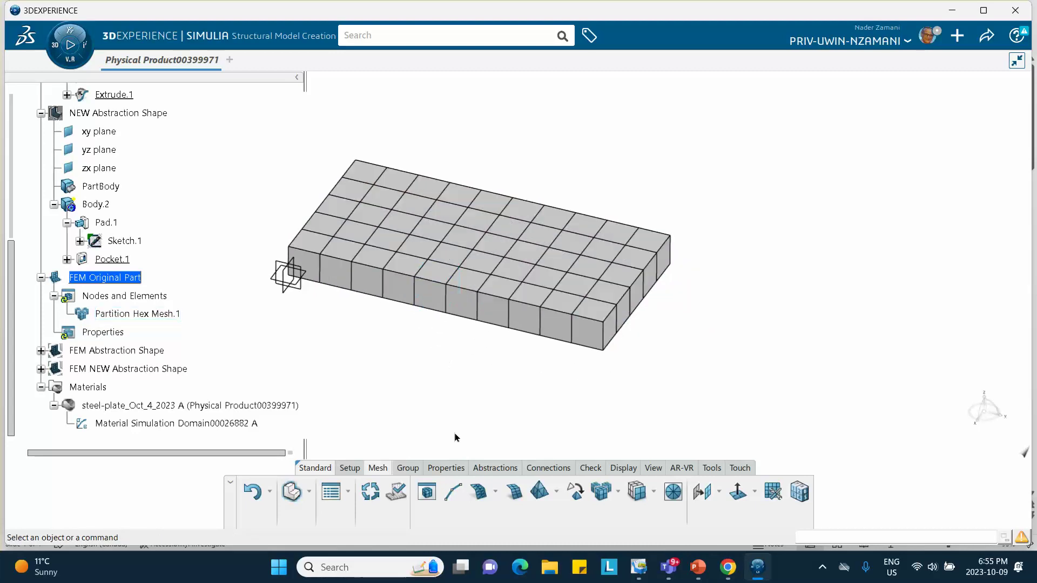
{"action": "left_click", "coordinate": [438, 468]}
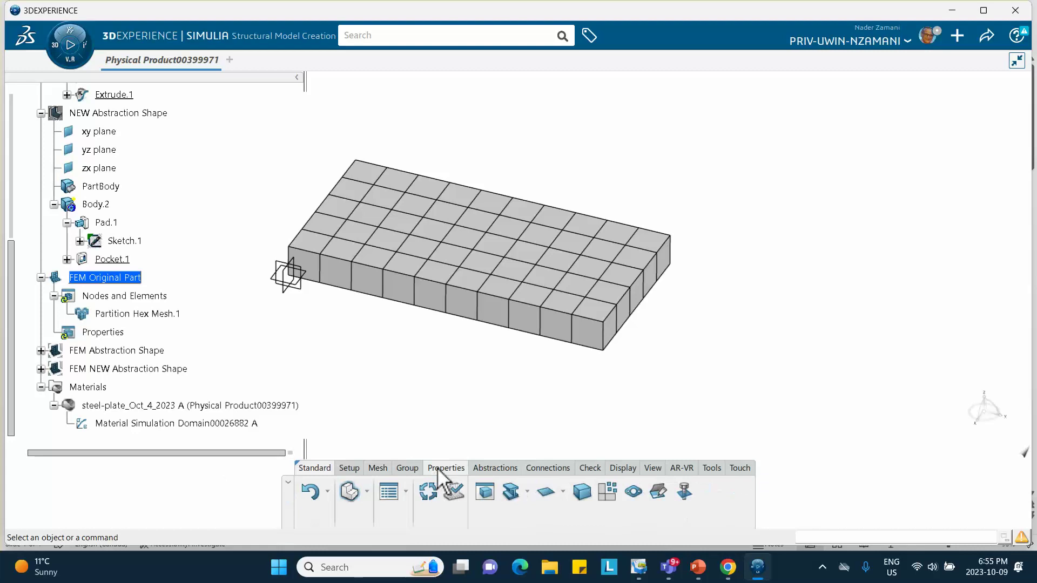
{"action": "left_click", "coordinate": [581, 492]}
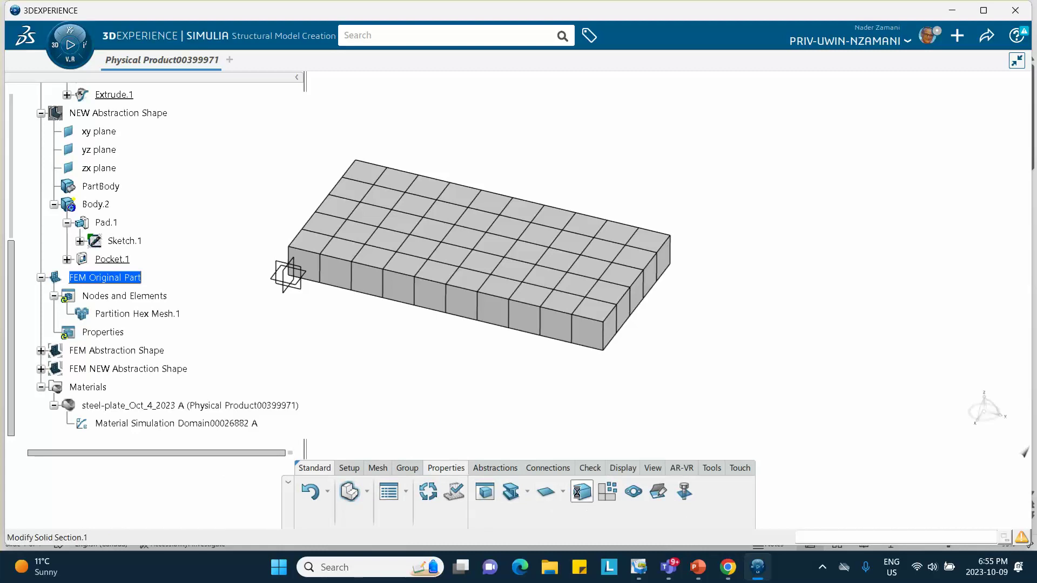
{"action": "left_click", "coordinate": [565, 276]}
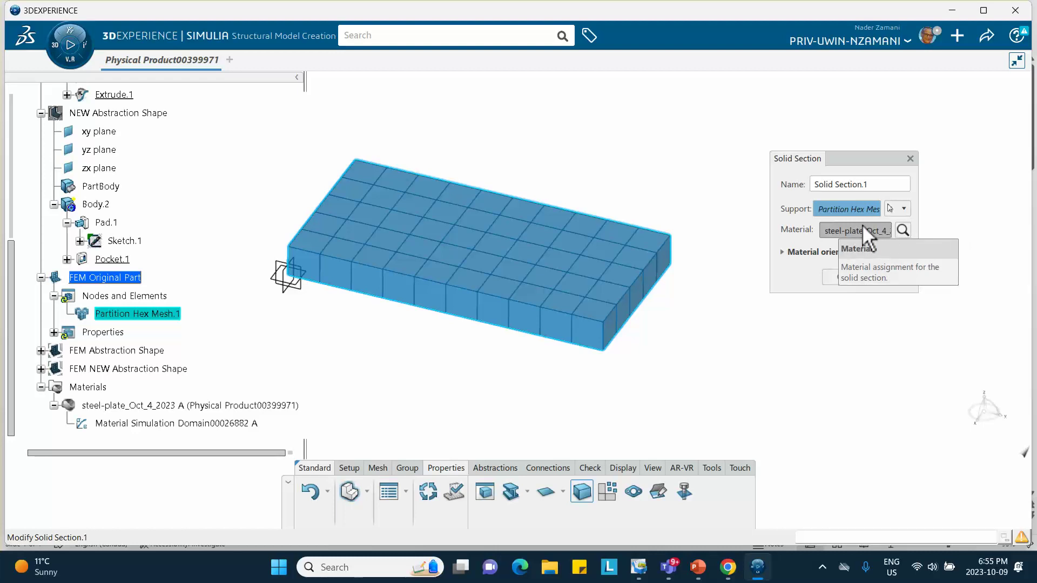
{"action": "left_click", "coordinate": [839, 275]}
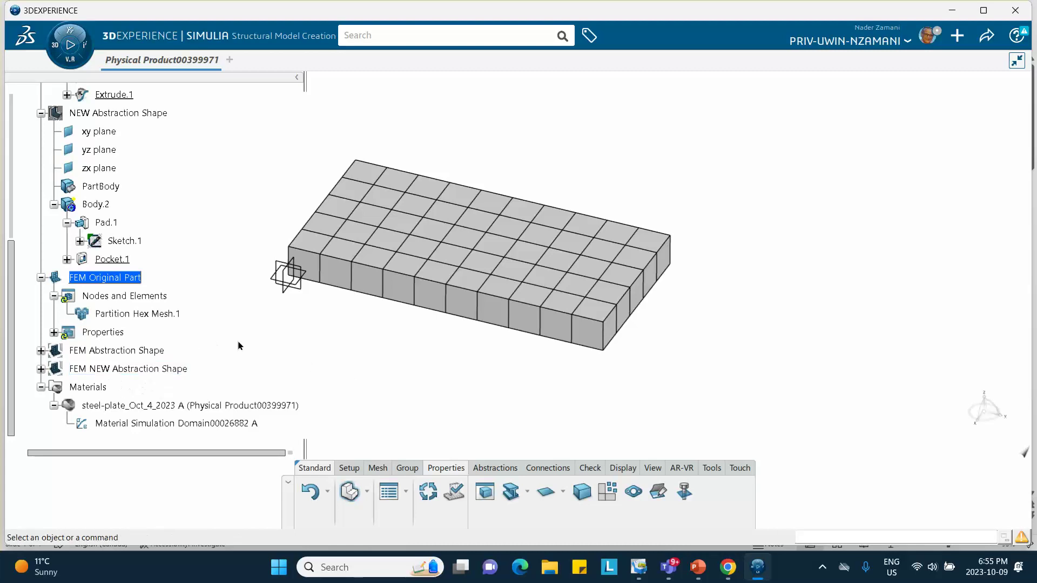
Activate the FEM Abstraction Shape model and set only Abstraction Shape as its contributing shape.
{"action": "middle_click_drag", "start_coordinate": [278, 335], "coordinate": [345, 322]}
{"action": "scroll", "coordinate": [143, 322], "scroll_direction": "down", "scroll_amount": 2}
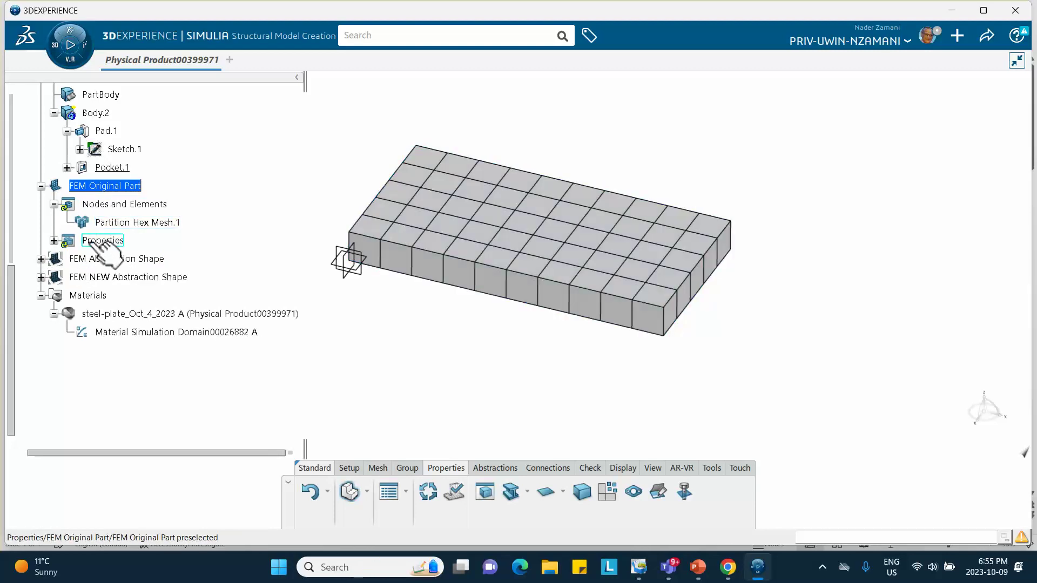
{"action": "left_click", "coordinate": [42, 187]}
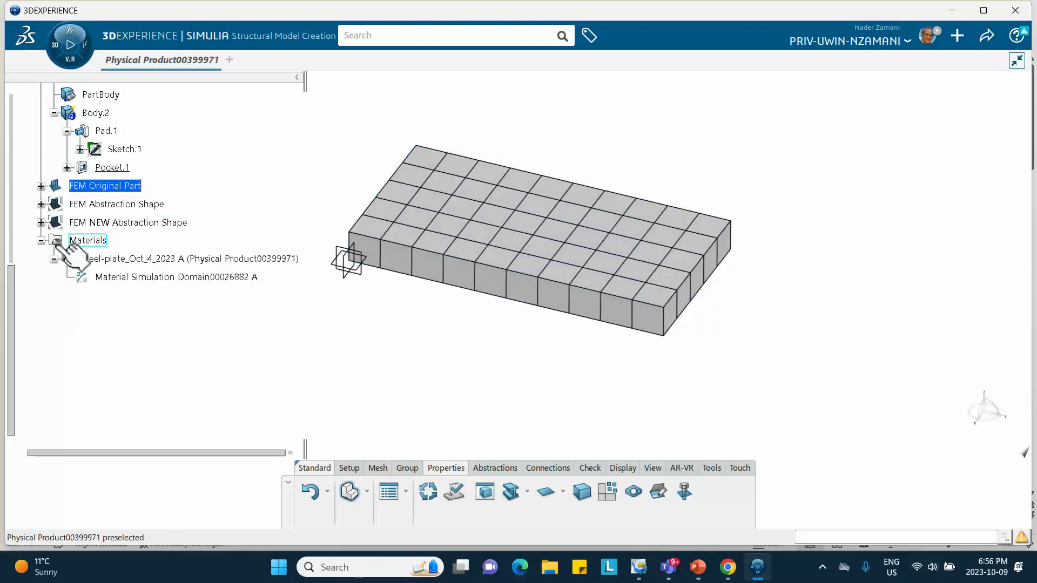
{"action": "left_click", "coordinate": [41, 205]}
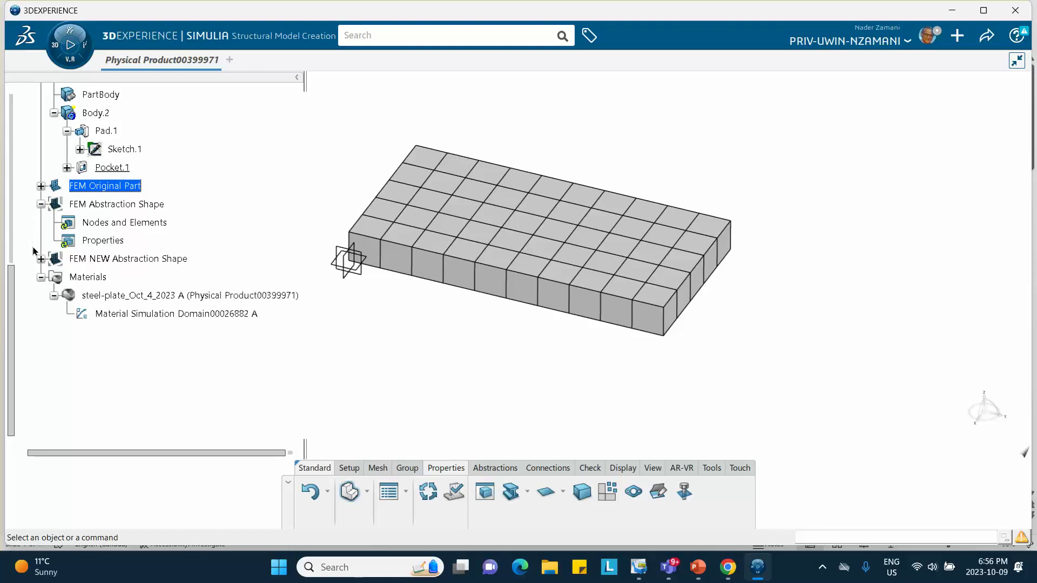
{"action": "double_click", "coordinate": [123, 222]}
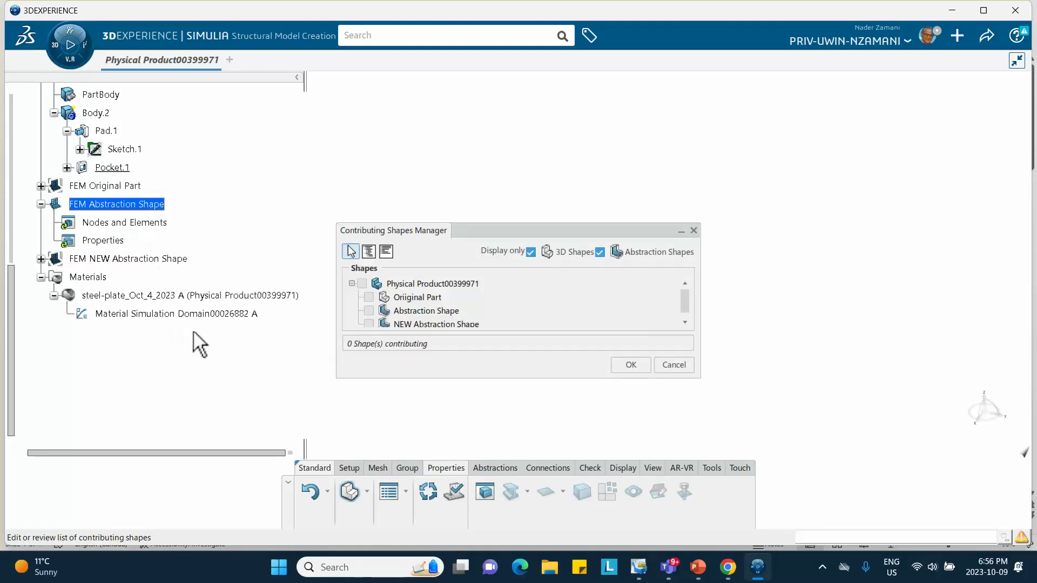
{"action": "left_click", "coordinate": [369, 311]}
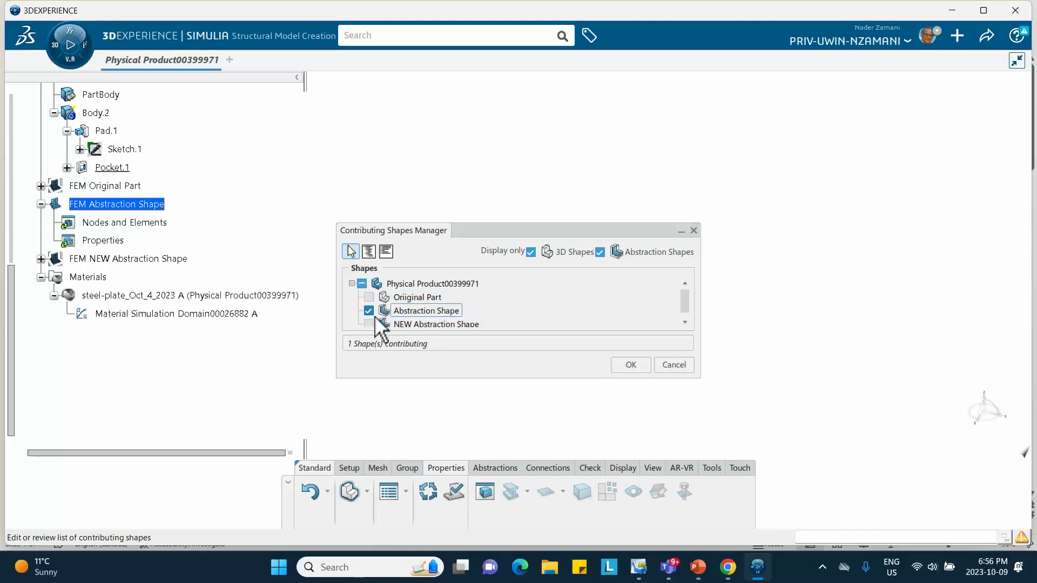
{"action": "left_click", "coordinate": [630, 365]}
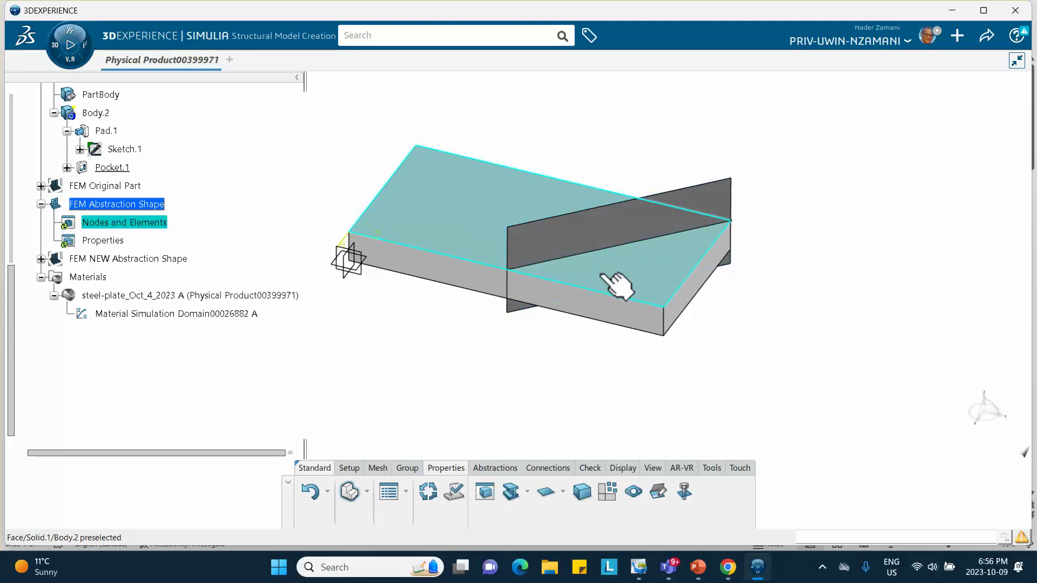
Switch from Structural Model Creation to the Simulation Model Preparation app to prepare the abstraction shape's geometry.
{"action": "mouse_move", "coordinate": [728, 570]}
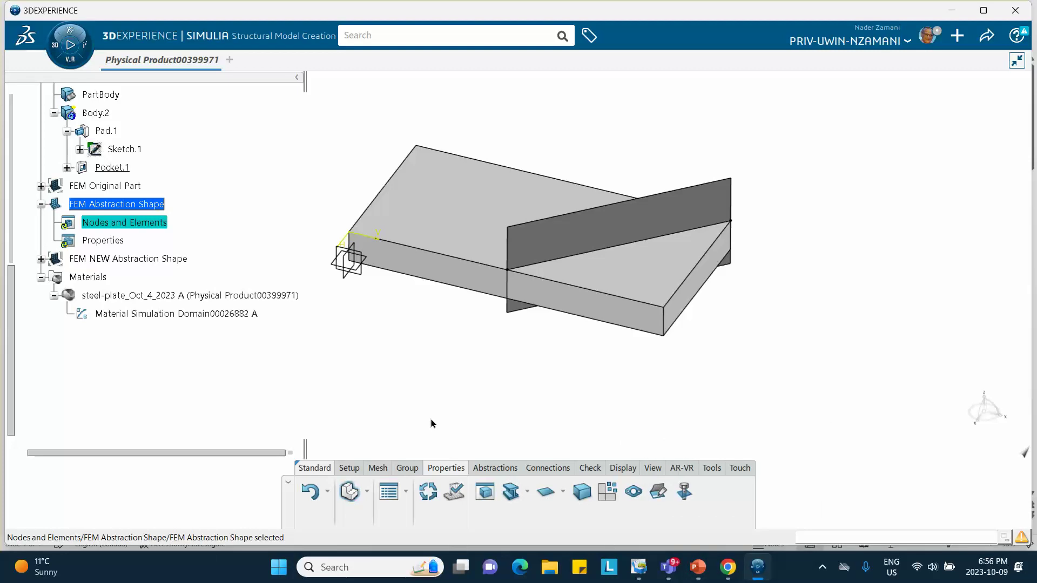
{"action": "left_click", "coordinate": [366, 492]}
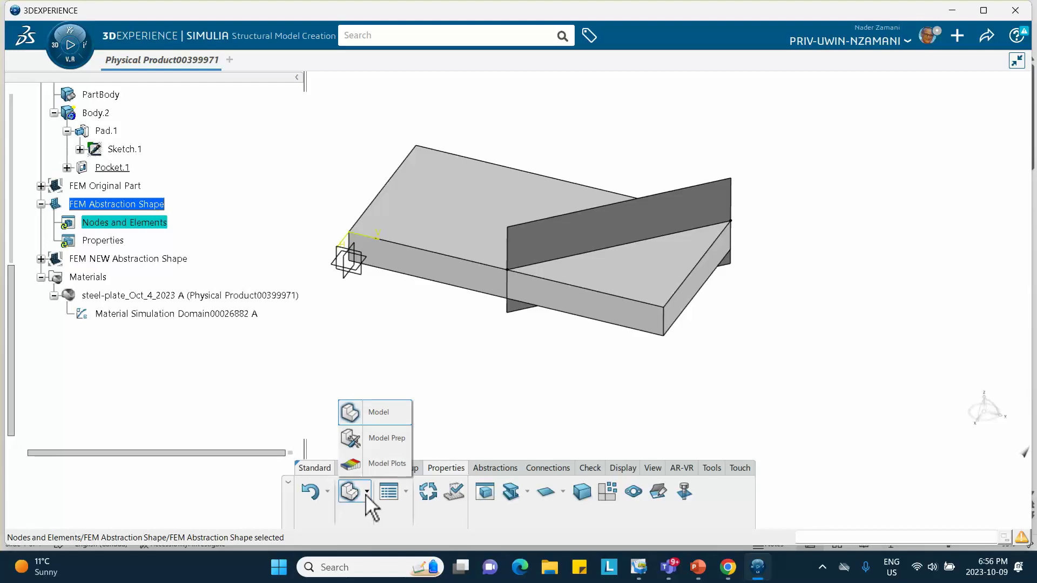
{"action": "left_click", "coordinate": [373, 440]}
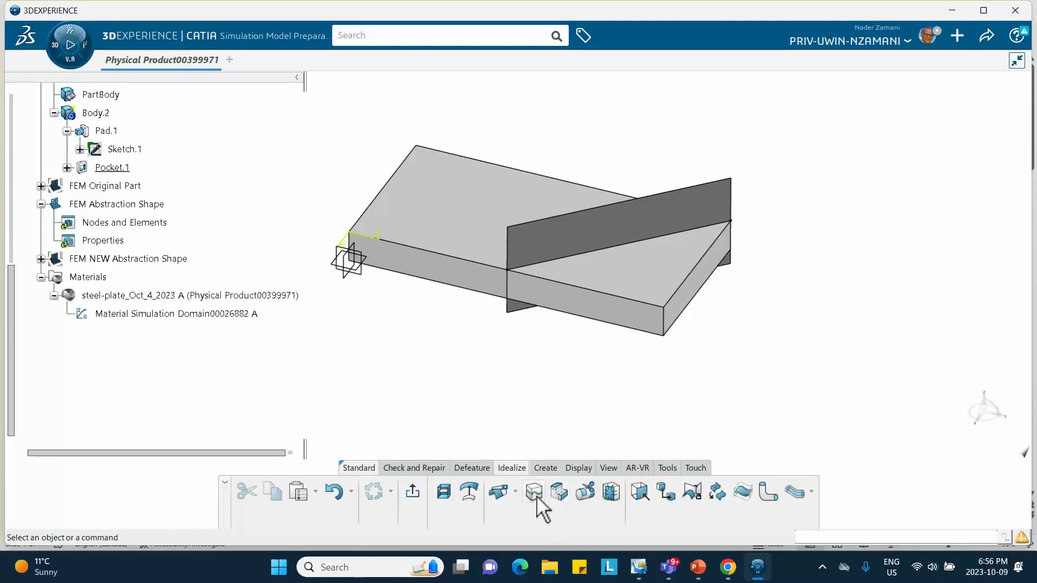
Partition the abstraction shape's solid volume with the slanted extruded surface, without cutting extrapolation, and hide that surface.
{"action": "left_click", "coordinate": [536, 498]}
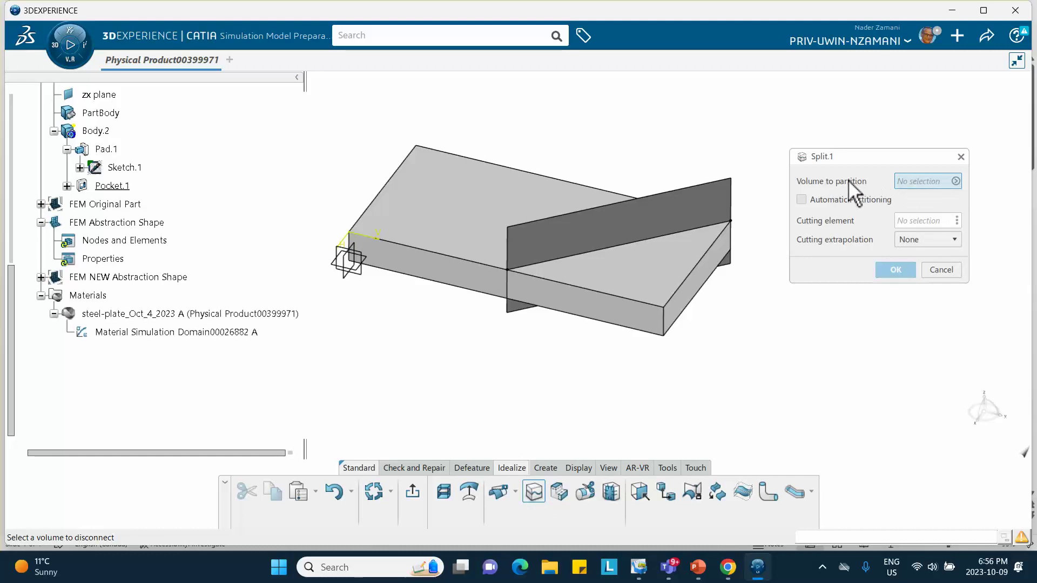
{"action": "left_click", "coordinate": [497, 215]}
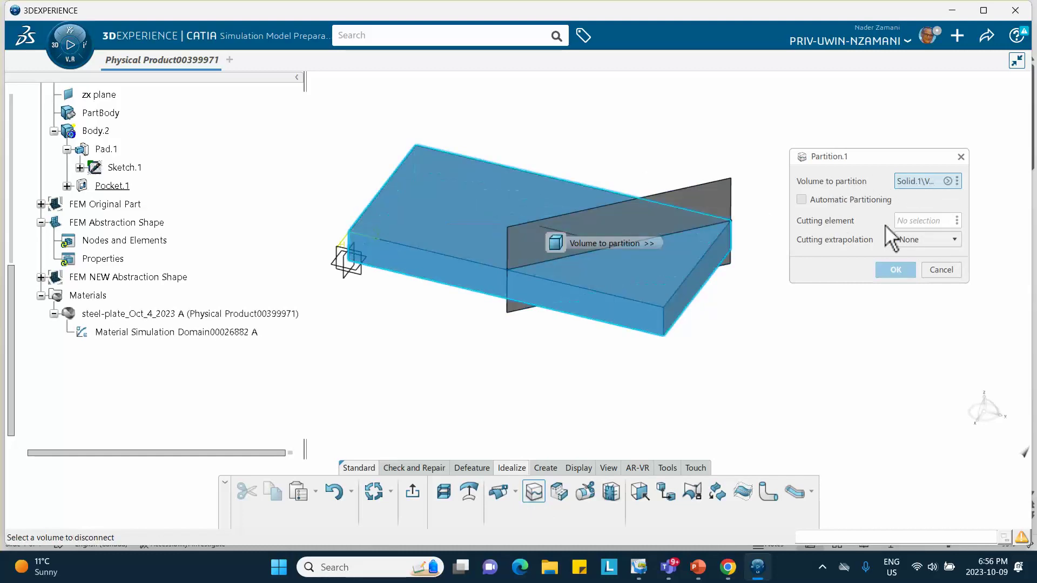
{"action": "left_click", "coordinate": [913, 221]}
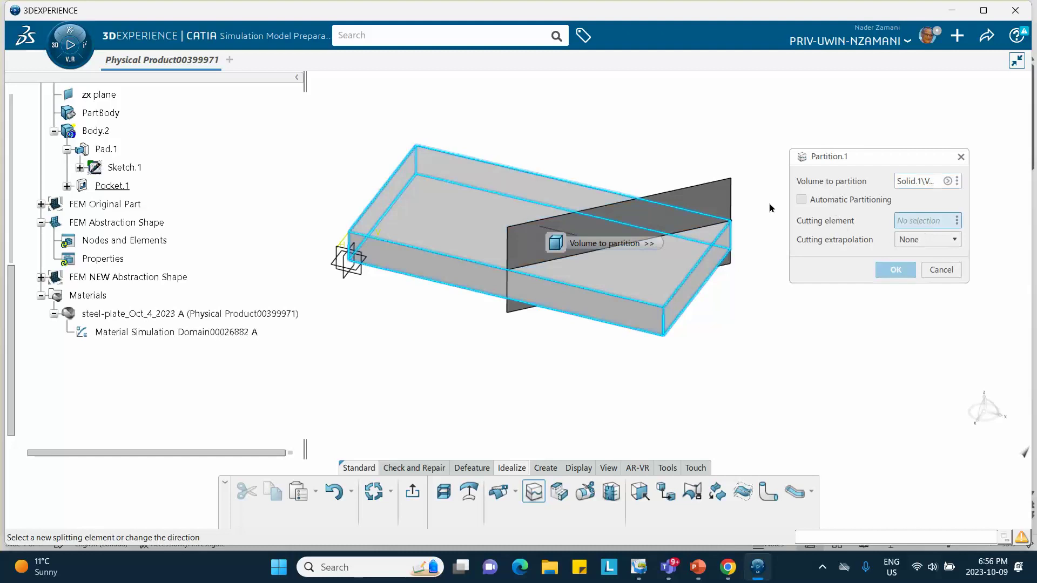
{"action": "left_click", "coordinate": [729, 203]}
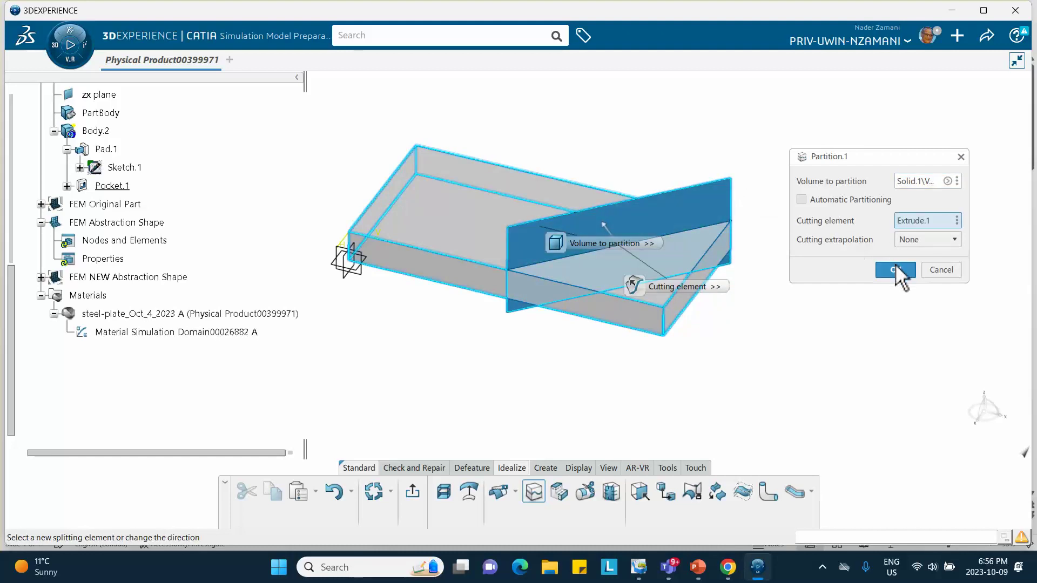
{"action": "left_click", "coordinate": [896, 270]}
{"action": "left_click", "coordinate": [816, 318]}
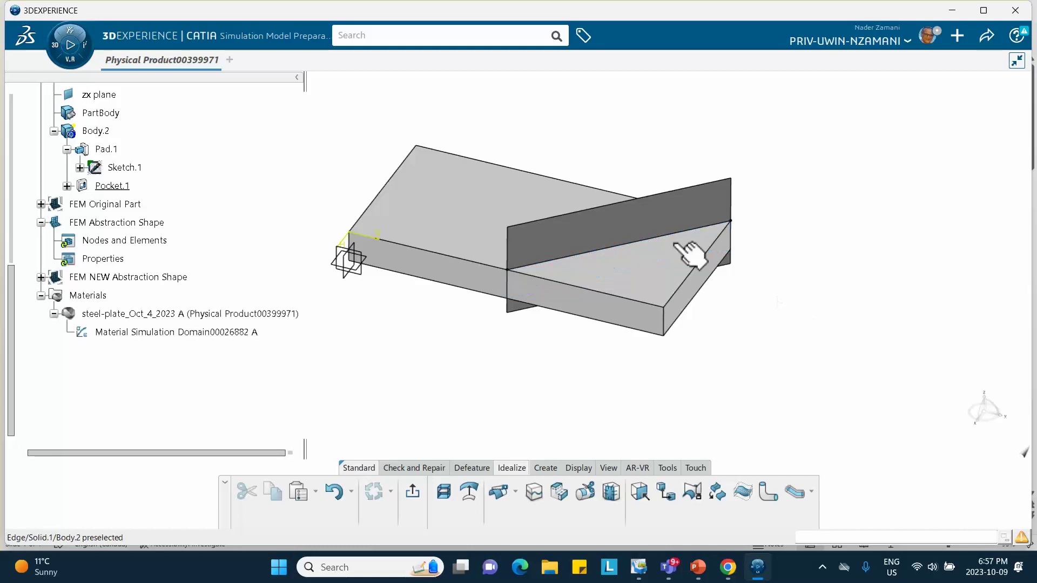
{"action": "right_click", "coordinate": [670, 217]}
{"action": "left_click", "coordinate": [692, 261]}
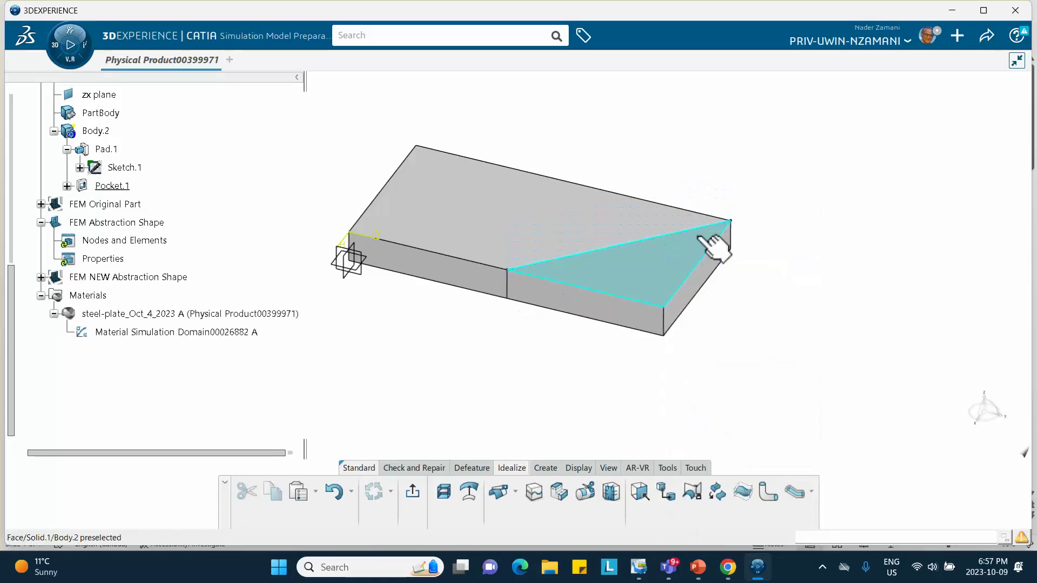
Return from Simulation Model Preparation to the Structural Model Creation app with the partitioned abstraction shape.
{"action": "middle_click_drag", "start_coordinate": [570, 337], "coordinate": [558, 310]}
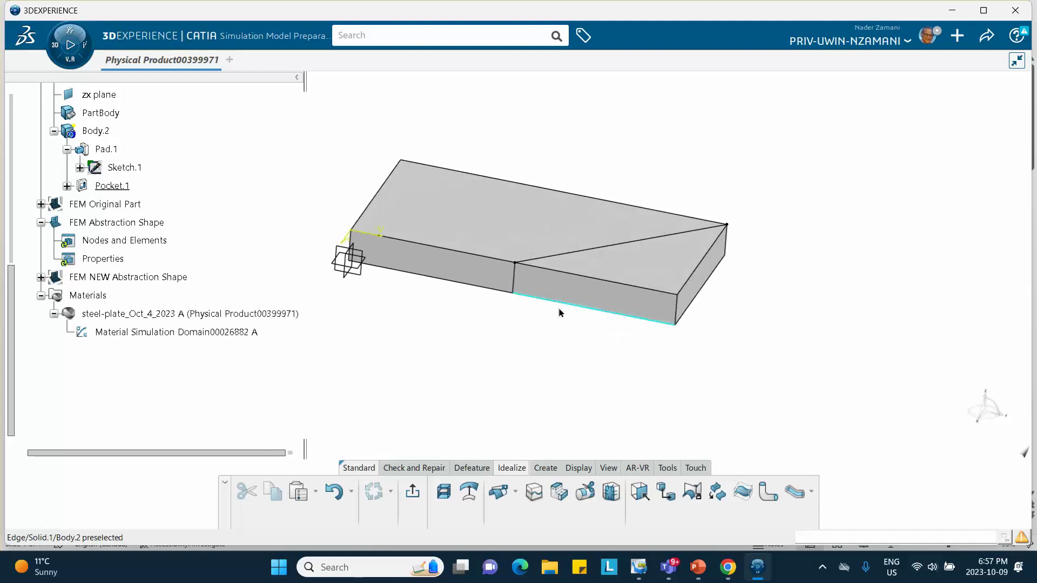
{"action": "middle_click_drag", "start_coordinate": [339, 216], "coordinate": [296, 228]}
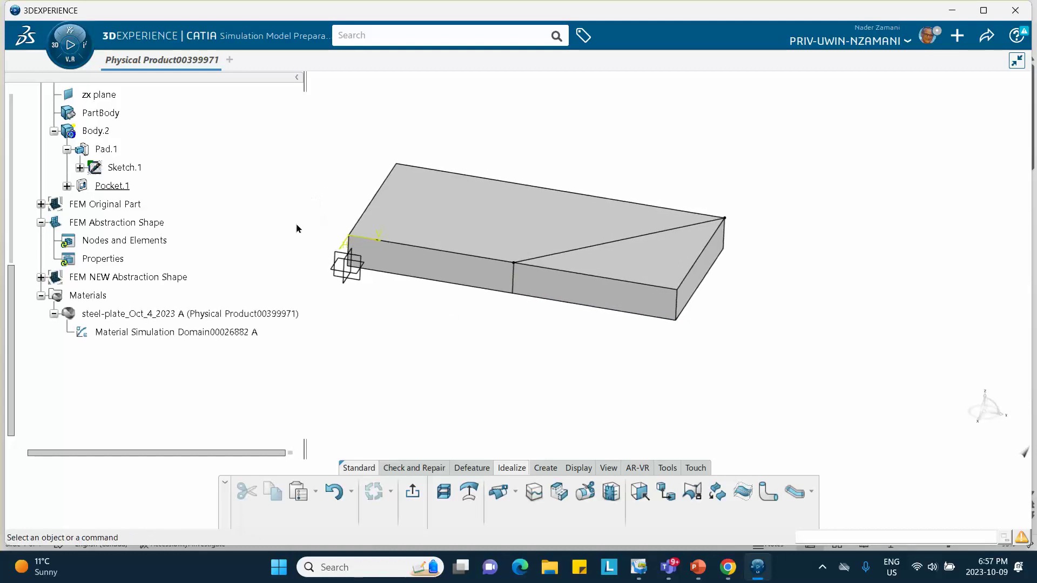
{"action": "left_click", "coordinate": [414, 497]}
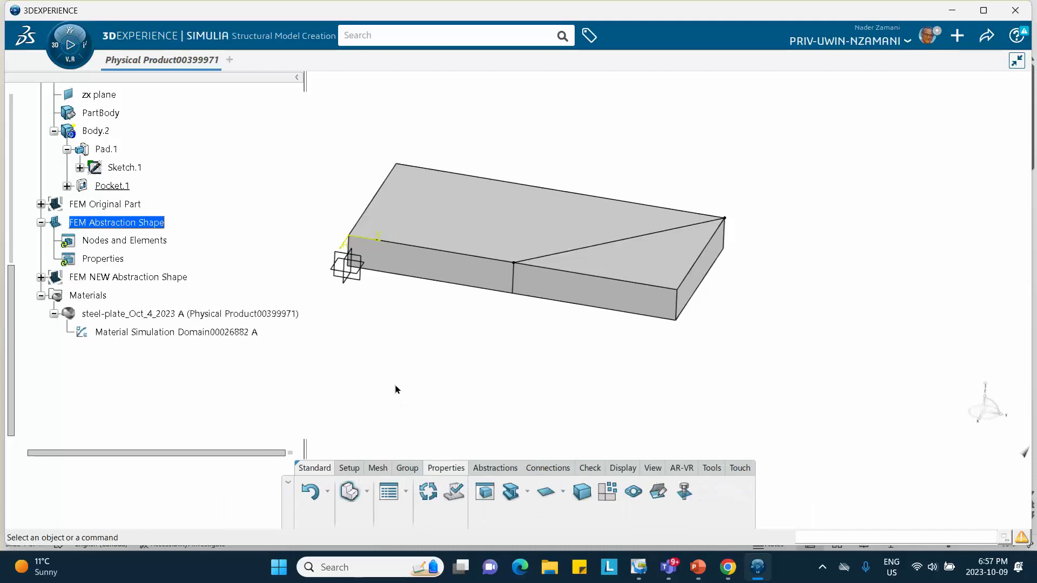
Create a hex-only Partition Hex Mesh with a 20 mm mesh size on the partitioned abstraction shape body and generate it.
{"action": "left_click", "coordinate": [378, 467]}
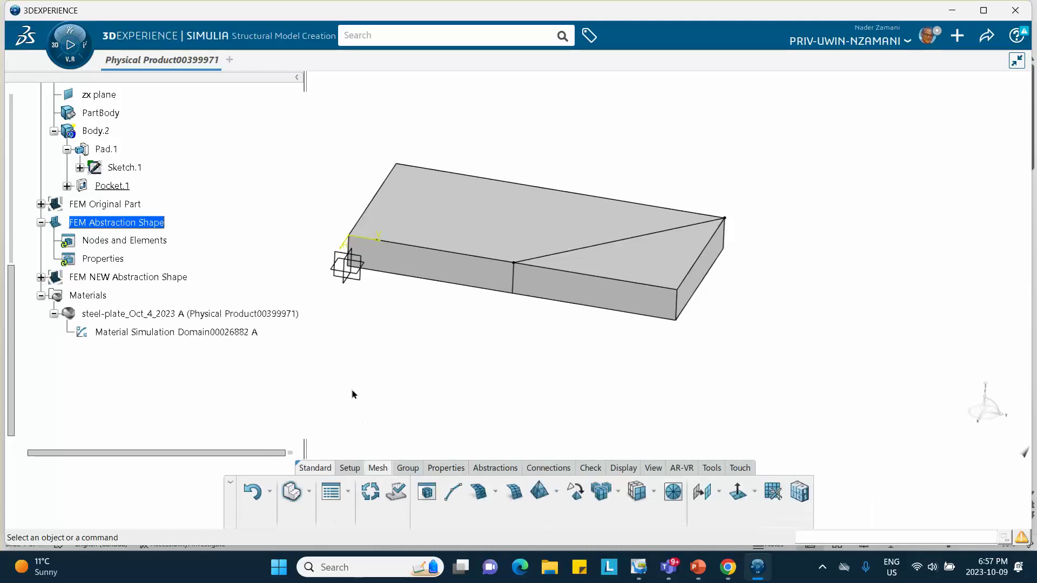
{"action": "left_click", "coordinate": [603, 493]}
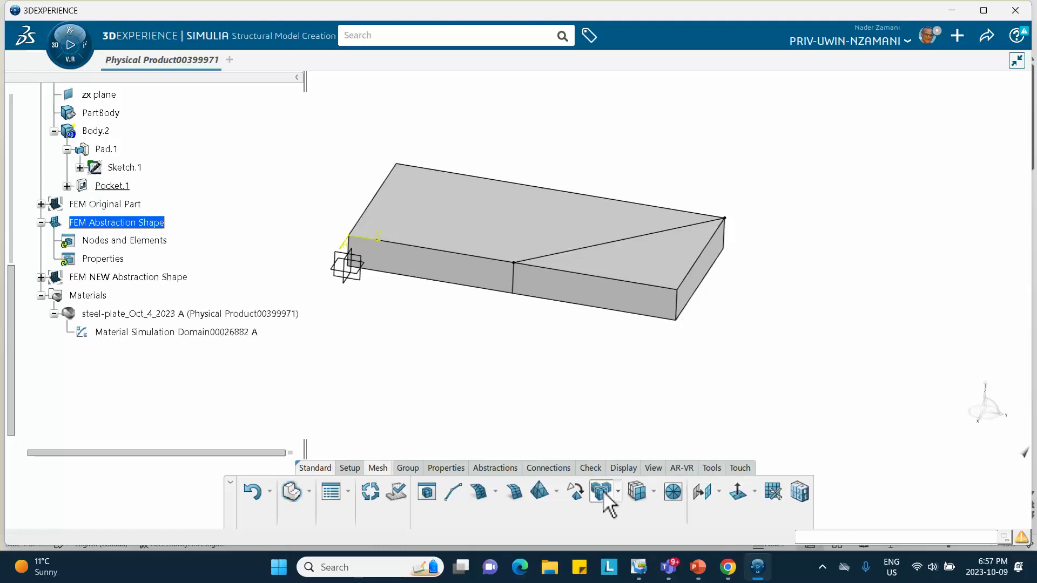
{"action": "left_click", "coordinate": [559, 259]}
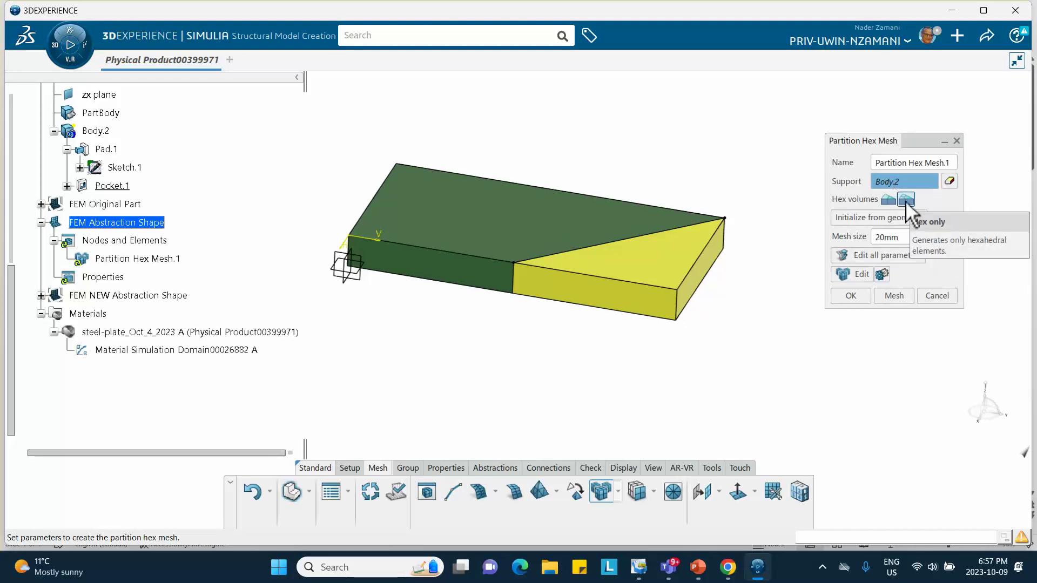
{"action": "left_click", "coordinate": [893, 295]}
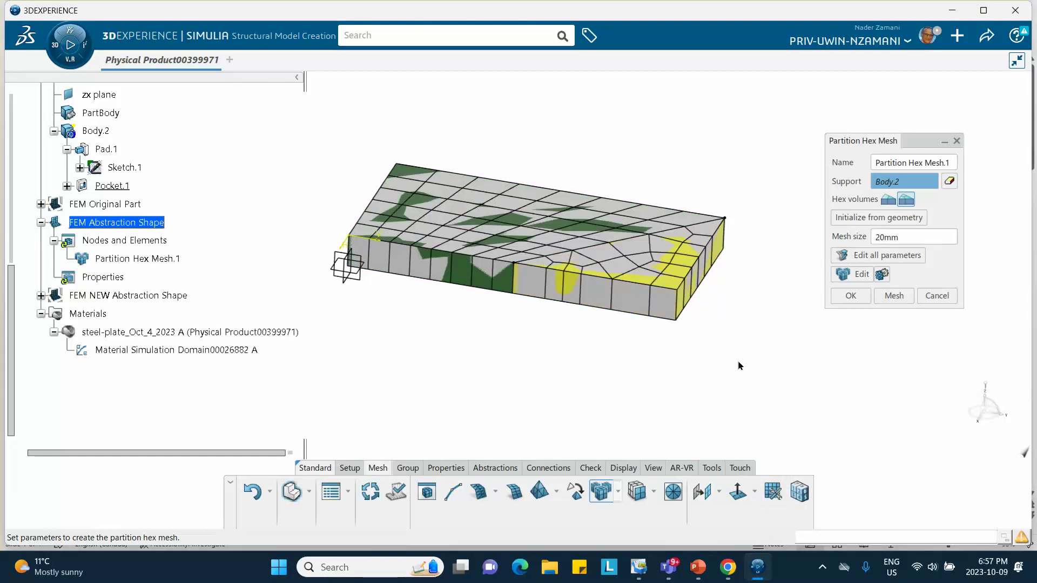
{"action": "middle_click_drag", "start_coordinate": [608, 312], "coordinate": [620, 397]}
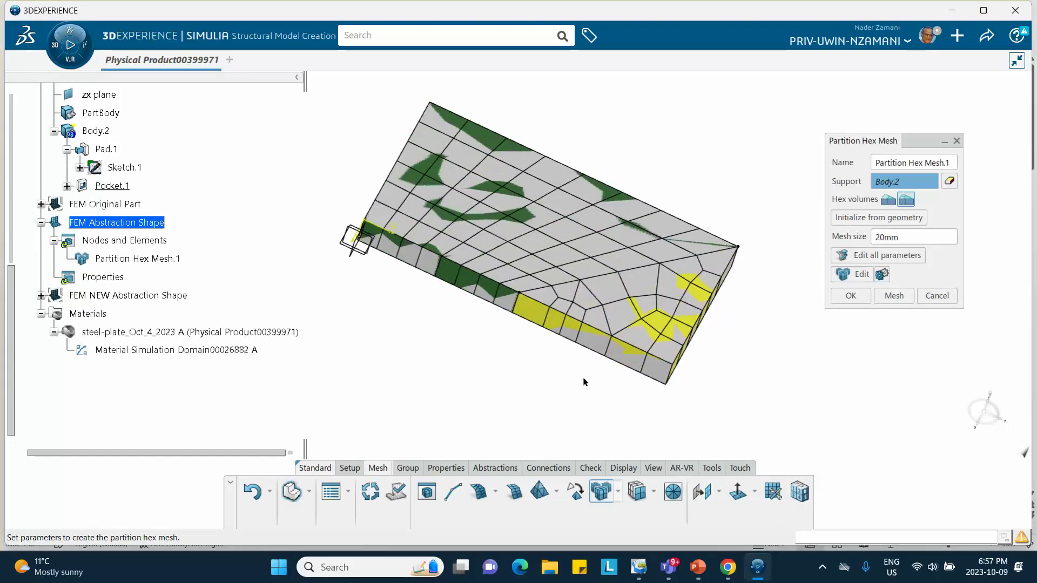
{"action": "middle_click_drag", "start_coordinate": [583, 382], "coordinate": [598, 299]}
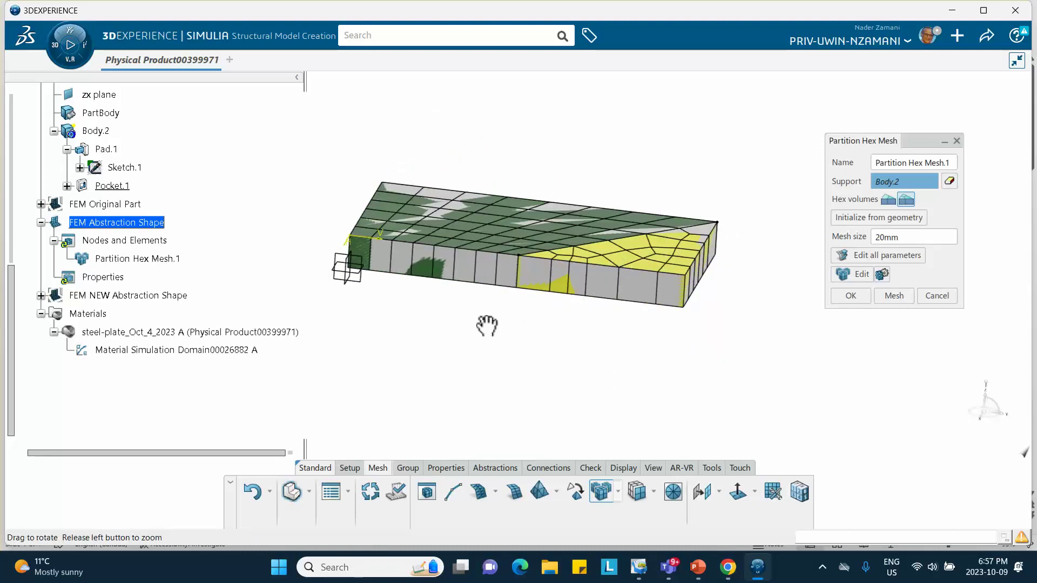
{"action": "middle_click_drag", "start_coordinate": [487, 324], "coordinate": [481, 331]}
{"action": "left_click", "coordinate": [850, 297]}
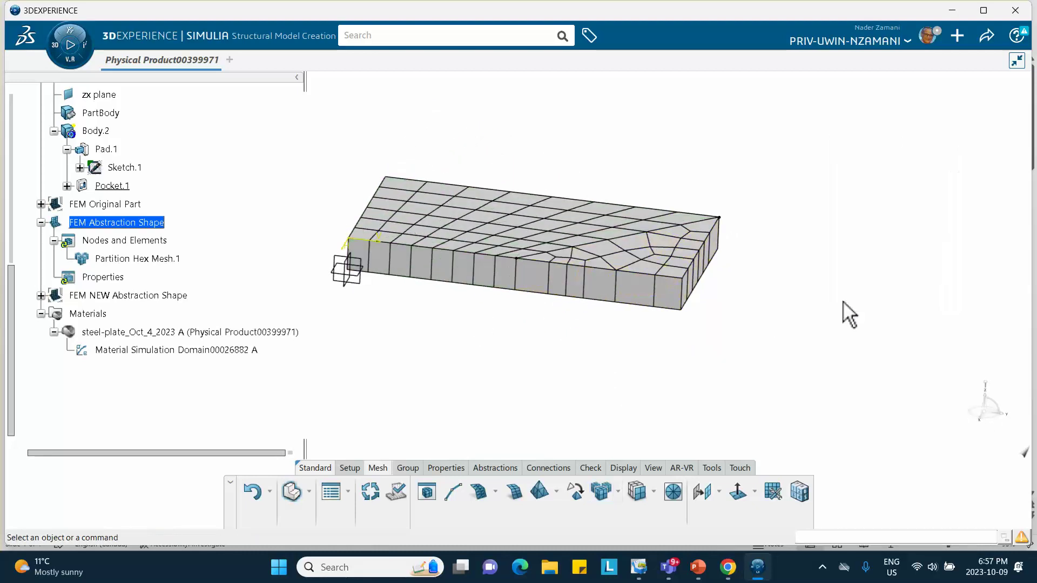
Assign a solid section with the steel-plate_Oct_4_2023 material to the abstraction shape's partition hex mesh.
{"action": "left_click", "coordinate": [446, 467]}
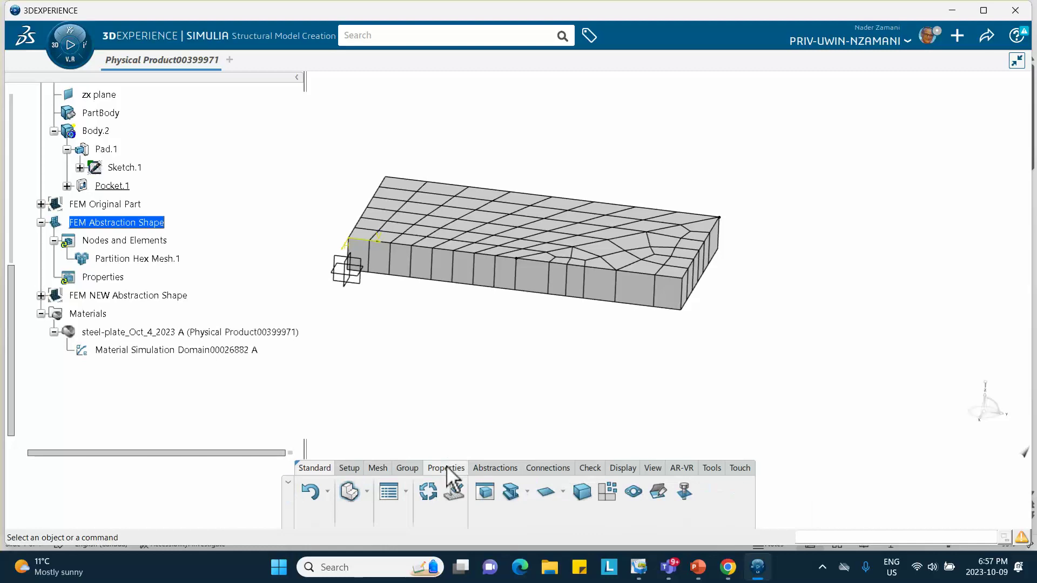
{"action": "left_click", "coordinate": [582, 491]}
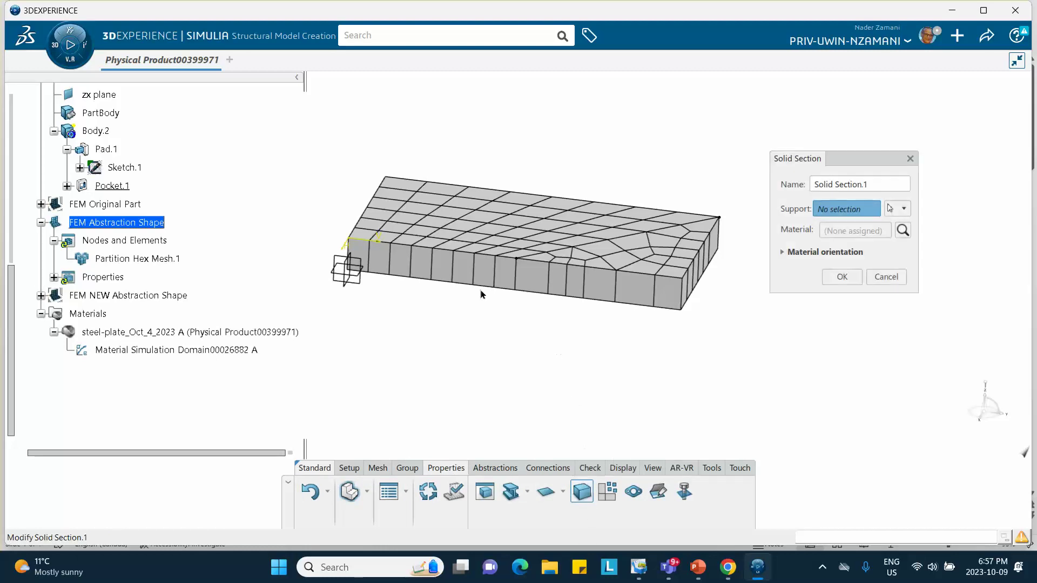
{"action": "left_click", "coordinate": [462, 225]}
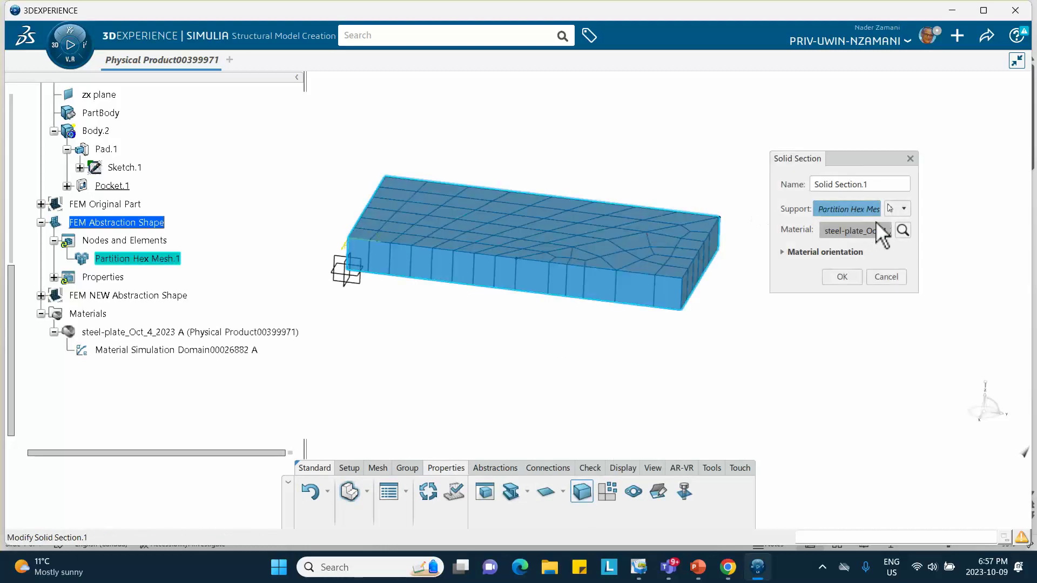
{"action": "left_click", "coordinate": [844, 278]}
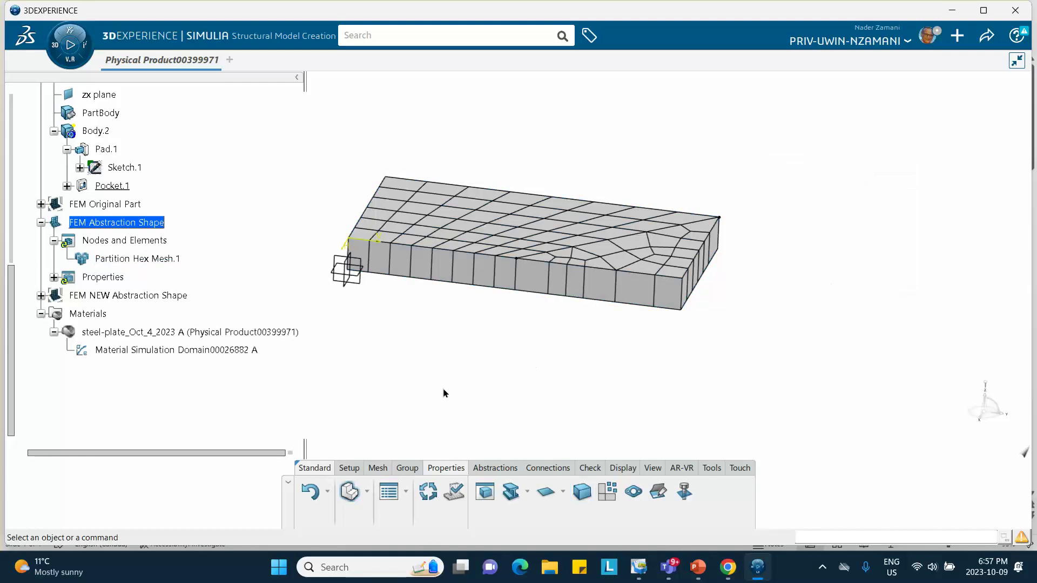
Activate the FEM NEW Abstraction Shape model and set only NEW Abstraction Shape as its contributing shape.
{"action": "scroll", "coordinate": [180, 266], "scroll_direction": "down", "scroll_amount": 3}
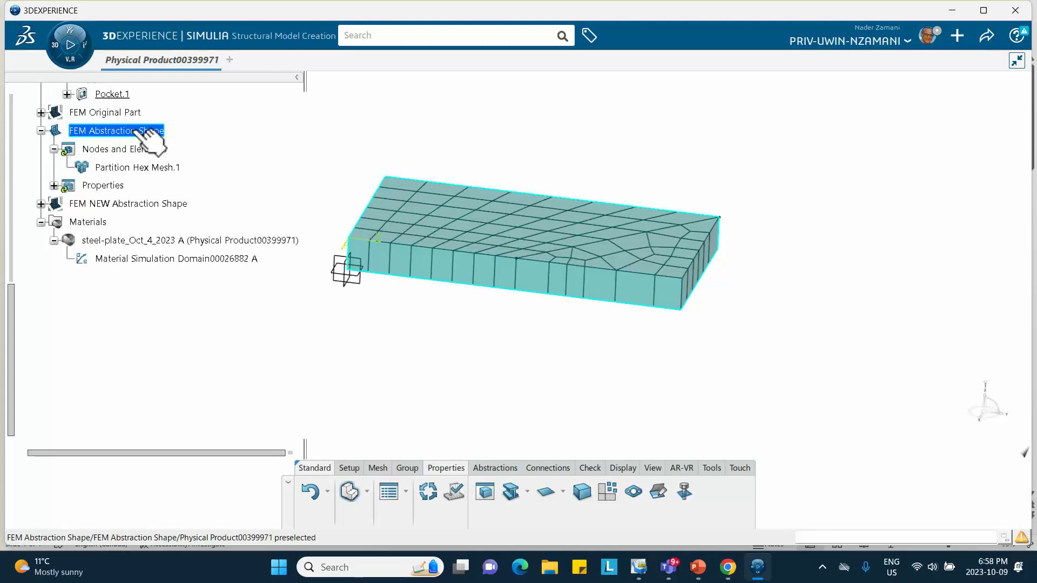
{"action": "left_click", "coordinate": [40, 132]}
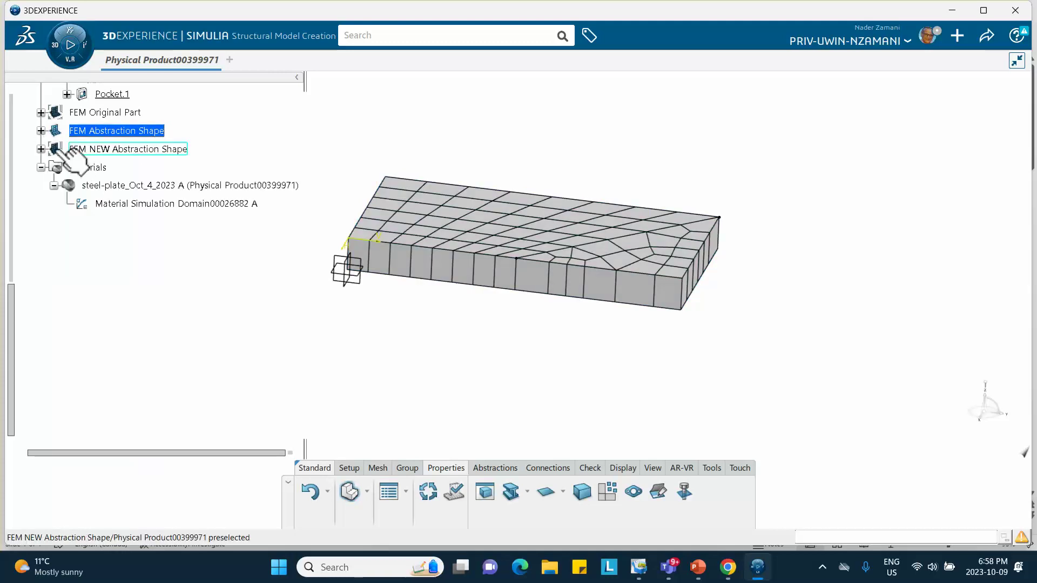
{"action": "left_click", "coordinate": [40, 149]}
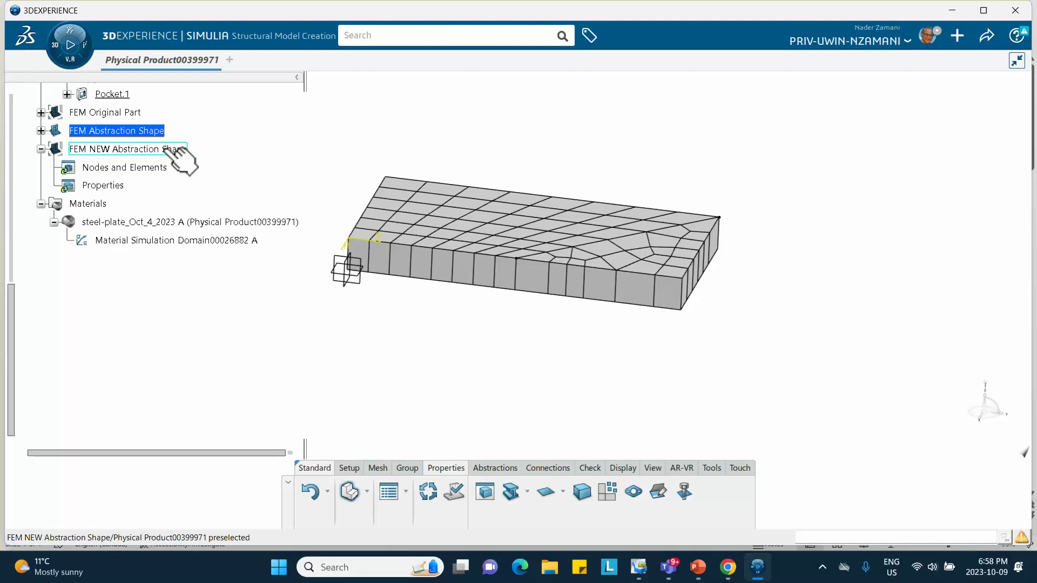
{"action": "left_click", "coordinate": [137, 167]}
{"action": "double_click", "coordinate": [137, 167]}
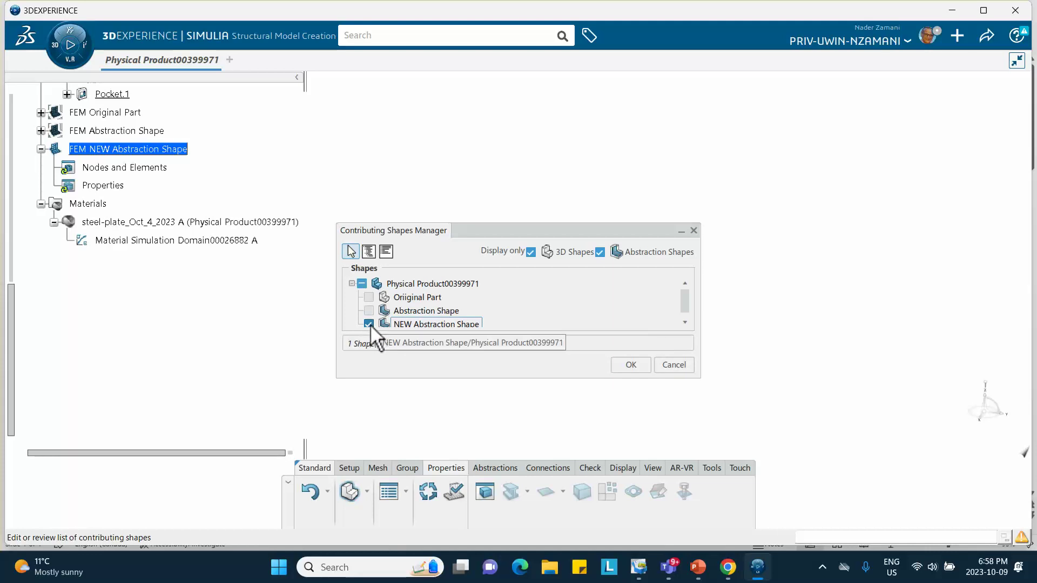
{"action": "left_click", "coordinate": [631, 365]}
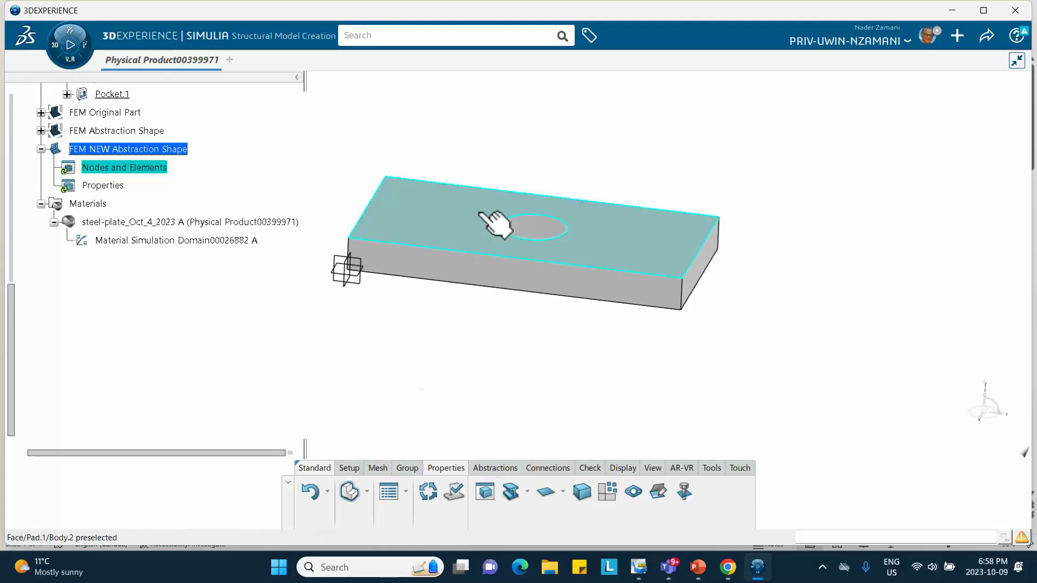
Create a hex-only Partition Hex Mesh with a 20 mm mesh size on the new abstraction shape's block with the hole and generate it.
{"action": "middle_click_drag", "start_coordinate": [530, 176], "coordinate": [521, 216]}
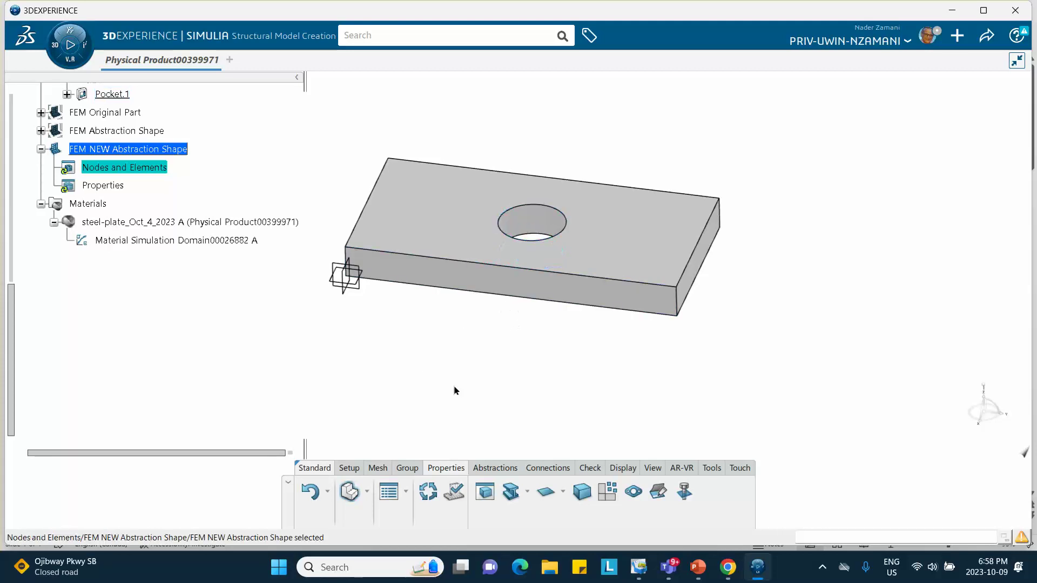
{"action": "left_click", "coordinate": [383, 470]}
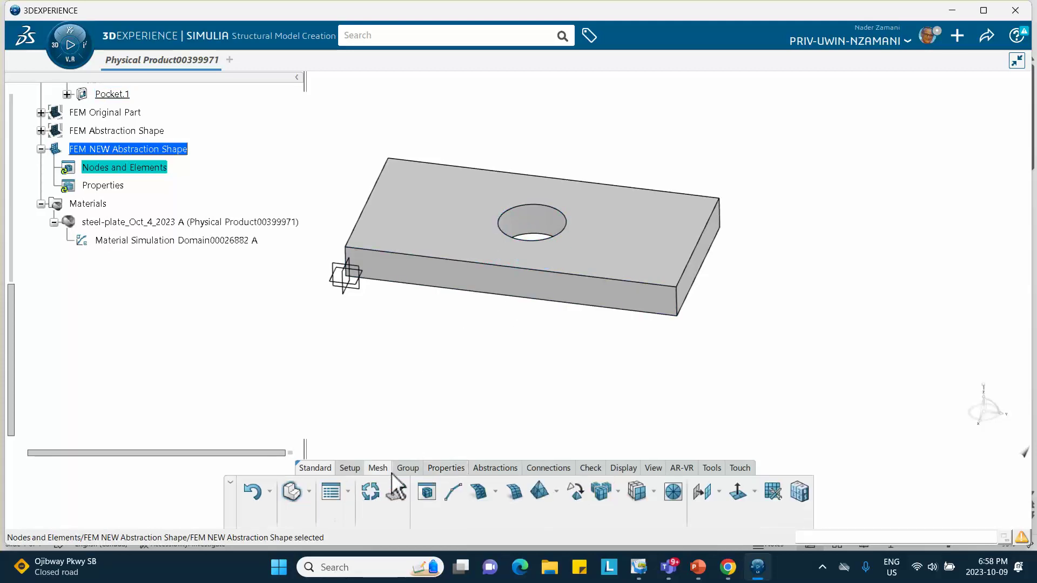
{"action": "left_click", "coordinate": [602, 491]}
{"action": "left_click", "coordinate": [621, 238]}
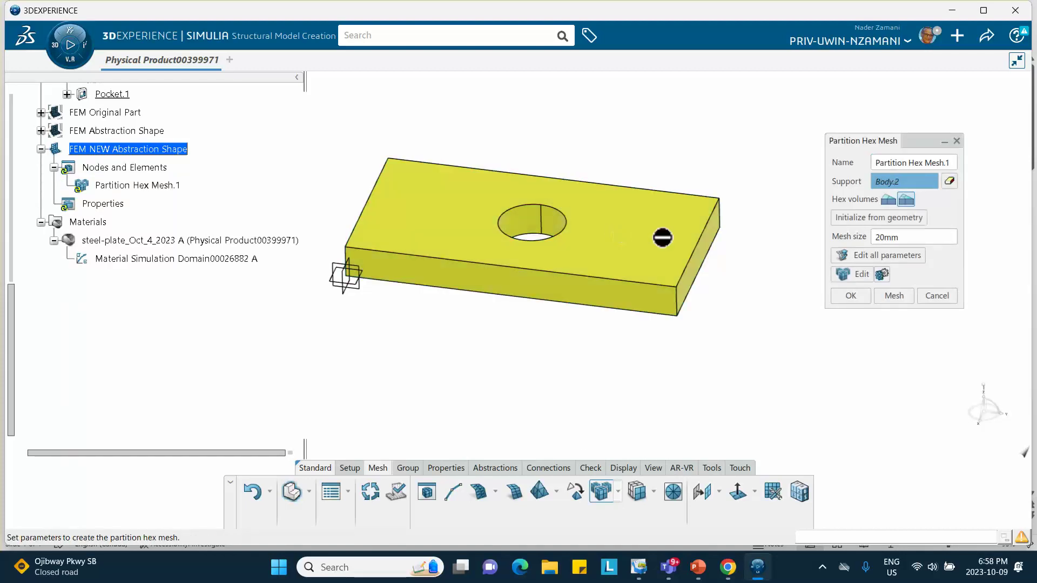
{"action": "left_click", "coordinate": [889, 218]}
{"action": "left_click", "coordinate": [894, 296]}
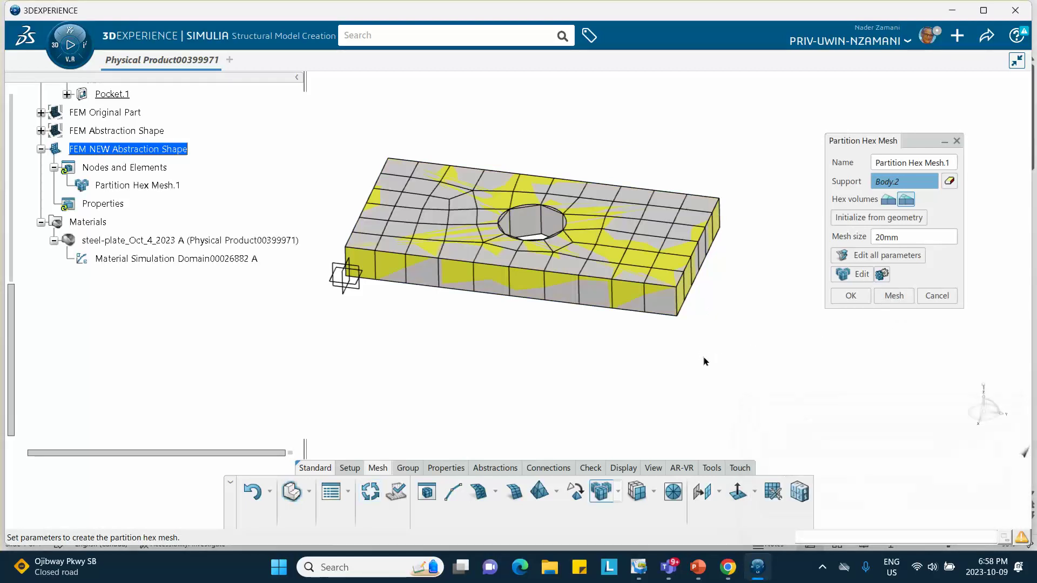
{"action": "left_click", "coordinate": [851, 295]}
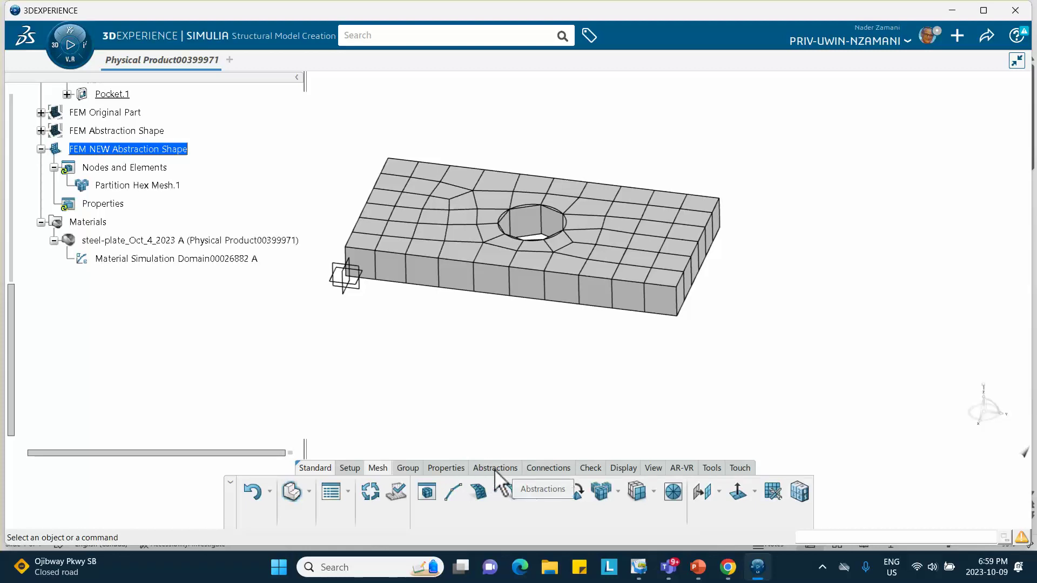
Assign a solid section with the steel-plate_Oct_4_2023 material to the new abstraction shape's partition hex mesh.
{"action": "left_click", "coordinate": [442, 467]}
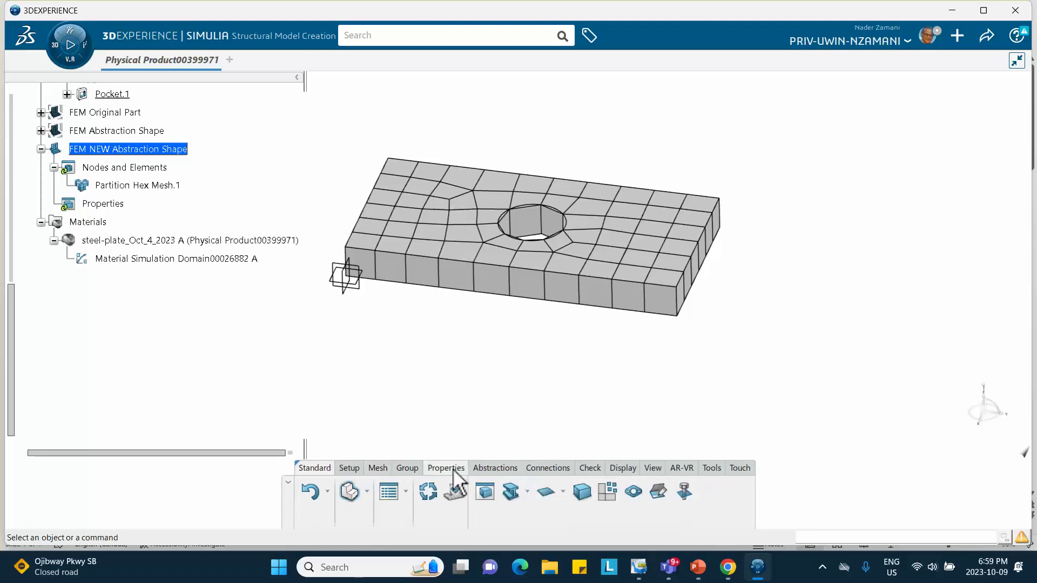
{"action": "left_click", "coordinate": [579, 493]}
{"action": "left_click", "coordinate": [643, 261]}
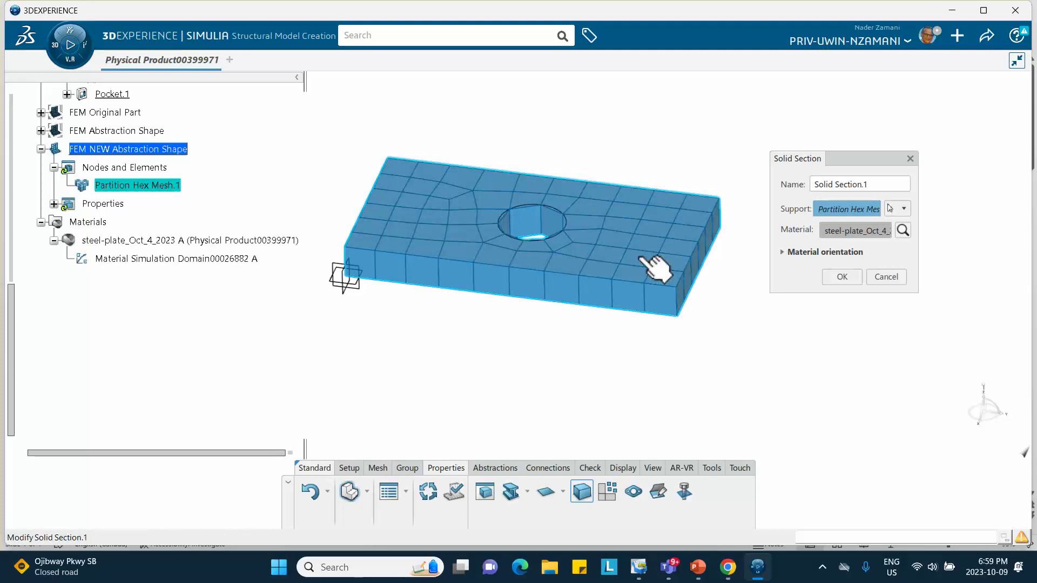
{"action": "left_click", "coordinate": [843, 273]}
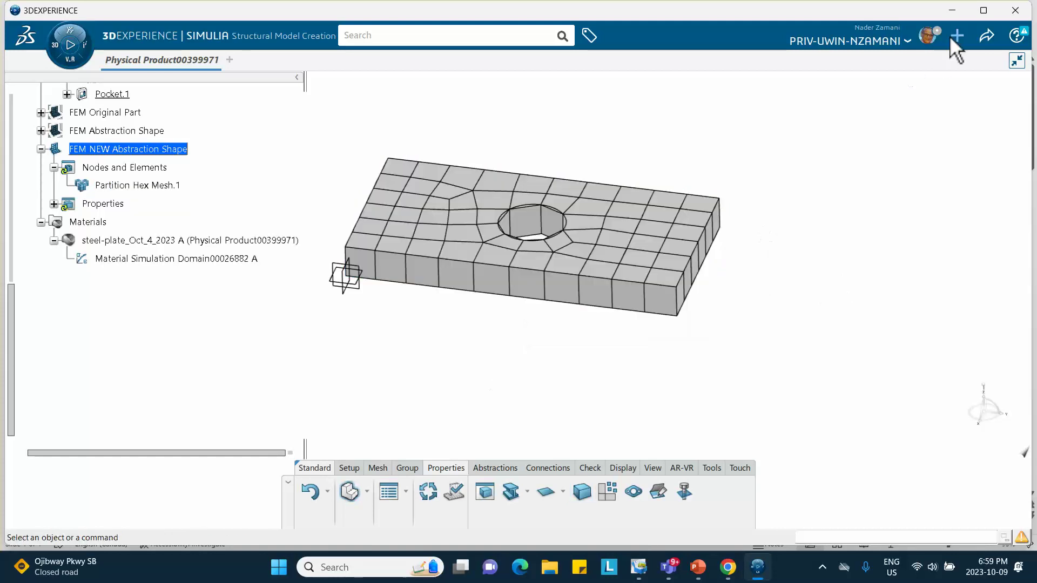
Save the physical product with its three finite element models and collapse the FEM NEW Abstraction Shape branch.
{"action": "left_click", "coordinate": [980, 33]}
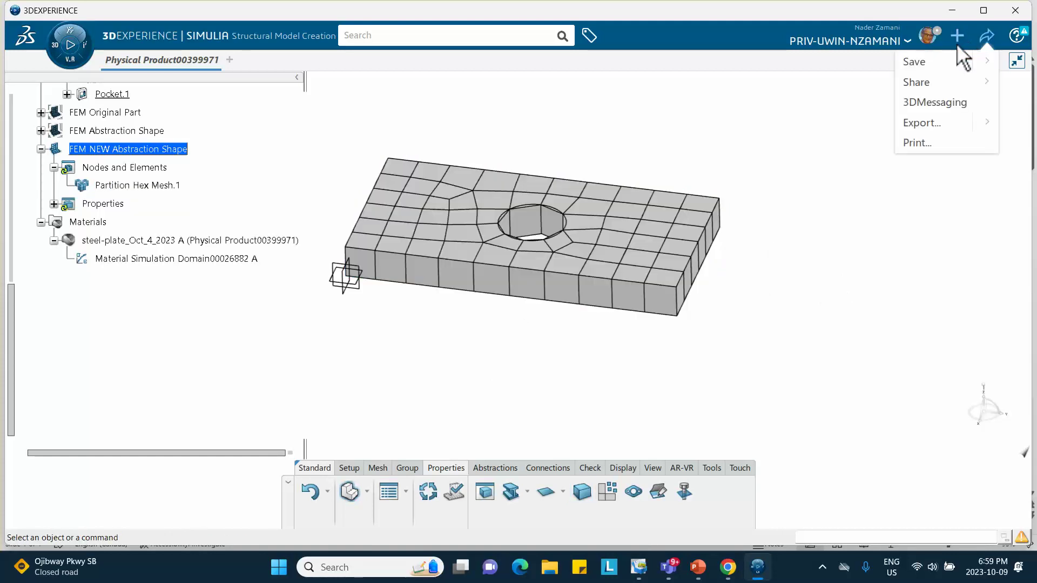
{"action": "left_click", "coordinate": [915, 61]}
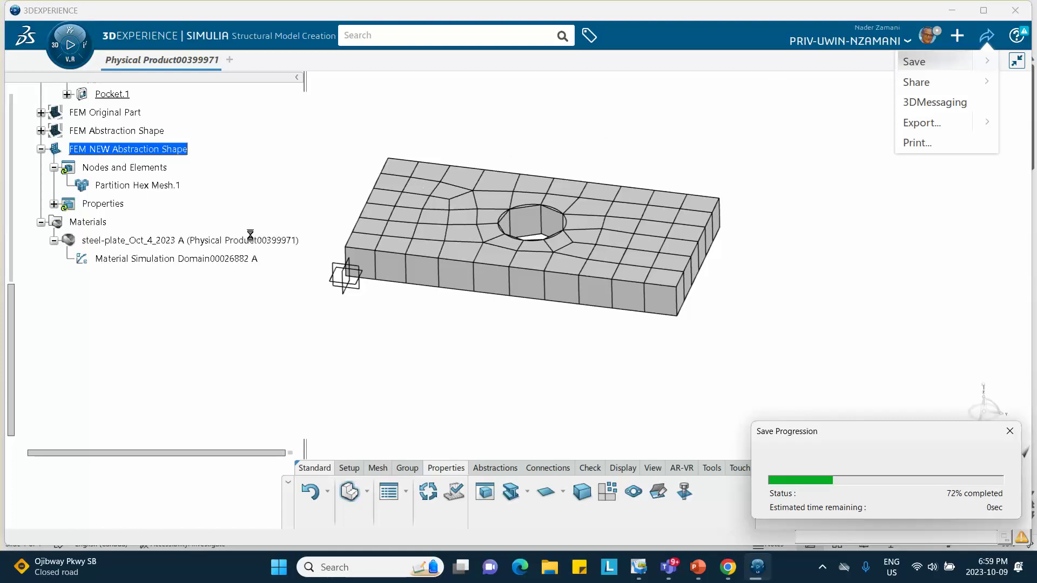
{"action": "left_click", "coordinate": [41, 150]}
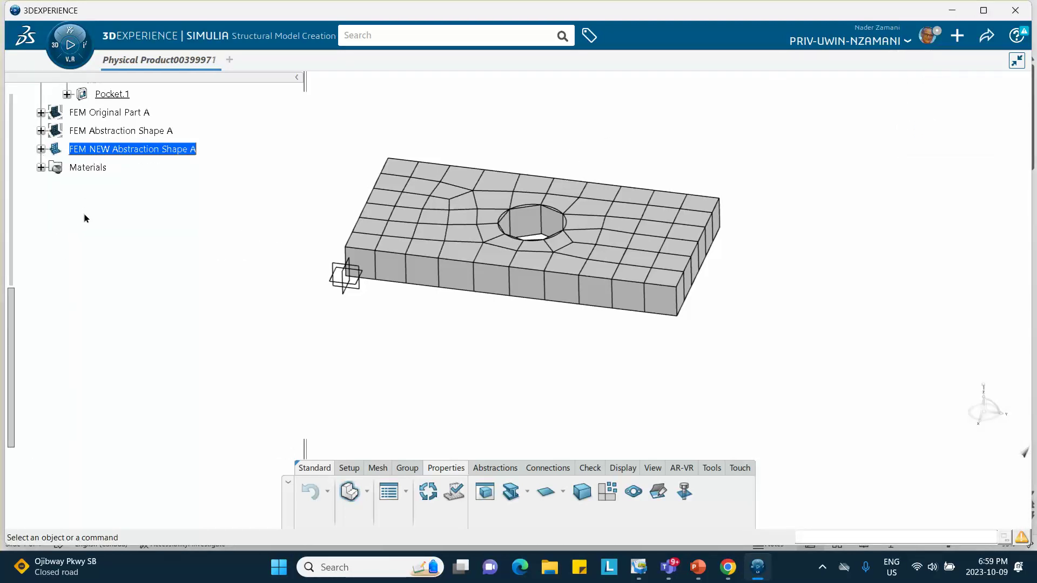
Show the FEM Original Part and FEM Abstraction Shape models together with the new abstraction shape's mesh.
{"action": "scroll", "coordinate": [84, 219], "scroll_direction": "up", "scroll_amount": 2}
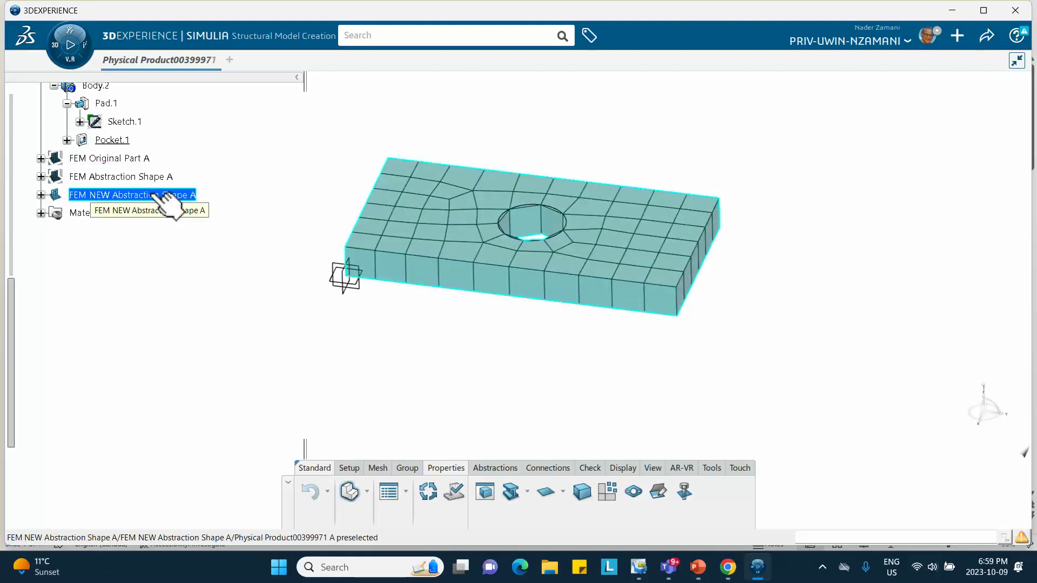
{"action": "right_click", "coordinate": [127, 158]}
{"action": "left_click", "coordinate": [160, 209]}
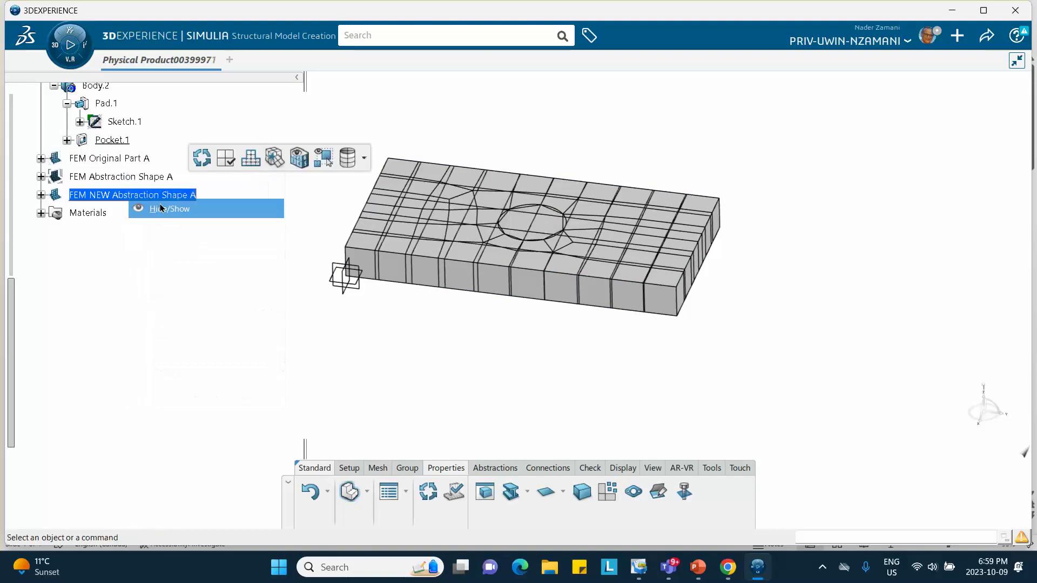
{"action": "right_click", "coordinate": [133, 177]}
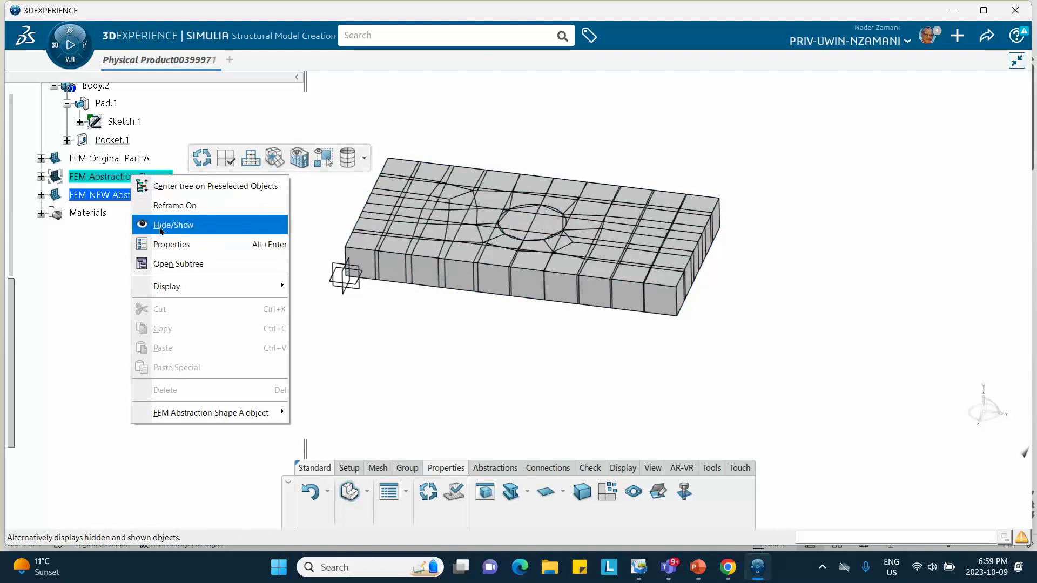
{"action": "left_click", "coordinate": [160, 226]}
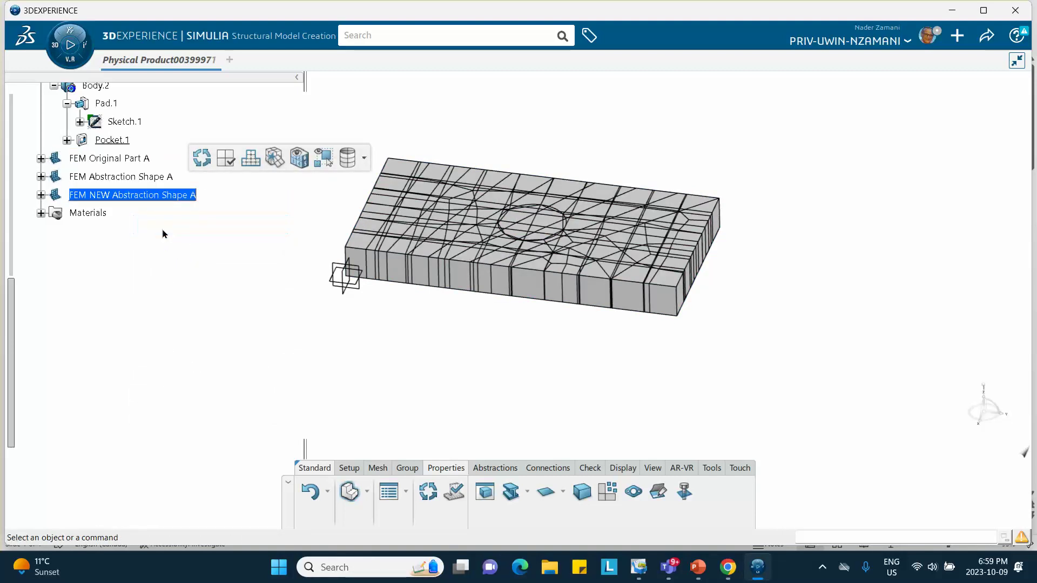
Hide the FEM NEW Abstraction Shape and FEM Abstraction Shape models.
{"action": "right_click", "coordinate": [131, 197]}
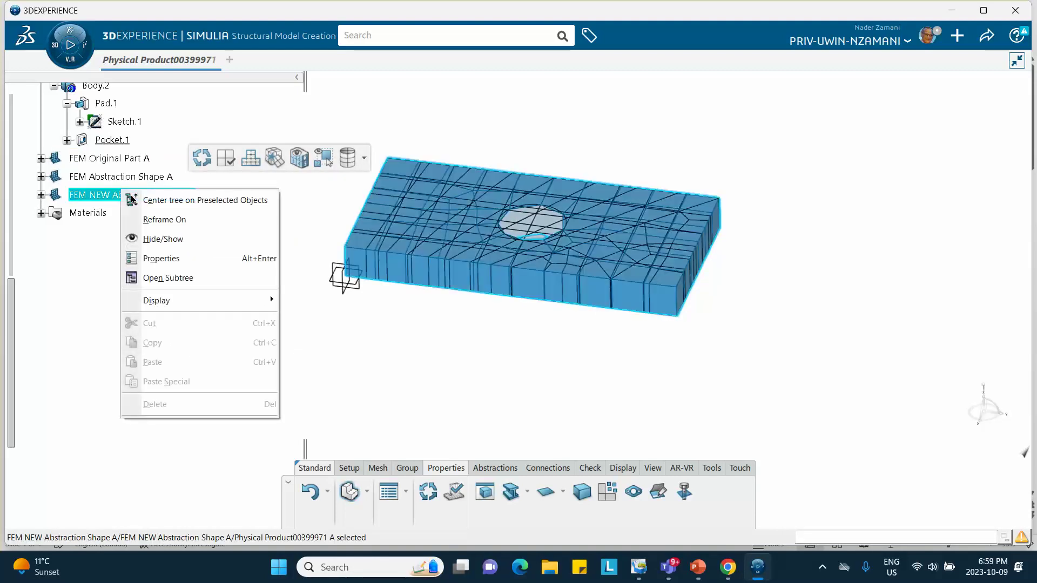
{"action": "left_click", "coordinate": [152, 241]}
{"action": "right_click", "coordinate": [138, 178]}
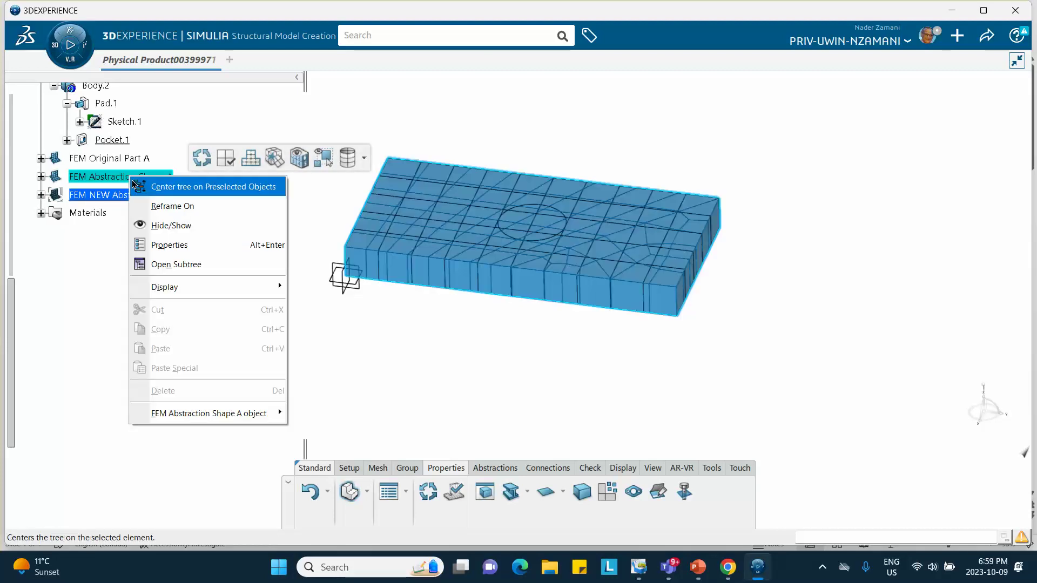
{"action": "left_click", "coordinate": [160, 235]}
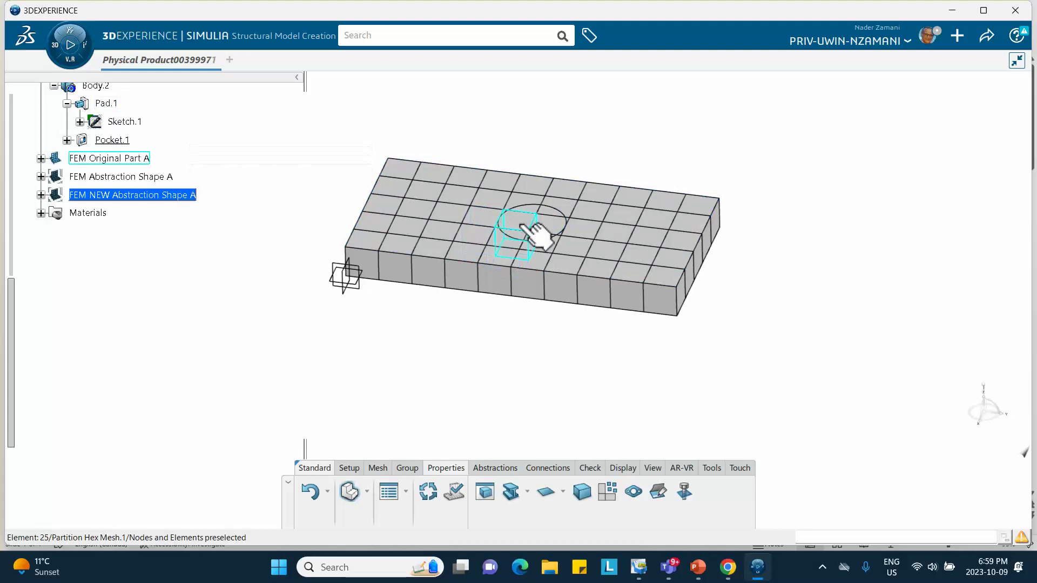
Hide the NEW Abstraction Shape geometry and show the original part's geometry.
{"action": "scroll", "coordinate": [195, 292], "scroll_direction": "up", "scroll_amount": 5}
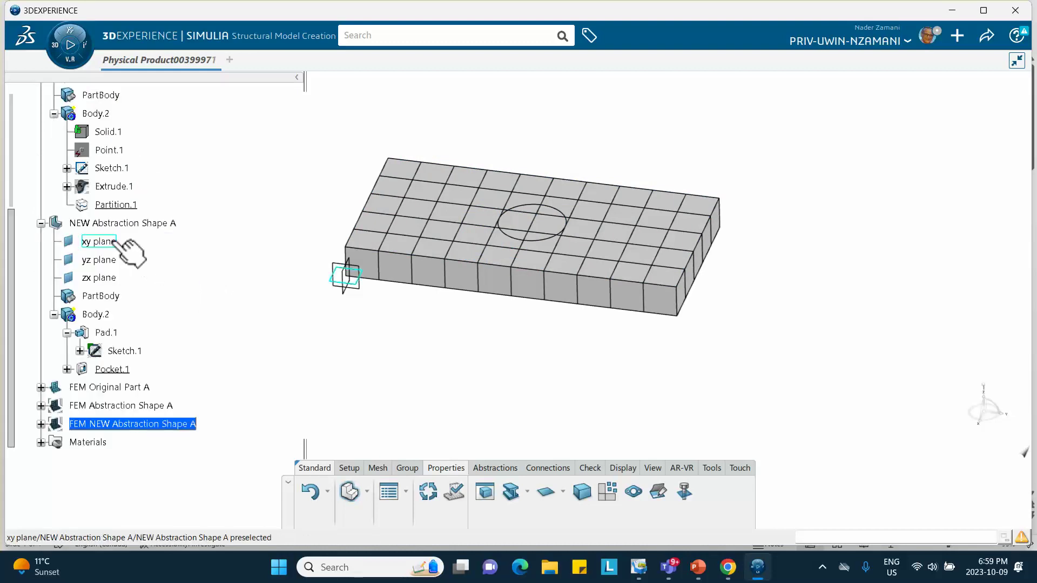
{"action": "right_click", "coordinate": [108, 223]}
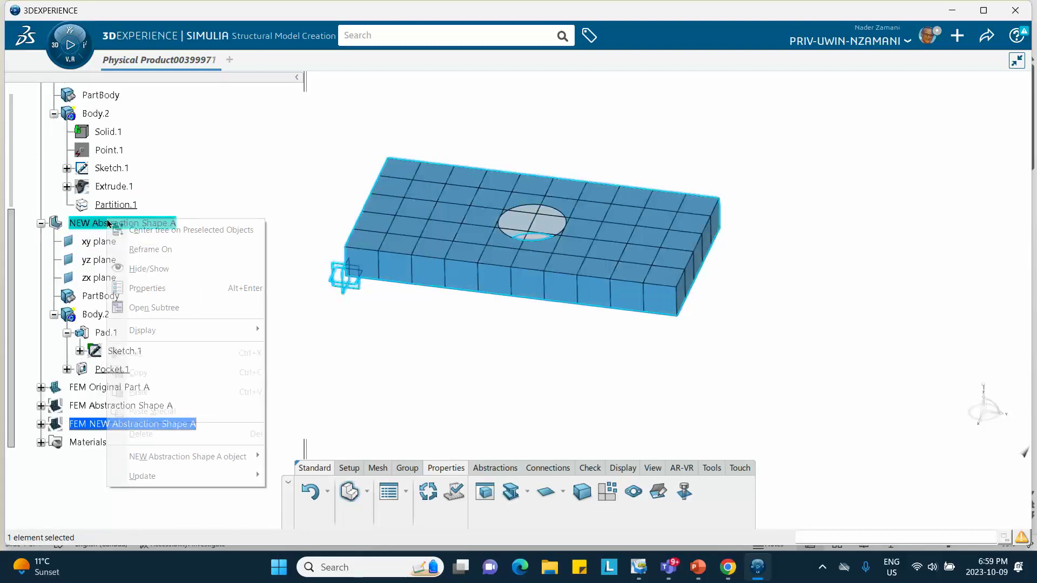
{"action": "left_click", "coordinate": [138, 272]}
{"action": "scroll", "coordinate": [161, 278], "scroll_direction": "up", "scroll_amount": 5}
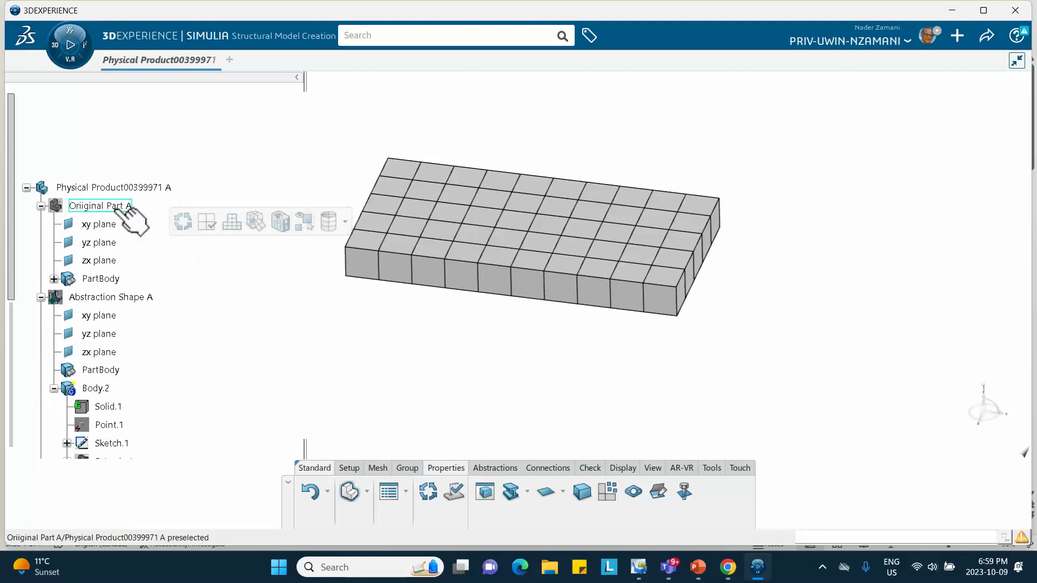
{"action": "right_click", "coordinate": [105, 208]}
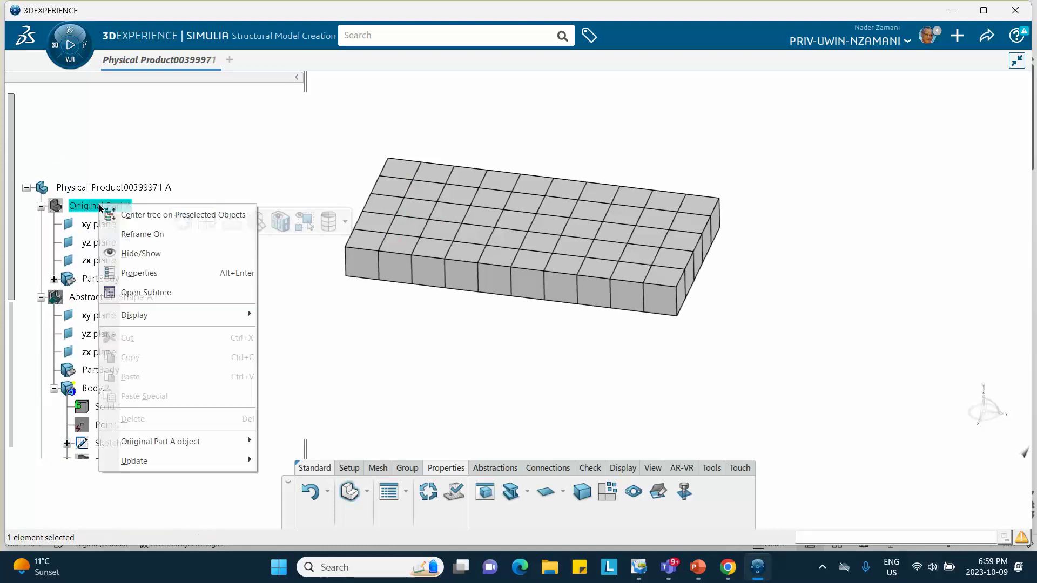
{"action": "key", "text": "Escape"}
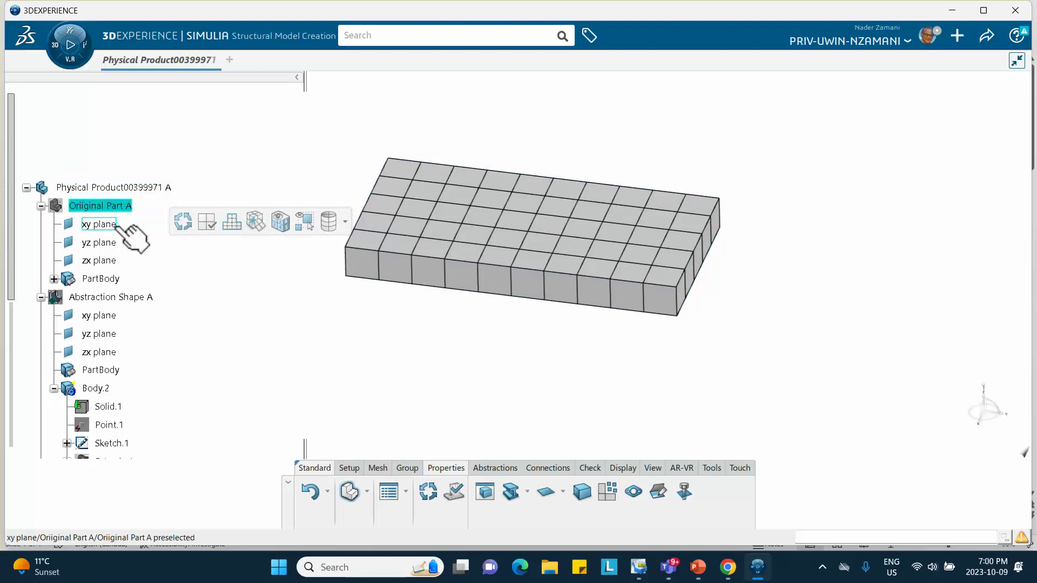
{"action": "scroll", "coordinate": [118, 221], "scroll_direction": "down", "scroll_amount": 3}
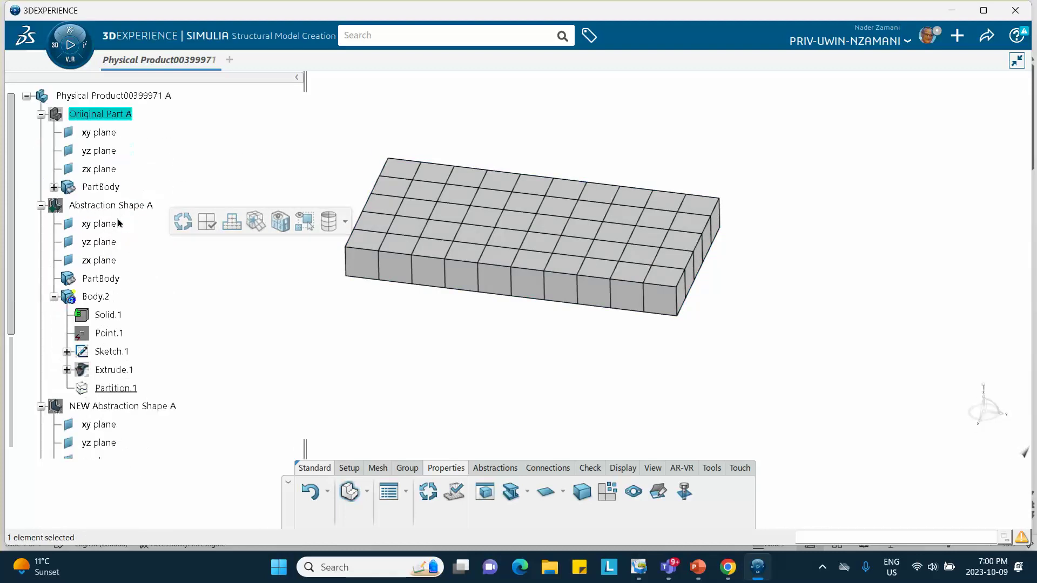
{"action": "right_click", "coordinate": [129, 113]}
{"action": "left_click", "coordinate": [146, 158]}
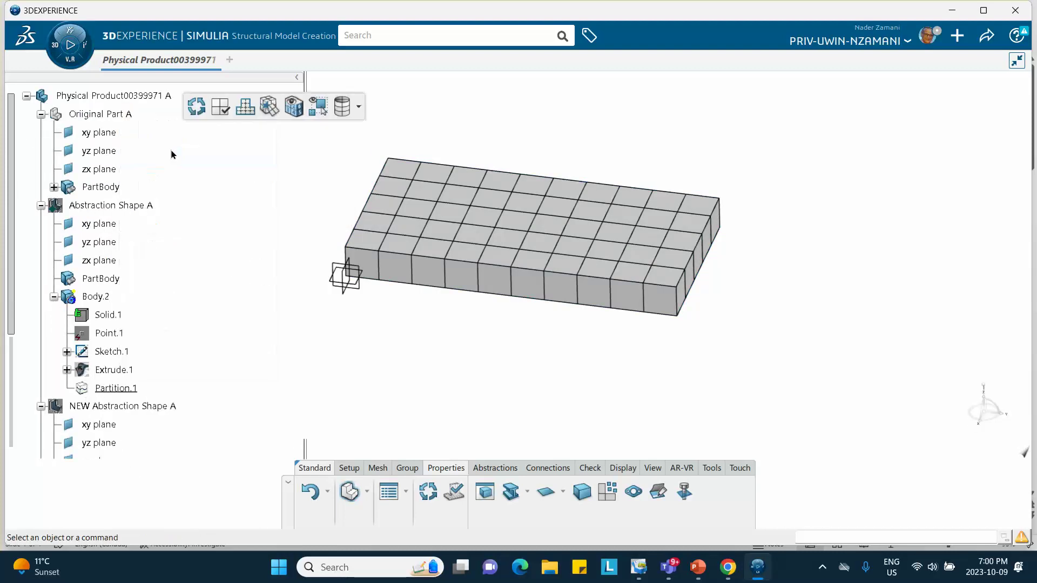
Hide the FEM Original Part model so only the original block's geometry is displayed.
{"action": "scroll", "coordinate": [134, 263], "scroll_direction": "down", "scroll_amount": 1}
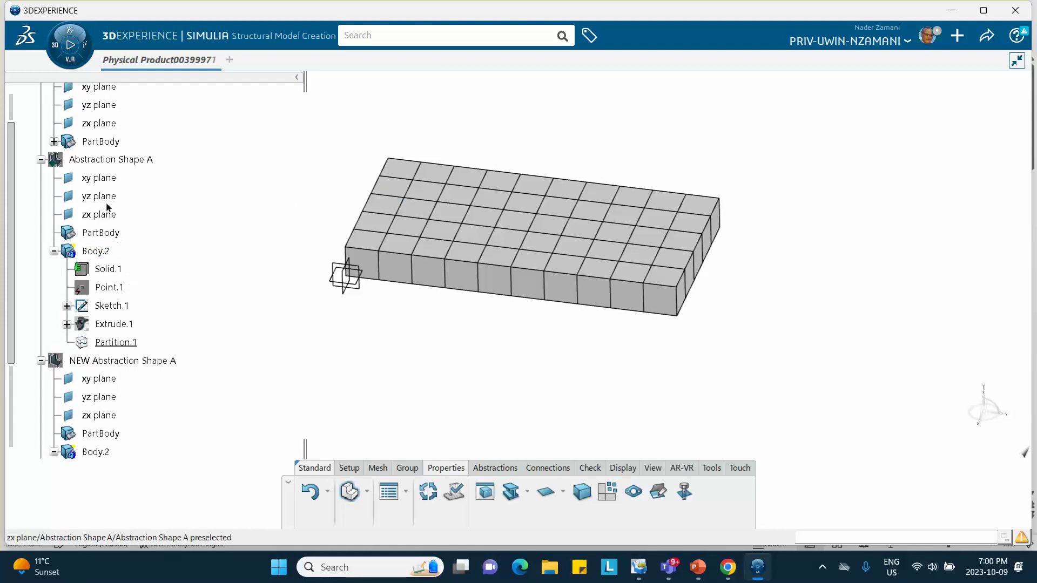
{"action": "scroll", "coordinate": [135, 211], "scroll_direction": "down", "scroll_amount": 5}
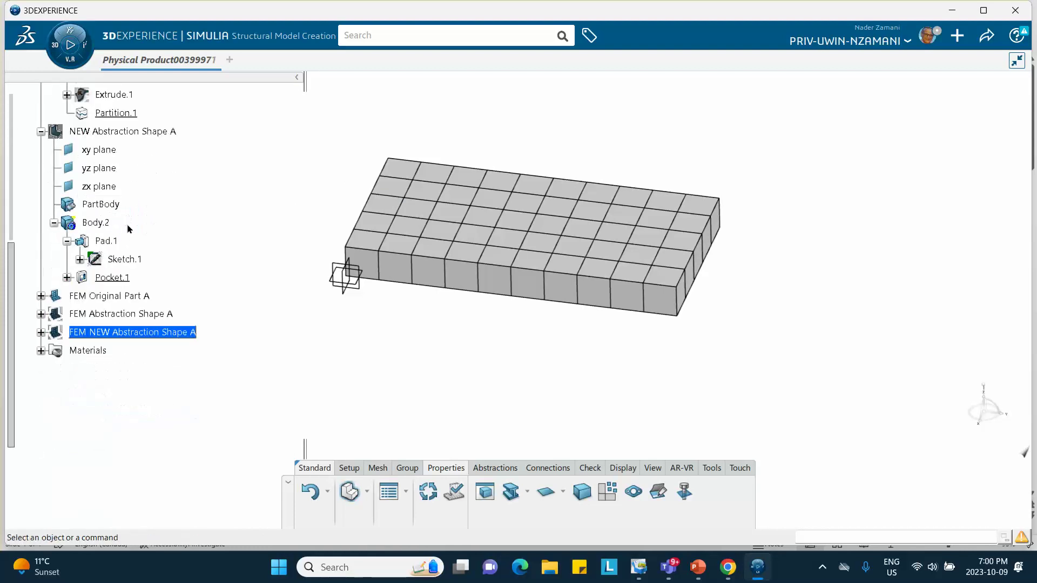
{"action": "right_click", "coordinate": [92, 304]}
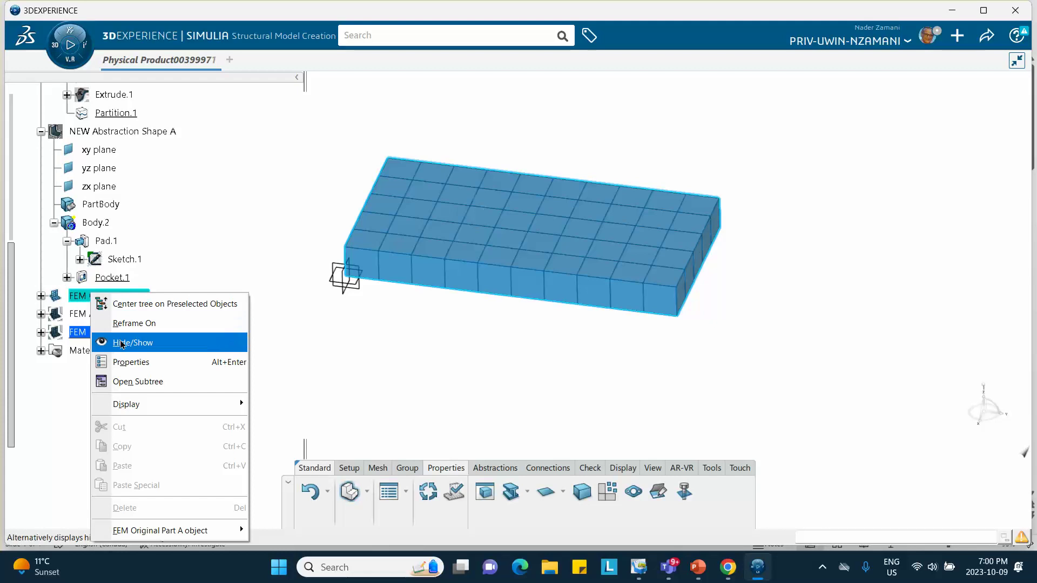
{"action": "left_click", "coordinate": [200, 348]}
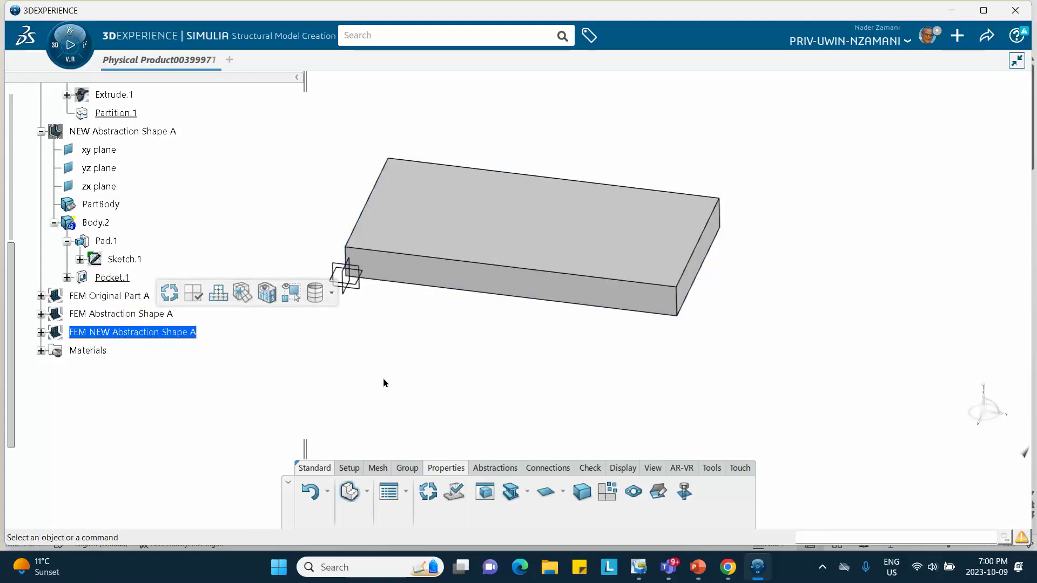
{"action": "middle_click_drag", "start_coordinate": [383, 380], "coordinate": [426, 369]}
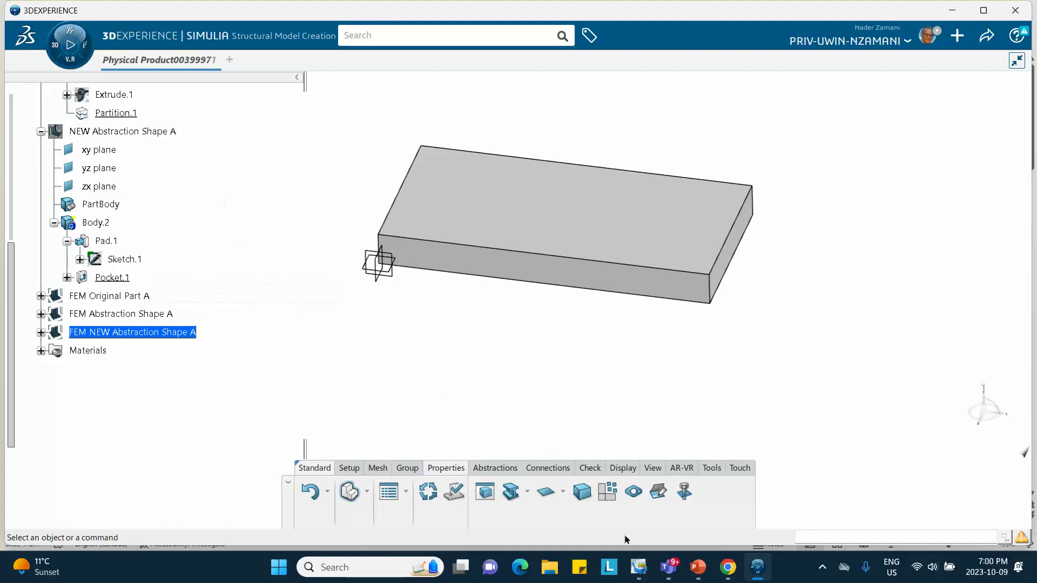
Check the analysis cases on the PowerPoint slide, return to 3DEXPERIENCE and open the physical product in Structural Scenario Creation.
{"action": "left_click", "coordinate": [697, 568]}
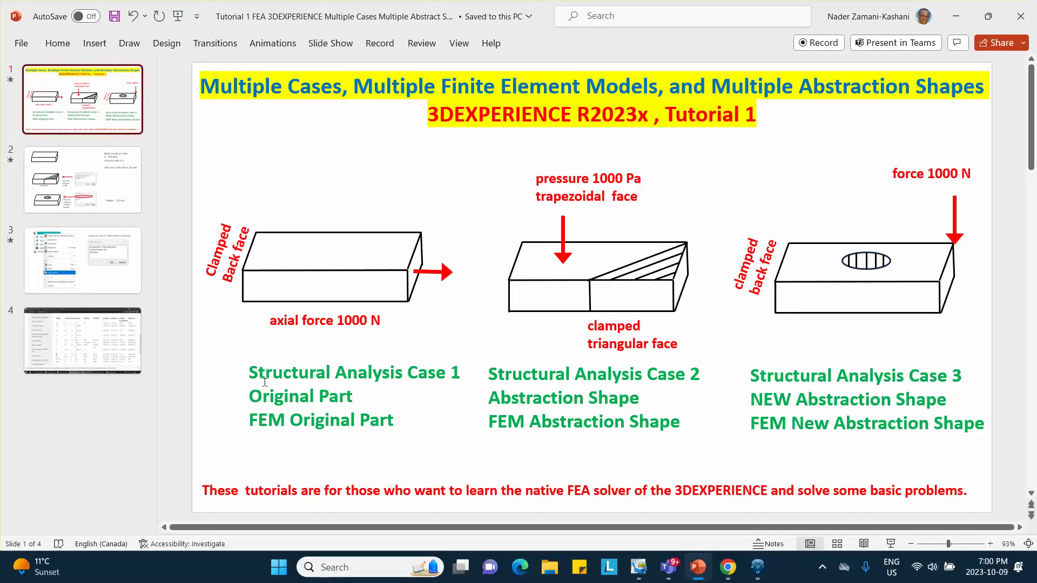
{"action": "left_click", "coordinate": [956, 17]}
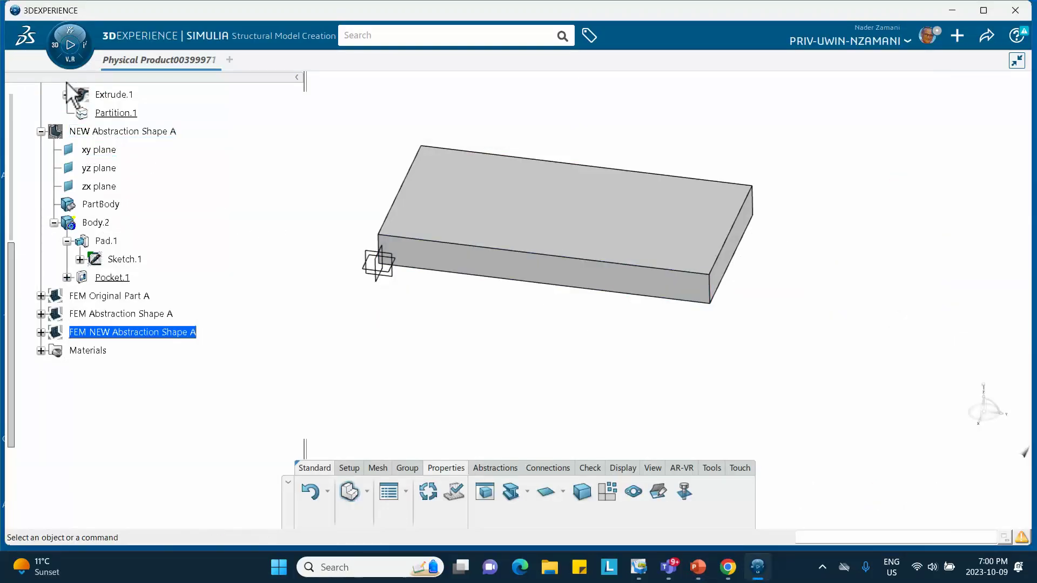
{"action": "scroll", "coordinate": [173, 205], "scroll_direction": "up", "scroll_amount": 3}
{"action": "scroll", "coordinate": [172, 200], "scroll_direction": "up", "scroll_amount": 2}
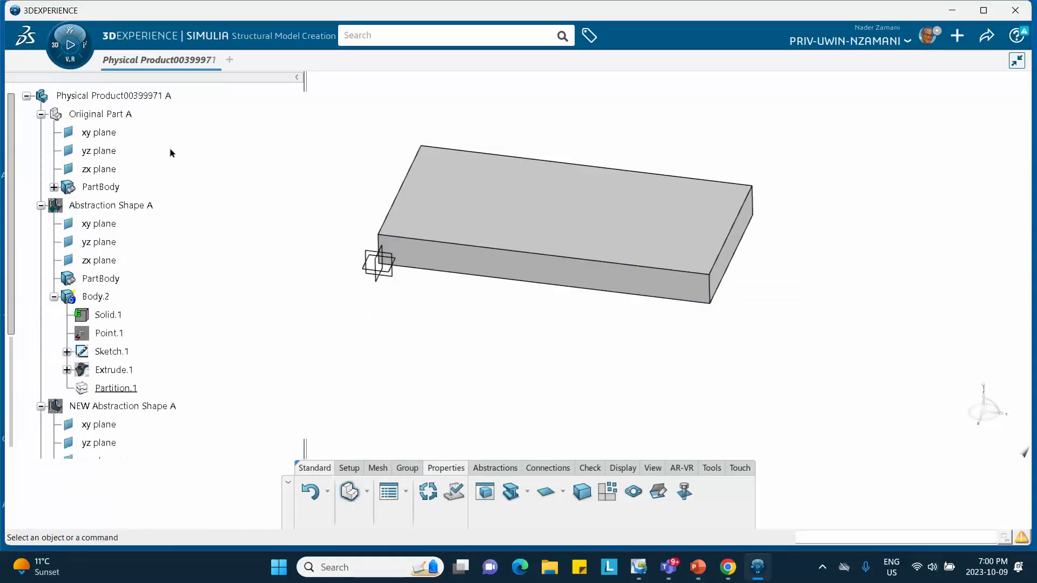
{"action": "mouse_move", "coordinate": [138, 104]}
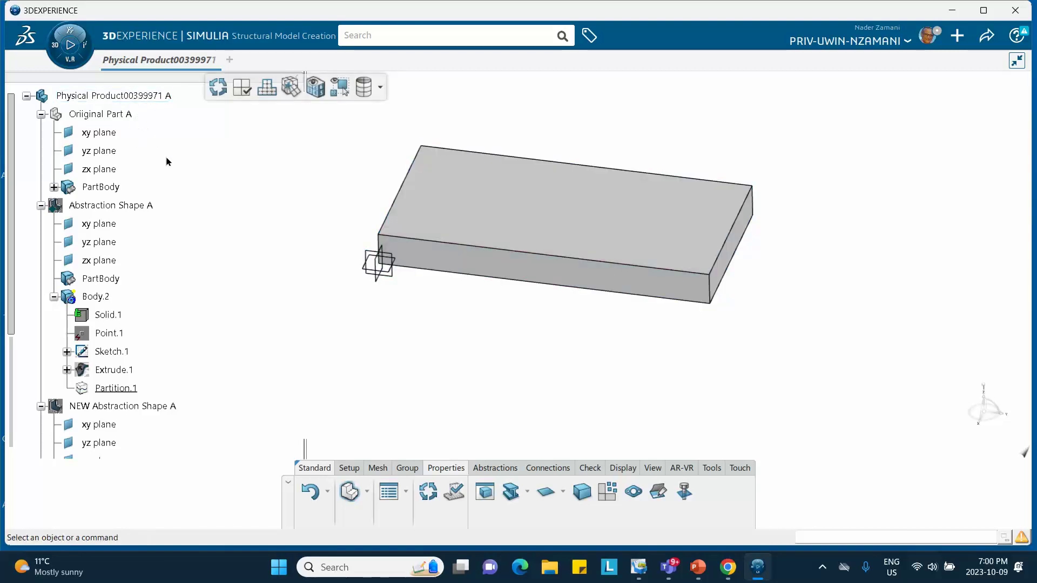
{"action": "left_click", "coordinate": [54, 46]}
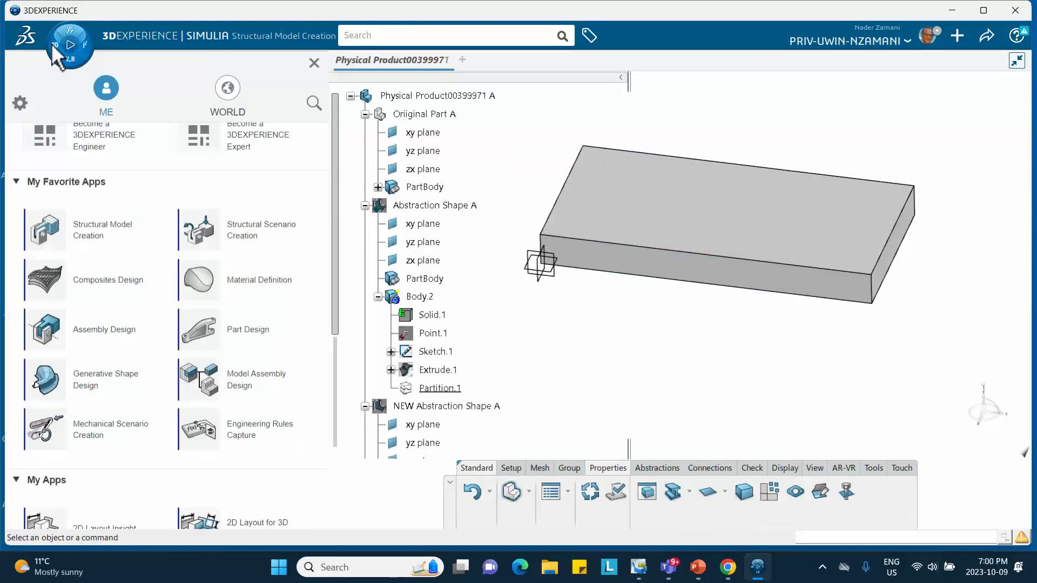
{"action": "left_click", "coordinate": [242, 241]}
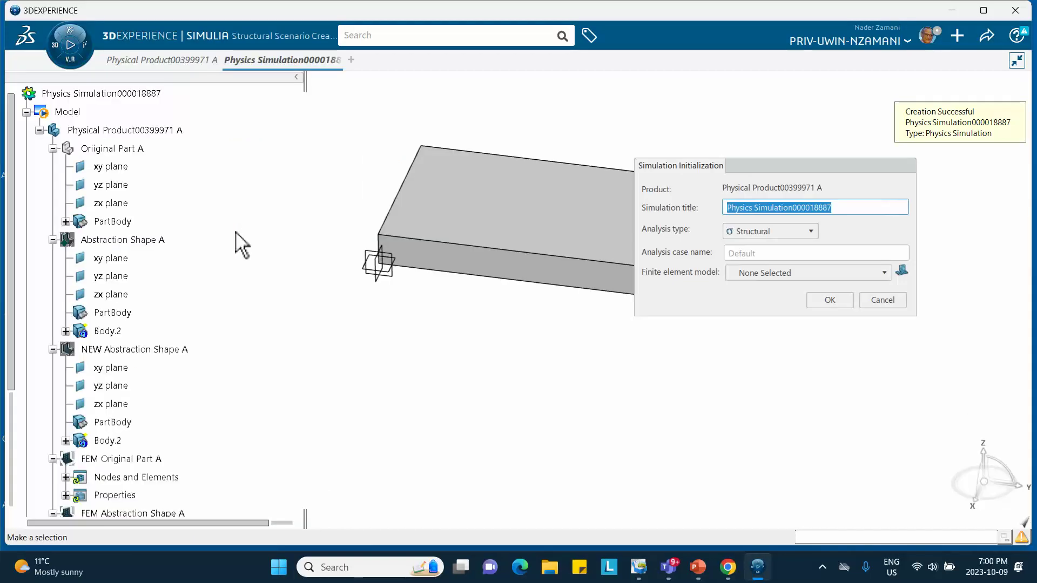
Initialize the structural simulation with FEM Original Part as its finite element model.
{"action": "left_click_drag", "start_coordinate": [767, 169], "coordinate": [633, 139]}
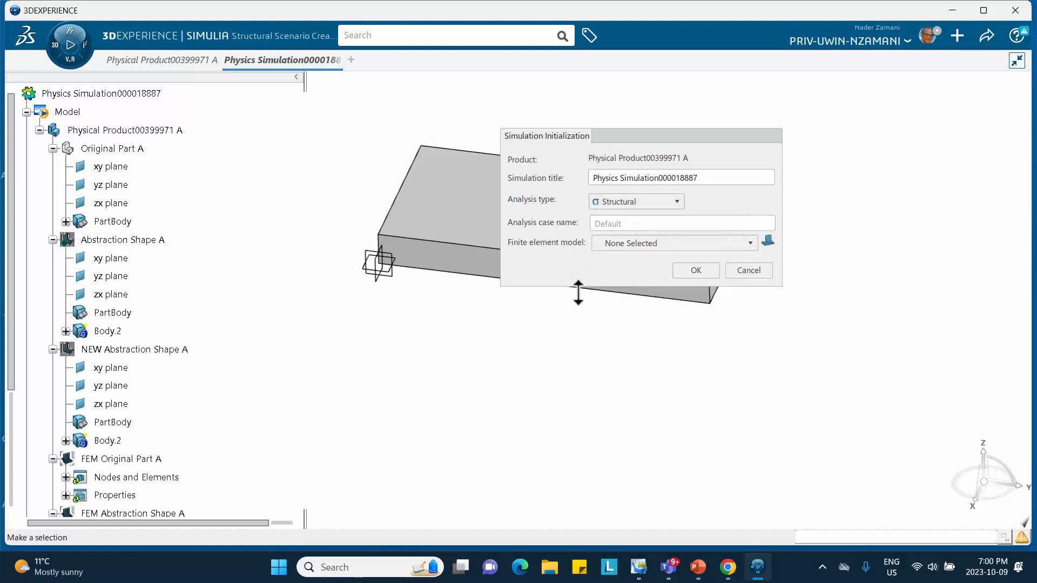
{"action": "left_click", "coordinate": [747, 244]}
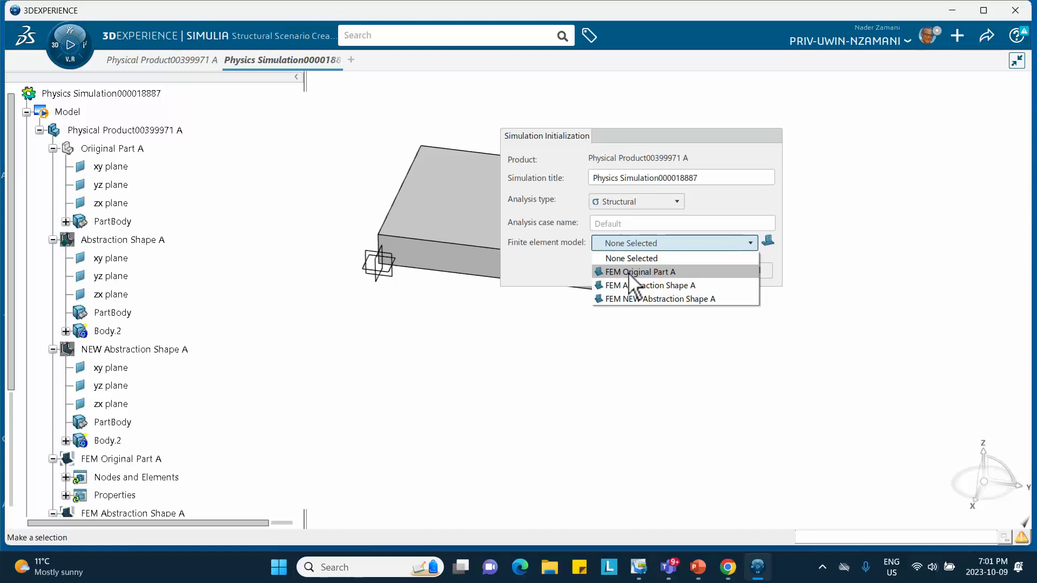
{"action": "left_click", "coordinate": [661, 271]}
{"action": "left_click", "coordinate": [697, 271]}
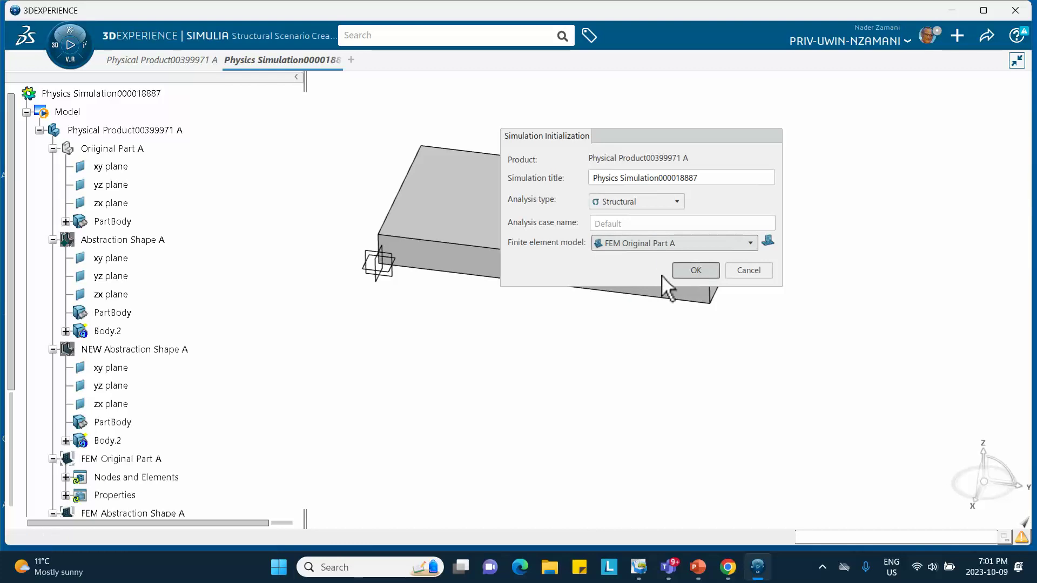
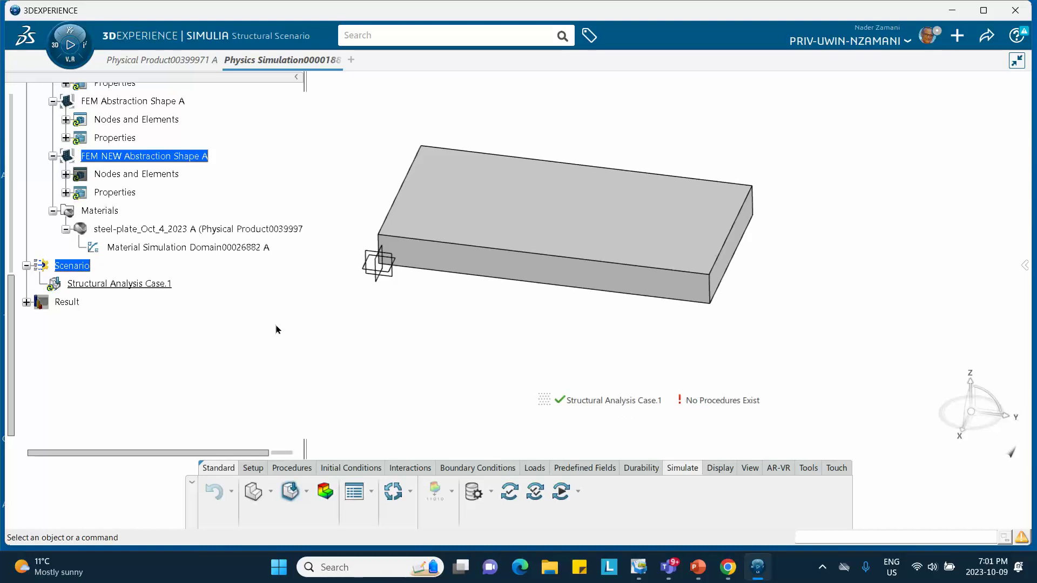
Add a static step with a 1 s step time and geometric nonlinearity off to Structural Analysis Case.1.
{"action": "left_click", "coordinate": [290, 468]}
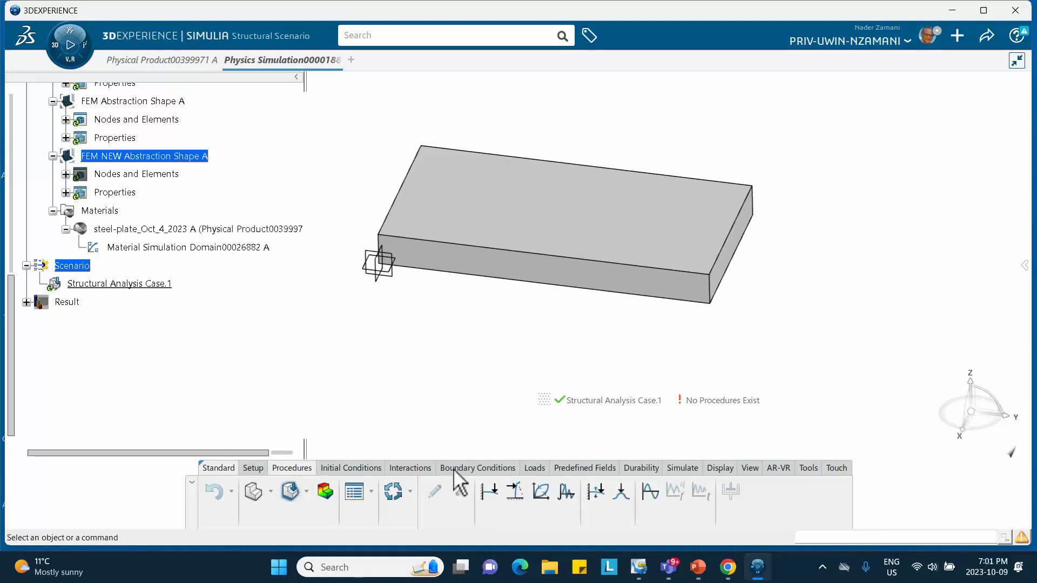
{"action": "left_click", "coordinate": [491, 490]}
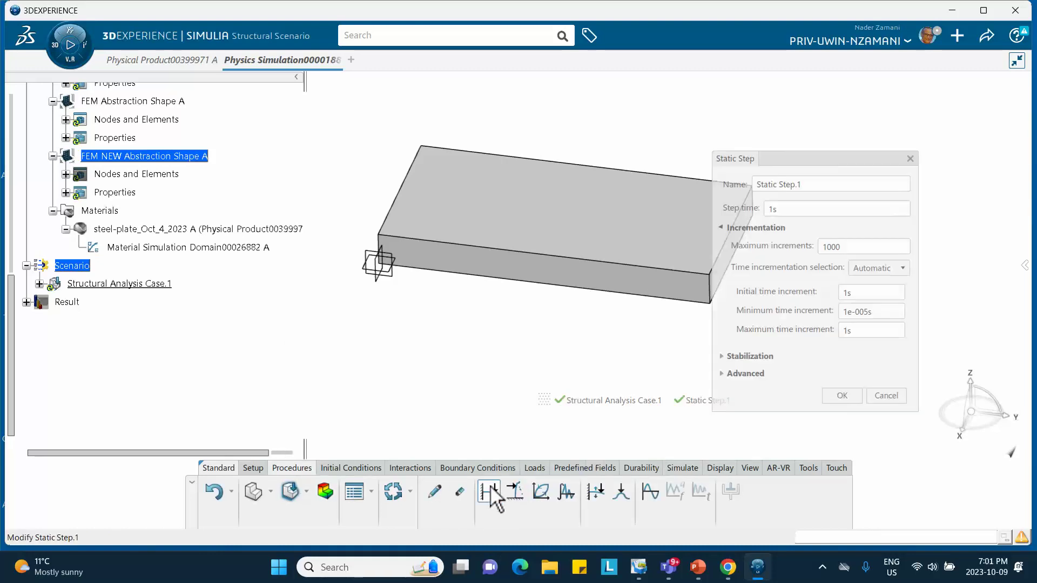
{"action": "left_click", "coordinate": [722, 373]}
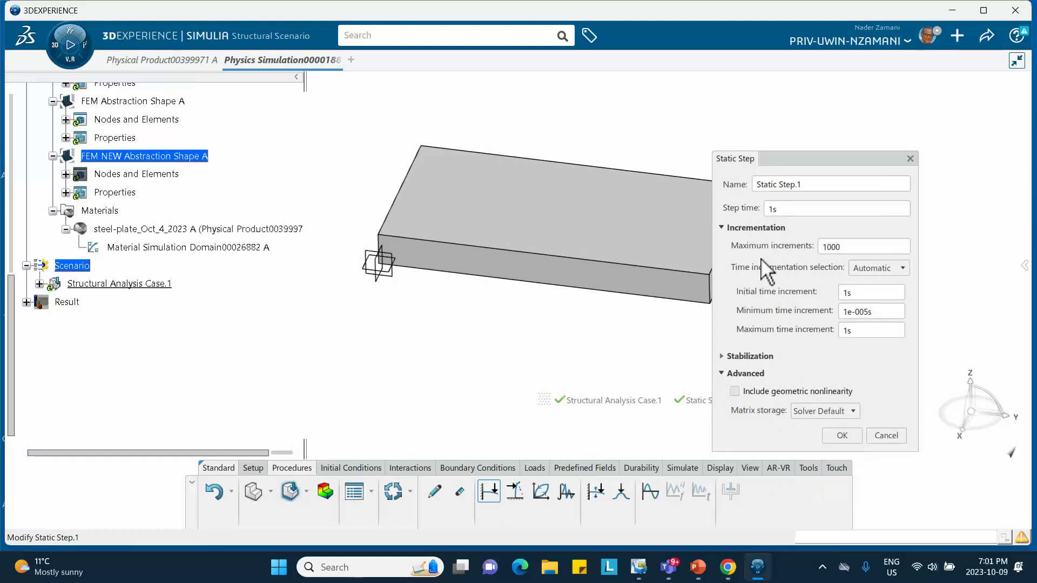
{"action": "left_click_drag", "start_coordinate": [813, 160], "coordinate": [866, 157]}
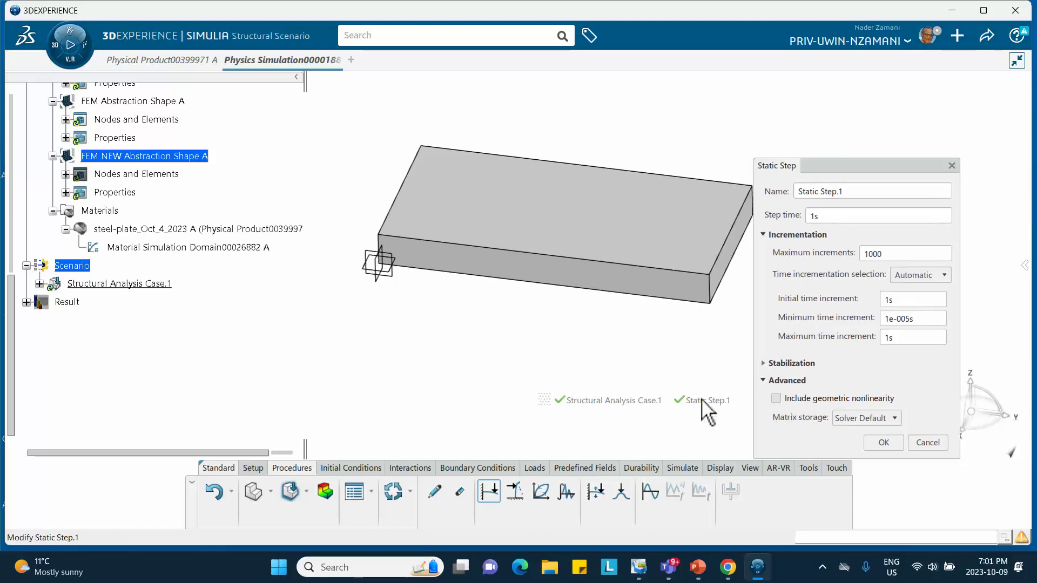
{"action": "left_click", "coordinate": [882, 444]}
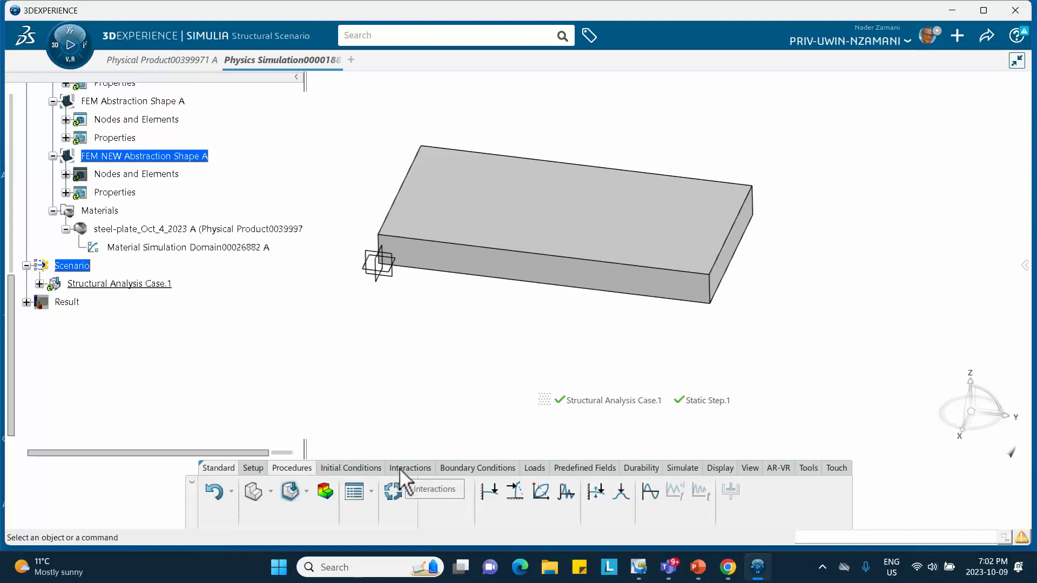
Add a clamp to the block's short end face at the origin.
{"action": "left_click", "coordinate": [464, 468]}
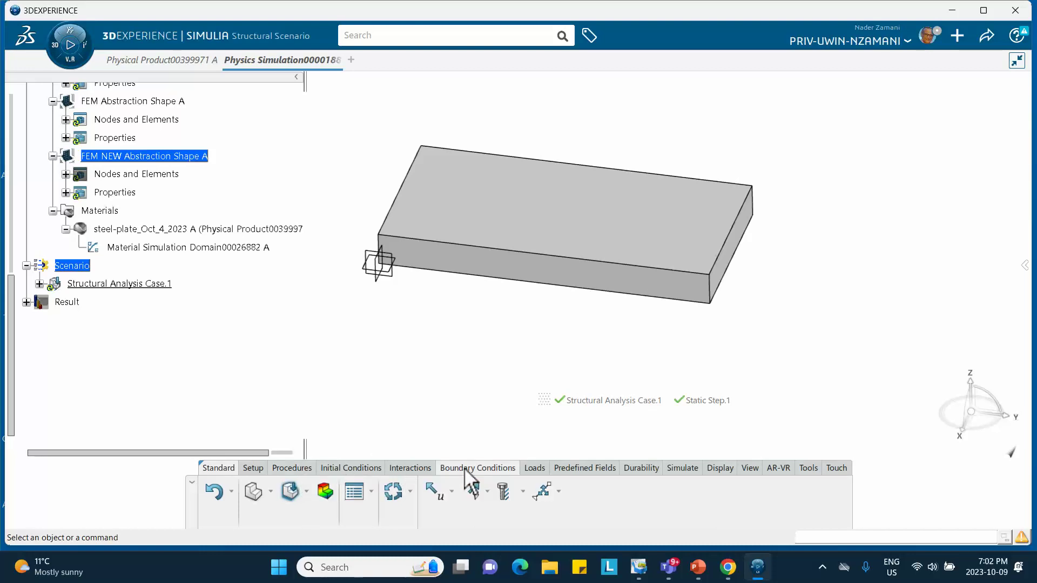
{"action": "left_click", "coordinate": [451, 491]}
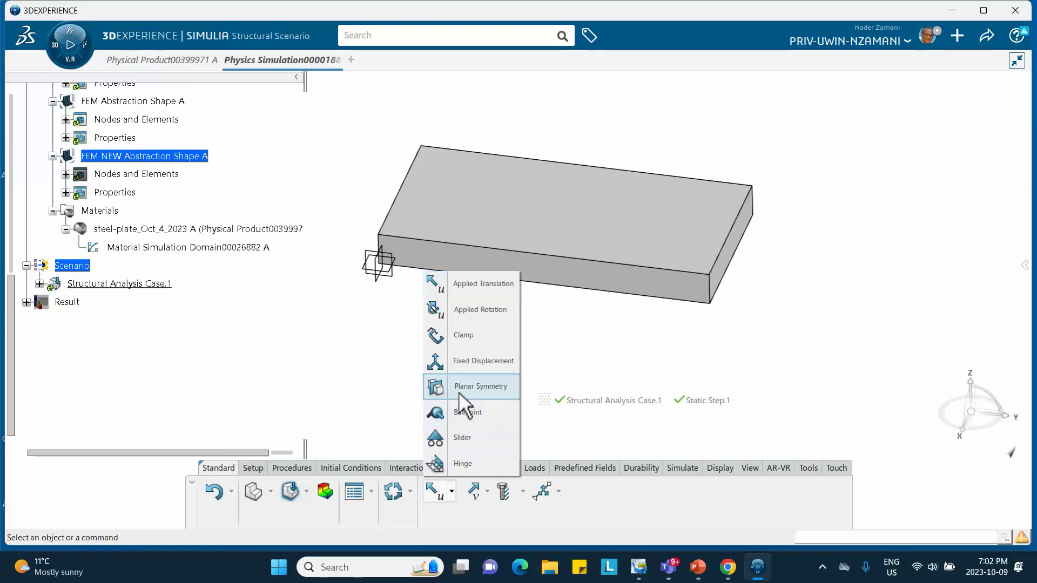
{"action": "left_click", "coordinate": [464, 335]}
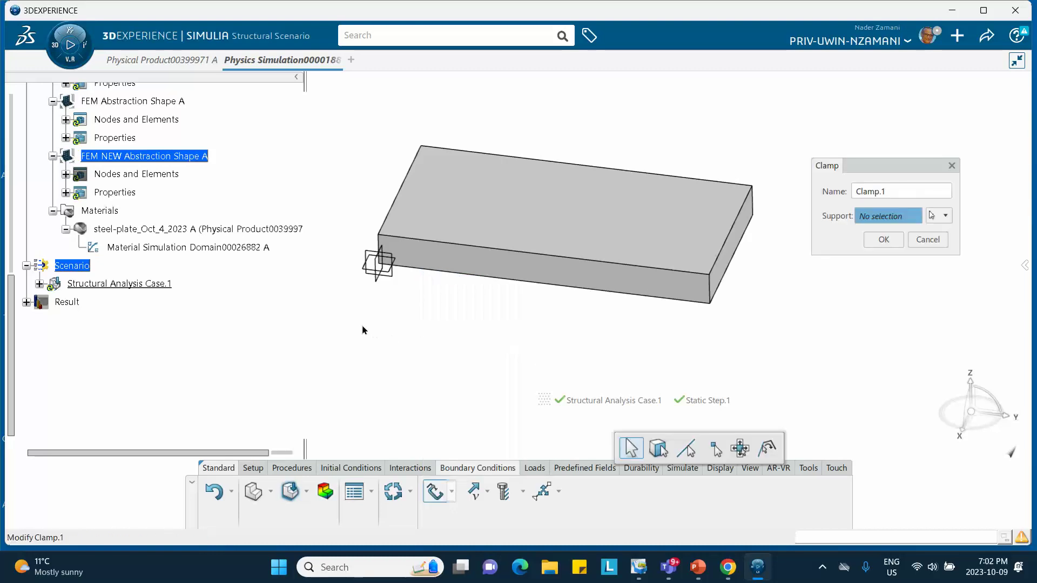
{"action": "middle_click_drag", "start_coordinate": [363, 329], "coordinate": [542, 355]}
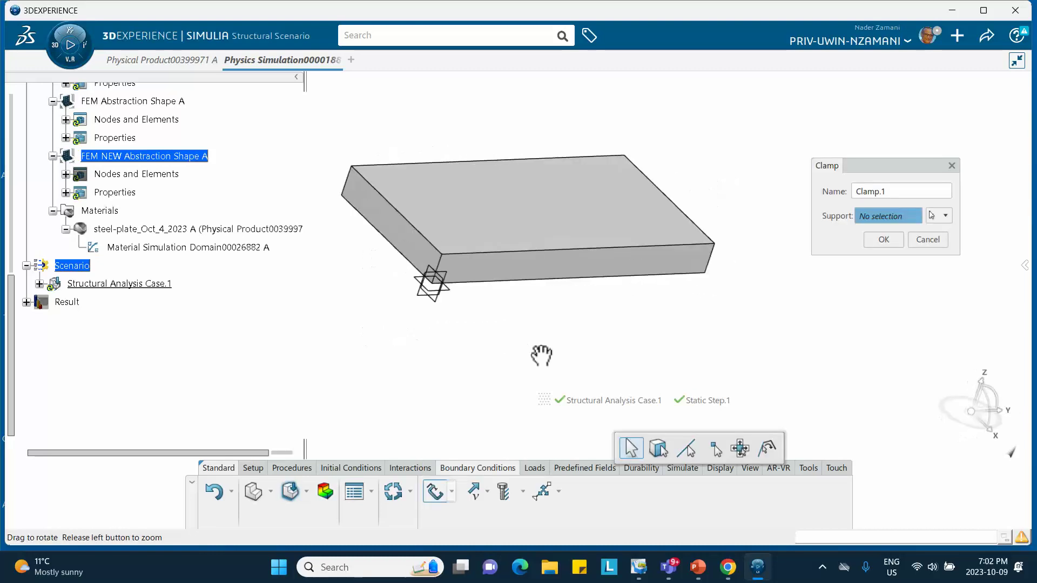
{"action": "left_click", "coordinate": [402, 232]}
{"action": "left_click", "coordinate": [883, 239]}
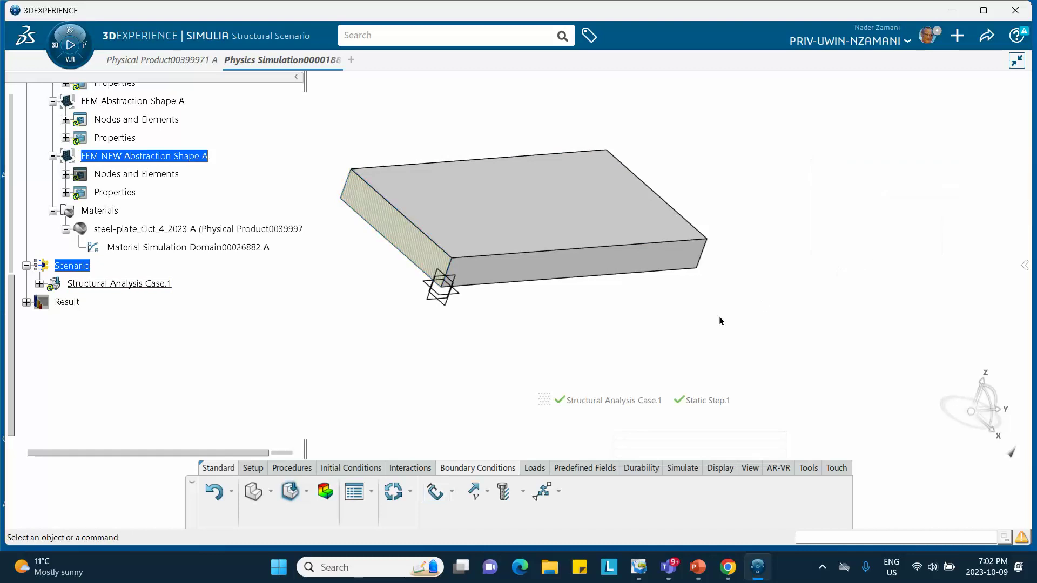
Apply a 1000 N force in the global Y direction to the block's end face opposite the clamp.
{"action": "middle_click_drag", "start_coordinate": [724, 322], "coordinate": [521, 319]}
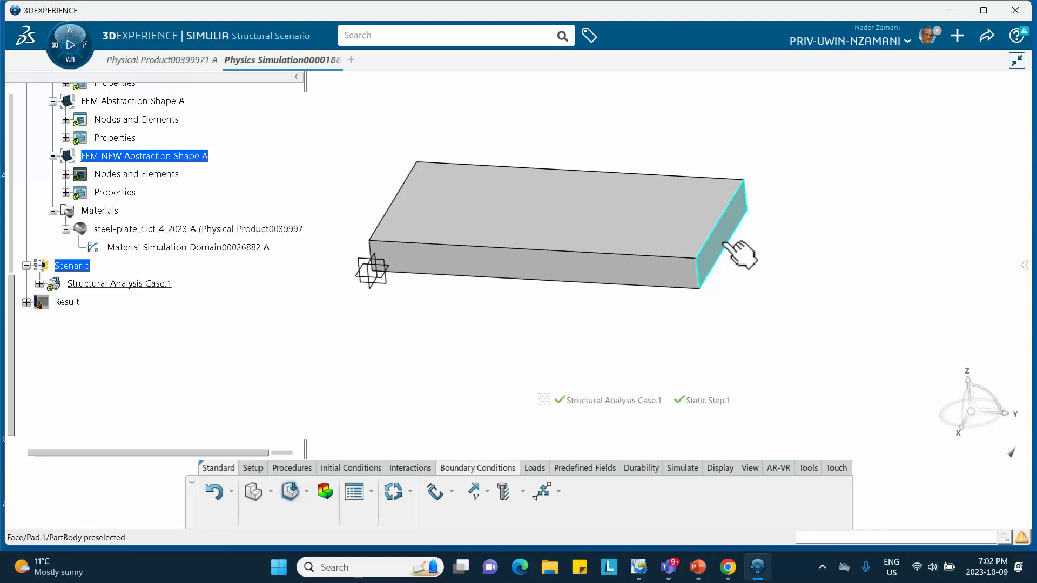
{"action": "middle_click_drag", "start_coordinate": [745, 273], "coordinate": [754, 310]}
{"action": "left_click", "coordinate": [536, 469]}
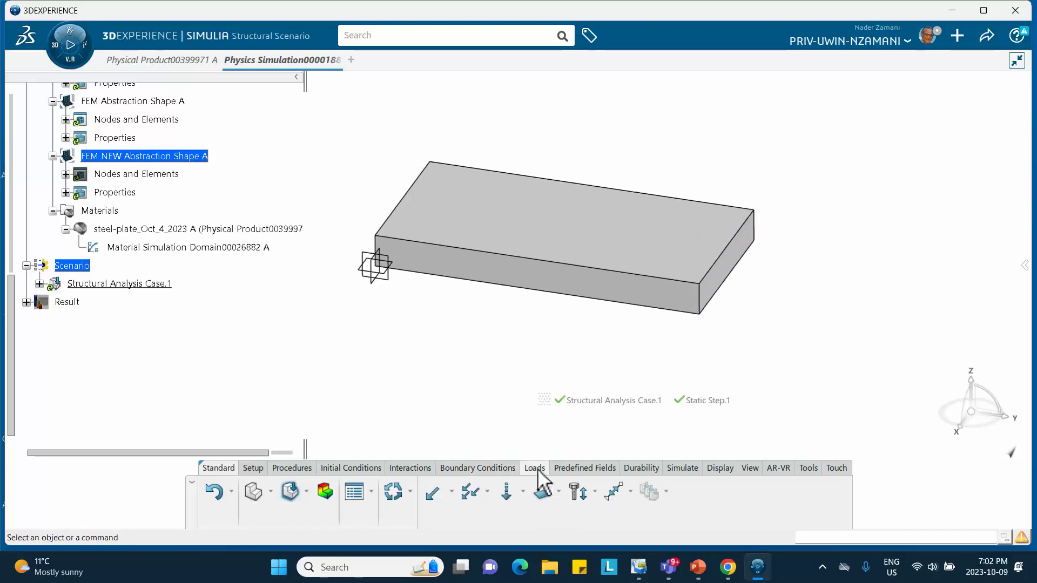
{"action": "left_click", "coordinate": [434, 494]}
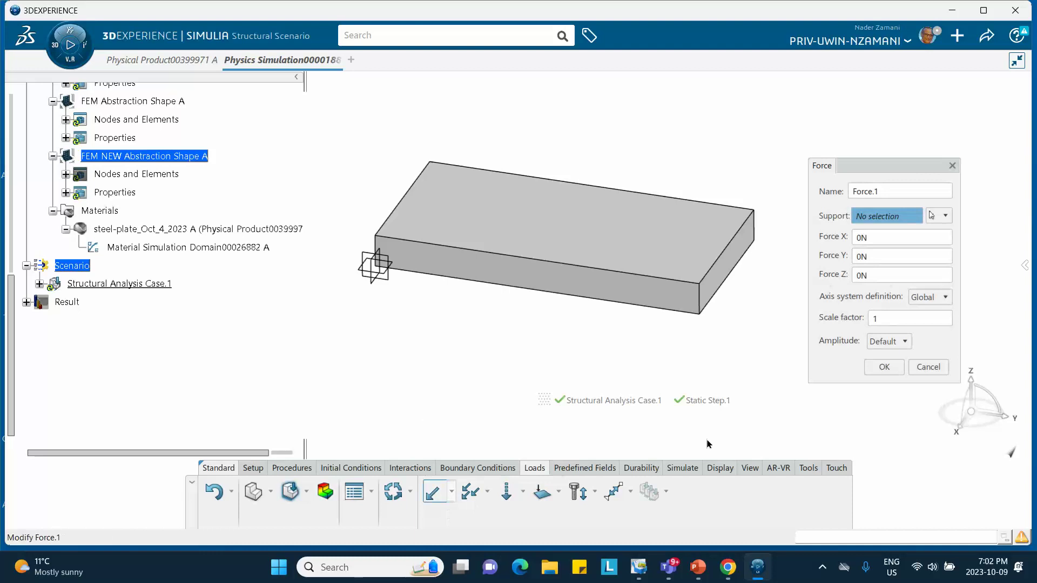
{"action": "left_click", "coordinate": [734, 269]}
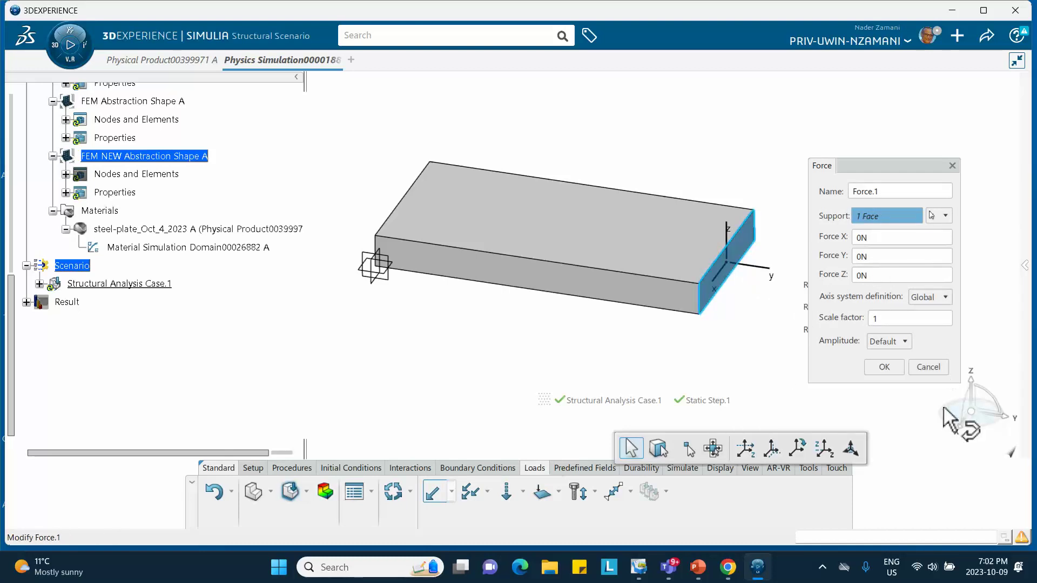
{"action": "left_click", "coordinate": [875, 257]}
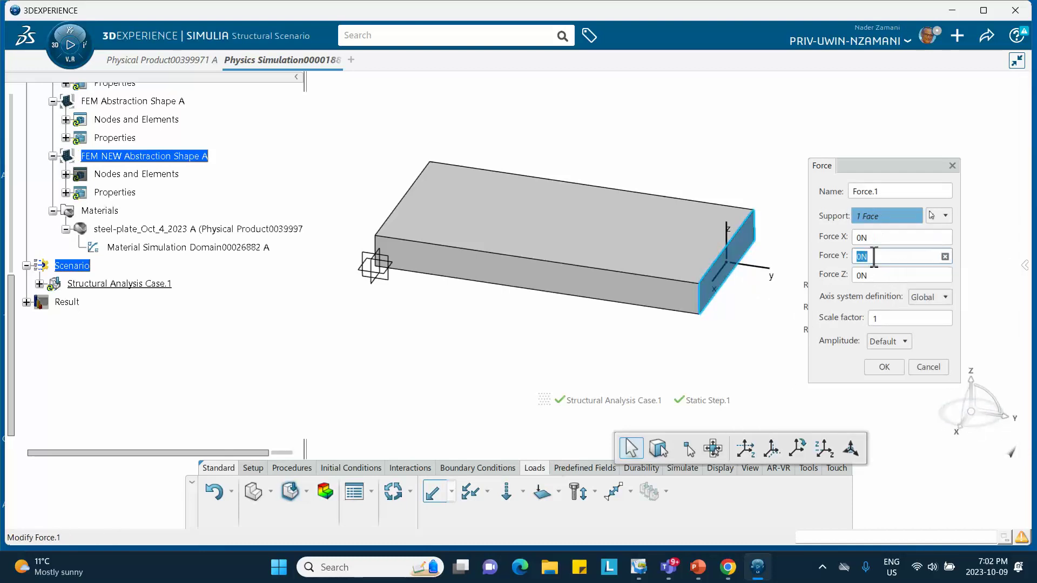
{"action": "type", "text": "1000"}
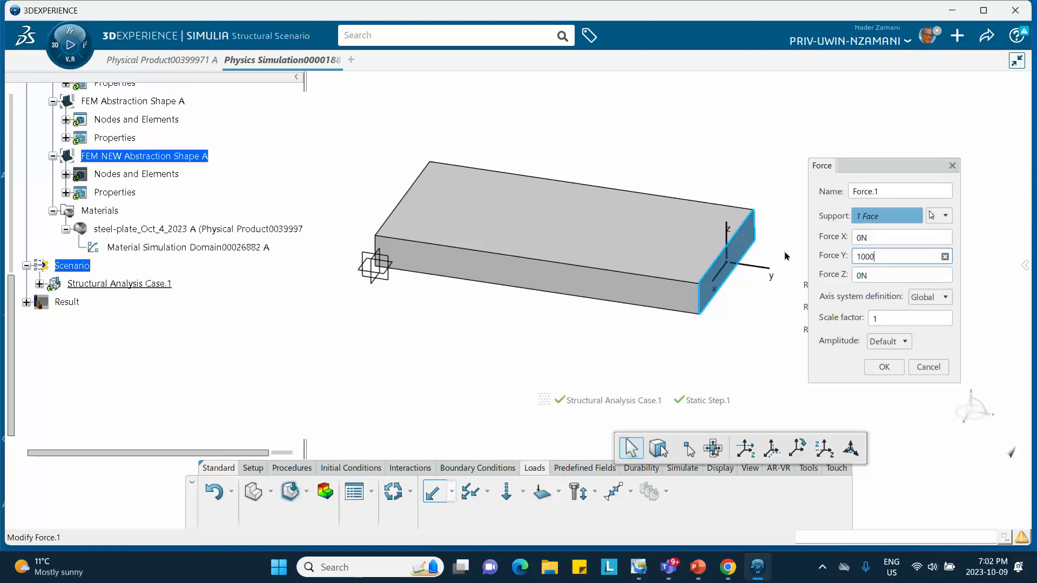
{"action": "type", "text": "N"}
{"action": "left_click", "coordinate": [880, 369]}
Run the model and scenario checks and close the status report.
{"action": "middle_click_drag", "start_coordinate": [793, 339], "coordinate": [682, 225]}
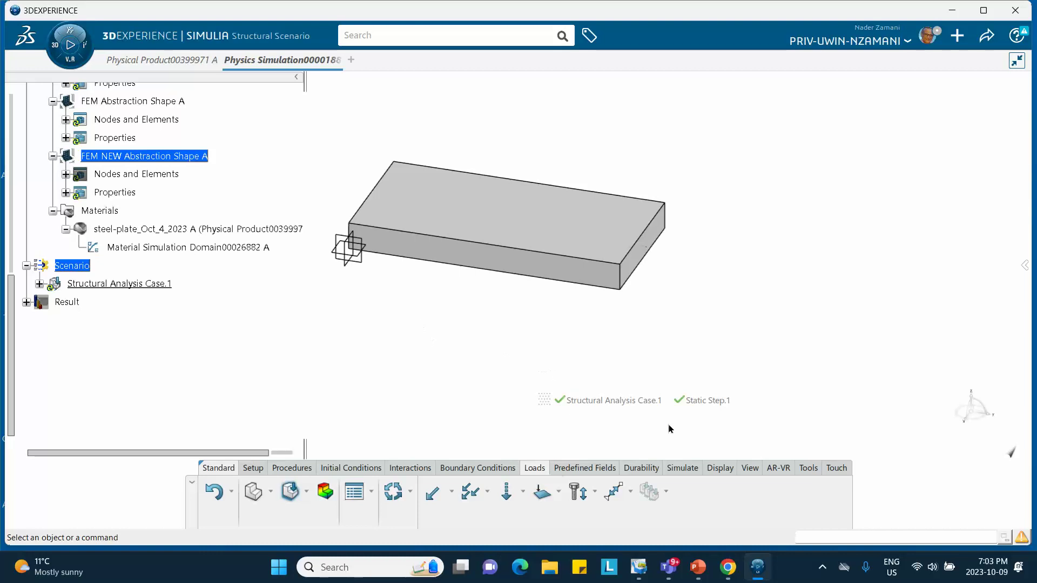
{"action": "left_click", "coordinate": [678, 468]}
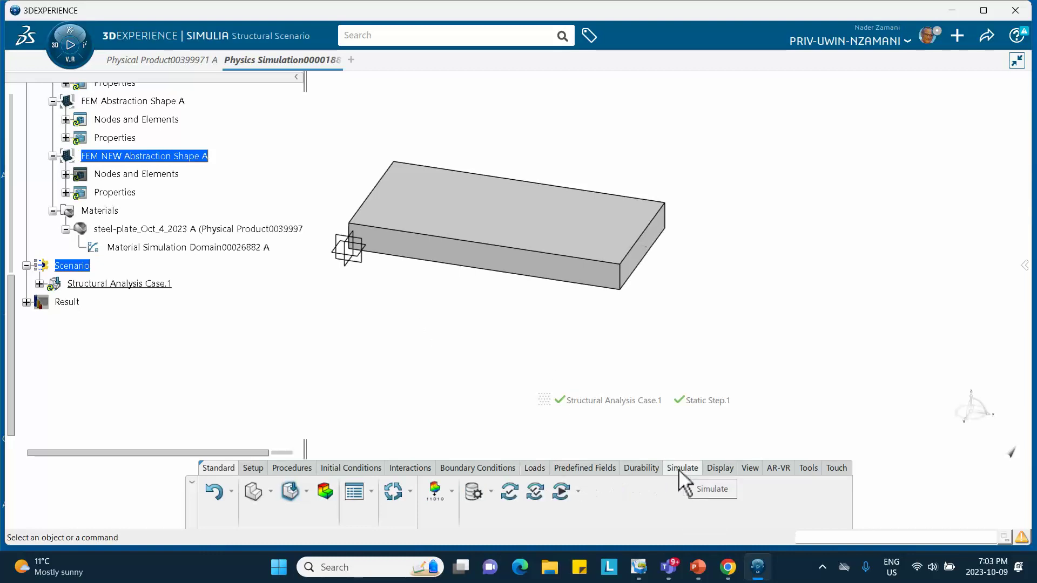
{"action": "left_click", "coordinate": [512, 491]}
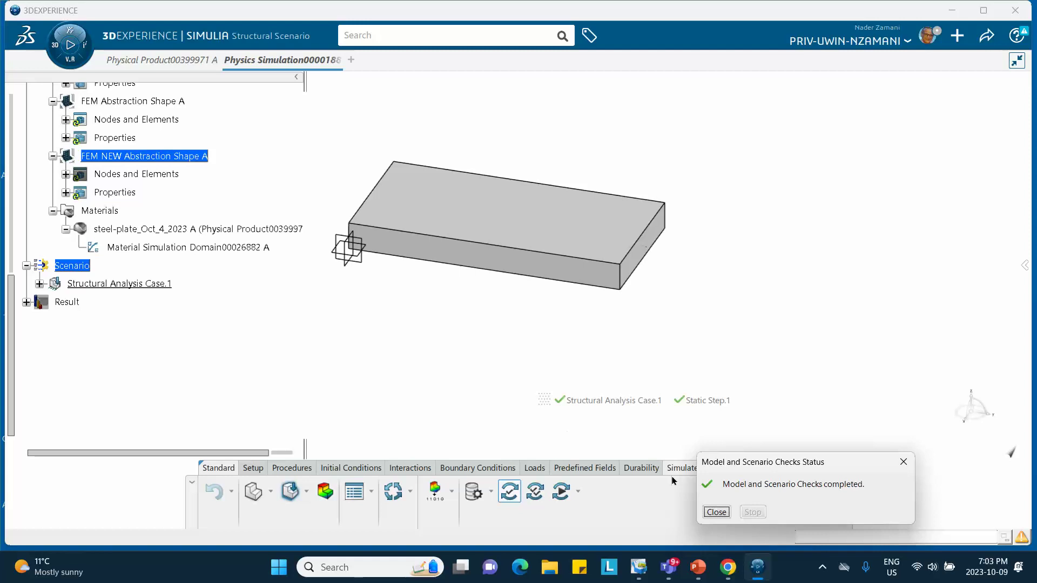
{"action": "left_click", "coordinate": [716, 512]}
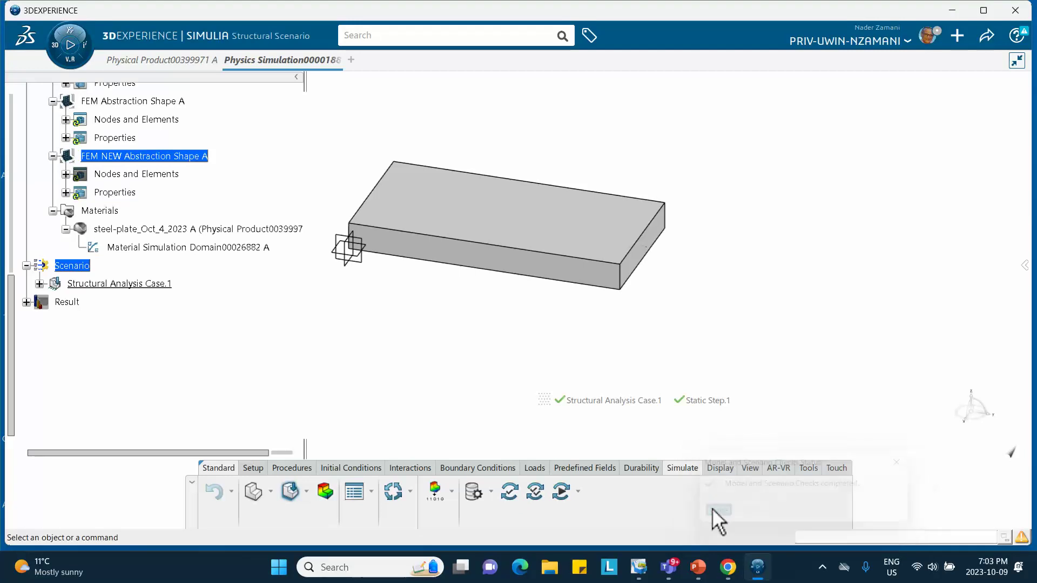
Run the simulation checks for Structural Analysis Case.1 locally on 4 cores and close the status report.
{"action": "left_click", "coordinate": [535, 492]}
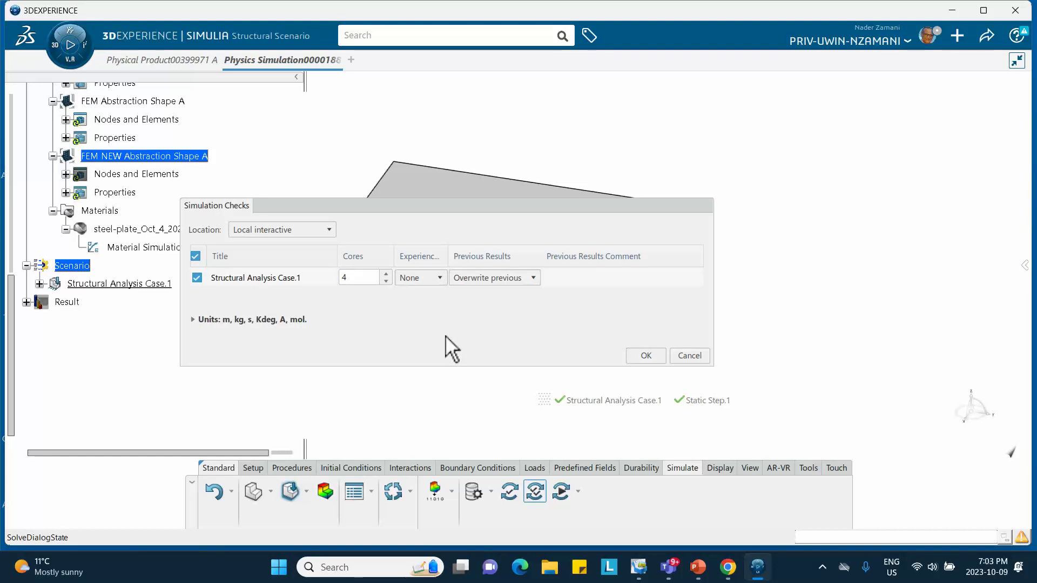
{"action": "left_click", "coordinate": [299, 280]}
{"action": "left_click", "coordinate": [640, 356]}
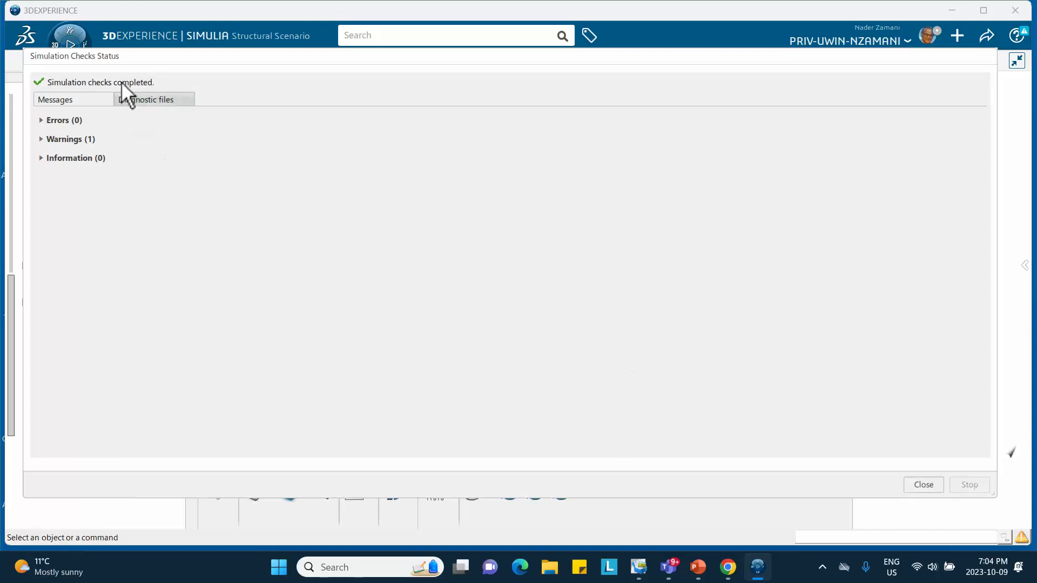
{"action": "left_click", "coordinate": [924, 484]}
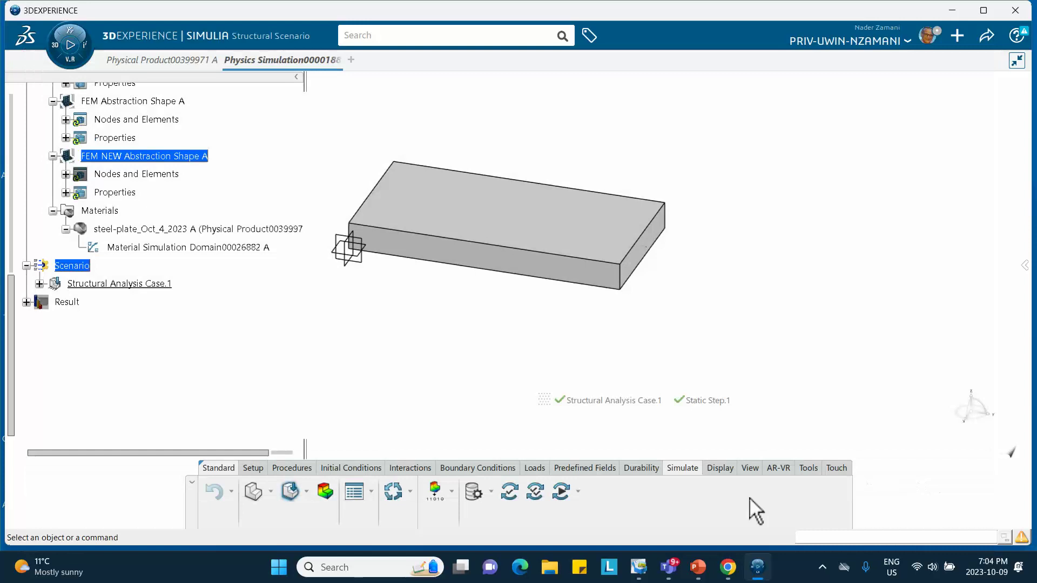
Simulate Structural Analysis Case.1 in local interactive mode on 4 cores and close the status report.
{"action": "left_click", "coordinate": [560, 489]}
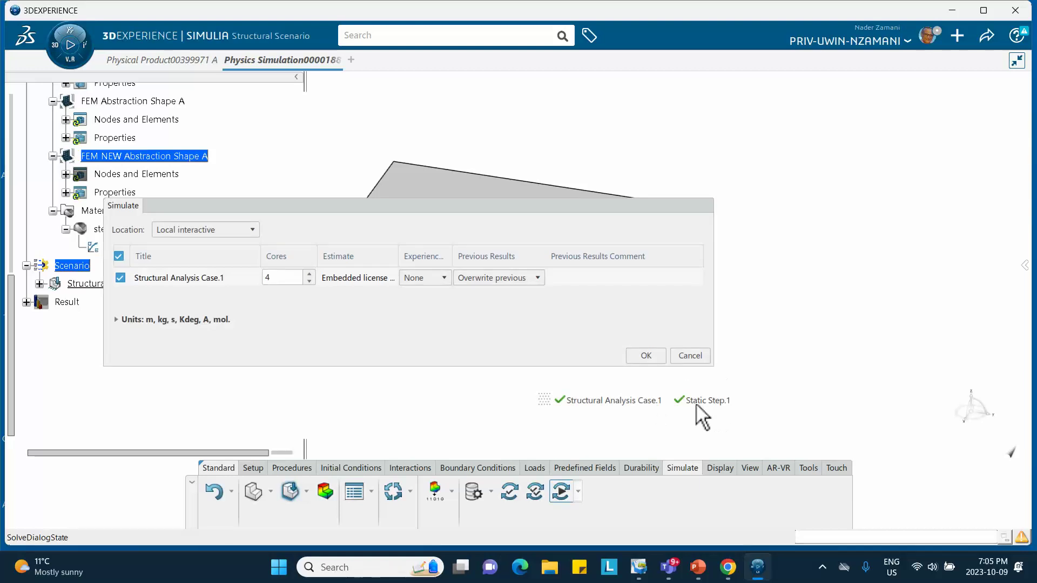
{"action": "left_click", "coordinate": [647, 356]}
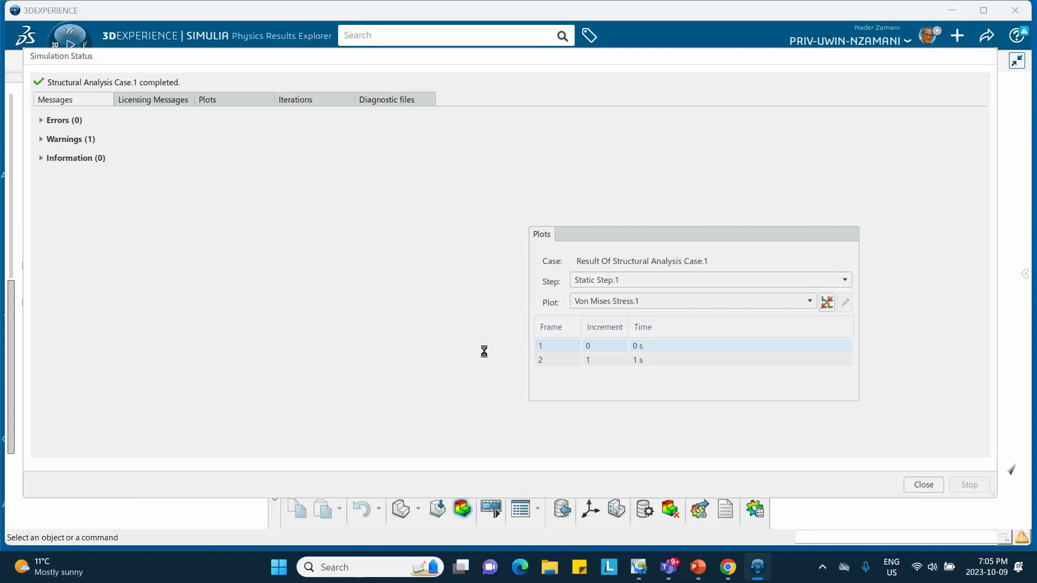
{"action": "left_click", "coordinate": [919, 484]}
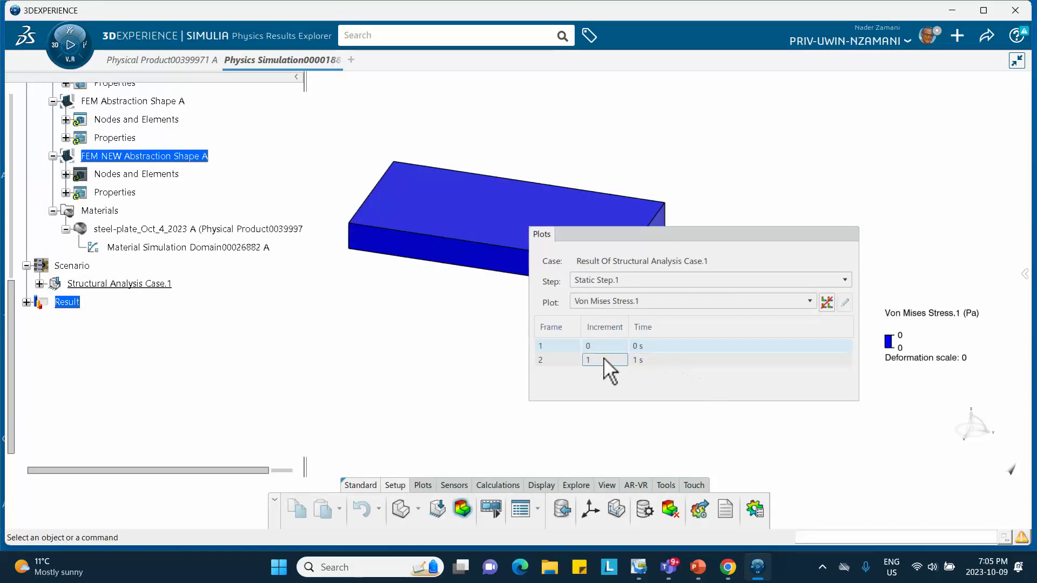
Examine the von Mises stress at the 1 s frame, switch to the Displacement.1 plot and clear the plot settings off the model.
{"action": "left_click", "coordinate": [646, 362]}
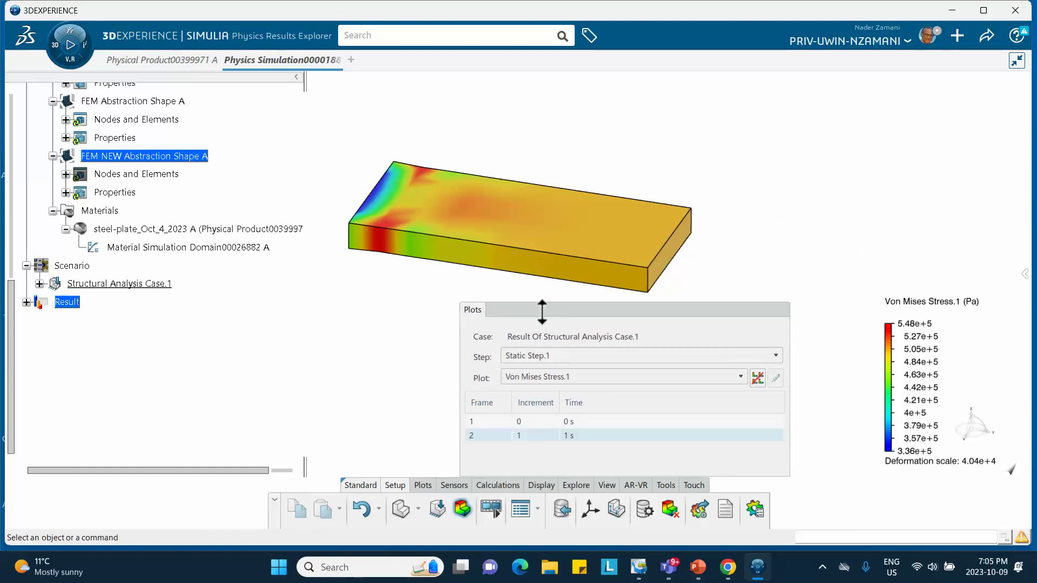
{"action": "left_click", "coordinate": [551, 356]}
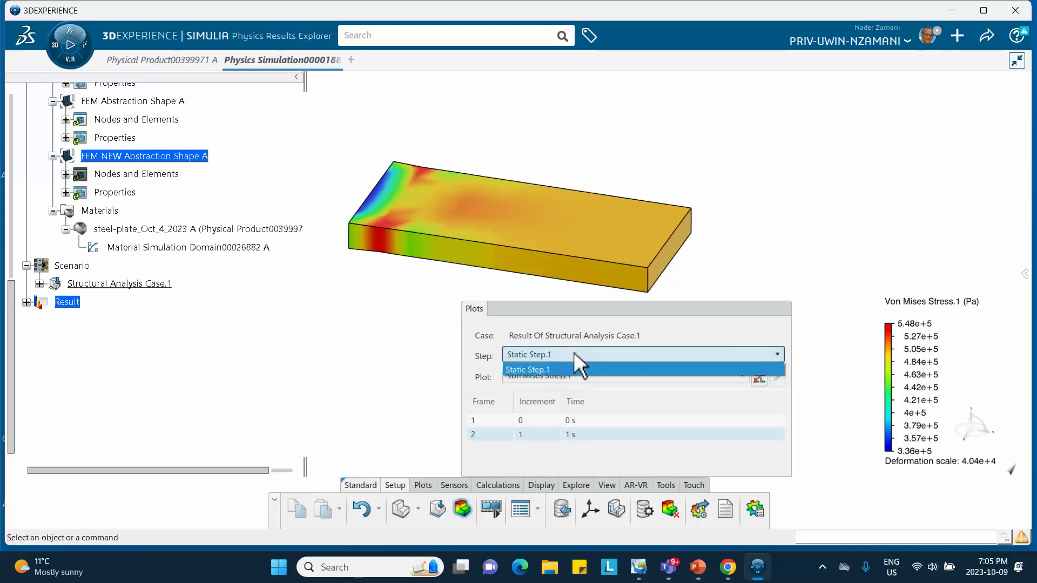
{"action": "left_click", "coordinate": [565, 356]}
{"action": "left_click", "coordinate": [556, 377]}
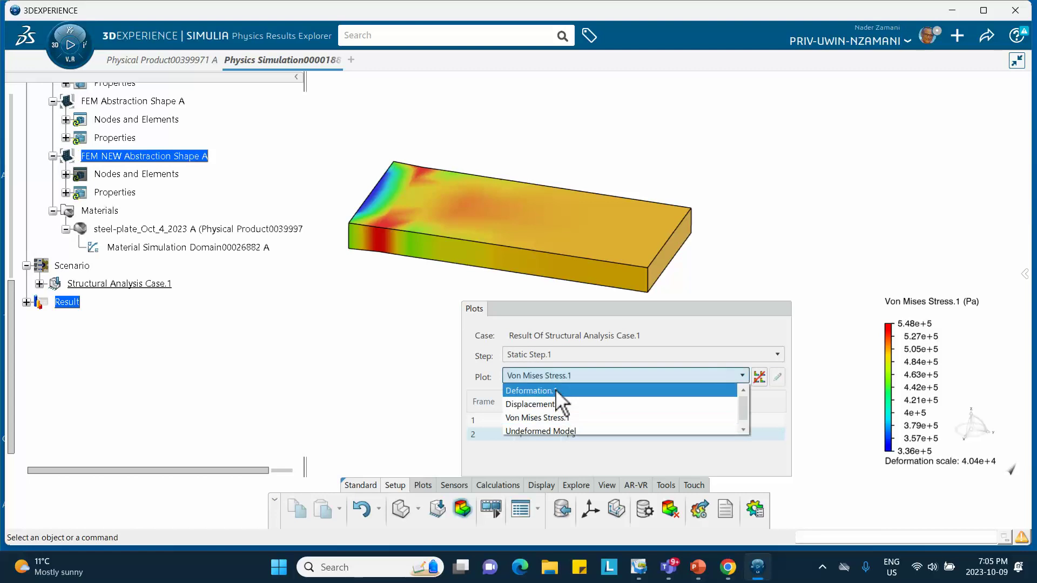
{"action": "left_click", "coordinate": [543, 403]}
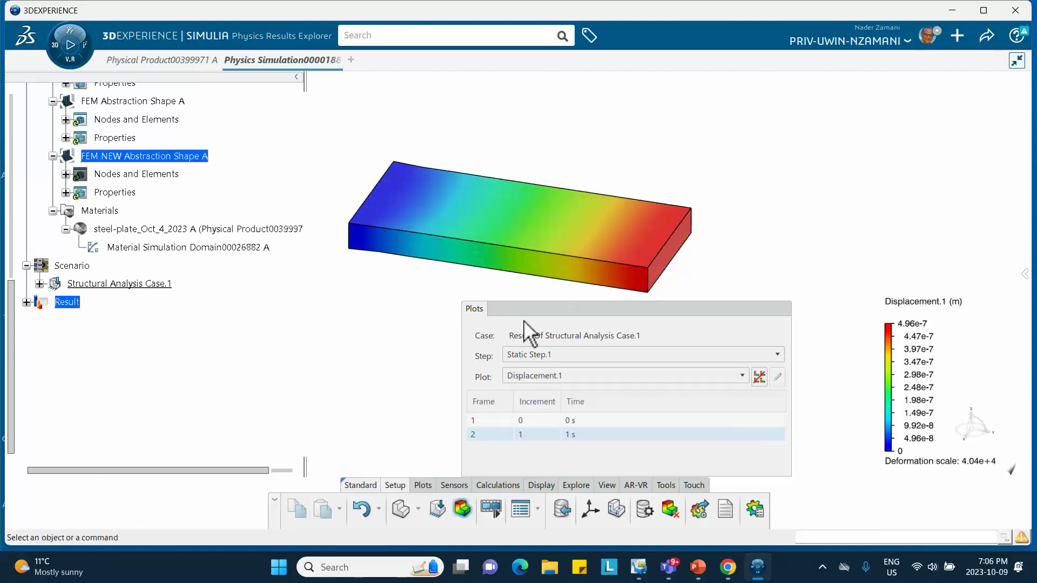
{"action": "left_click_drag", "start_coordinate": [606, 312], "coordinate": [727, 142]}
{"action": "left_click", "coordinate": [611, 268]}
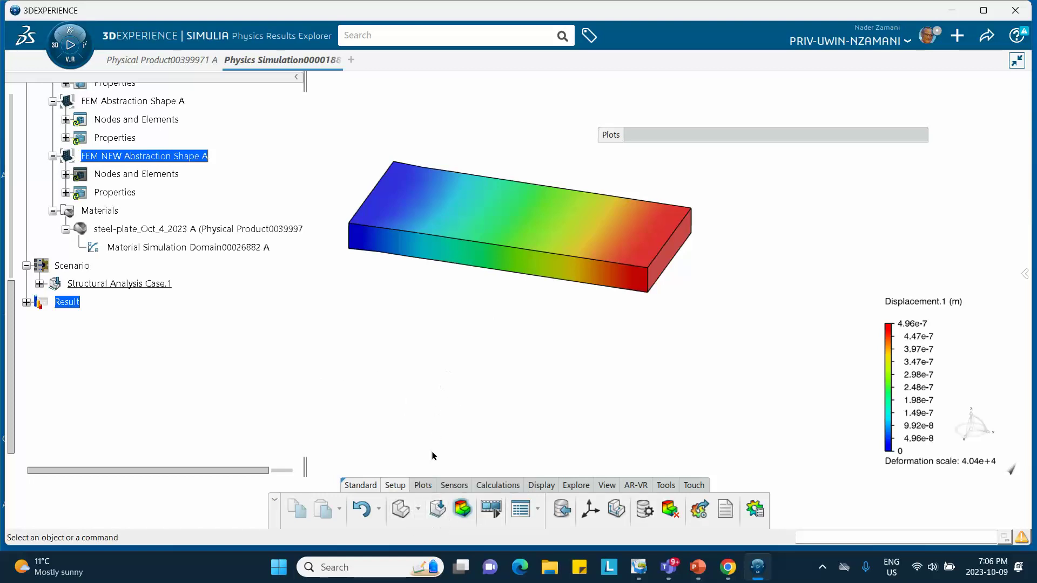
Return to the structural scenario and create Structural Analysis Case.2 with FEM Abstraction Shape A as its finite element model.
{"action": "left_click", "coordinate": [437, 510]}
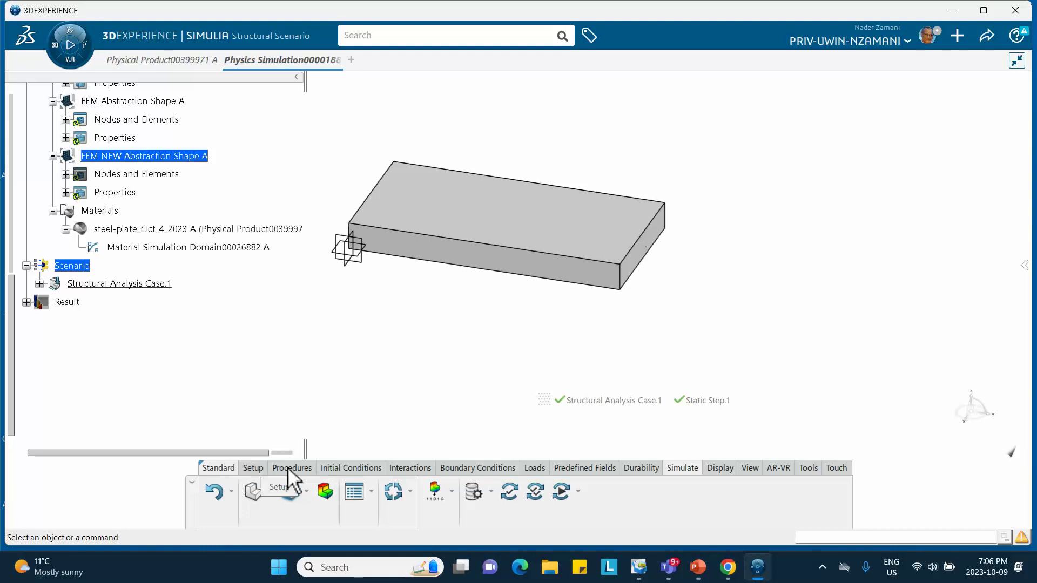
{"action": "left_click", "coordinate": [252, 471]}
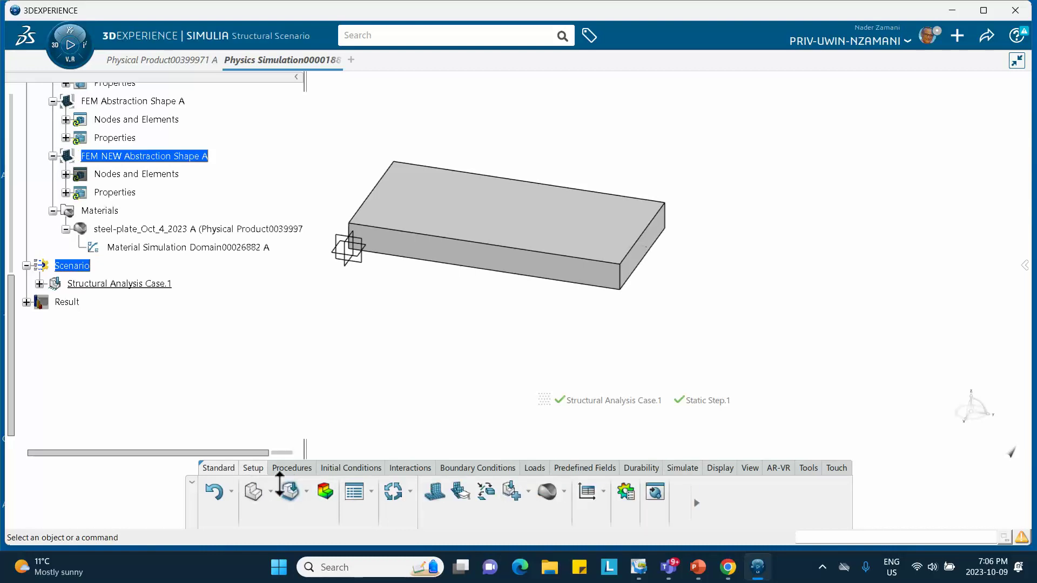
{"action": "left_click", "coordinate": [510, 491]}
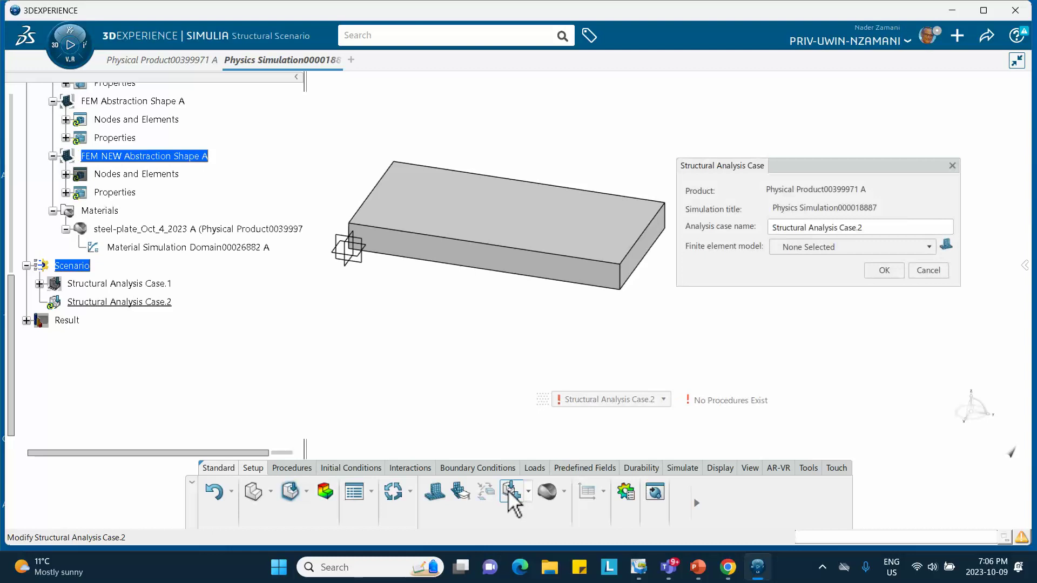
{"action": "left_click", "coordinate": [799, 248]}
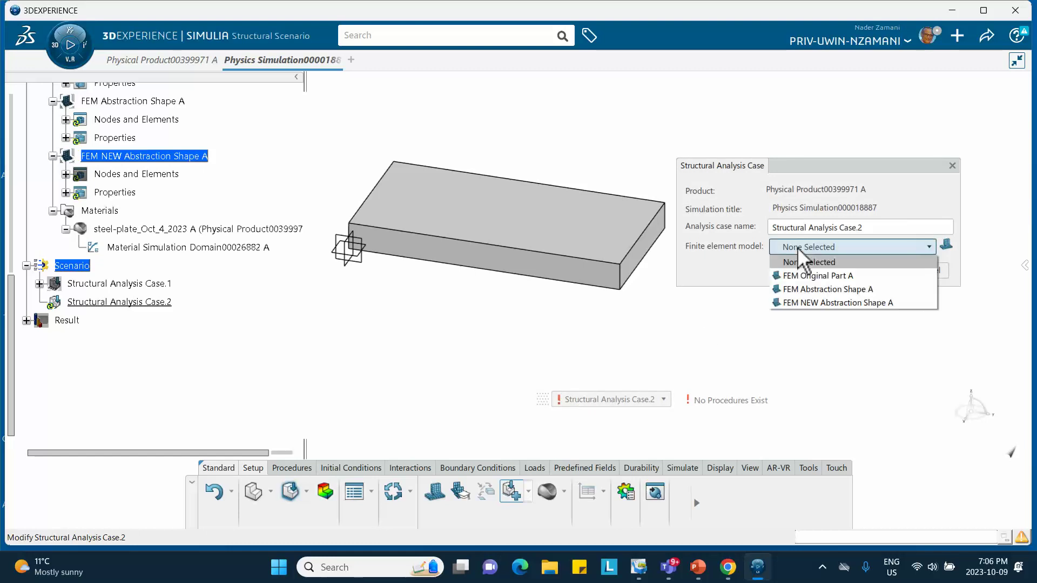
{"action": "left_click", "coordinate": [798, 288]}
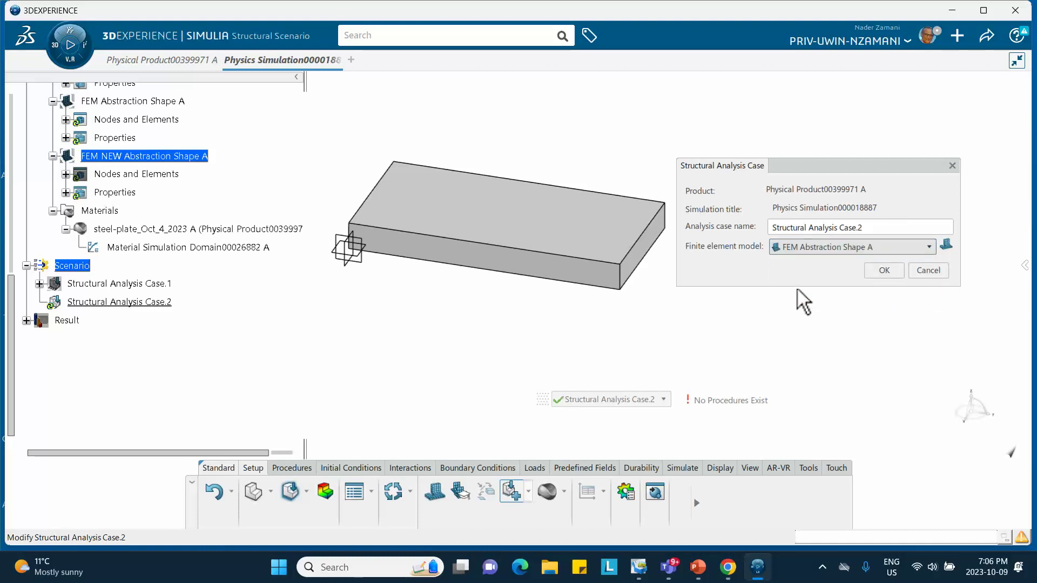
{"action": "left_click", "coordinate": [883, 271]}
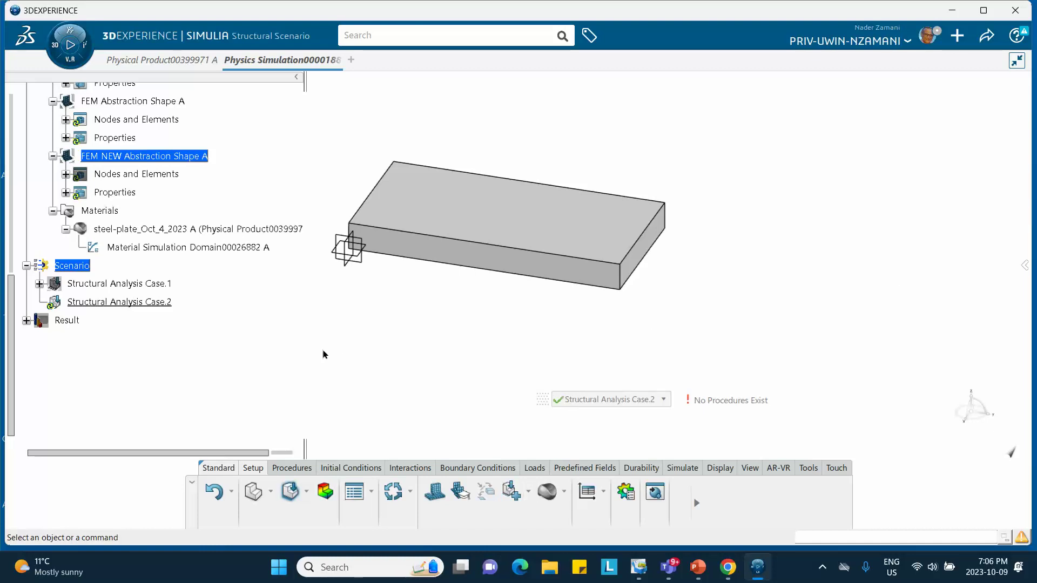
Add a static step with a 1 s step time to Structural Analysis Case.2 and toggle its Include geometric nonlinearity option.
{"action": "mouse_move", "coordinate": [700, 411]}
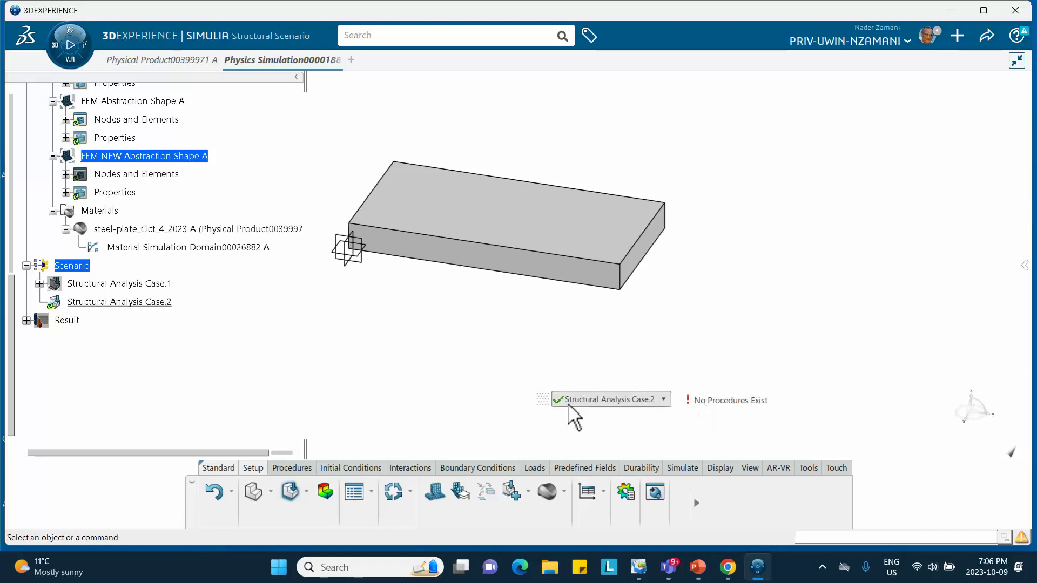
{"action": "left_click", "coordinate": [291, 468]}
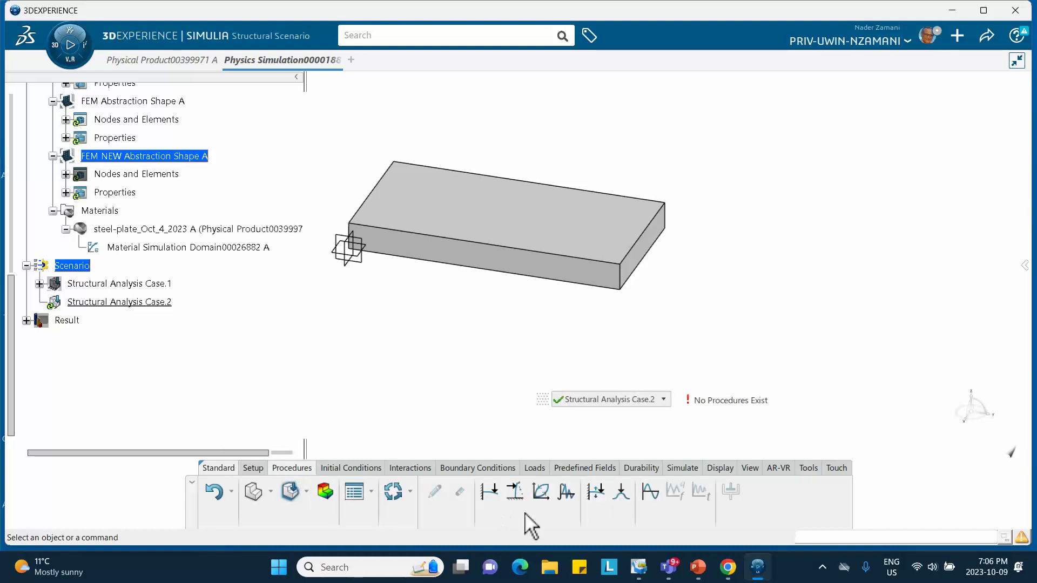
{"action": "left_click", "coordinate": [489, 492]}
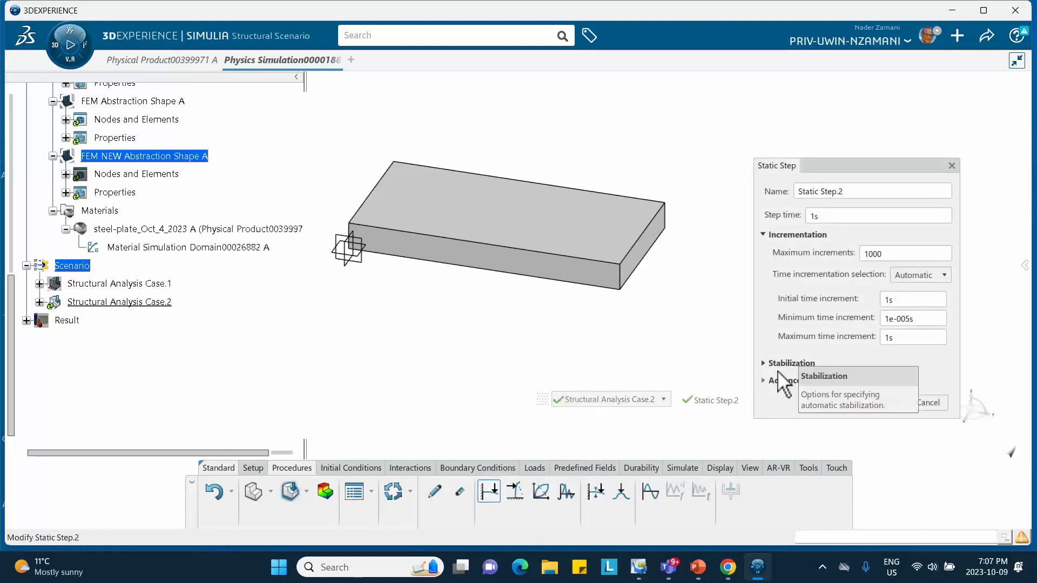
{"action": "left_click", "coordinate": [764, 380]}
{"action": "left_click", "coordinate": [775, 398]}
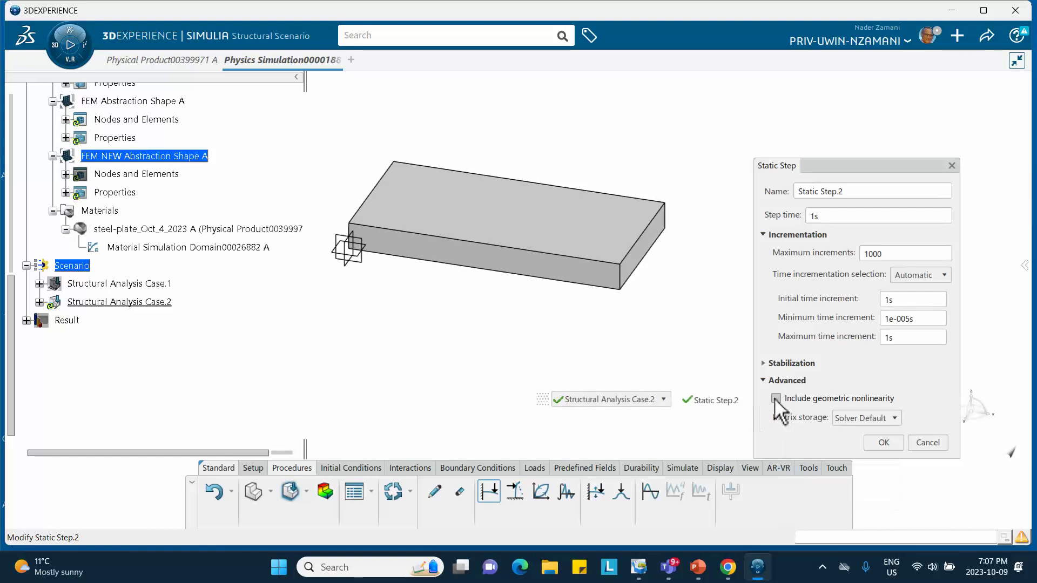
{"action": "left_click", "coordinate": [886, 443]}
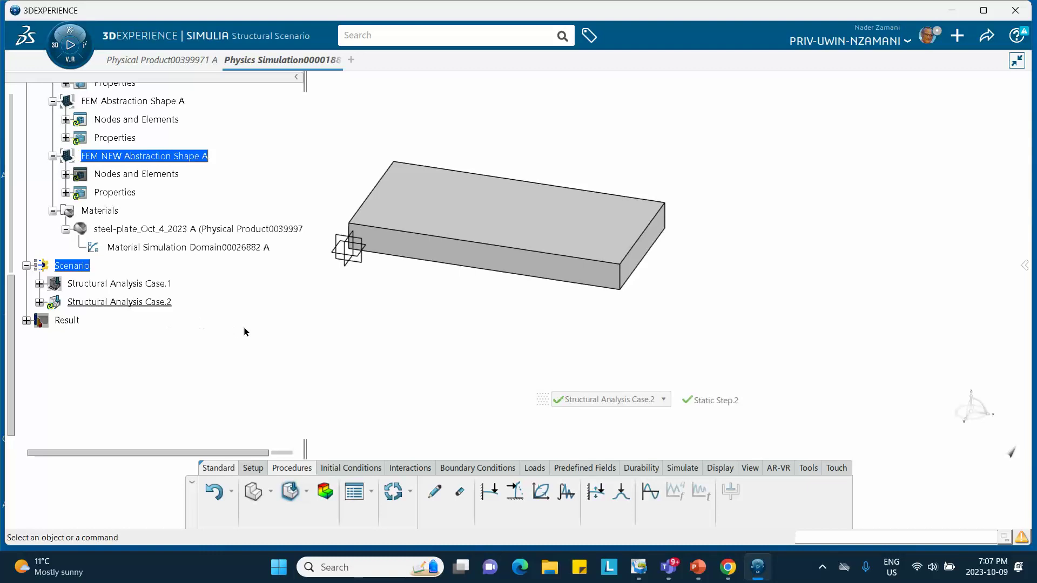
Hide the original part and show Abstraction Shape A in the model.
{"action": "scroll", "coordinate": [243, 331], "scroll_direction": "up", "scroll_amount": 5}
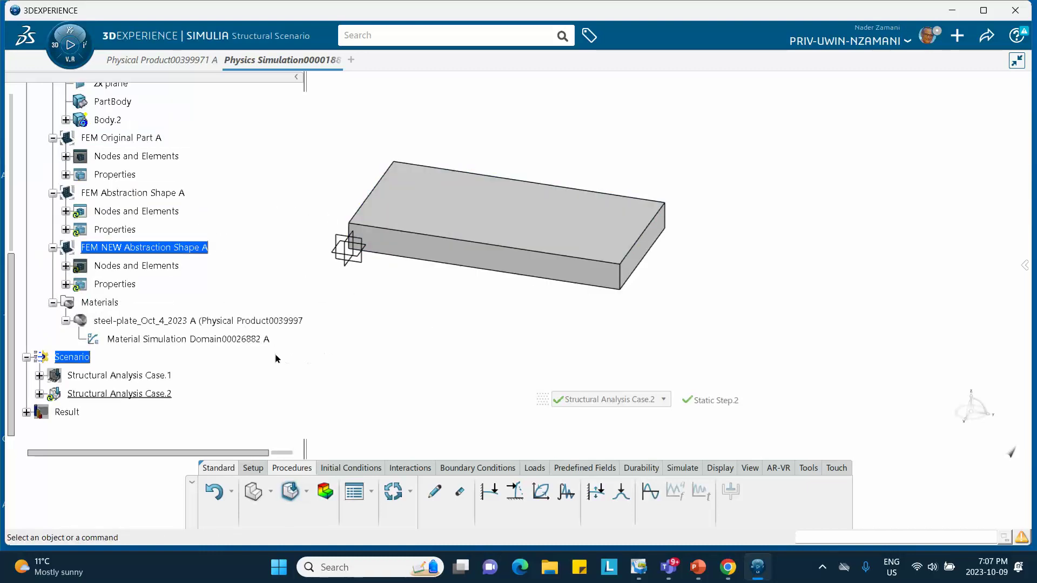
{"action": "scroll", "coordinate": [185, 314], "scroll_direction": "up", "scroll_amount": 5}
{"action": "scroll", "coordinate": [185, 314], "scroll_direction": "up", "scroll_amount": 5}
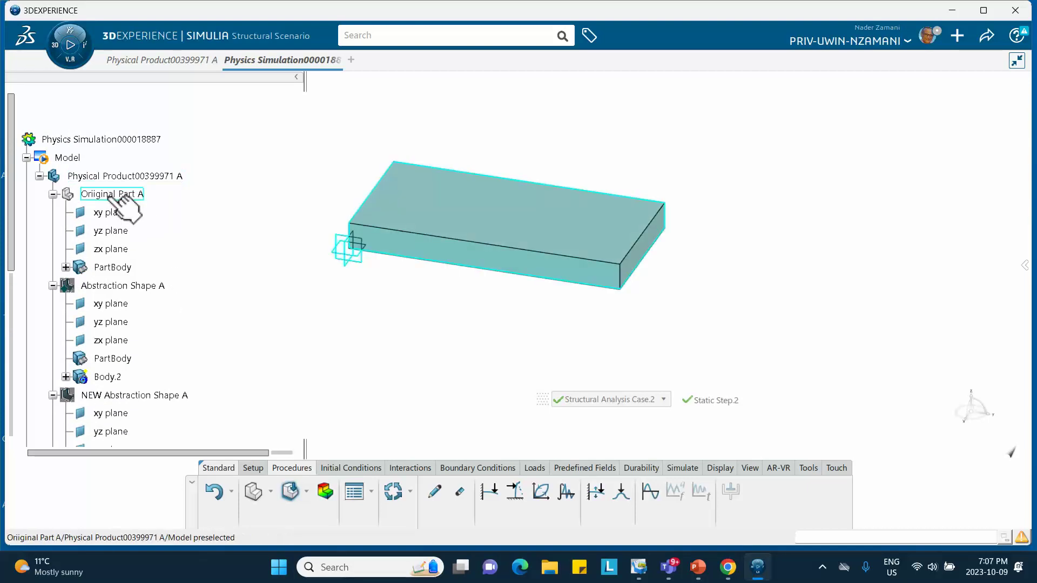
{"action": "right_click", "coordinate": [115, 195]}
{"action": "left_click", "coordinate": [138, 246]}
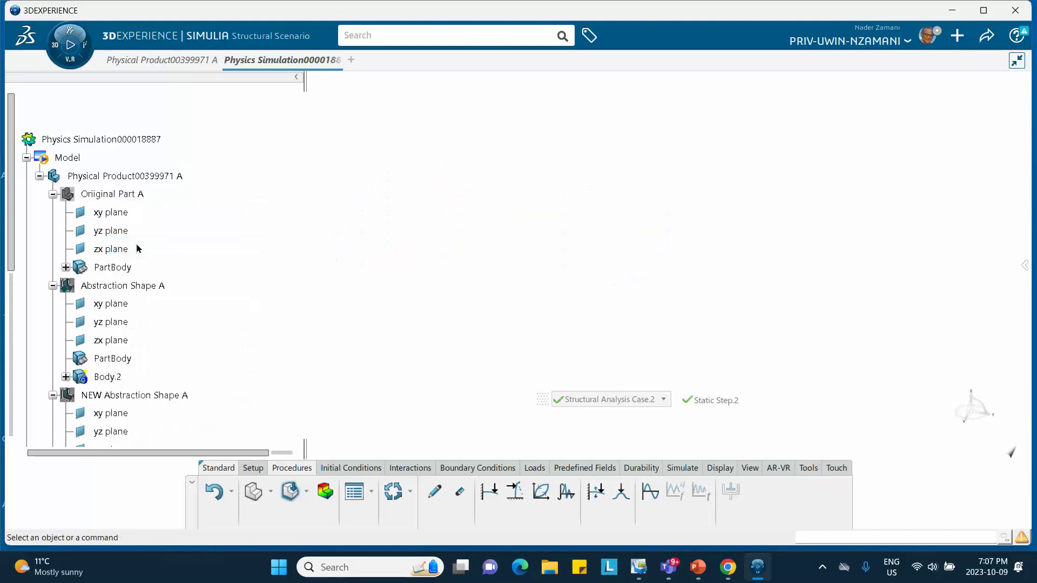
{"action": "scroll", "coordinate": [138, 249], "scroll_direction": "down", "scroll_amount": 3}
{"action": "right_click", "coordinate": [133, 147]}
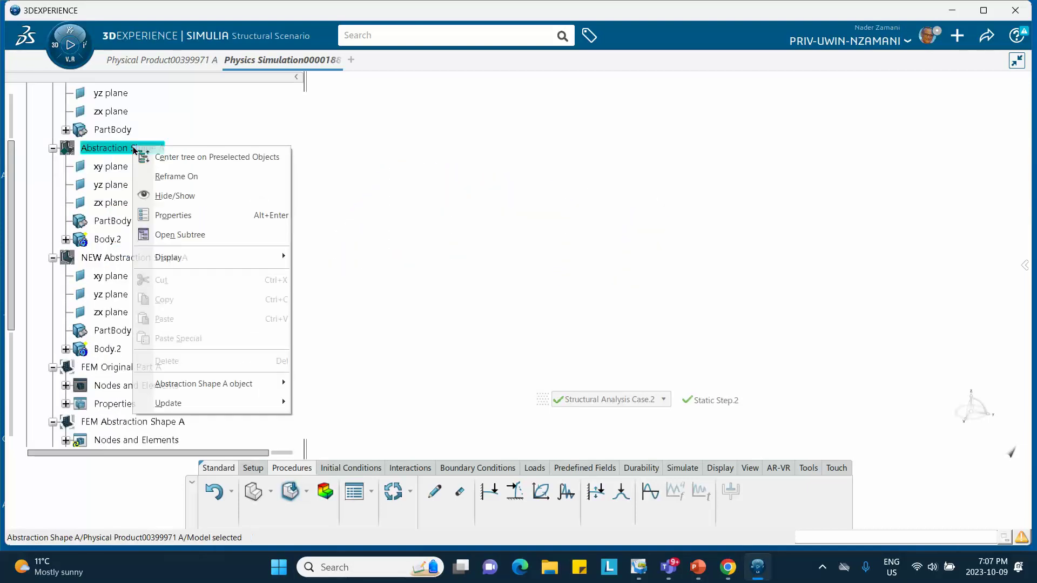
{"action": "left_click", "coordinate": [166, 196]}
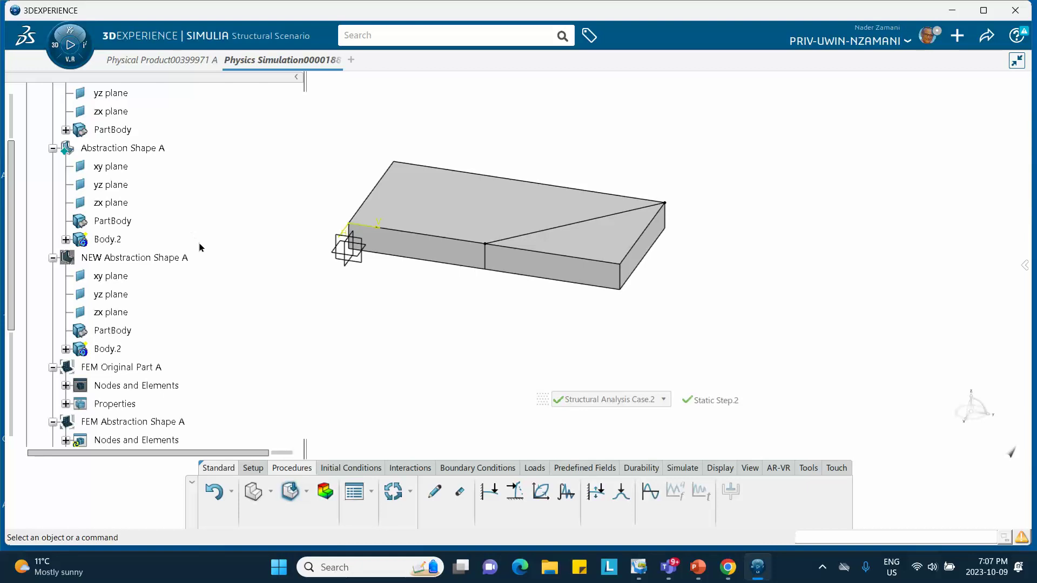
Apply a clamp to the triangular corner region of the top face on Abstraction Shape A.
{"action": "scroll", "coordinate": [200, 247], "scroll_direction": "up", "scroll_amount": 5}
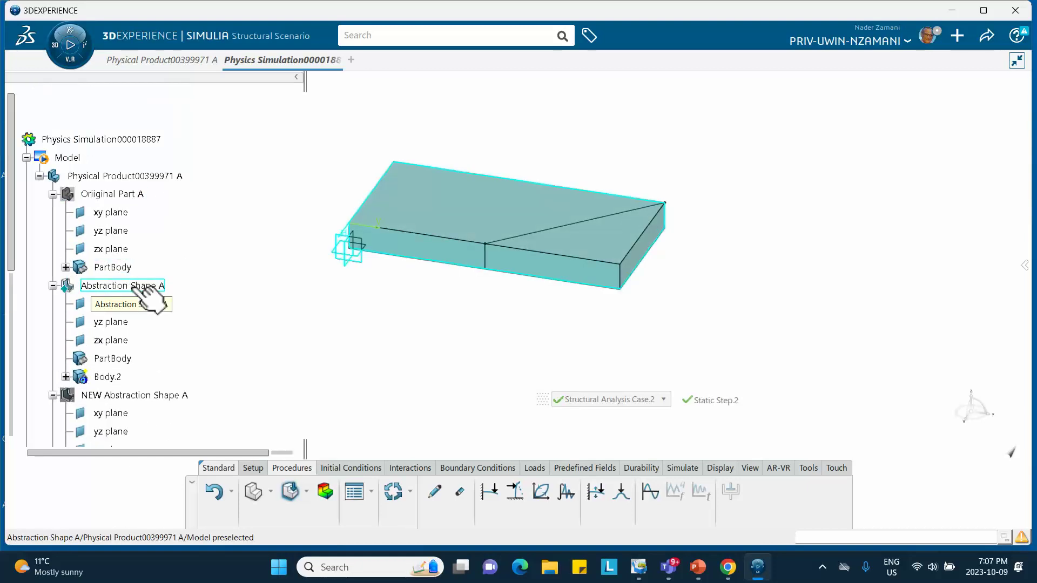
{"action": "scroll", "coordinate": [178, 271], "scroll_direction": "down", "scroll_amount": 3}
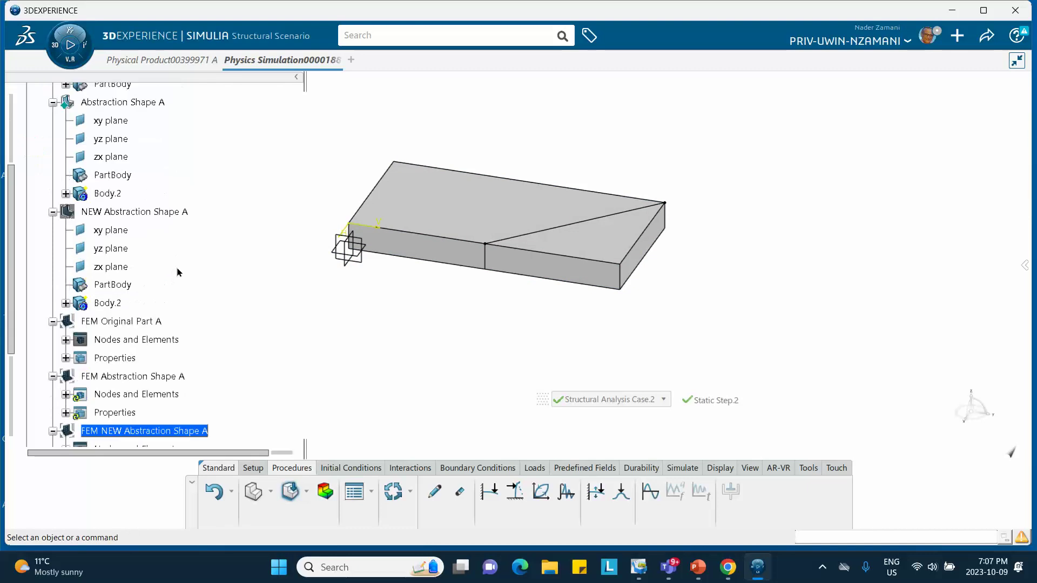
{"action": "scroll", "coordinate": [176, 267], "scroll_direction": "down", "scroll_amount": 4}
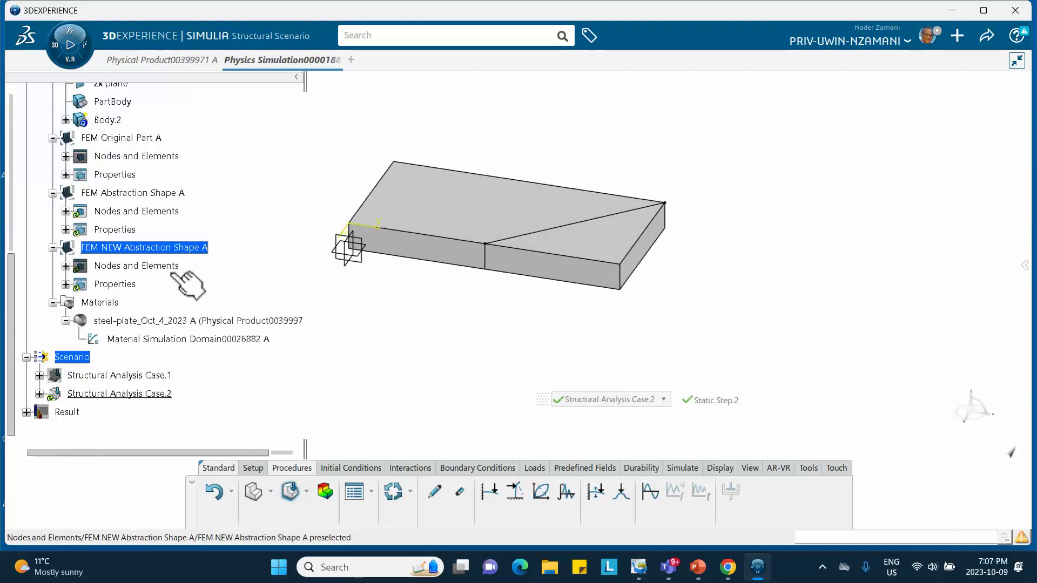
{"action": "left_click", "coordinate": [457, 470]}
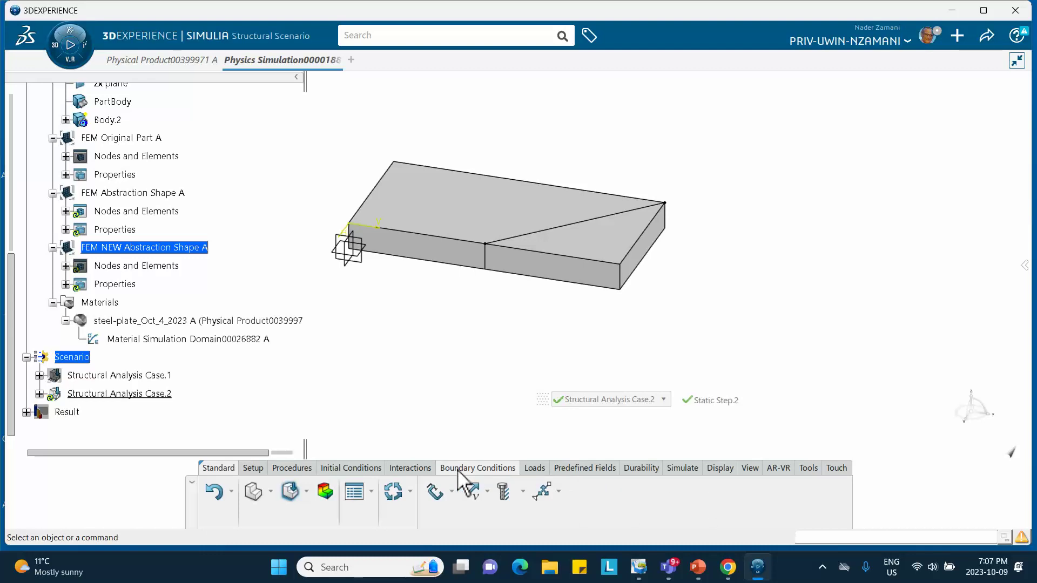
{"action": "left_click", "coordinate": [435, 491]}
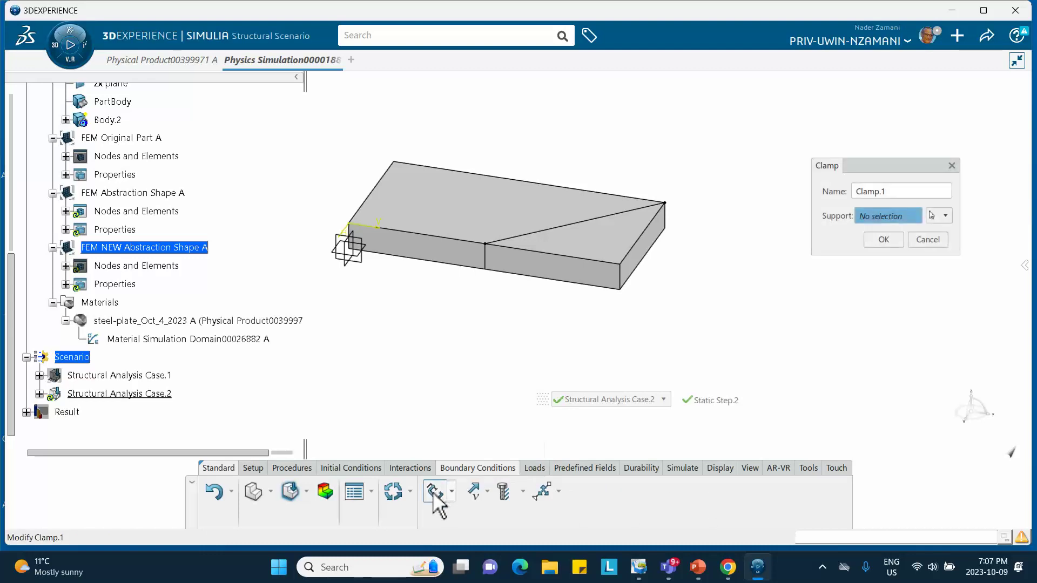
{"action": "left_click", "coordinate": [586, 243]}
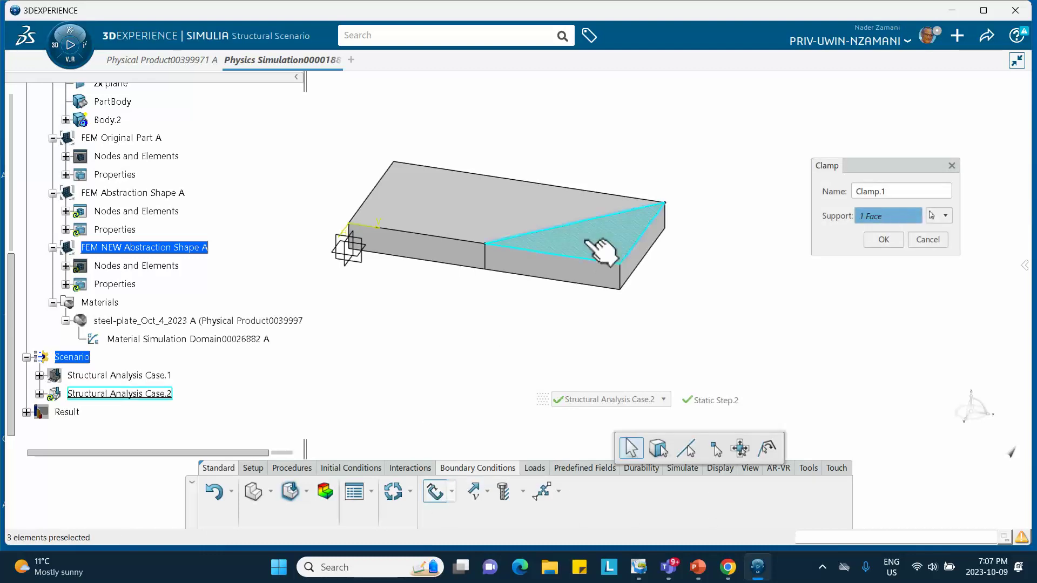
{"action": "left_click", "coordinate": [884, 238]}
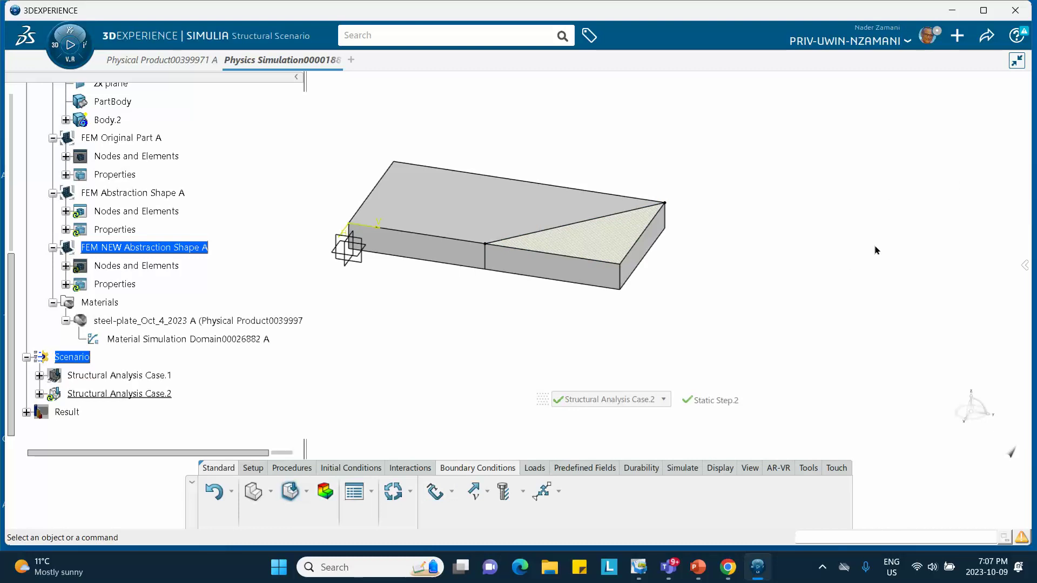
Apply a pressure of 1000 Pa to the large remaining region of the top face beside the clamped triangle.
{"action": "left_click", "coordinate": [532, 466]}
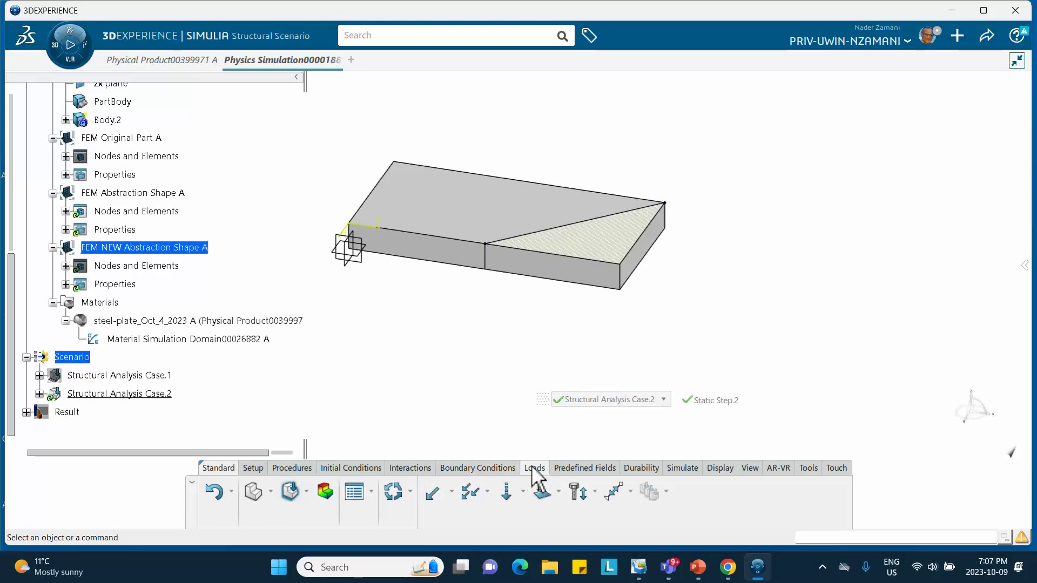
{"action": "left_click", "coordinate": [469, 491]}
{"action": "left_click", "coordinate": [458, 208]}
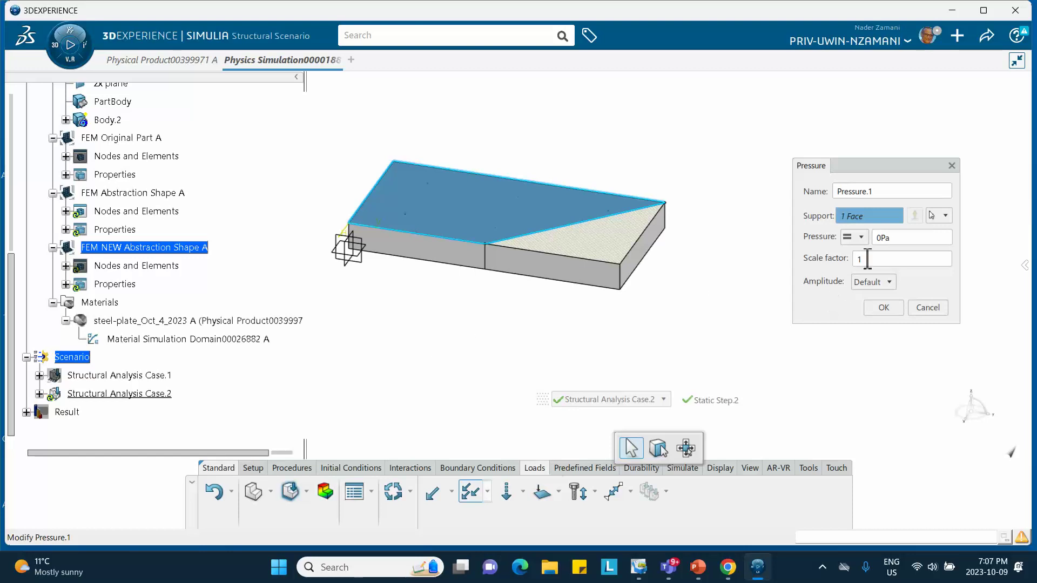
{"action": "left_click", "coordinate": [872, 238]}
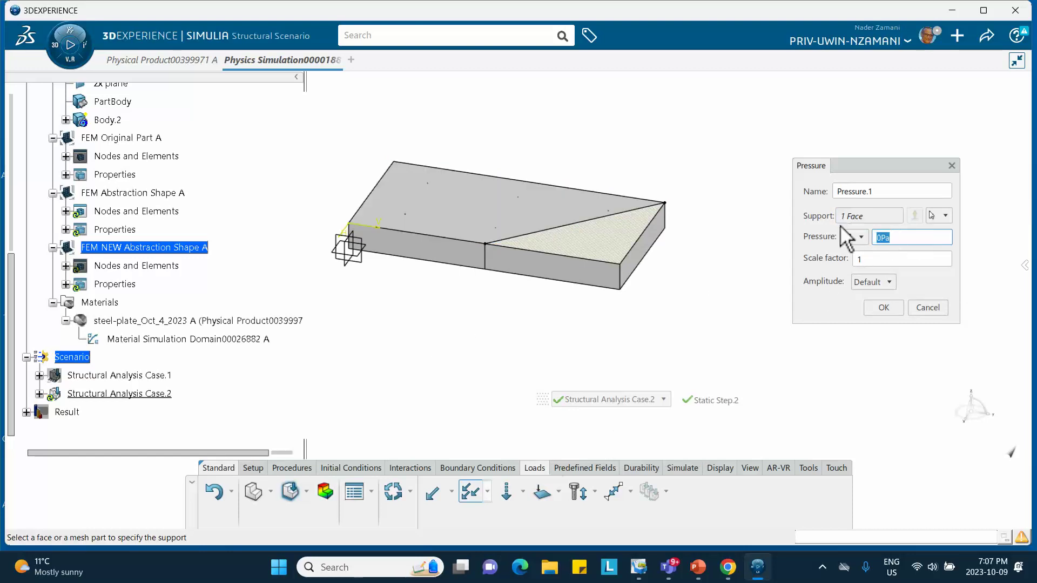
{"action": "type", "text": "1000"}
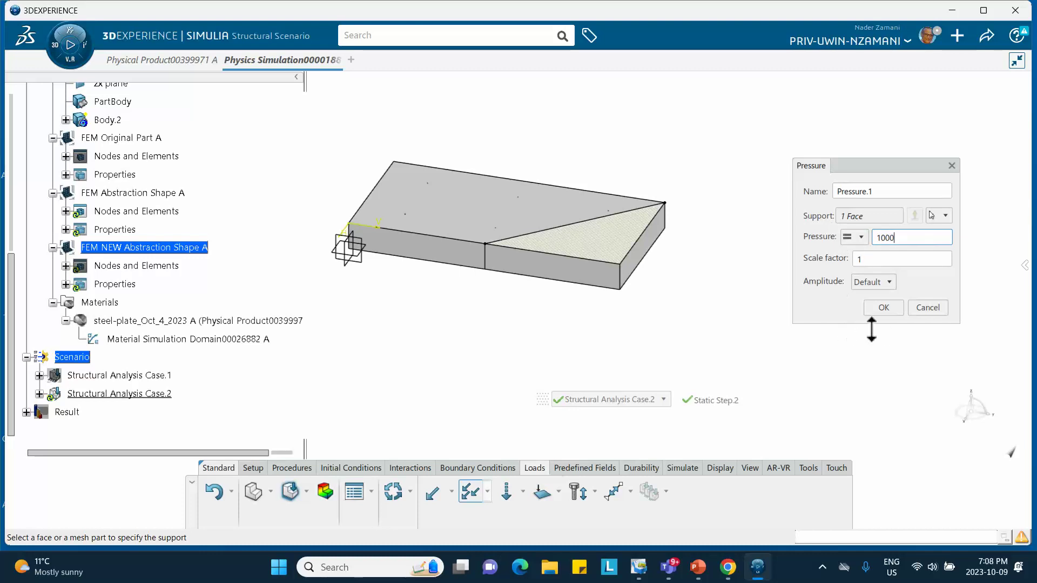
{"action": "left_click", "coordinate": [883, 308]}
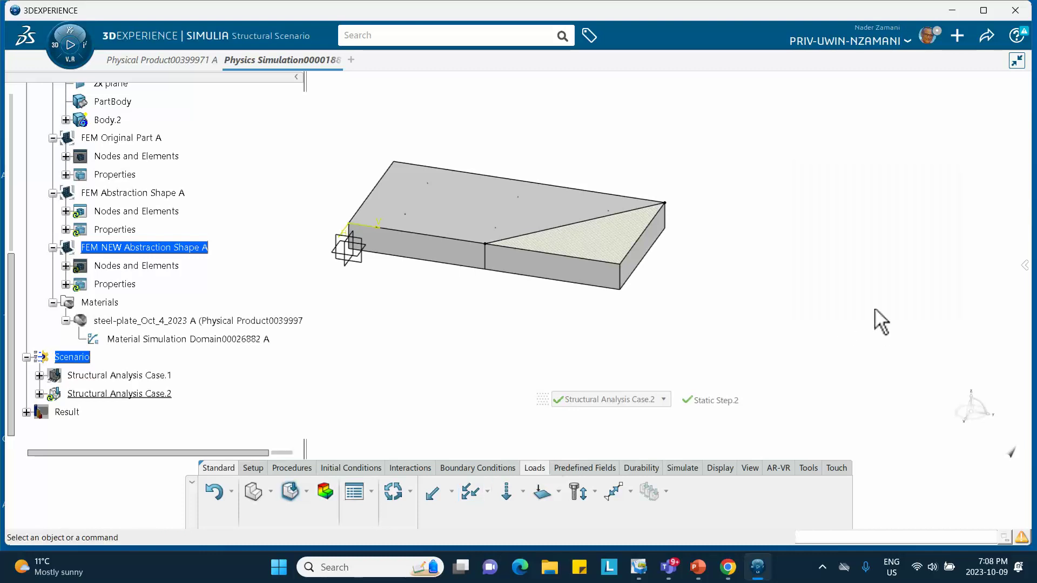
Run the model and scenario checks for Structural Analysis Case.2 only and close the status report.
{"action": "middle_click_drag", "start_coordinate": [560, 311], "coordinate": [513, 338]}
{"action": "middle_click_drag", "start_coordinate": [495, 287], "coordinate": [497, 275]}
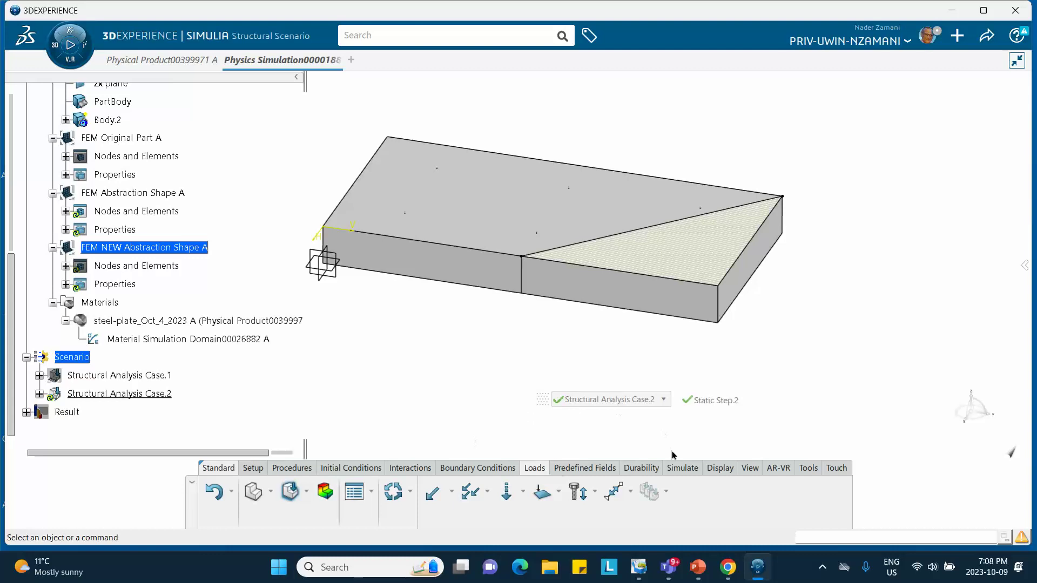
{"action": "left_click", "coordinate": [681, 468]}
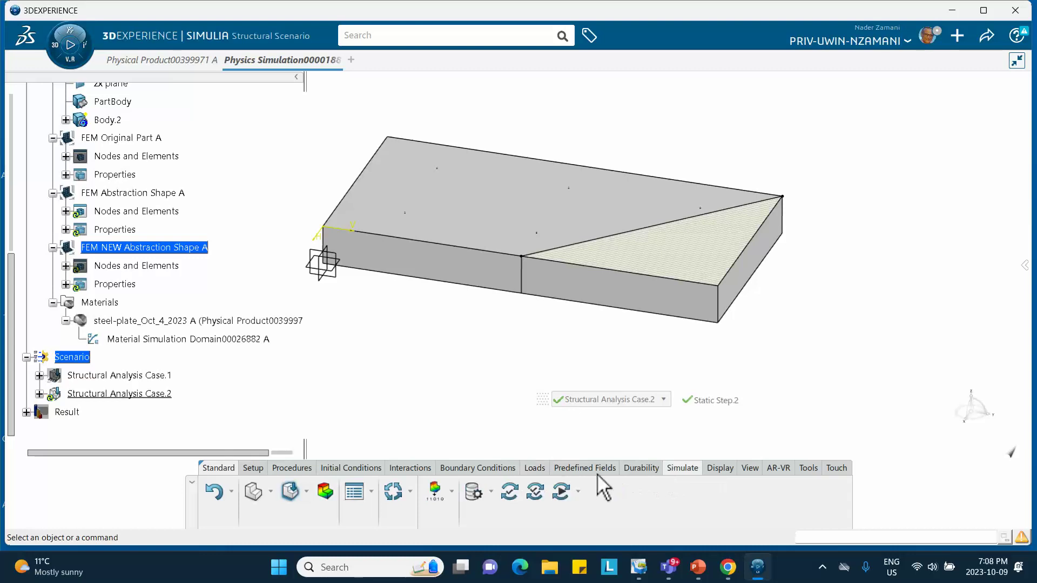
{"action": "left_click", "coordinate": [508, 493]}
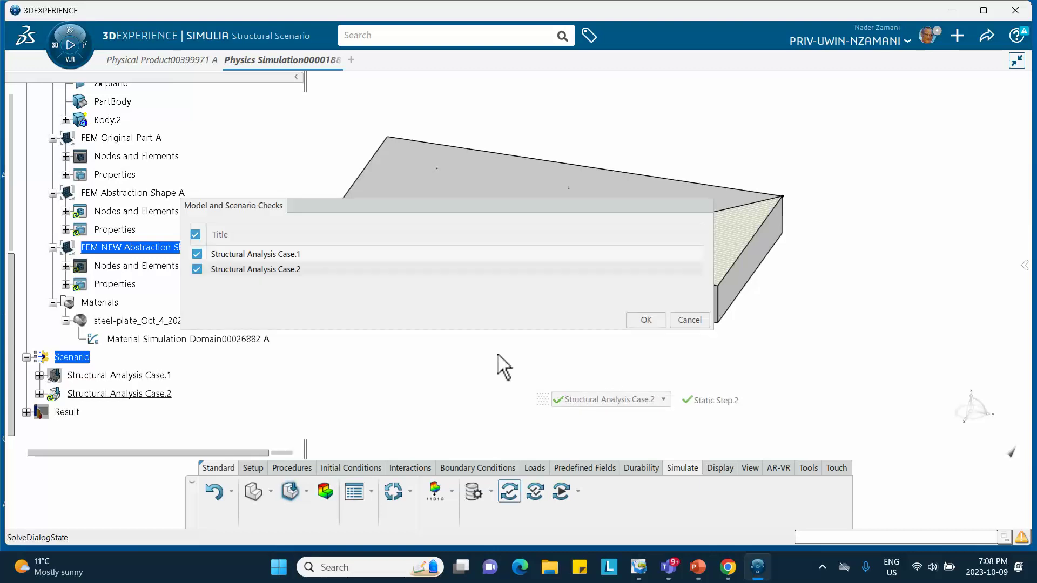
{"action": "left_click", "coordinate": [197, 254]}
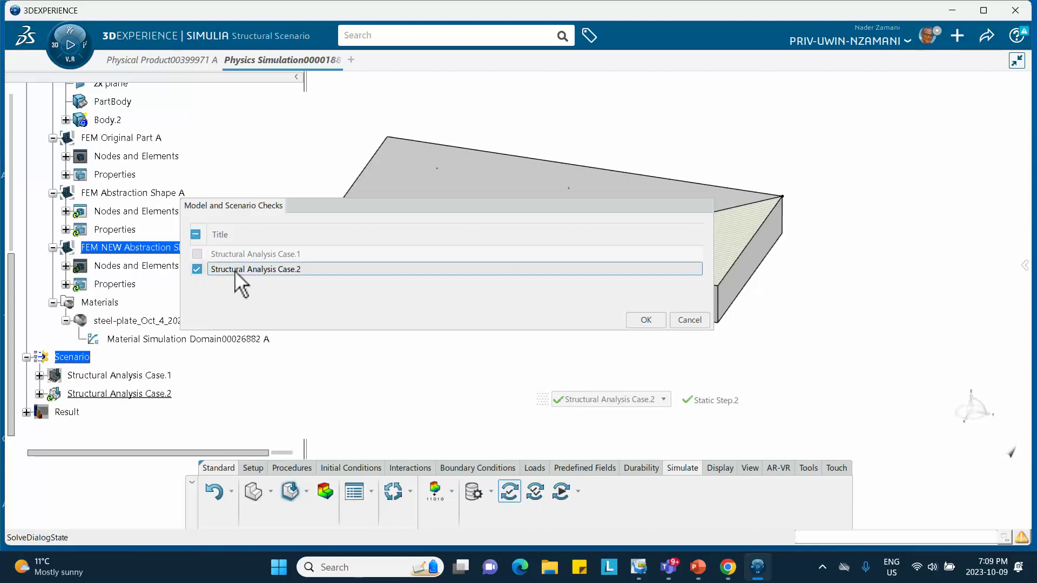
{"action": "left_click", "coordinate": [645, 322]}
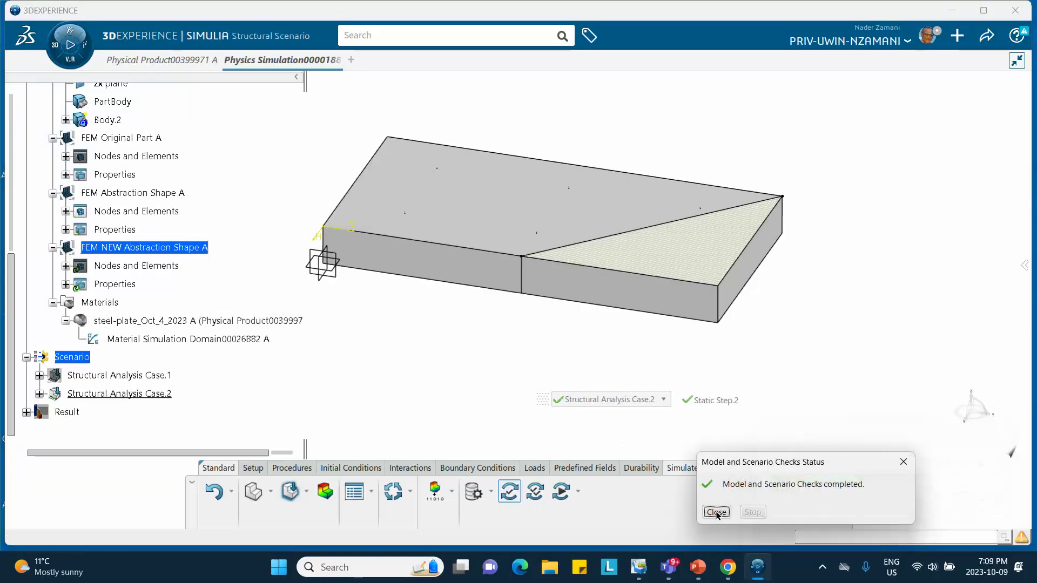
{"action": "left_click", "coordinate": [716, 512]}
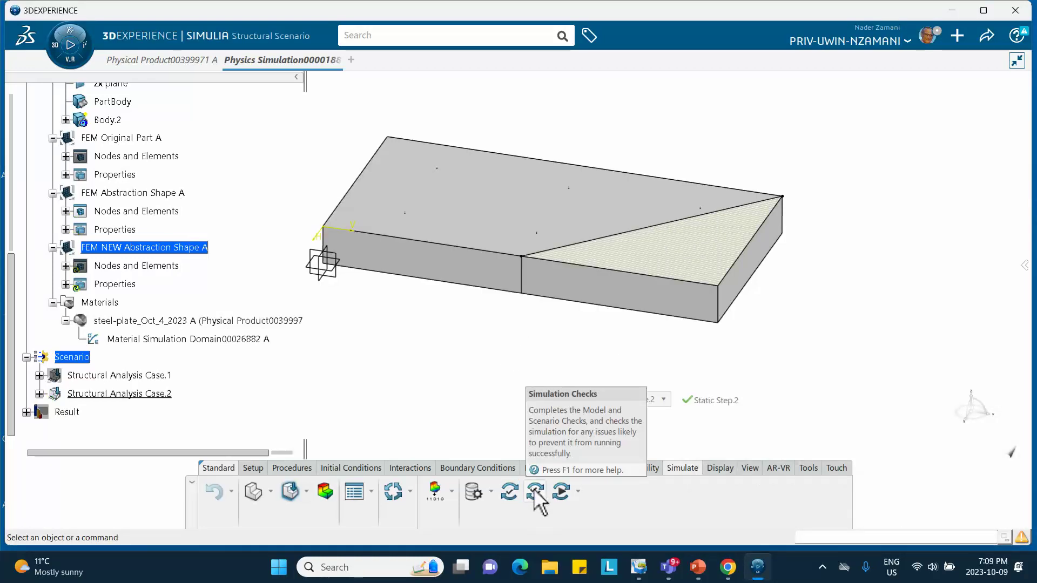
Run the simulation checks for Structural Analysis Case.2 only in local interactive mode on 4 cores and close the status report.
{"action": "left_click", "coordinate": [535, 492]}
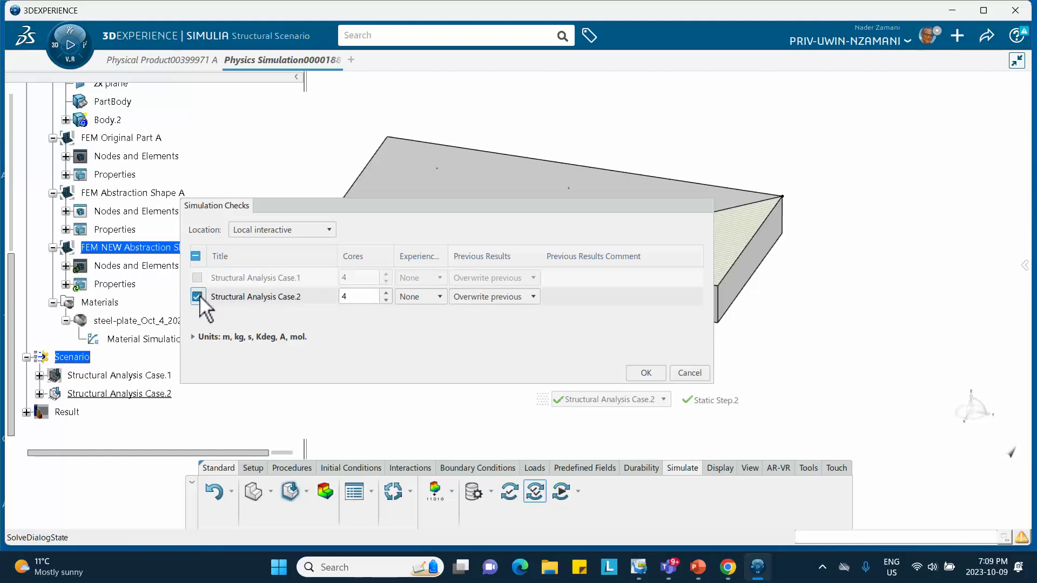
{"action": "left_click", "coordinate": [645, 372]}
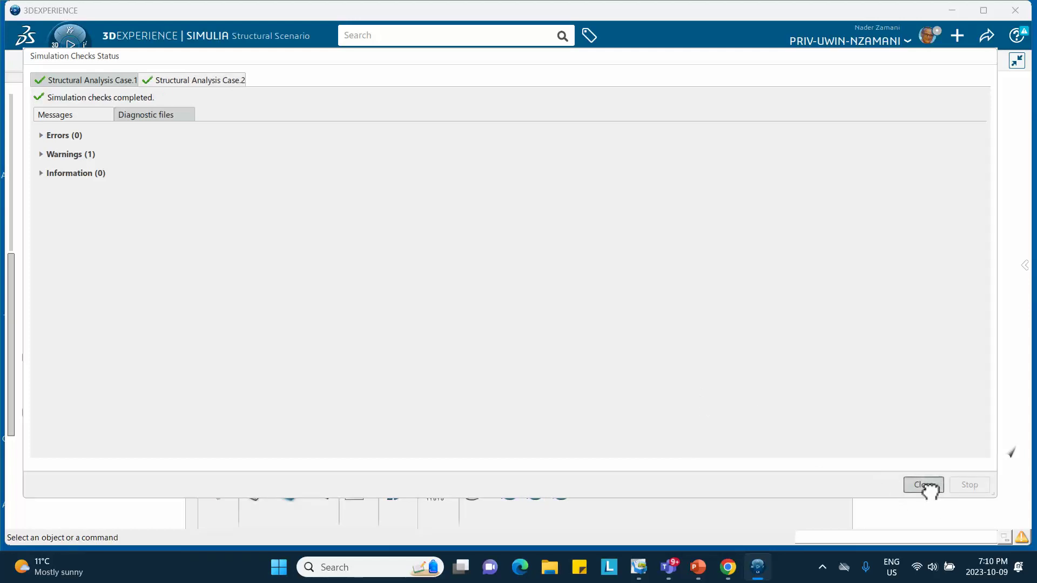
{"action": "left_click", "coordinate": [925, 485]}
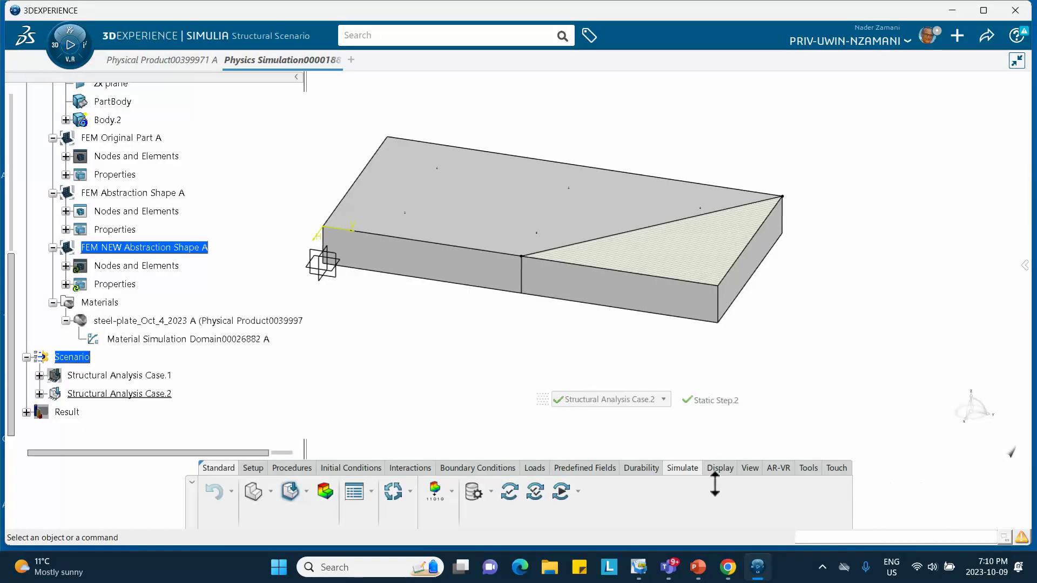
Simulate only Structural Analysis Case.2 in local interactive mode on 4 cores and display its von Mises stress at the 1 s frame.
{"action": "left_click", "coordinate": [560, 492]}
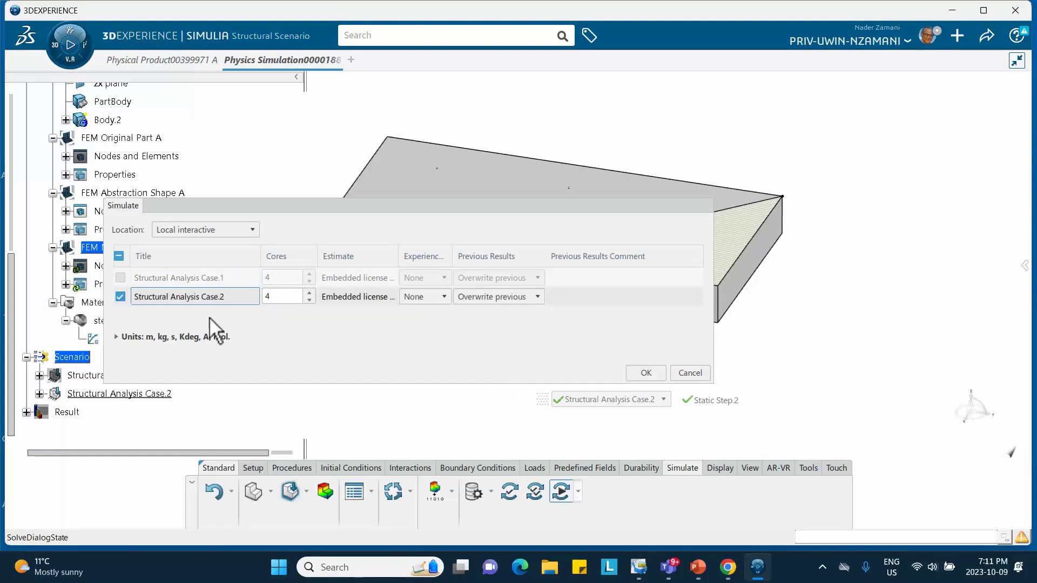
{"action": "left_click", "coordinate": [641, 372]}
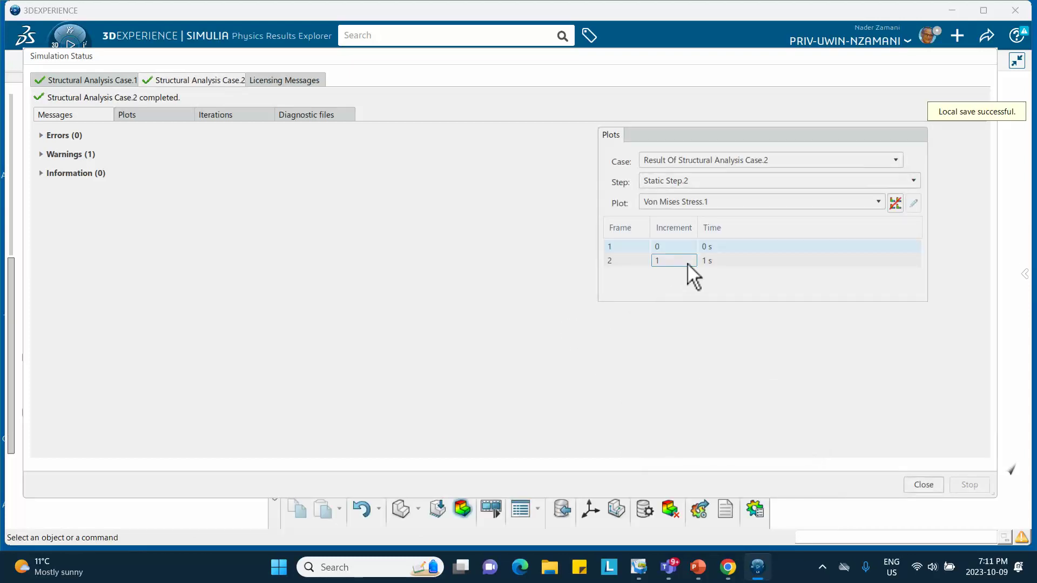
{"action": "left_click", "coordinate": [922, 484]}
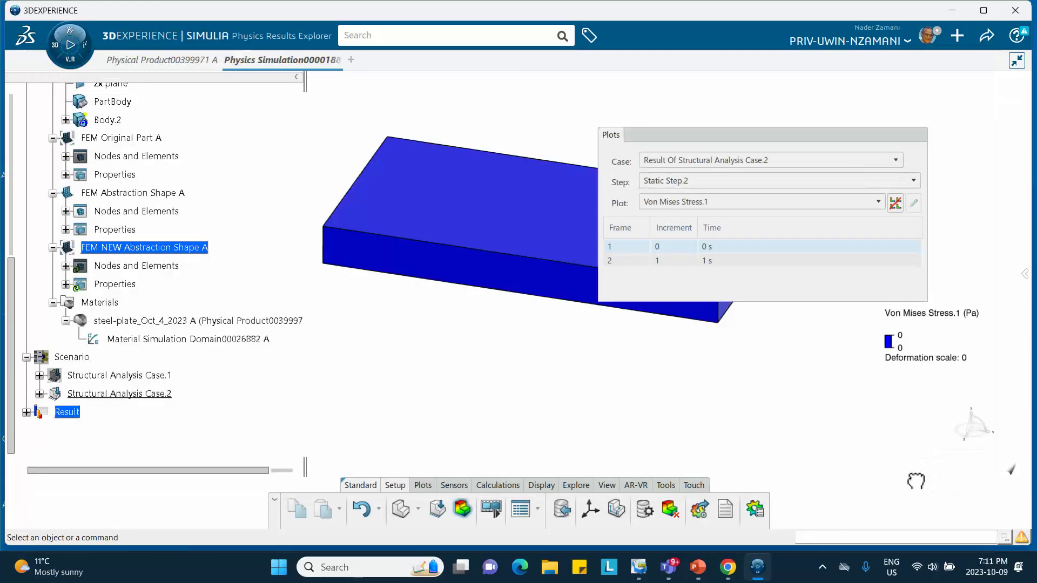
{"action": "left_click", "coordinate": [700, 261]}
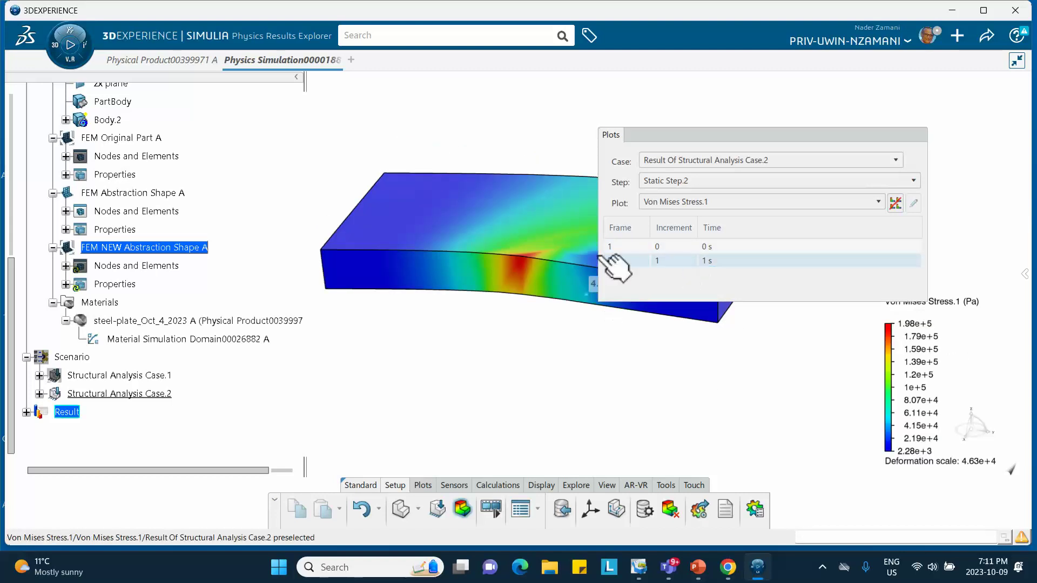
Move the Plots window away from the model and collapse it to view the full von Mises stress plot.
{"action": "left_click_drag", "start_coordinate": [699, 137], "coordinate": [840, 142]}
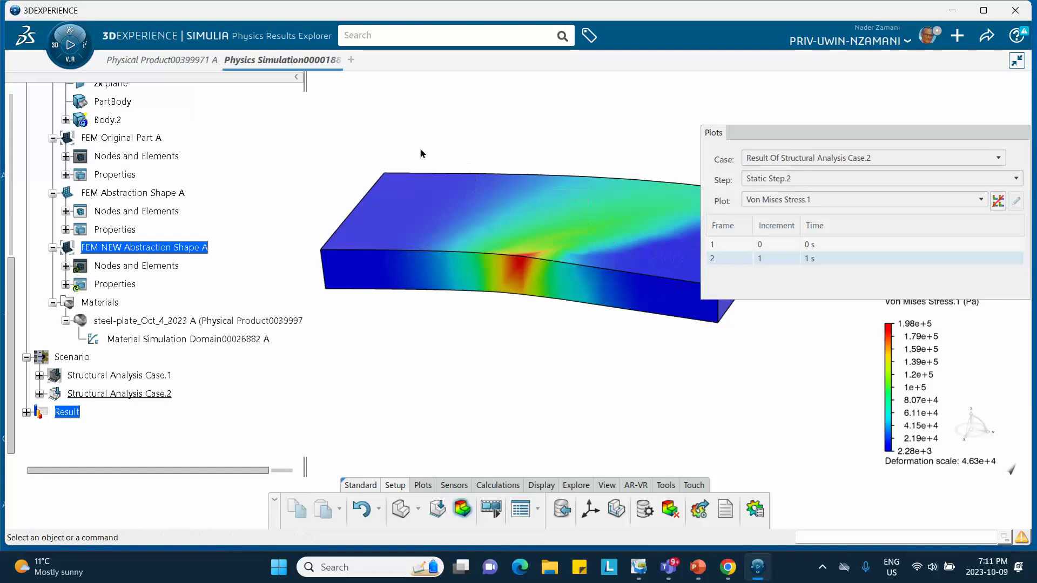
{"action": "mouse_move", "coordinate": [648, 255]}
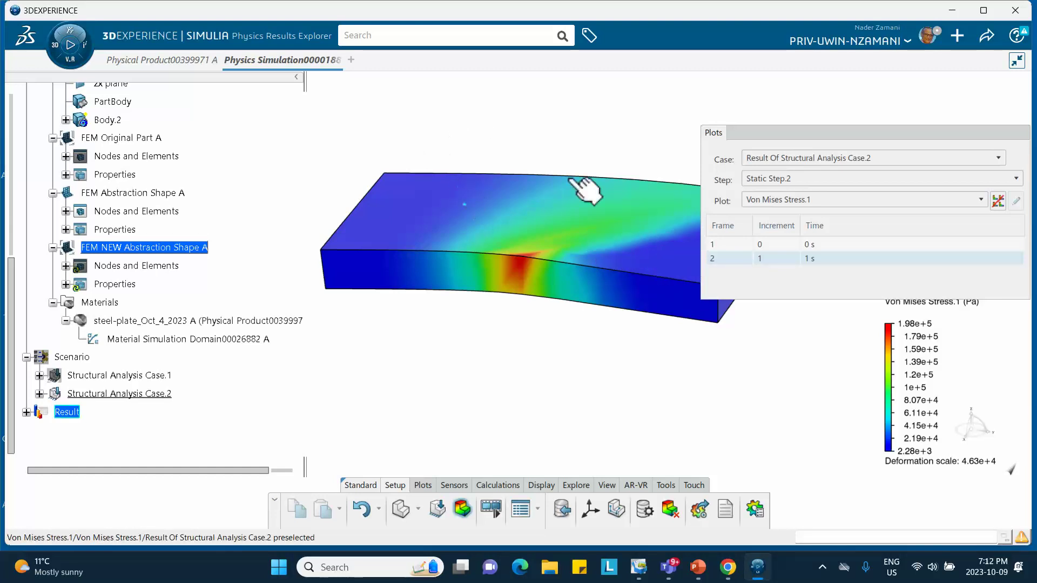
{"action": "left_click_drag", "start_coordinate": [776, 135], "coordinate": [591, 123]}
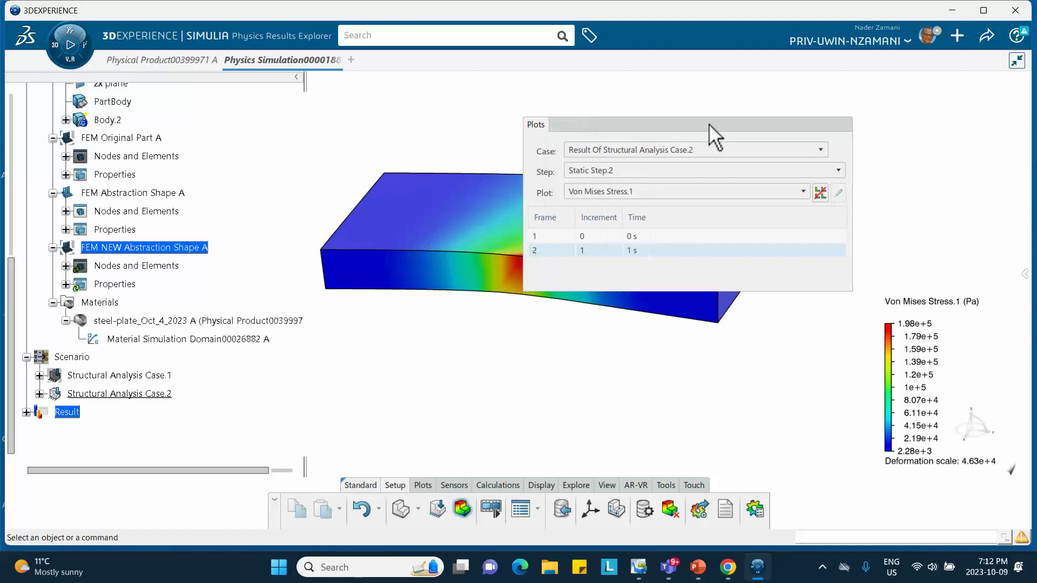
{"action": "left_click", "coordinate": [709, 123]}
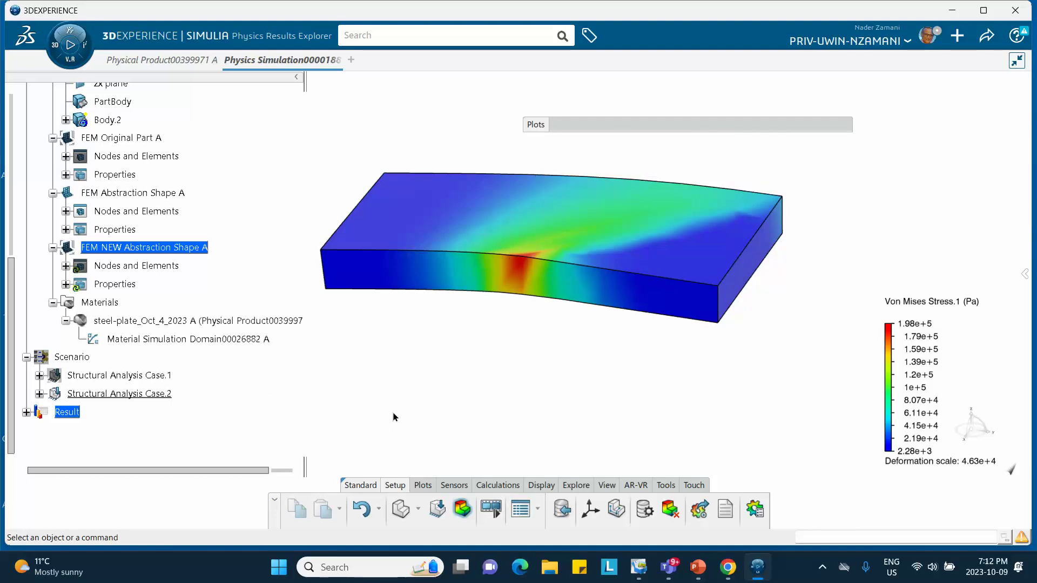
Return to the scenario and create Structural Analysis Case.3 using the finite element model FEM NEW Abstraction Shape A.
{"action": "left_click", "coordinate": [435, 511]}
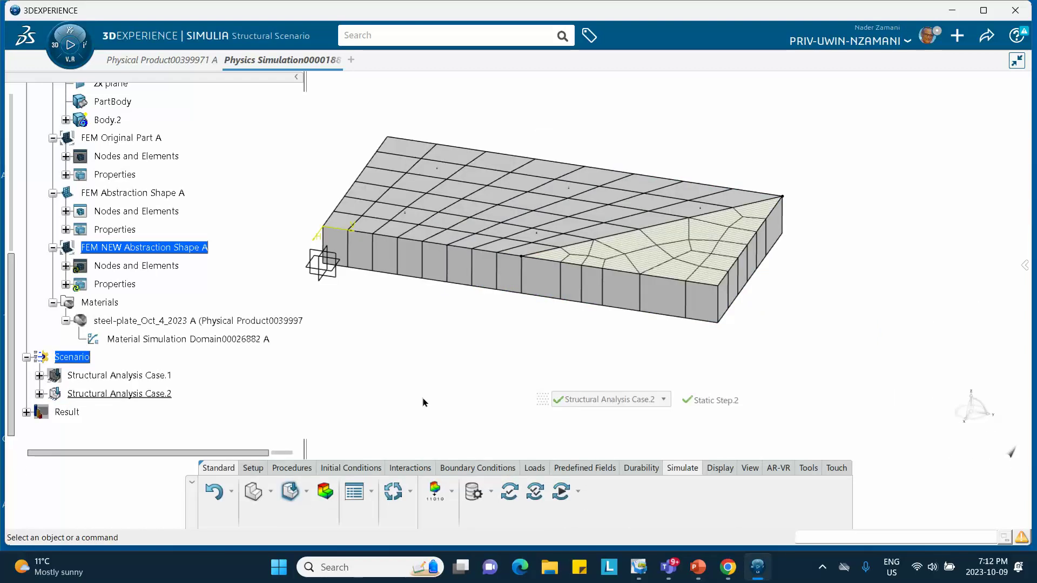
{"action": "left_click", "coordinate": [252, 468]}
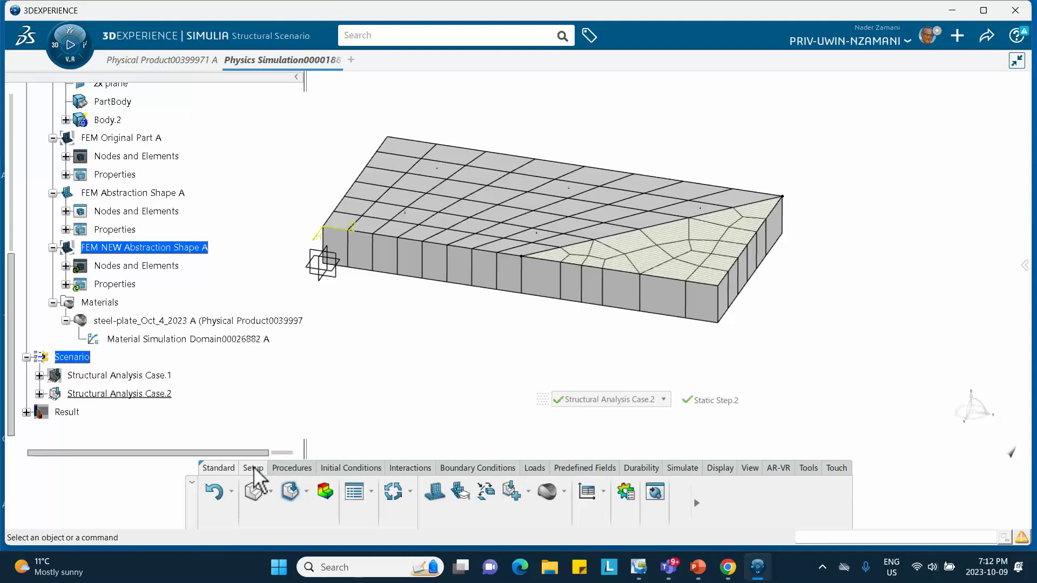
{"action": "left_click", "coordinate": [511, 487]}
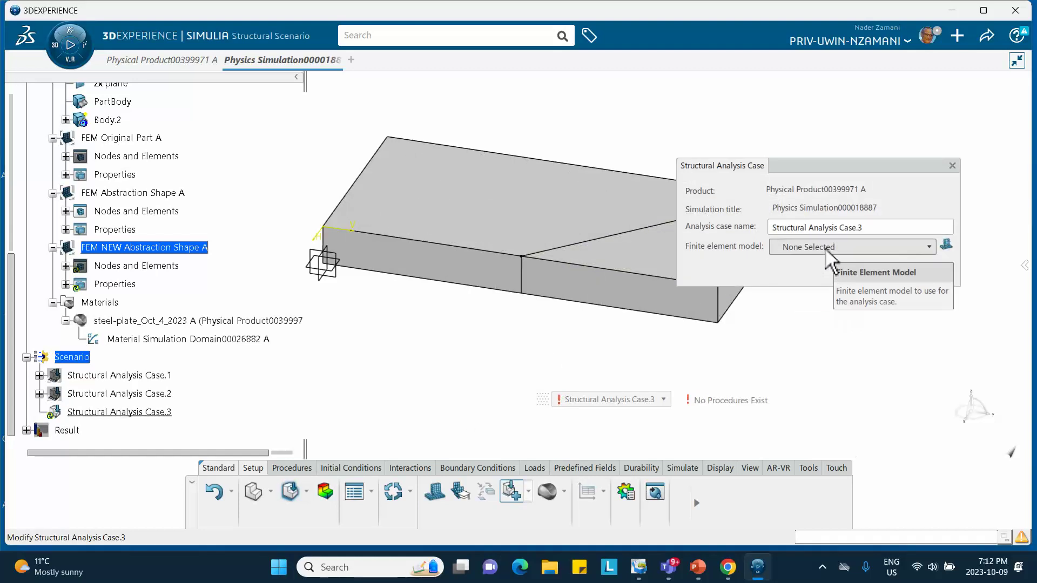
{"action": "left_click", "coordinate": [828, 247]}
{"action": "left_click", "coordinate": [828, 303]}
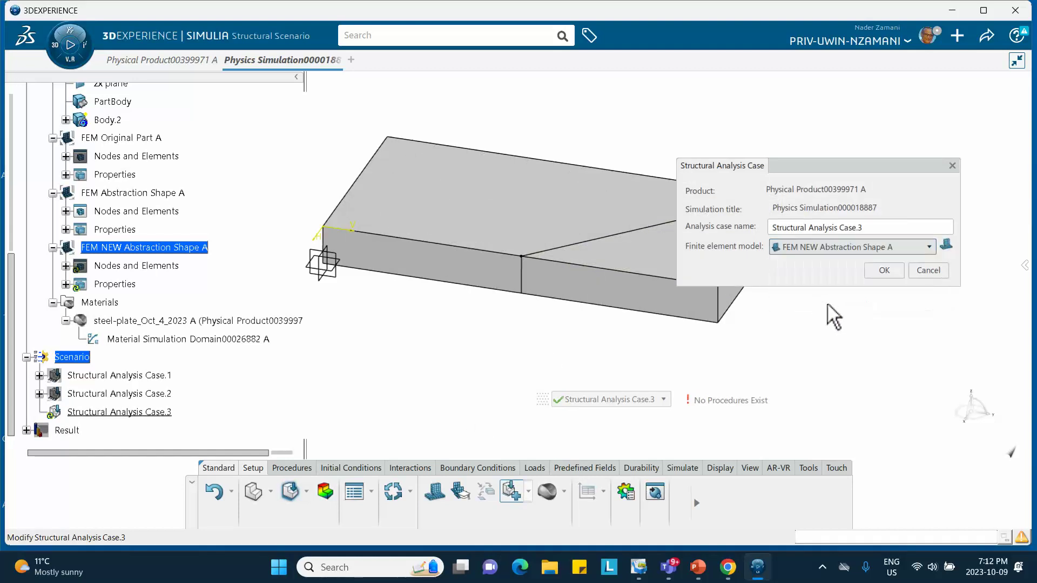
{"action": "left_click", "coordinate": [882, 270]}
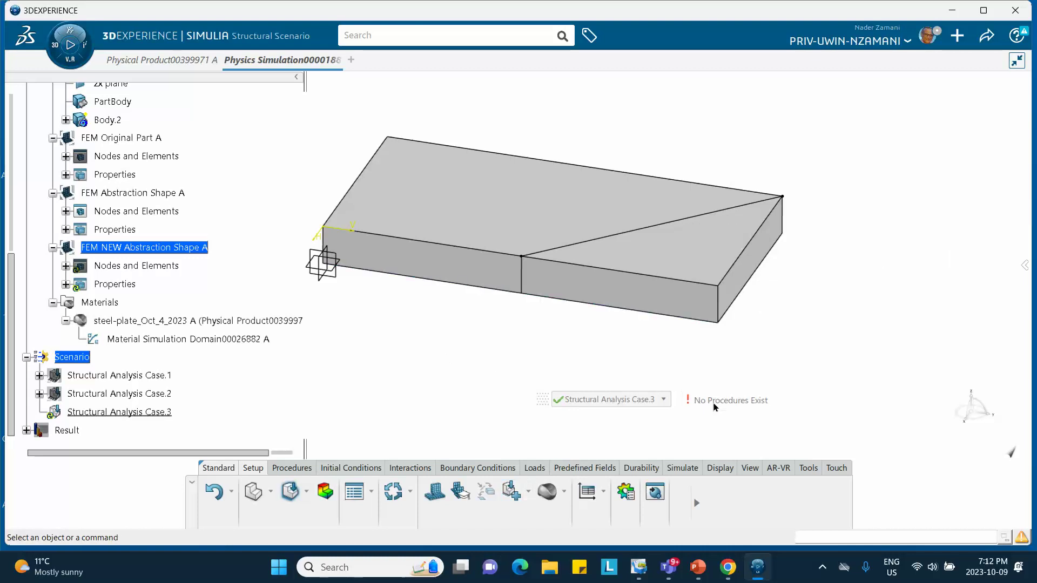
Hide both Abstraction Shape A and the original part in the model.
{"action": "mouse_move", "coordinate": [718, 403]}
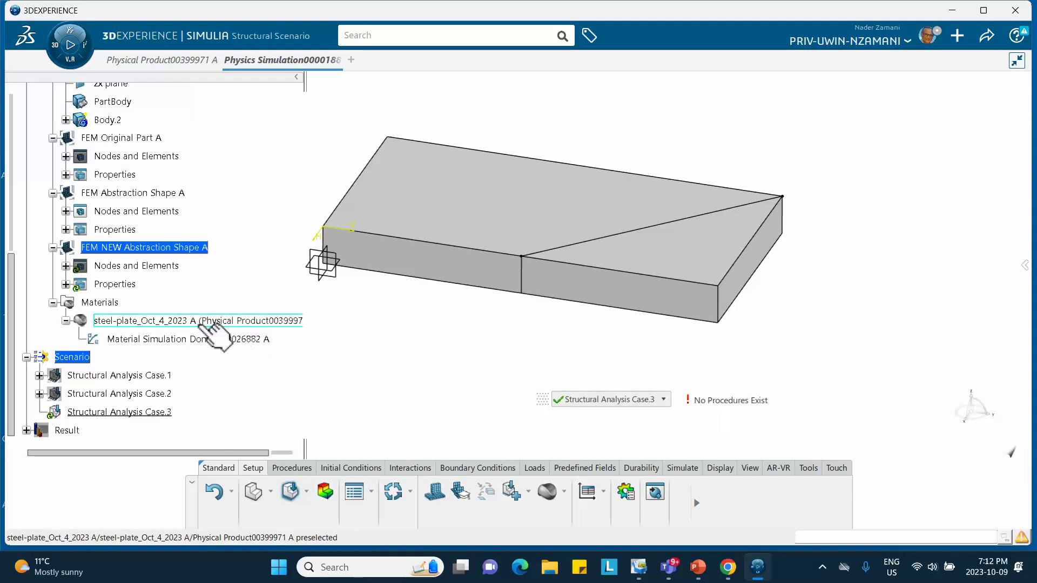
{"action": "scroll", "coordinate": [216, 330], "scroll_direction": "up", "scroll_amount": 3}
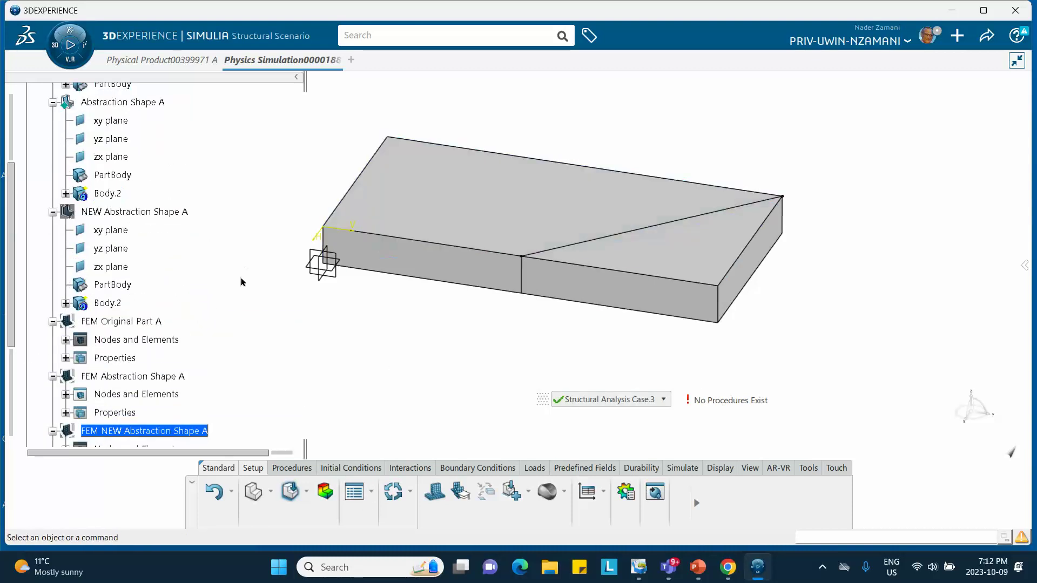
{"action": "scroll", "coordinate": [232, 284], "scroll_direction": "up", "scroll_amount": 3}
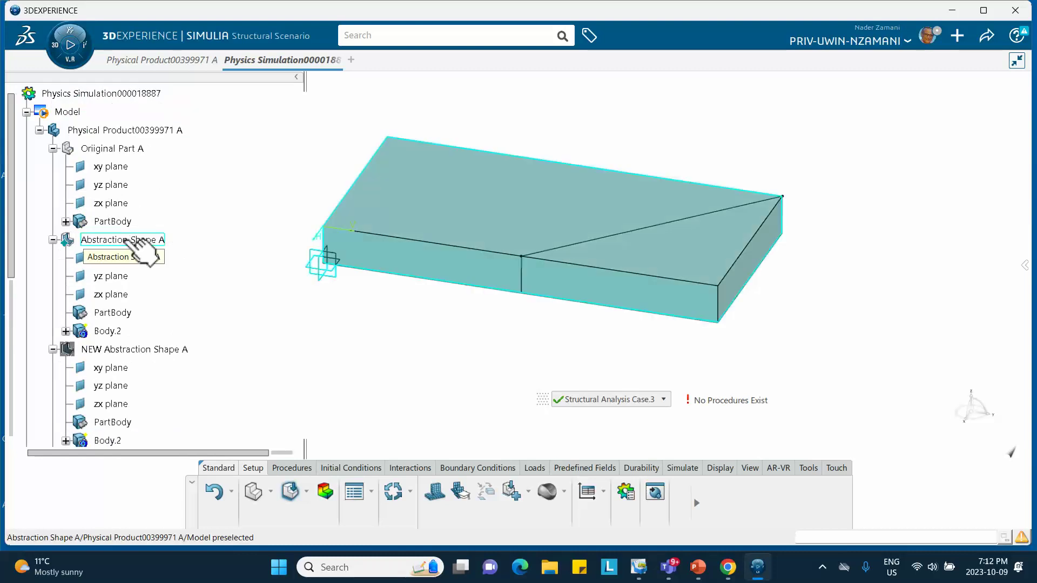
{"action": "right_click", "coordinate": [125, 238]}
{"action": "left_click", "coordinate": [153, 286]}
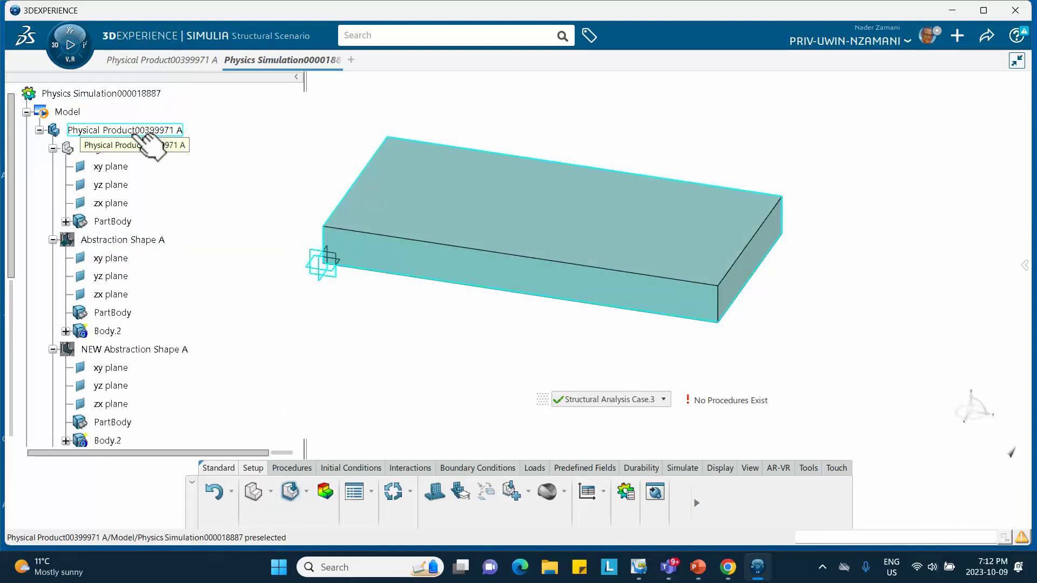
{"action": "right_click", "coordinate": [125, 148]}
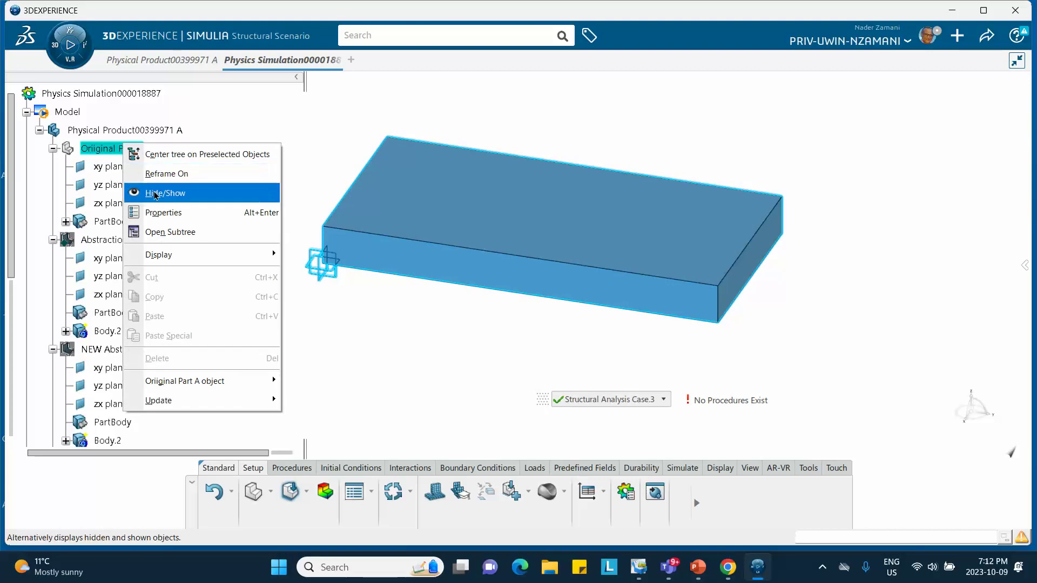
{"action": "left_click", "coordinate": [164, 193]}
Show NEW Abstraction Shape A, the plate with the circular hole.
{"action": "scroll", "coordinate": [220, 234], "scroll_direction": "down", "scroll_amount": 5}
{"action": "scroll", "coordinate": [220, 234], "scroll_direction": "down", "scroll_amount": 3}
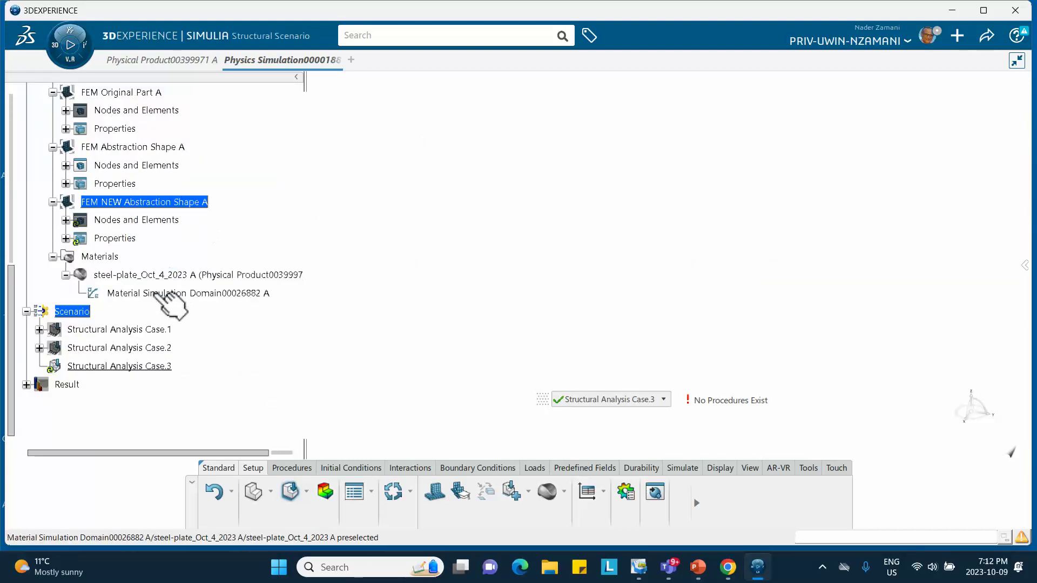
{"action": "scroll", "coordinate": [131, 194], "scroll_direction": "up", "scroll_amount": 5}
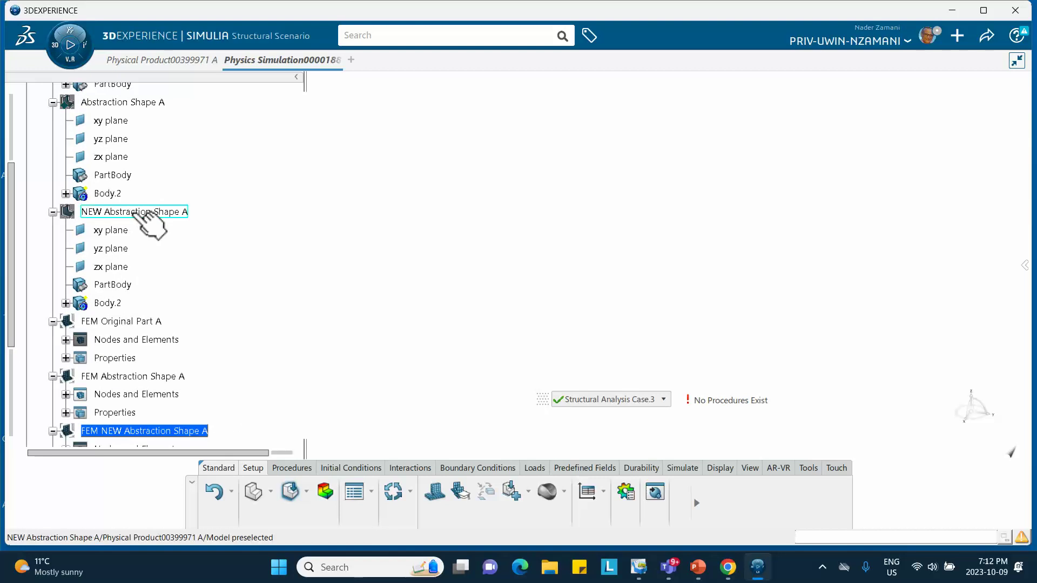
{"action": "right_click", "coordinate": [141, 212]}
{"action": "left_click", "coordinate": [157, 260]}
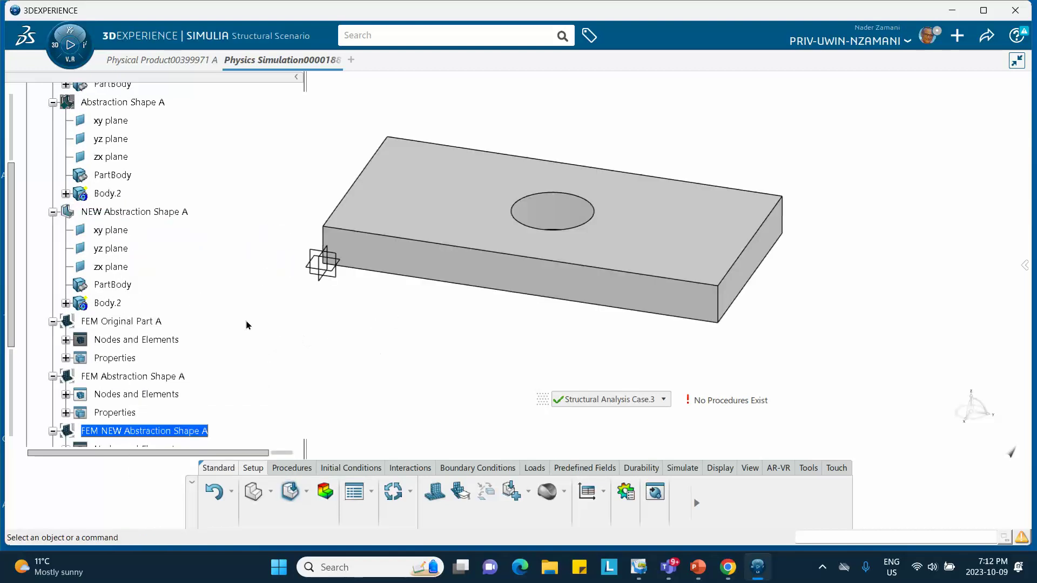
Add a static step to Structural Analysis Case.3 with a 1 s step time and automatic time incrementation, expanding its advanced options.
{"action": "scroll", "coordinate": [159, 289], "scroll_direction": "down", "scroll_amount": 6}
{"action": "left_click", "coordinate": [293, 468]}
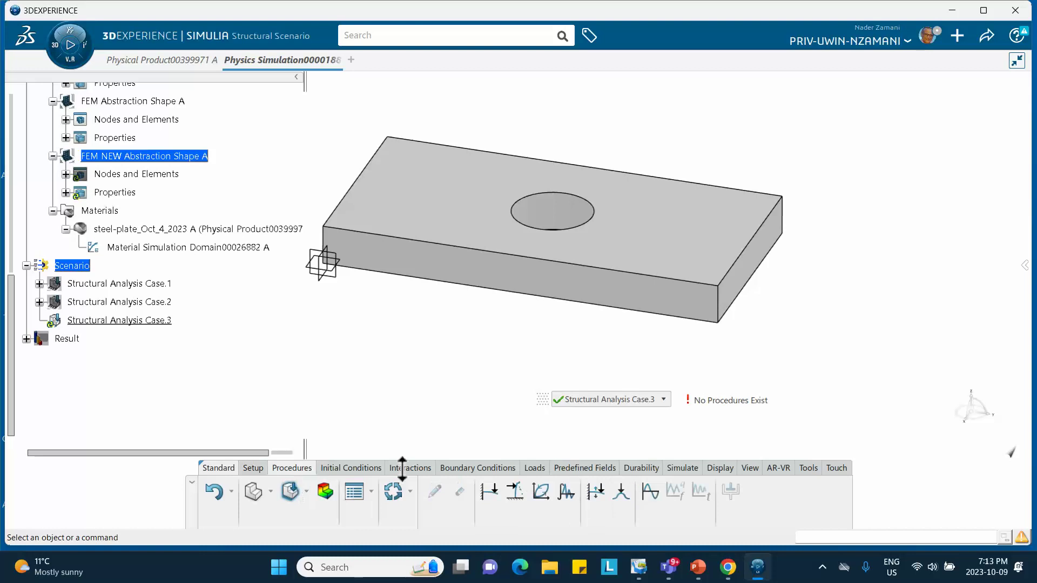
{"action": "left_click", "coordinate": [492, 493]}
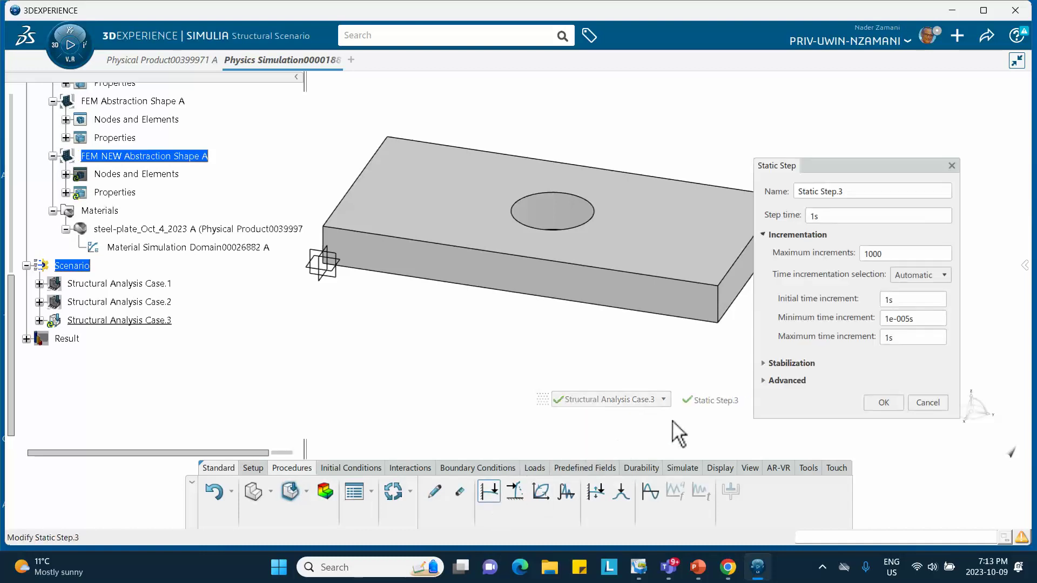
{"action": "left_click", "coordinate": [767, 380]}
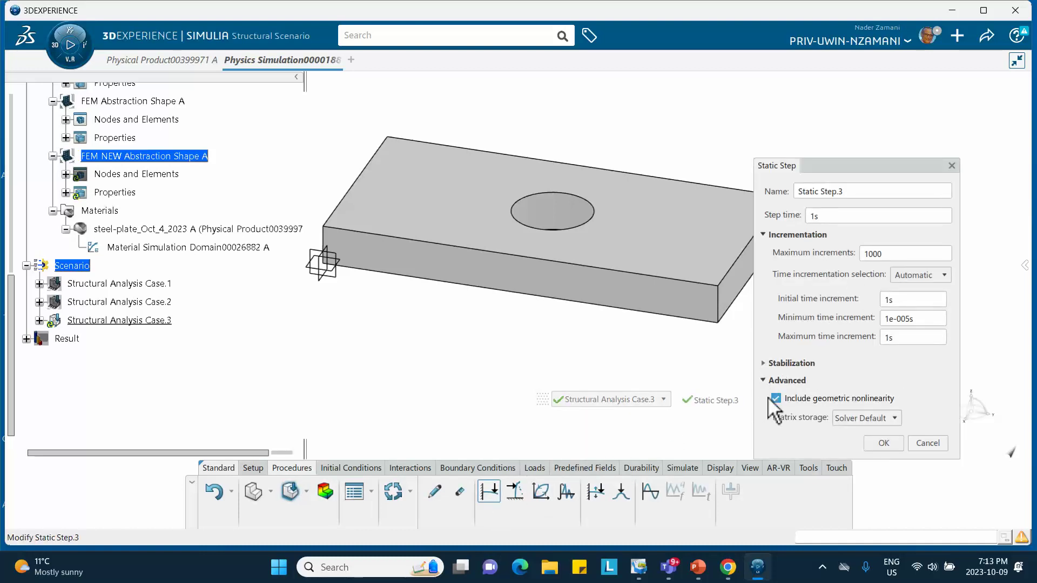
{"action": "left_click", "coordinate": [876, 440]}
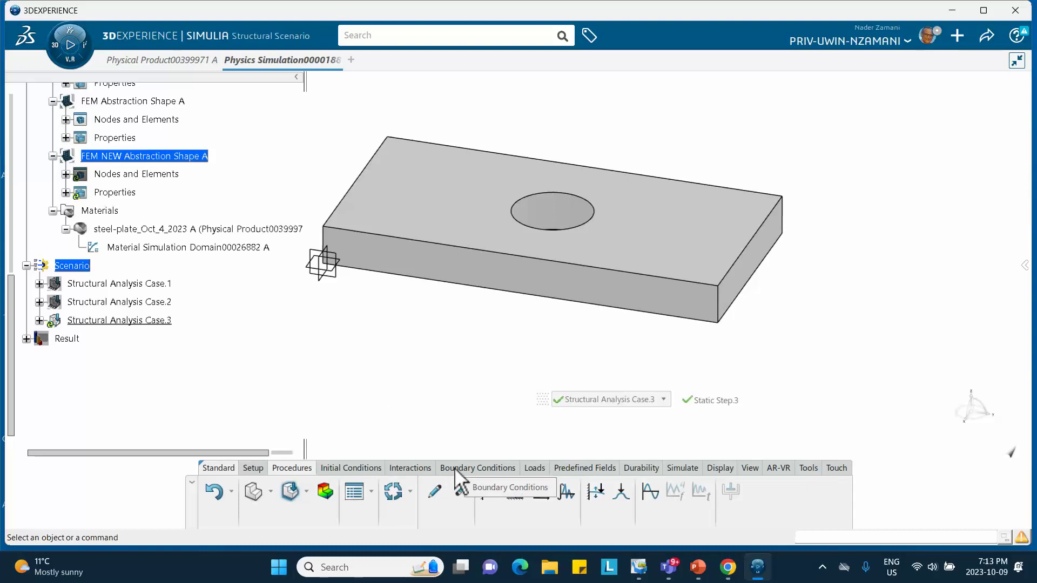
Clamp the plate's short end face at the origin end.
{"action": "left_click", "coordinate": [479, 468]}
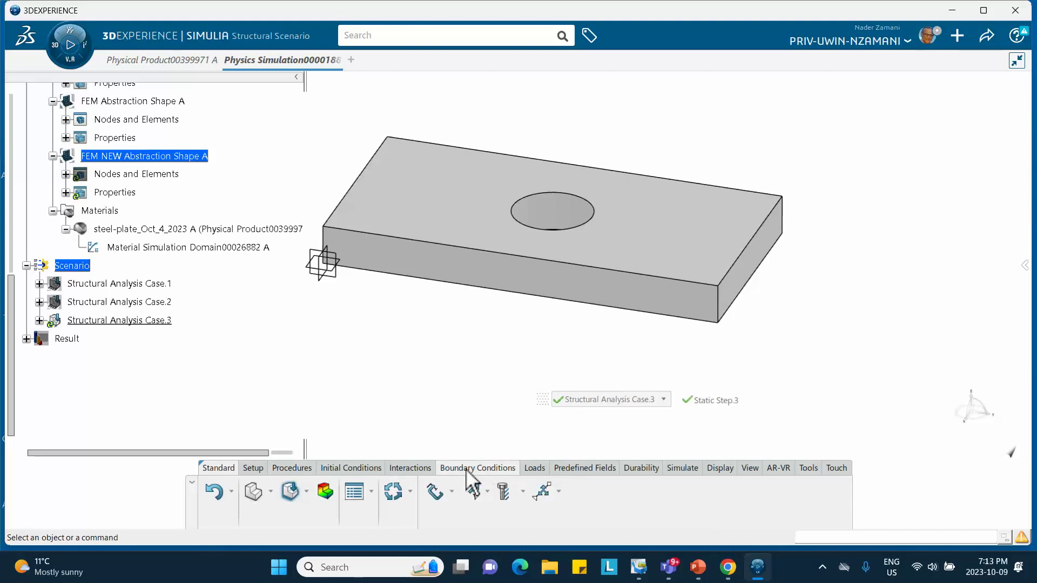
{"action": "left_click", "coordinate": [435, 491]}
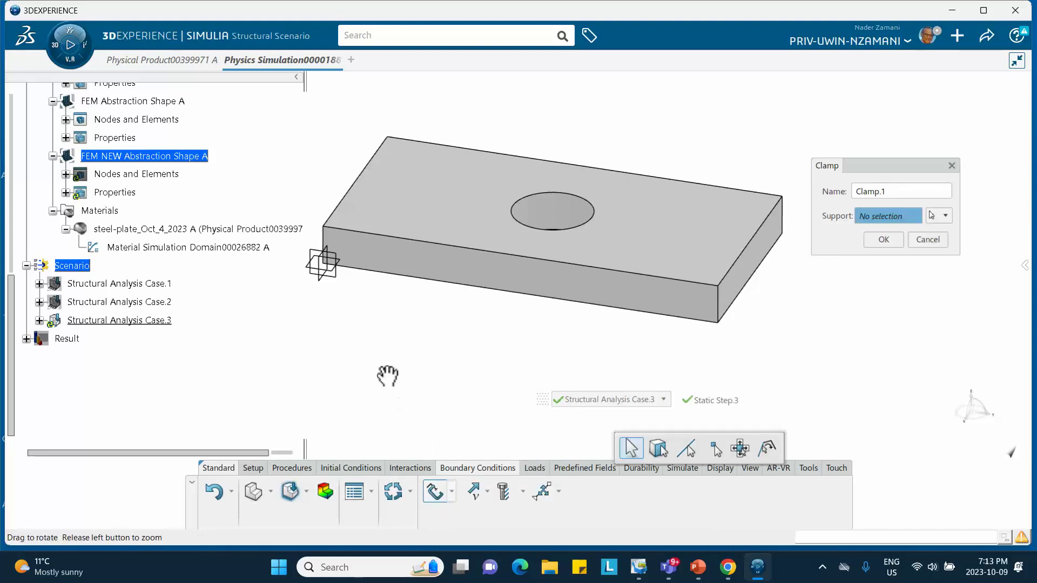
{"action": "middle_click_drag", "start_coordinate": [387, 376], "coordinate": [357, 292]}
{"action": "left_click", "coordinate": [342, 268]}
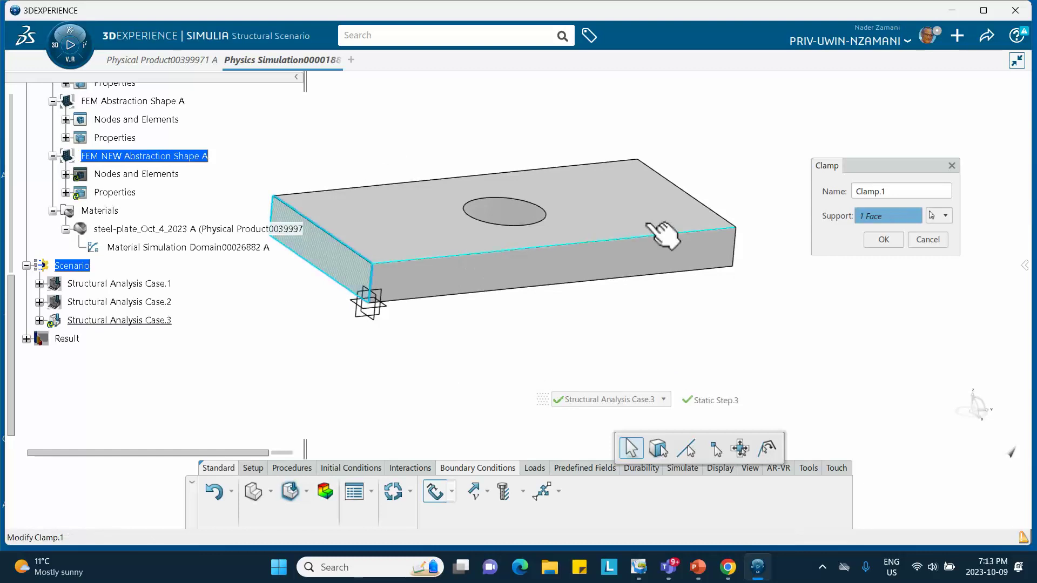
{"action": "left_click", "coordinate": [884, 240]}
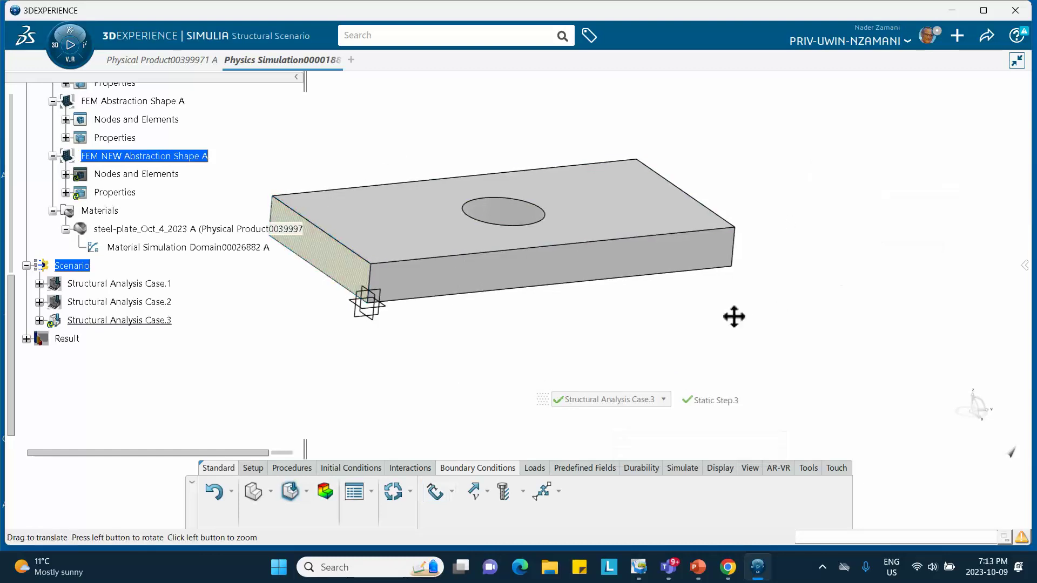
Apply a force of -1000 N in Z to the top corner vertex of the free end, diagonally opposite the origin corner.
{"action": "middle_click_drag", "start_coordinate": [734, 317], "coordinate": [794, 213]}
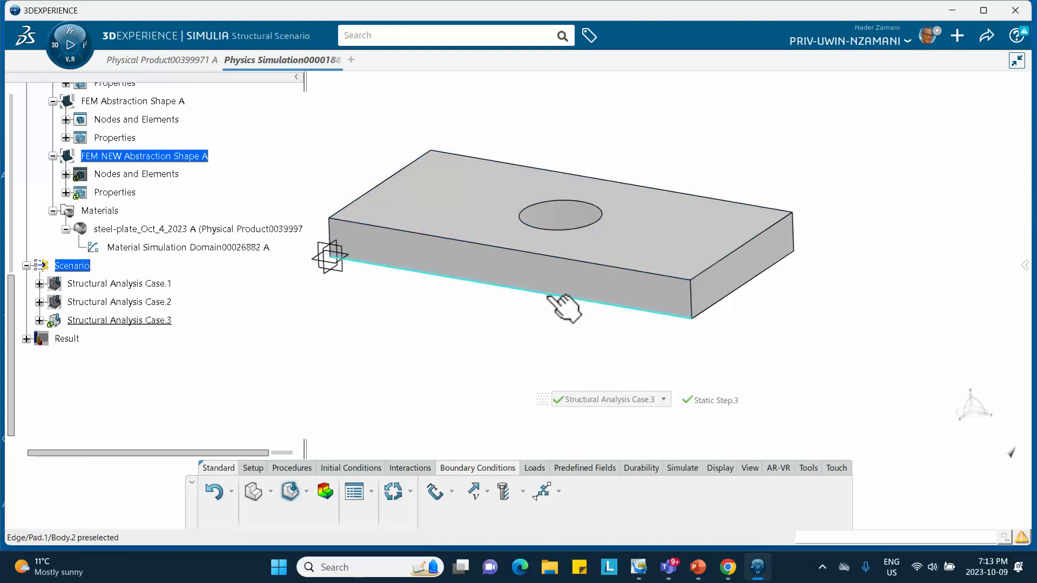
{"action": "left_click", "coordinate": [530, 467]}
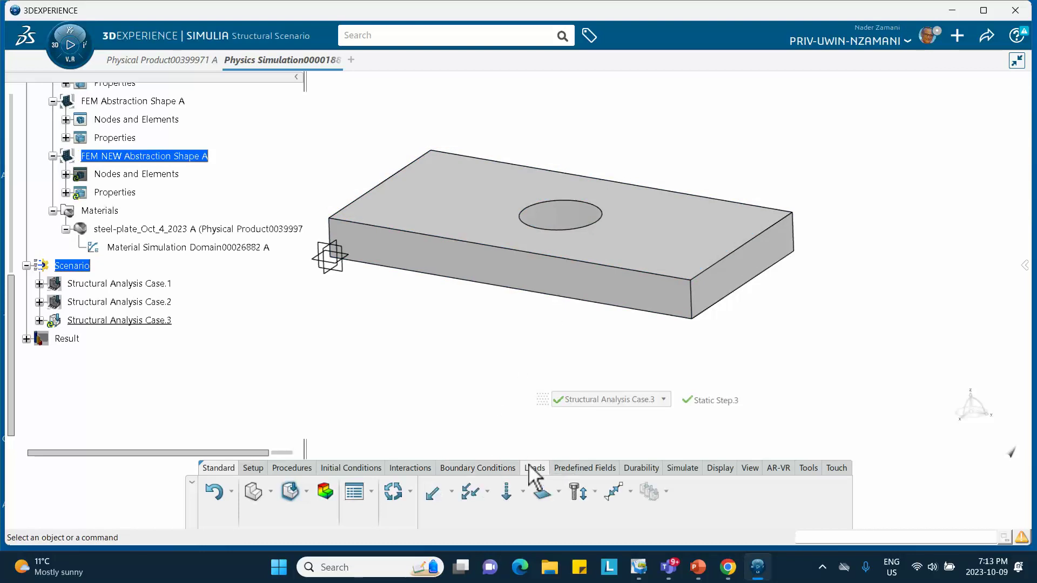
{"action": "left_click", "coordinate": [435, 492]}
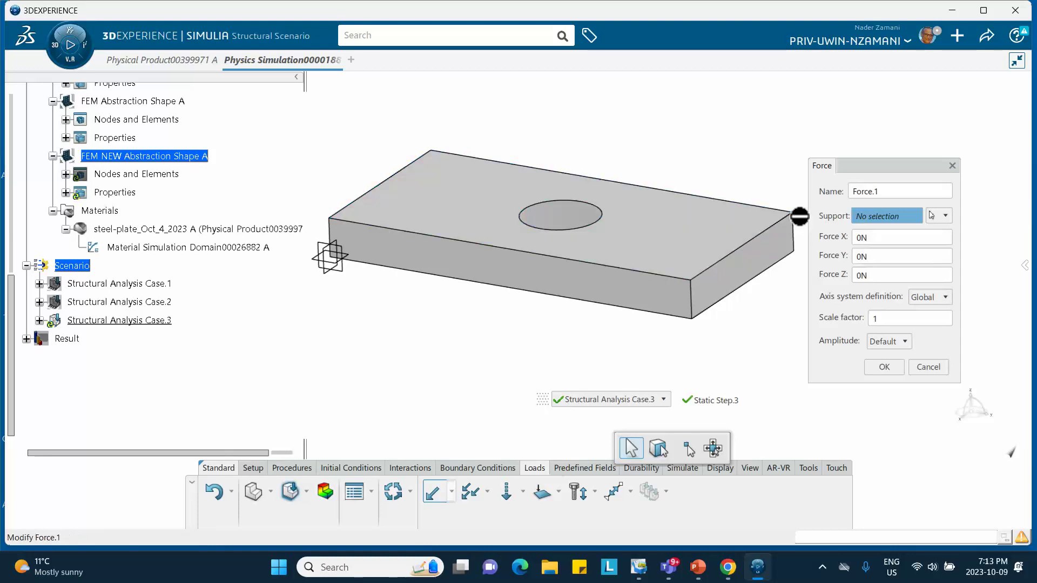
{"action": "middle_click_drag", "start_coordinate": [748, 318], "coordinate": [745, 238]}
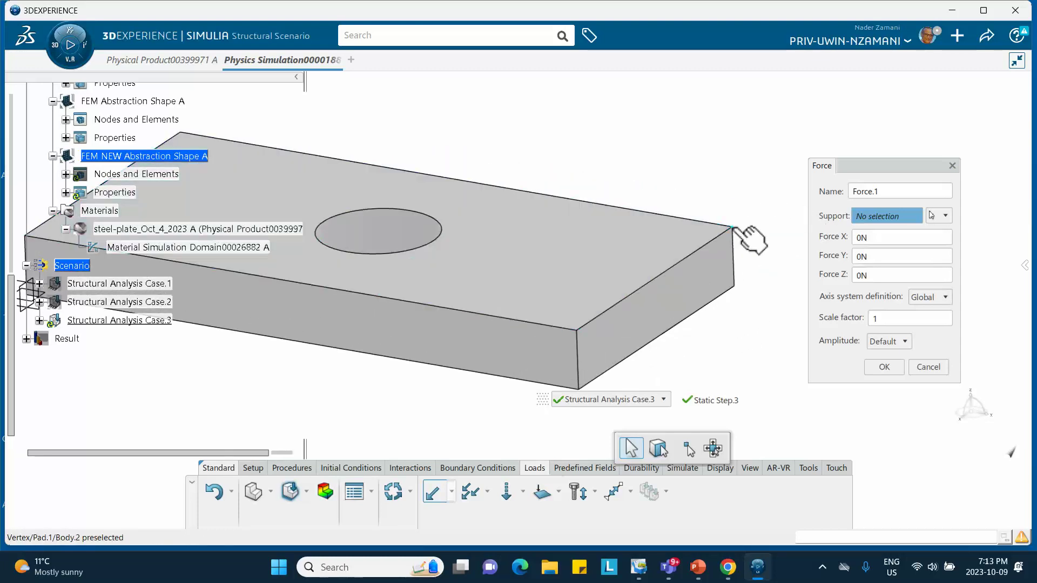
{"action": "left_click", "coordinate": [745, 238]}
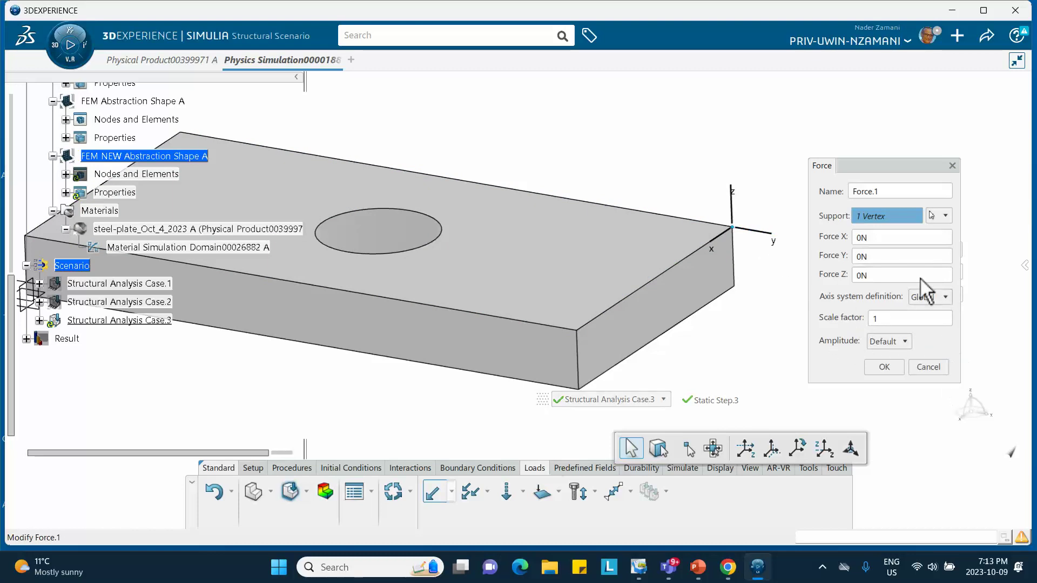
{"action": "left_click", "coordinate": [894, 275]}
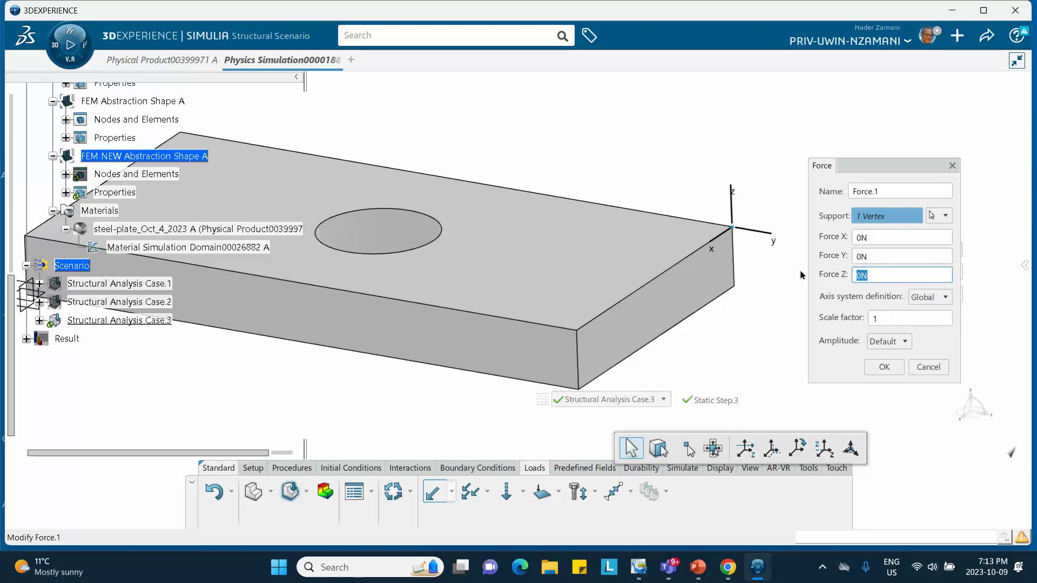
{"action": "type", "text": "-1000"}
{"action": "left_click", "coordinate": [881, 367]}
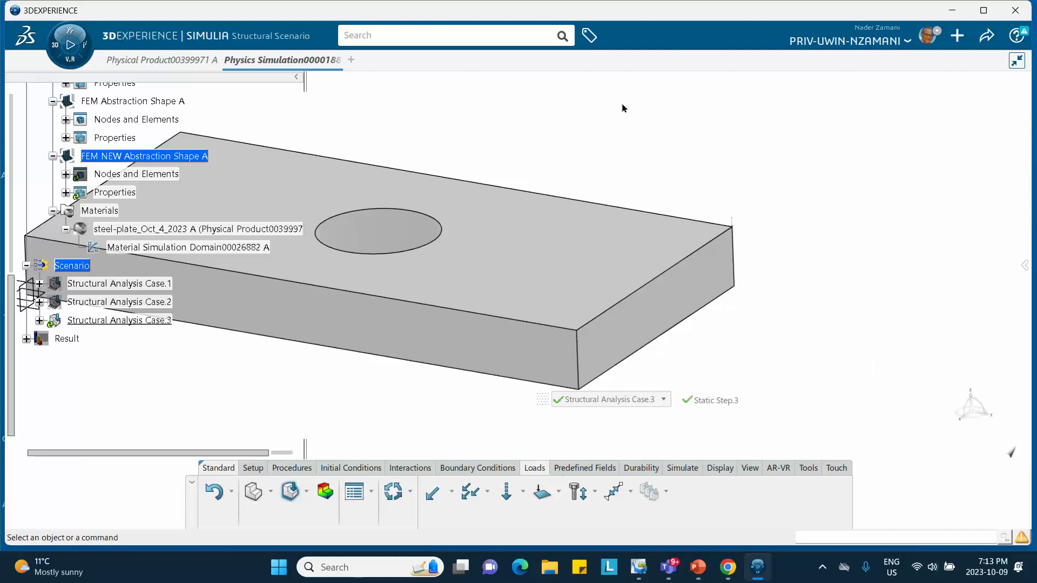
Run the model and scenario checks for Structural Analysis Case.3 only, leaving out Structural Analysis Case.2, and dismiss the status report.
{"action": "mouse_move", "coordinate": [622, 130]}
{"action": "middle_mouse_down"}
{"action": "mouse_move", "coordinate": [636, 176]}
{"action": "mouse_move", "coordinate": [563, 153]}
{"action": "mouse_move", "coordinate": [613, 144]}
{"action": "middle_mouse_up"}
{"action": "left_click", "coordinate": [675, 467]}
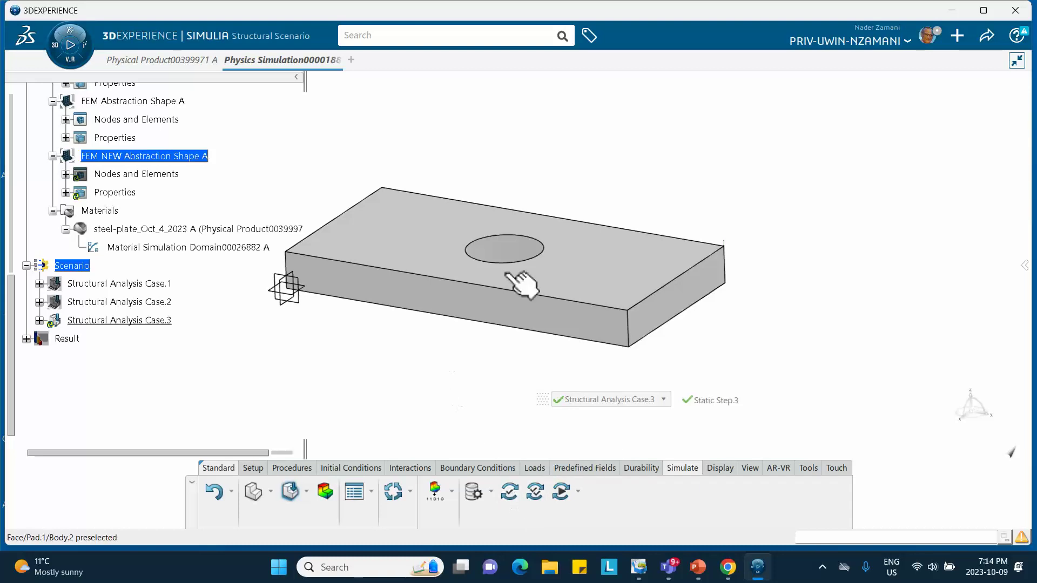
{"action": "middle_click_drag", "start_coordinate": [730, 241], "coordinate": [578, 296]}
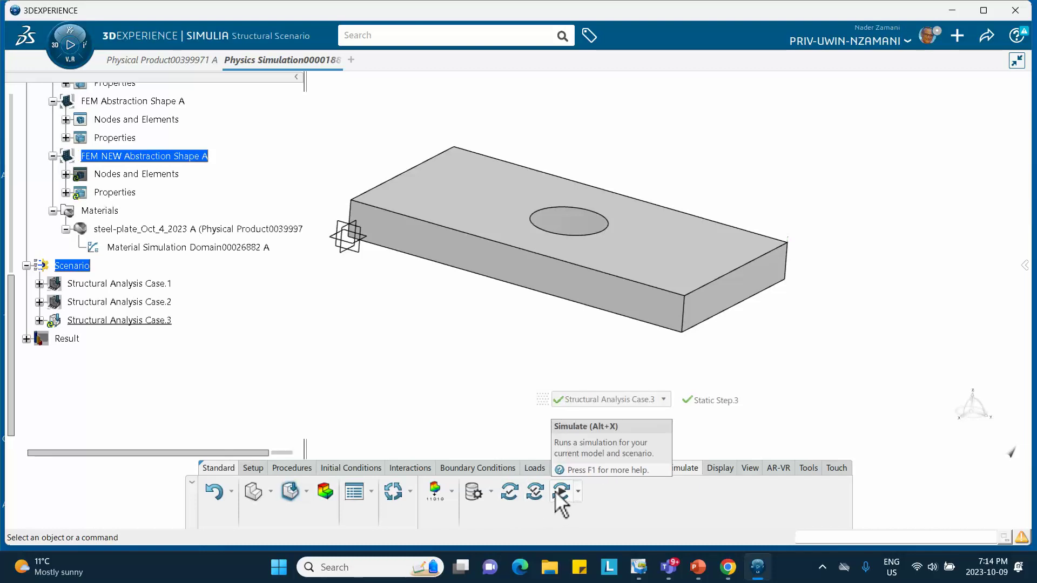
{"action": "left_click", "coordinate": [510, 495]}
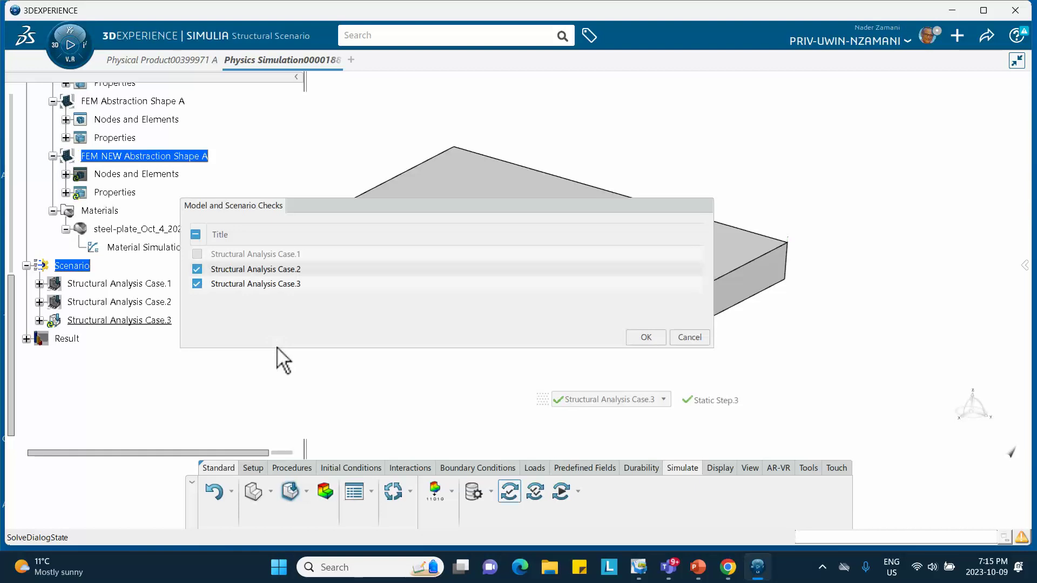
{"action": "left_click", "coordinate": [198, 269]}
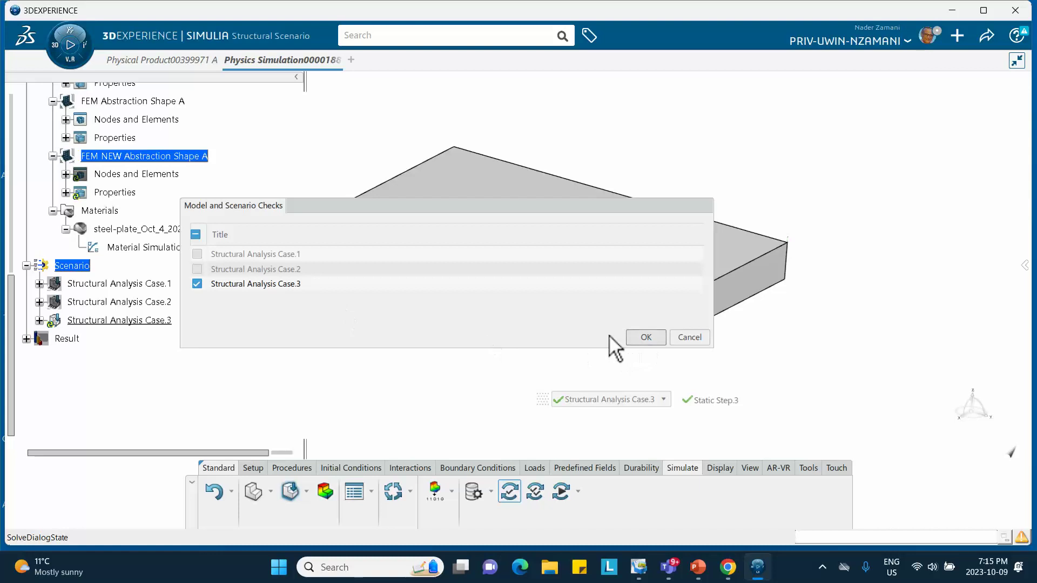
{"action": "left_click", "coordinate": [642, 338]}
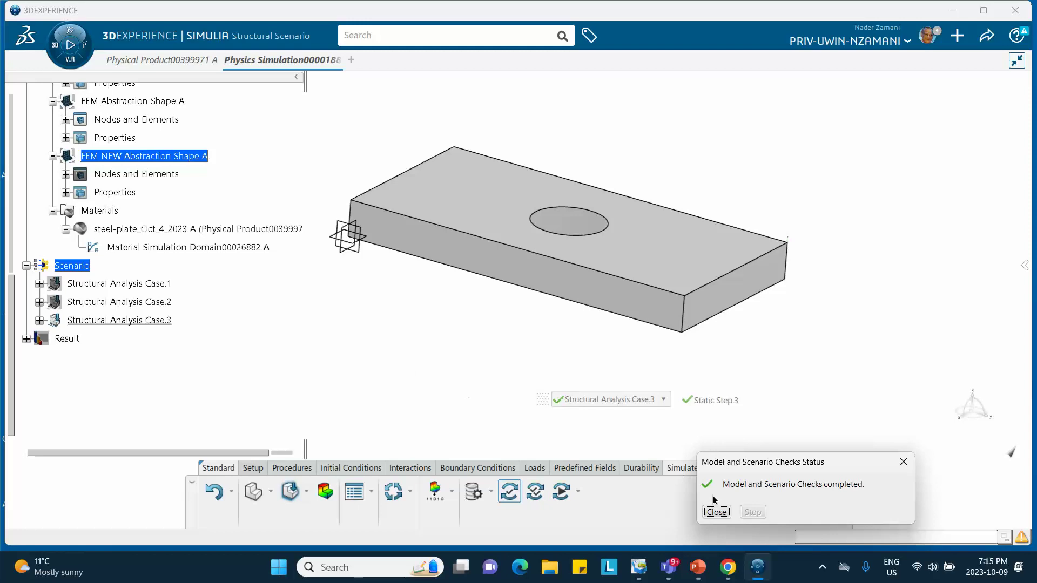
{"action": "left_click", "coordinate": [717, 512]}
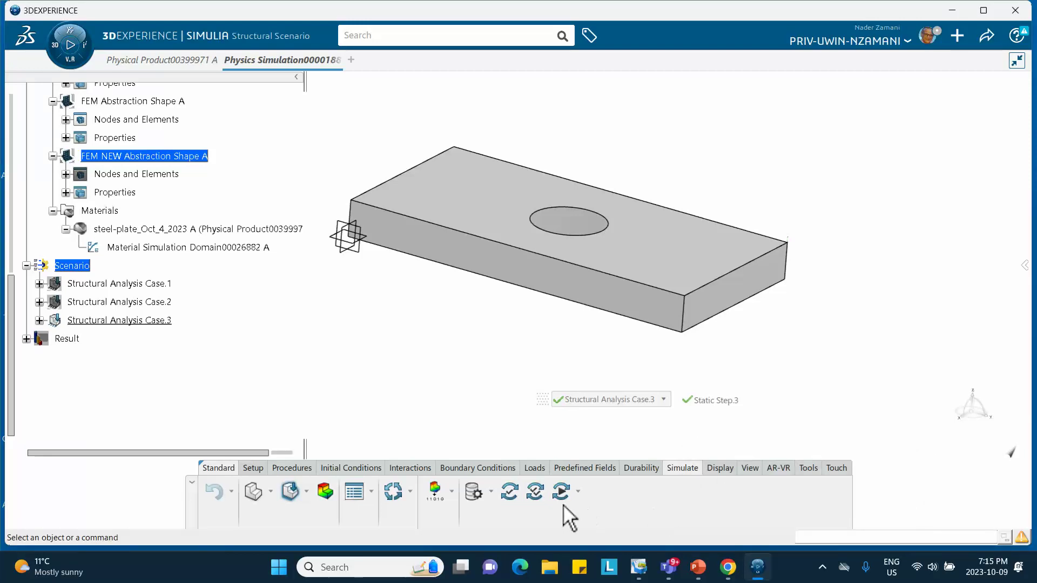
Run the simulation checks for Structural Analysis Case.3 as local interactive on 4 cores, review each case's check status and close the report.
{"action": "left_click", "coordinate": [534, 494]}
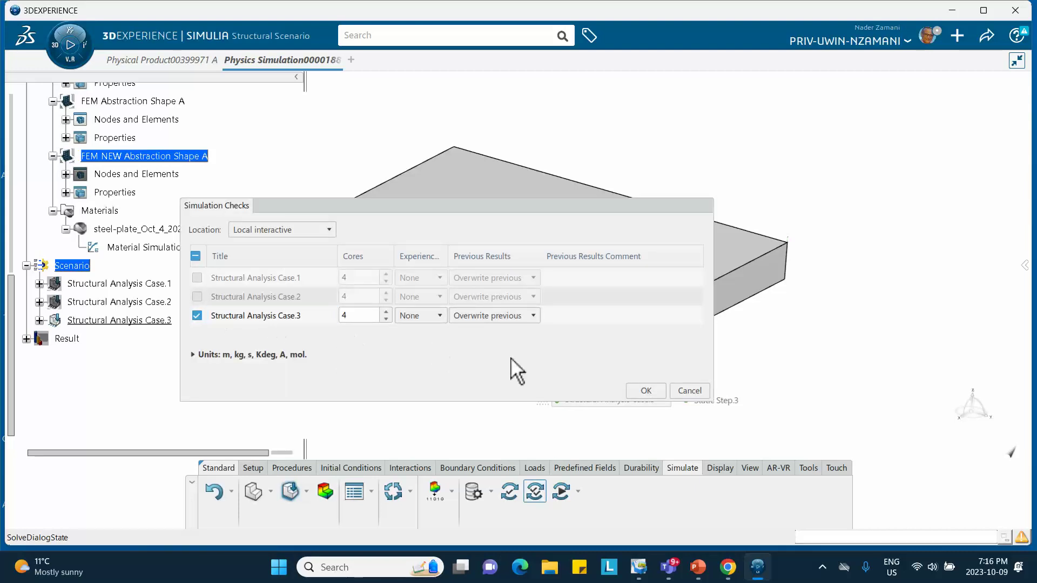
{"action": "left_click", "coordinate": [645, 390]}
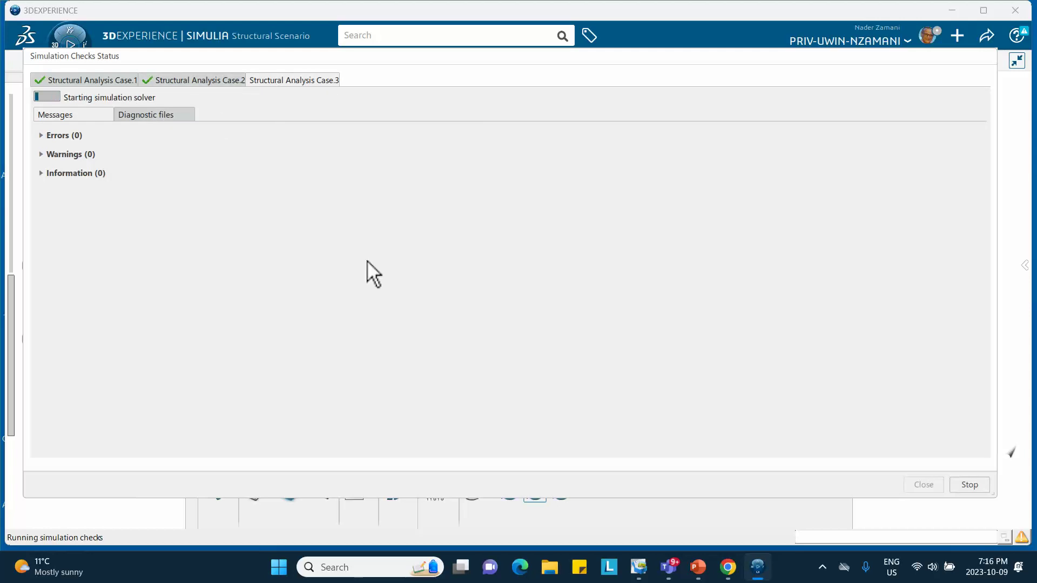
{"action": "left_click", "coordinate": [197, 80]}
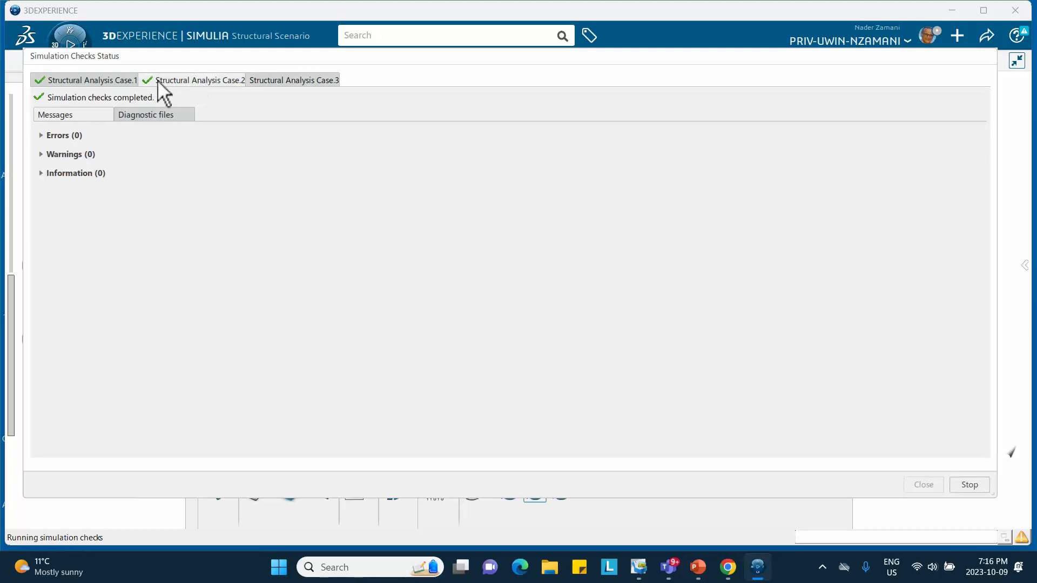
{"action": "left_click", "coordinate": [102, 79]}
{"action": "left_click", "coordinate": [271, 80]}
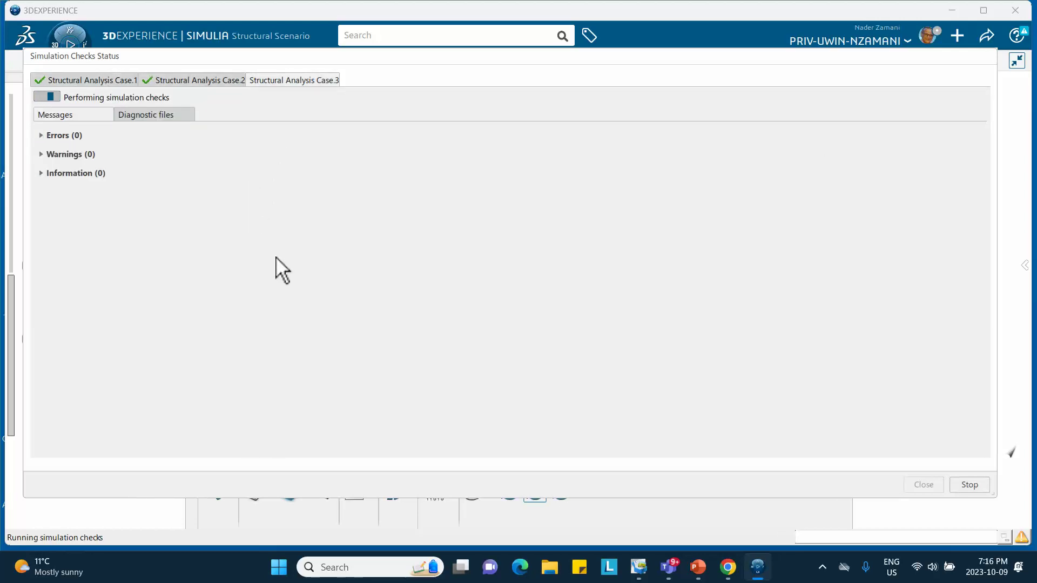
{"action": "mouse_move", "coordinate": [72, 76]}
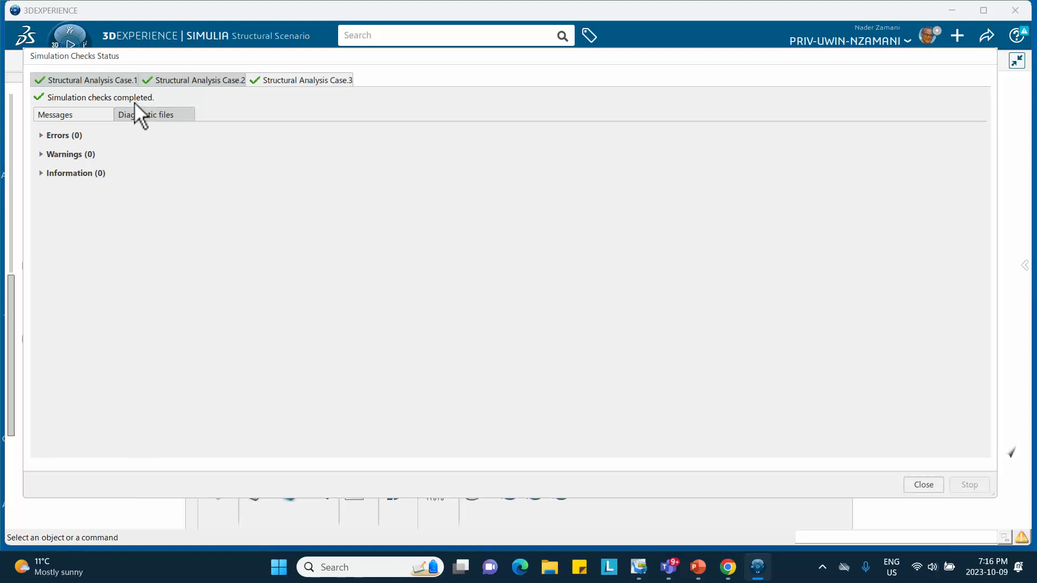
{"action": "left_click", "coordinate": [919, 483]}
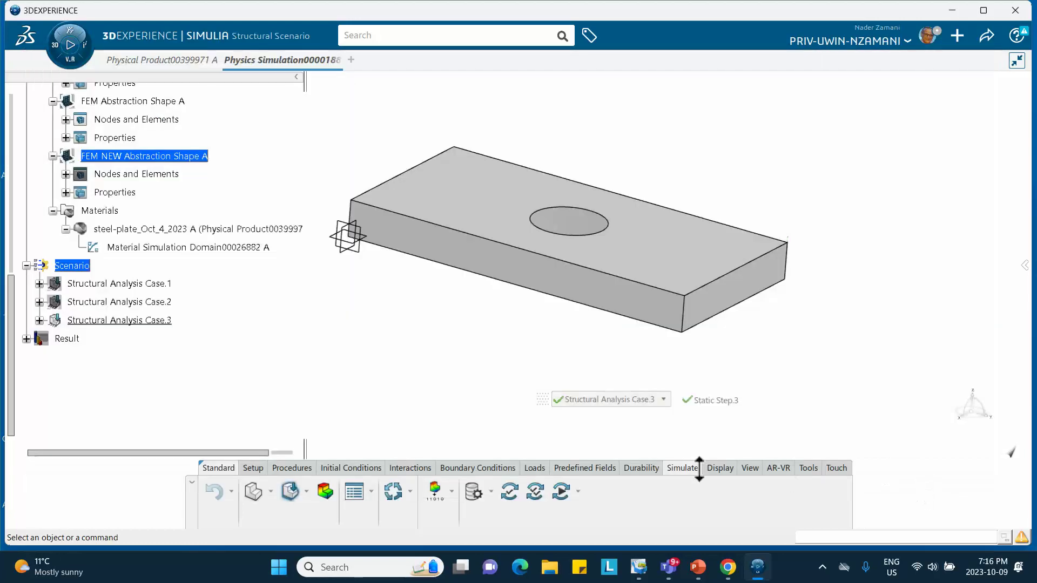
Simulate Structural Analysis Case.3 as local interactive with 4 cores, overwriting previous results, and close the simulation status.
{"action": "left_click", "coordinate": [559, 489]}
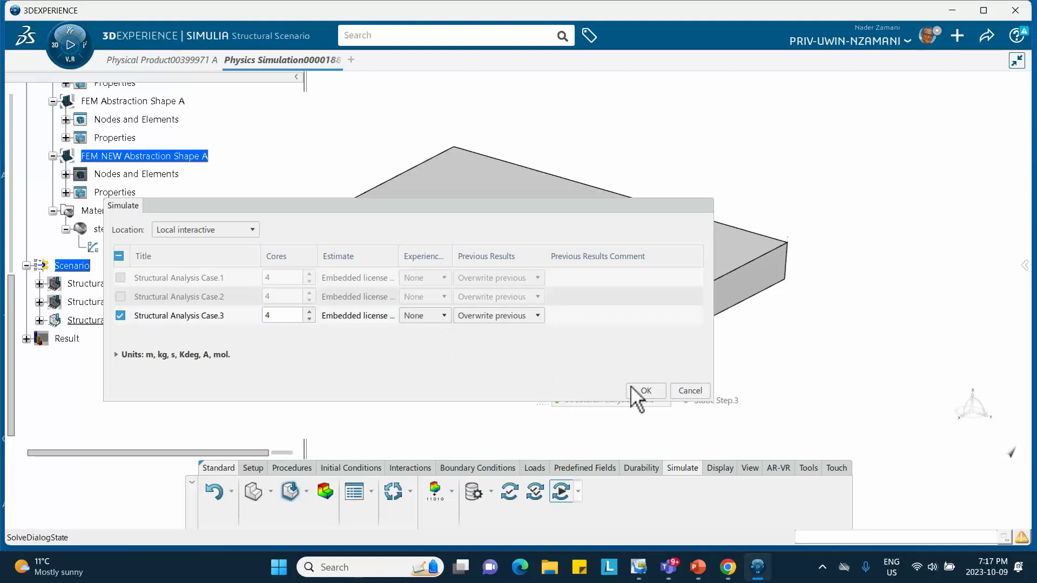
{"action": "left_click", "coordinate": [648, 392]}
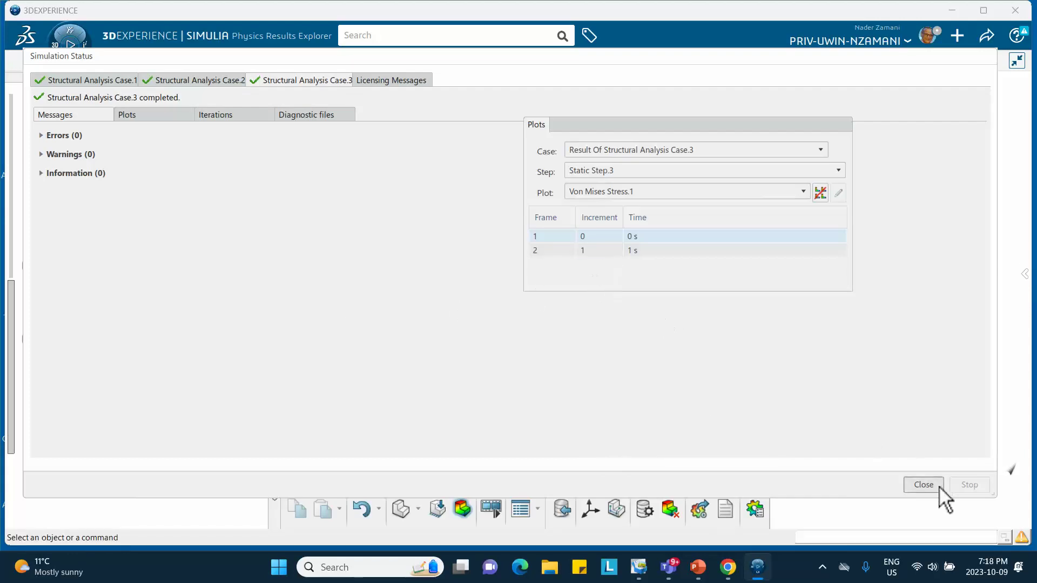
{"action": "left_click", "coordinate": [939, 485]}
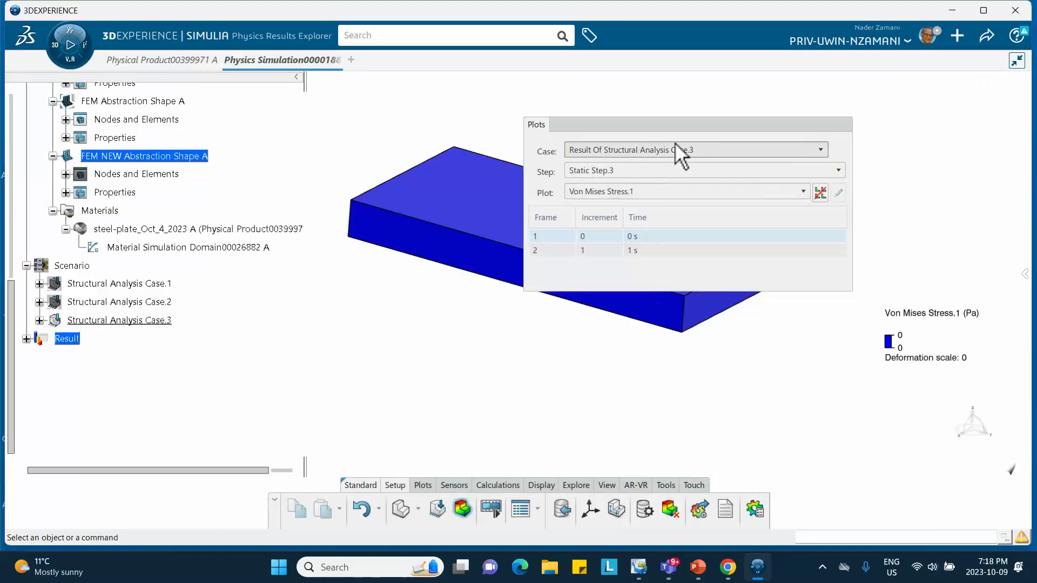
Display the holed plate's Von Mises stress for Static Step.3 at frame 2 (1 s), keeping the plot settings clear of the model.
{"action": "left_click_drag", "start_coordinate": [686, 125], "coordinate": [814, 134]}
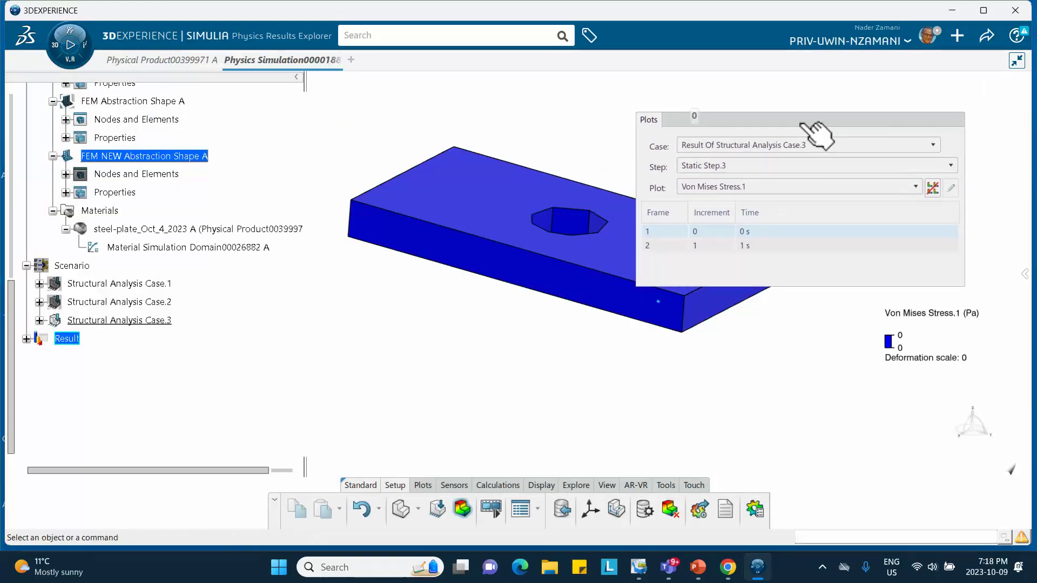
{"action": "middle_click", "coordinate": [574, 138]}
{"action": "left_click", "coordinate": [712, 246]}
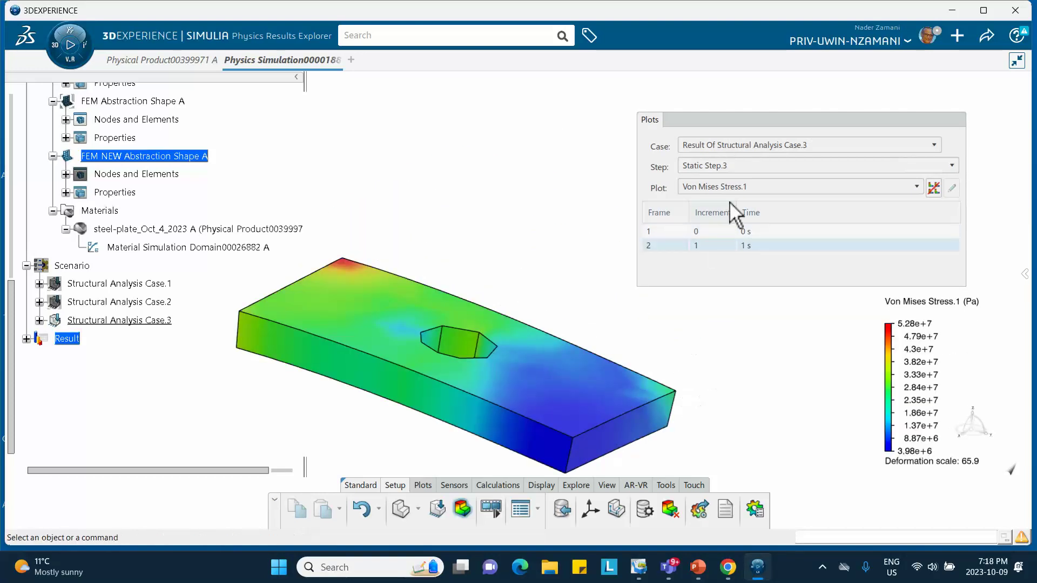
{"action": "left_click", "coordinate": [743, 163]}
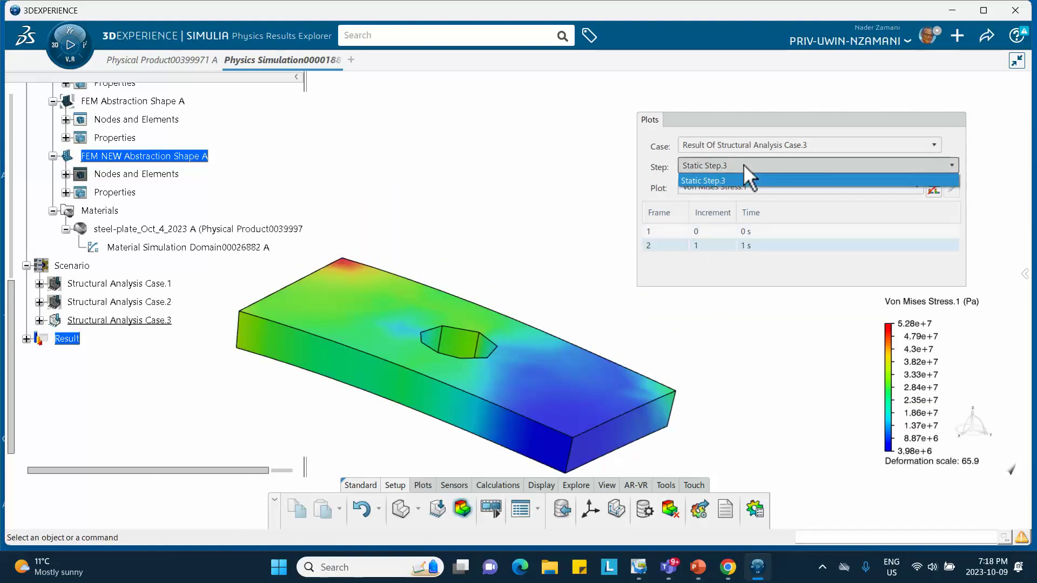
{"action": "left_click", "coordinate": [748, 179]}
View the results of Structural Analysis Case.1 and Case.2 for comparison, and return to the Von Mises stress of Case.3.
{"action": "left_click", "coordinate": [766, 144]}
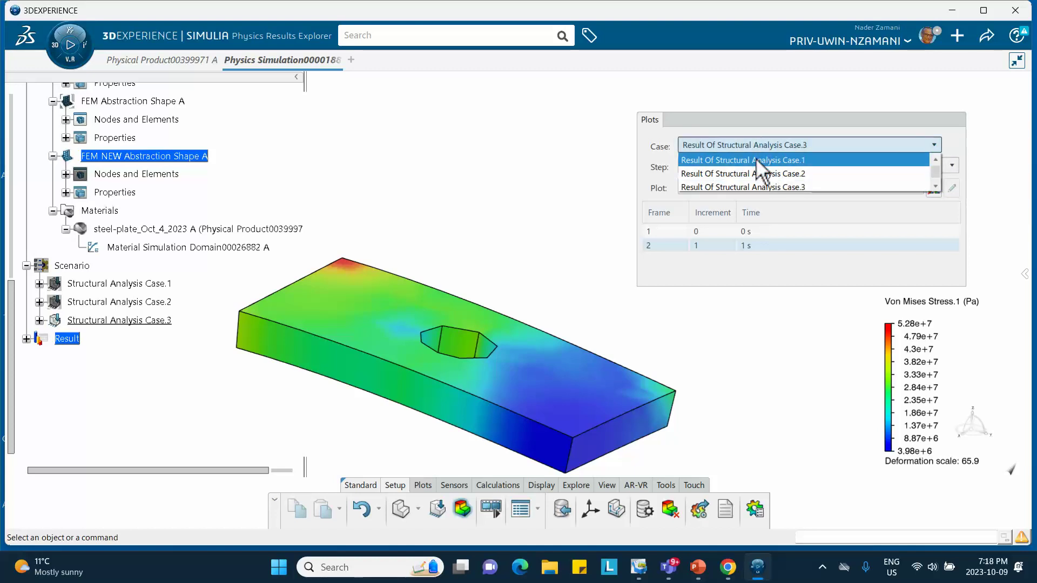
{"action": "left_click", "coordinate": [756, 160]}
{"action": "left_click", "coordinate": [756, 145]}
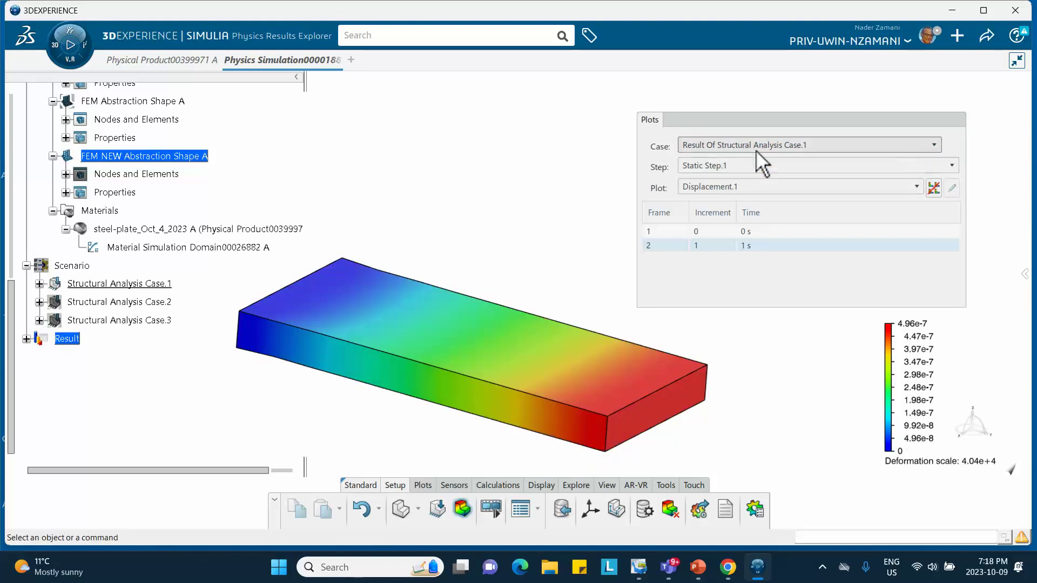
{"action": "left_click", "coordinate": [756, 172]}
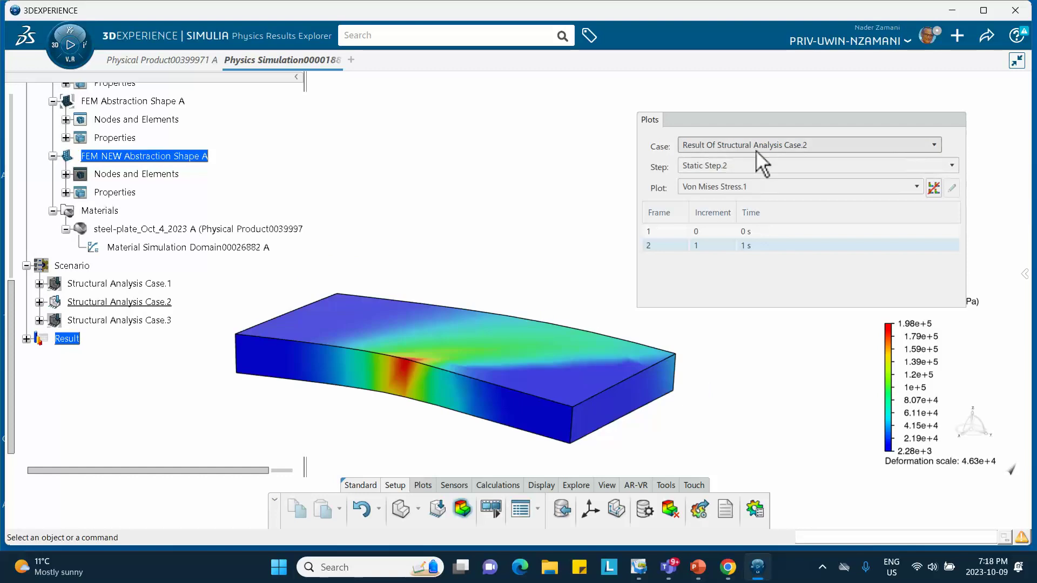
{"action": "left_click", "coordinate": [756, 143]}
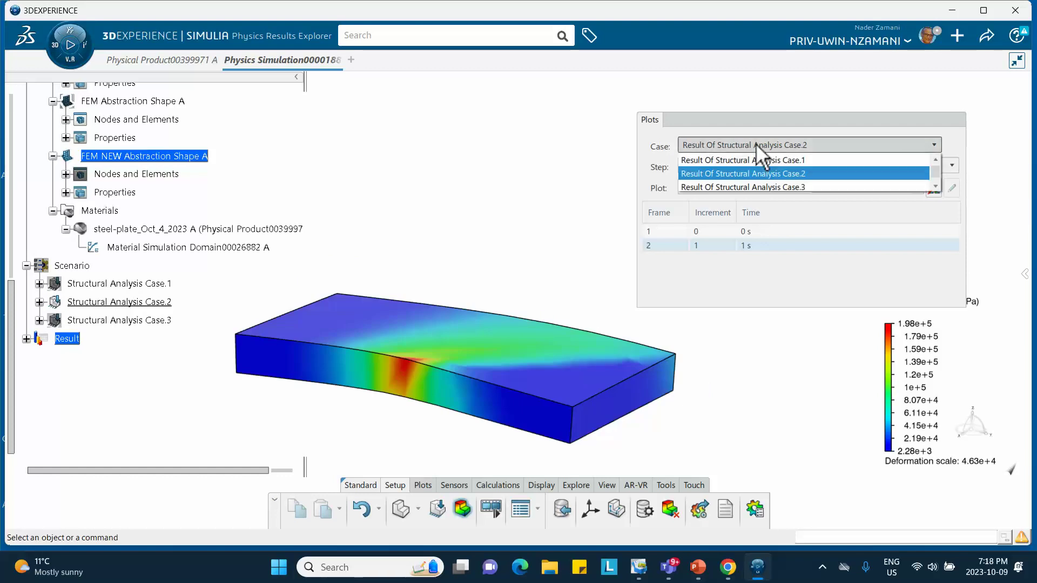
{"action": "left_click", "coordinate": [754, 186]}
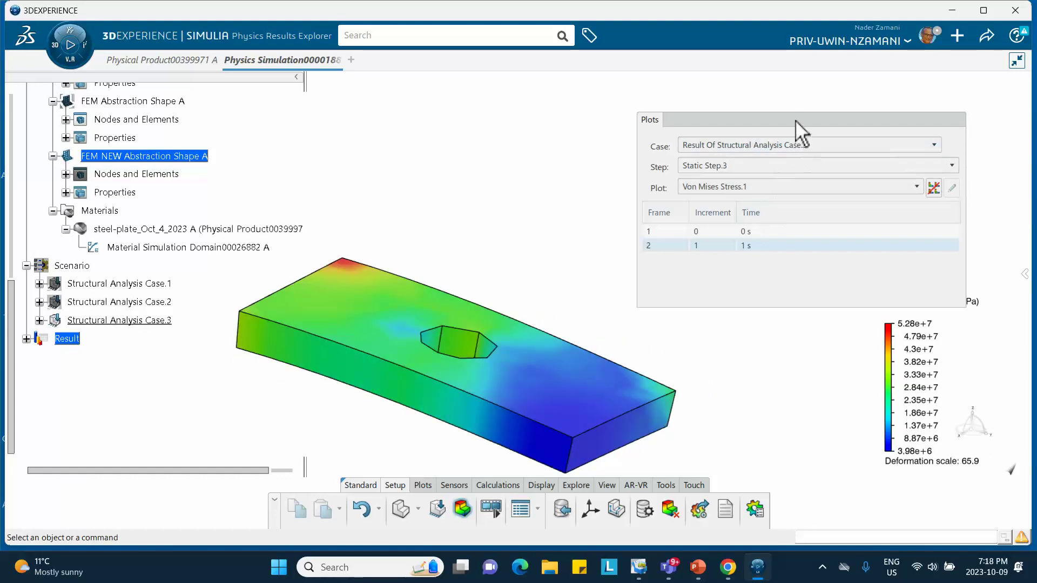
{"action": "left_click_drag", "start_coordinate": [795, 122], "coordinate": [661, 112]}
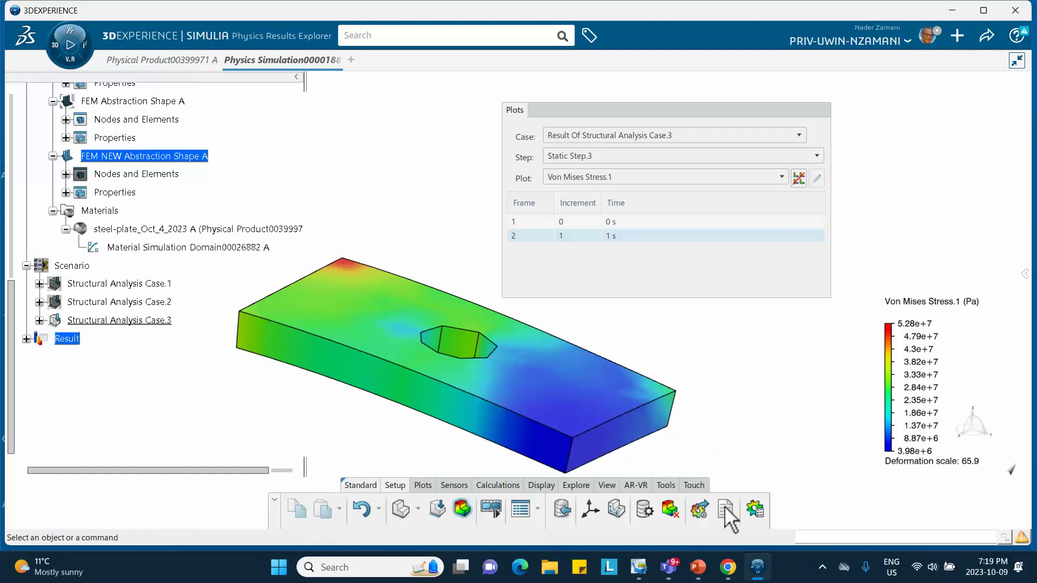
{"action": "left_click", "coordinate": [822, 567]}
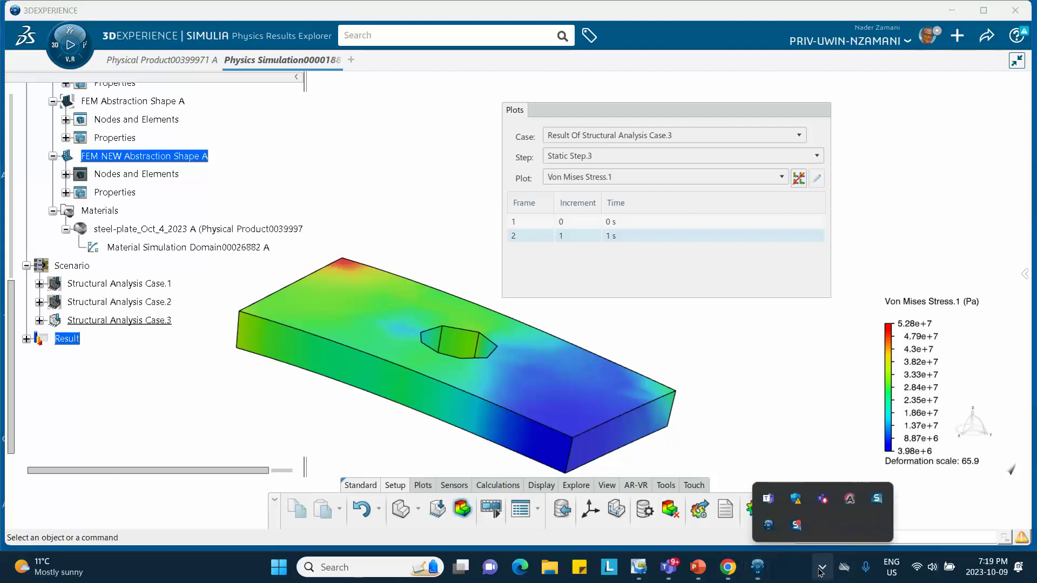